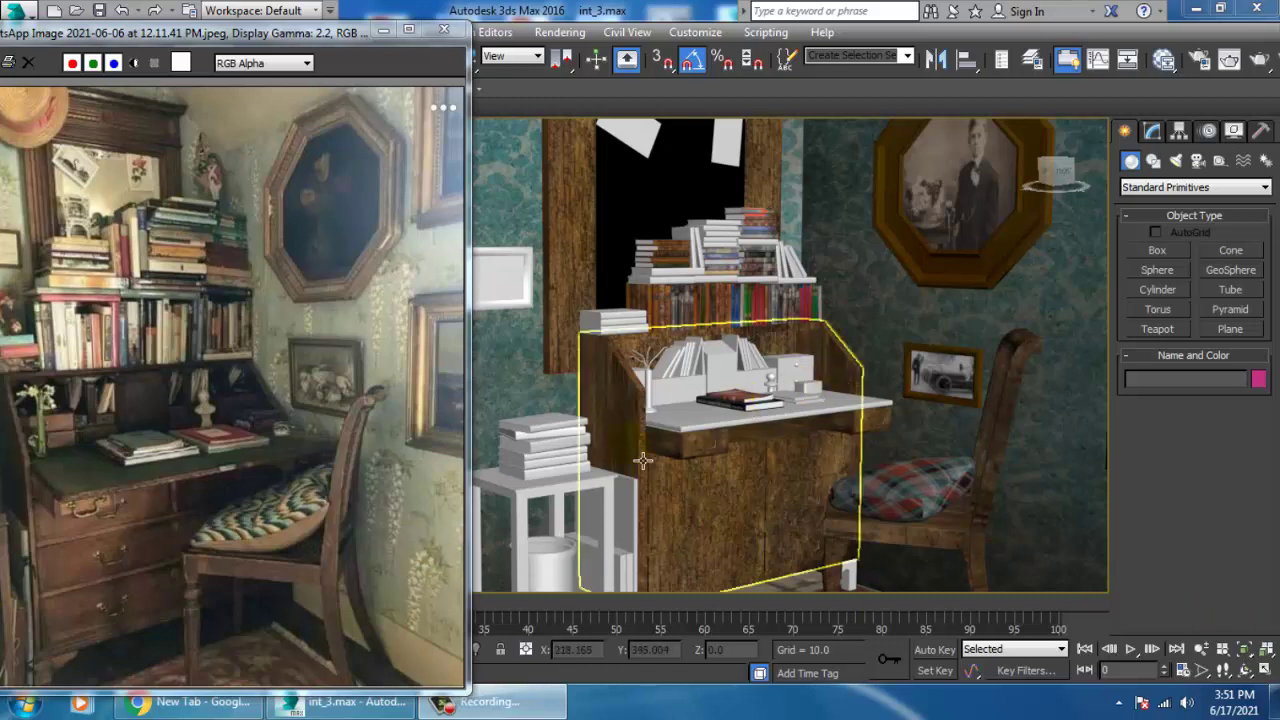
Bevel the top polygon of the desk's writing surface with a height of about -0.14 and an outline of -1.0.
click(722, 420)
alt+middle_drag(857, 420, 920, 440)
scroll(868, 430, up, 5)
scroll(765, 421, down, 8)
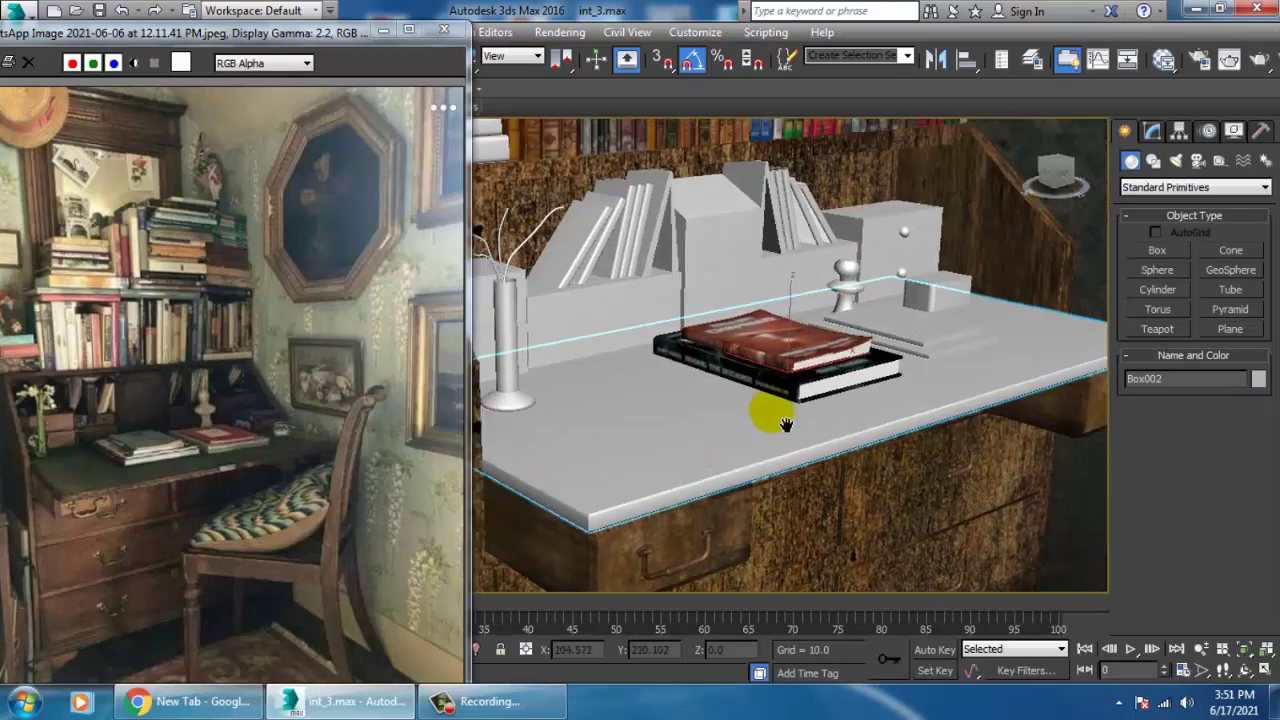
scroll(808, 418, up, 8)
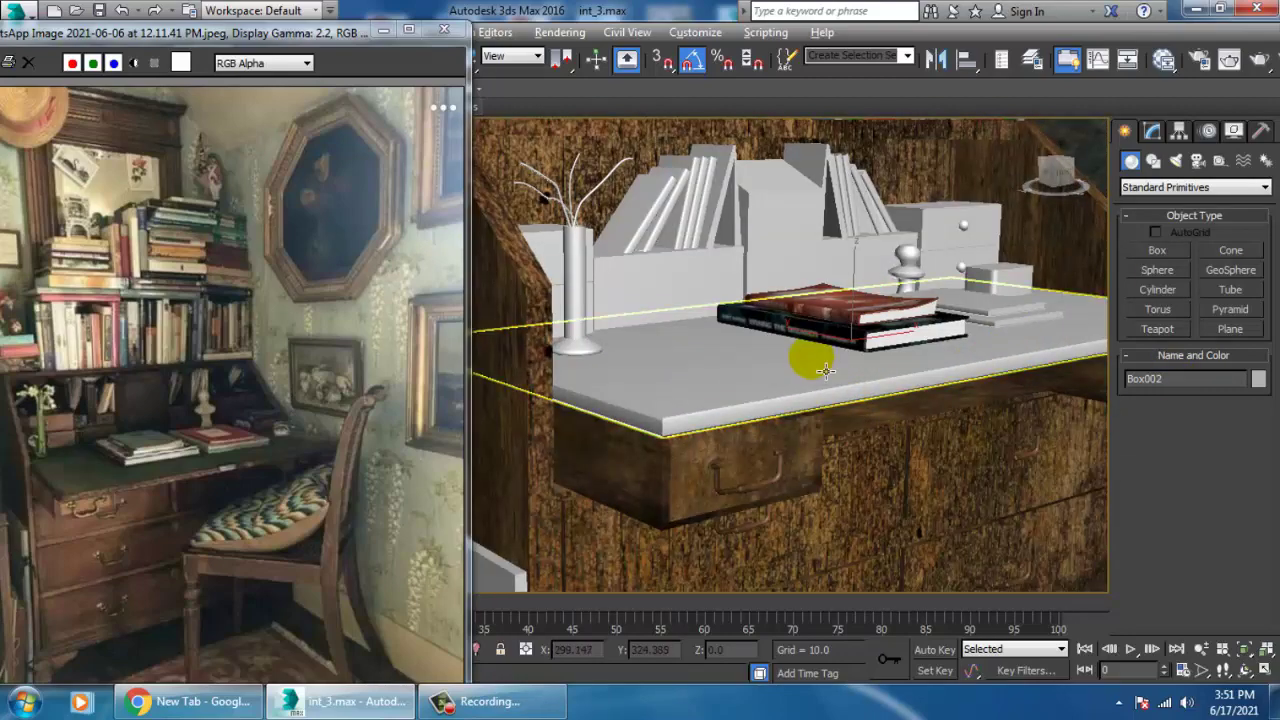
scroll(885, 373, up, 4)
scroll(860, 430, down, 5)
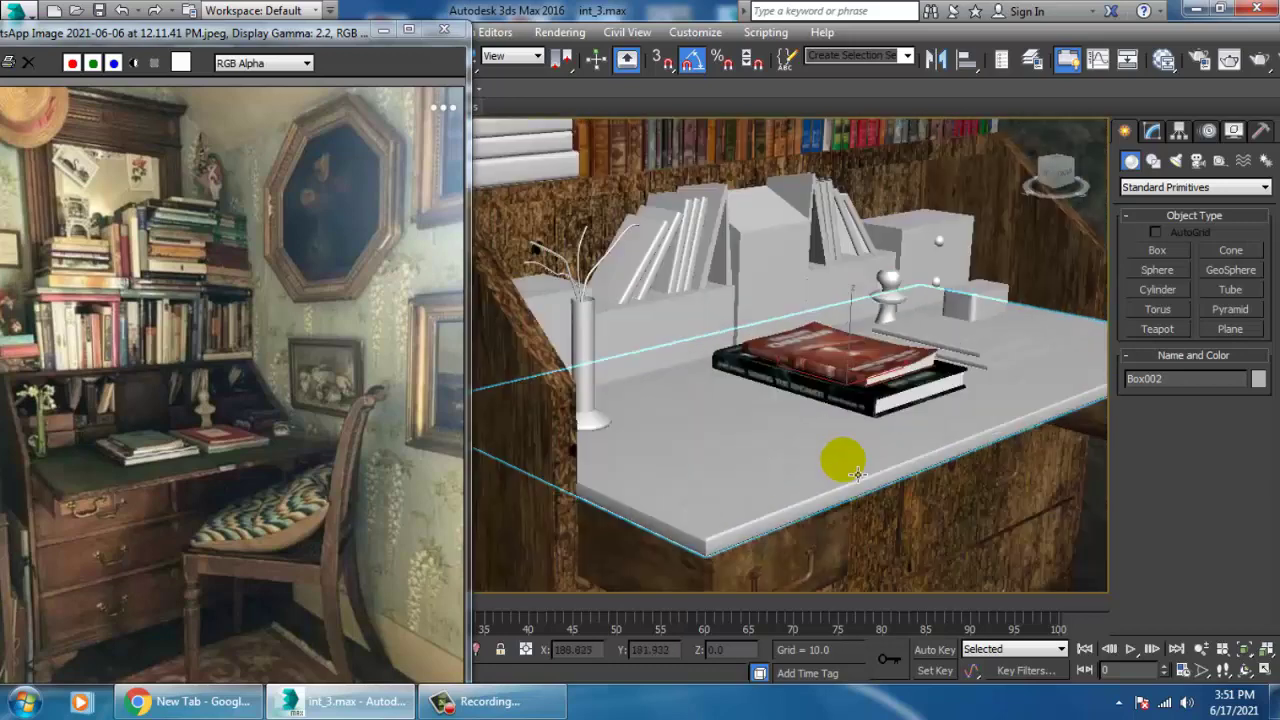
click(1153, 133)
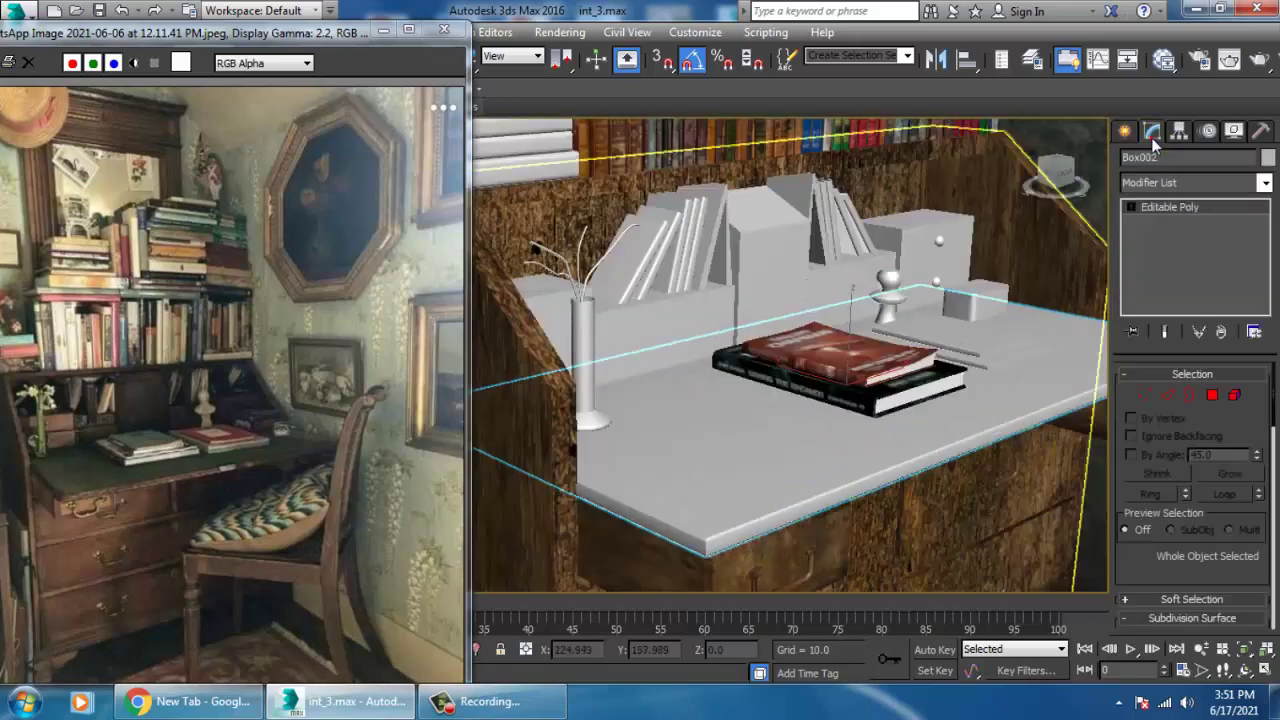
click(1212, 397)
click(766, 420)
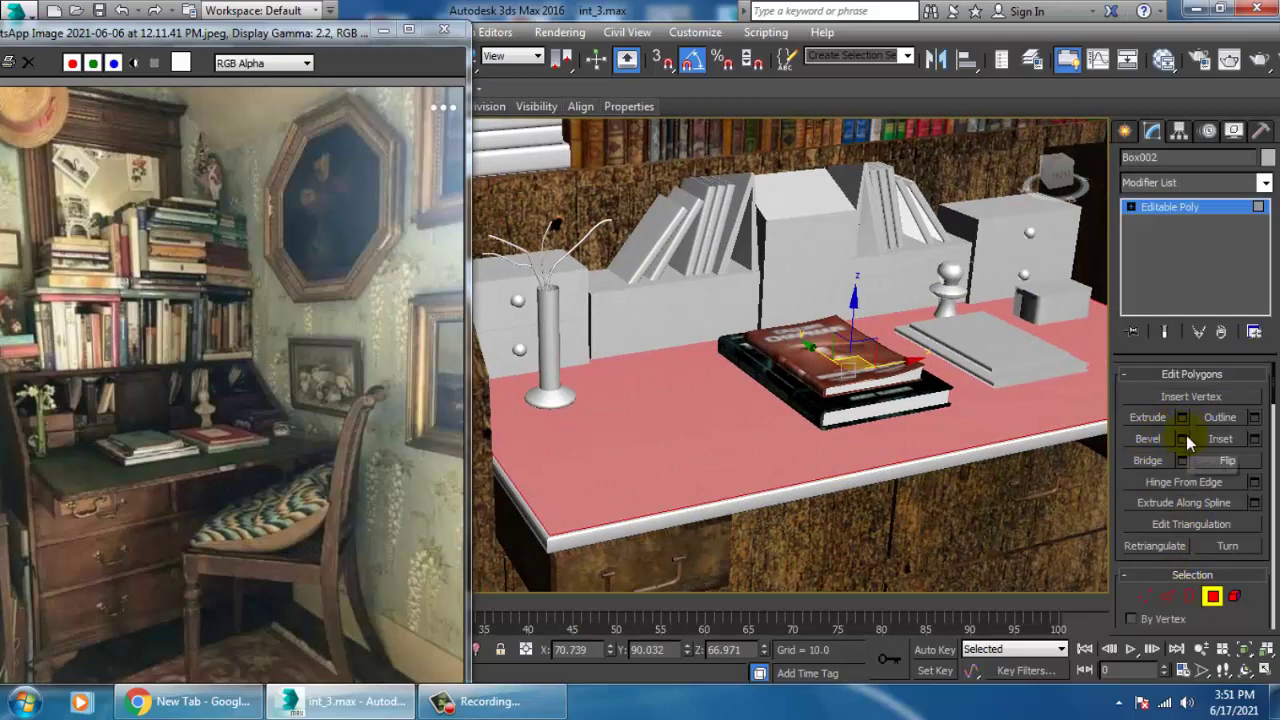
drag(630, 394, 681, 457)
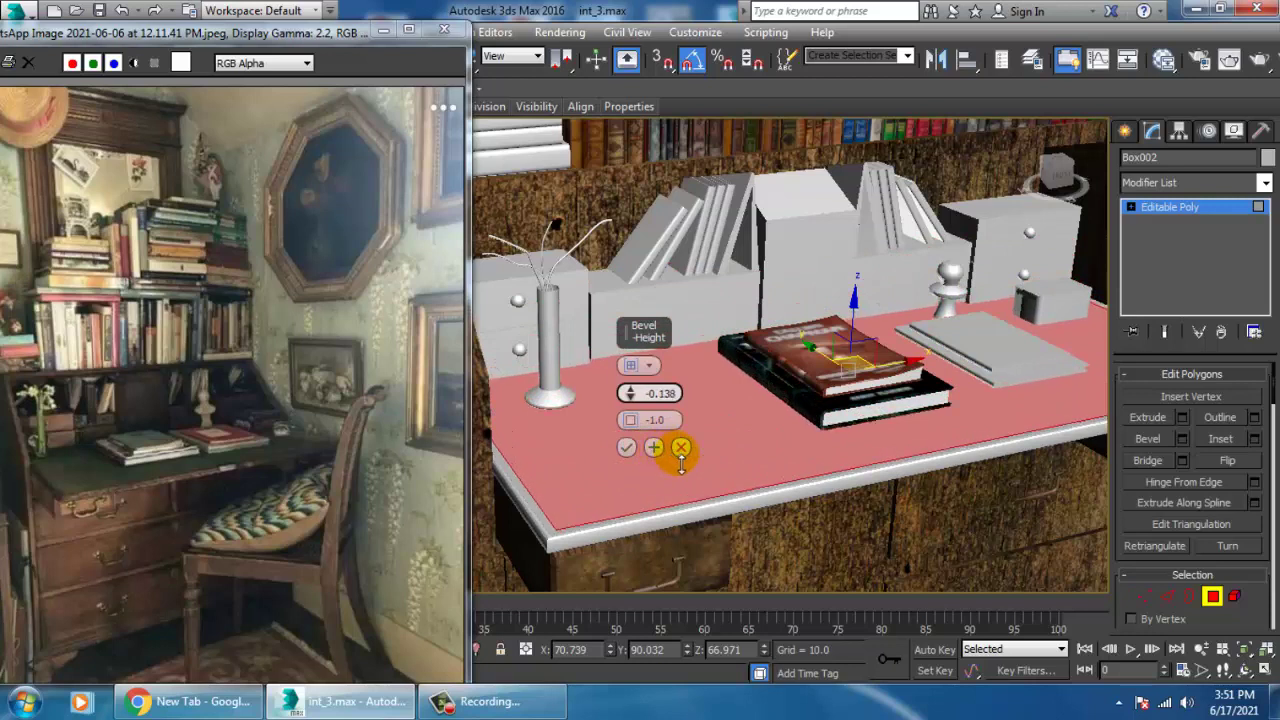
click(623, 446)
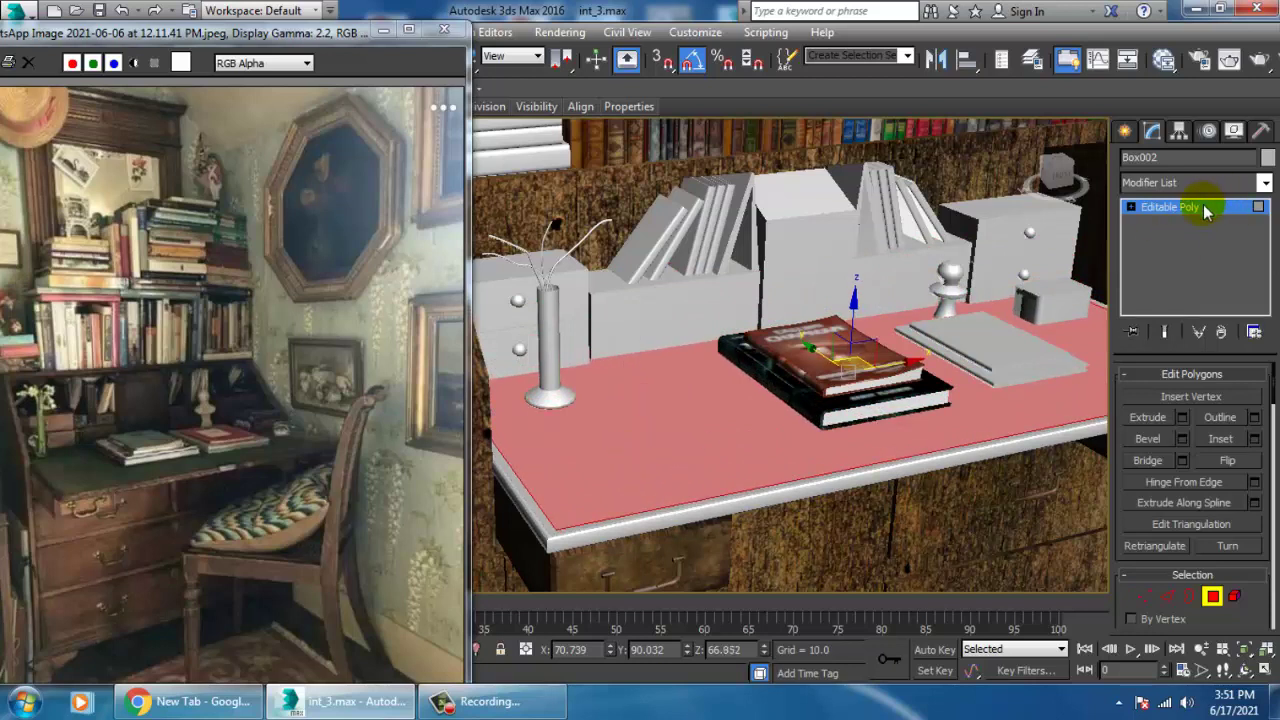
Add the narrow bevelled border faces around the writing surface to the polygon selection.
click(582, 542)
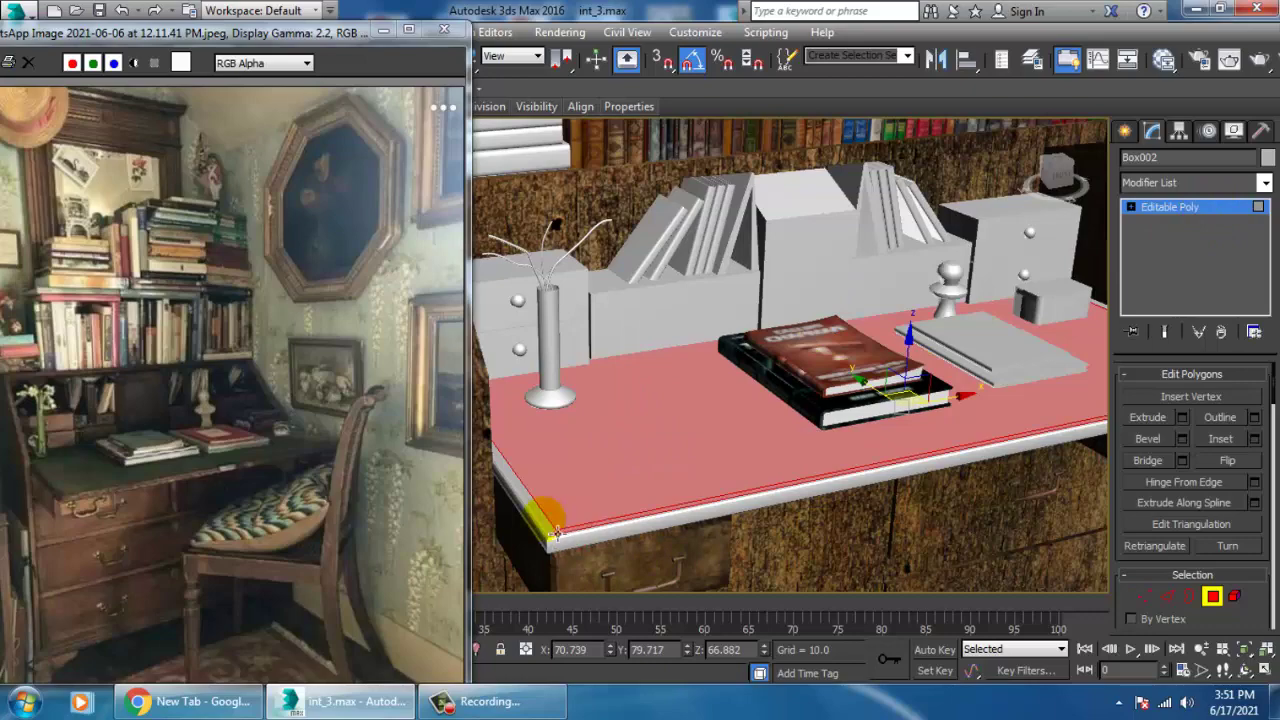
scroll(654, 429, up, 10)
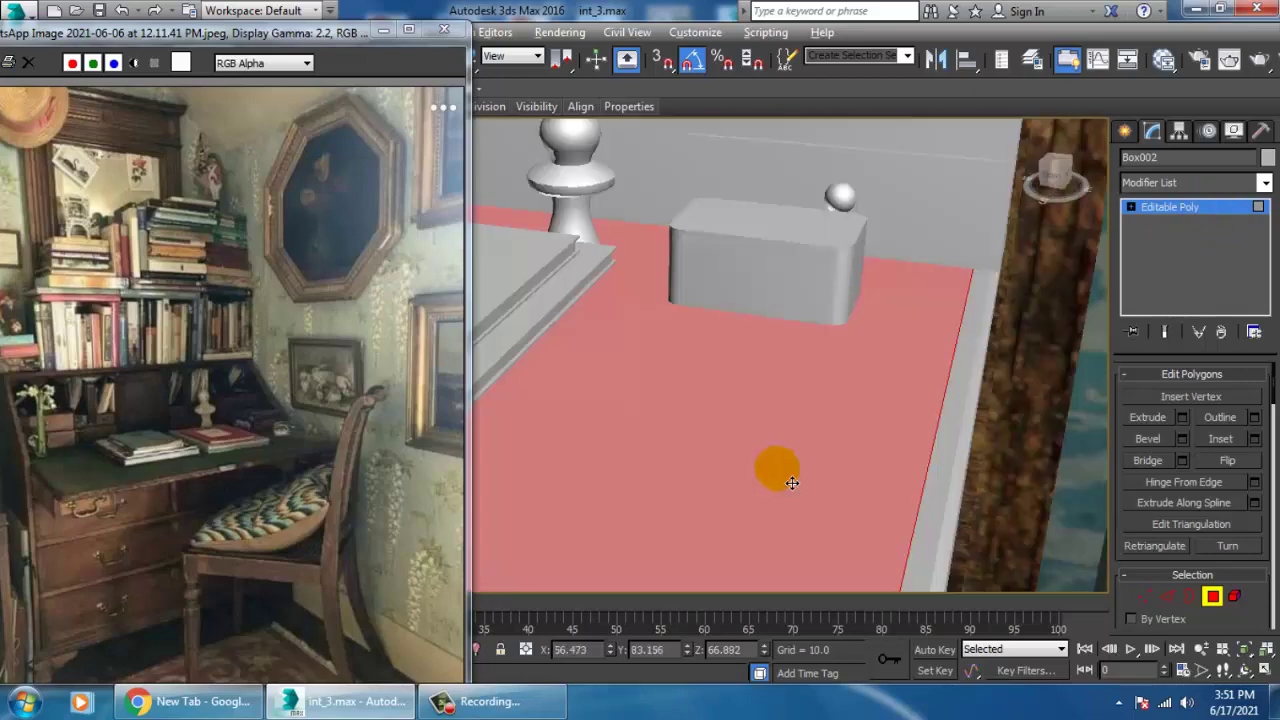
alt+middle_drag(791, 483, 925, 492)
ctrl+click(948, 520)
scroll(871, 488, down, 5)
scroll(925, 492, down, 4)
alt+middle_drag(823, 480, 898, 468)
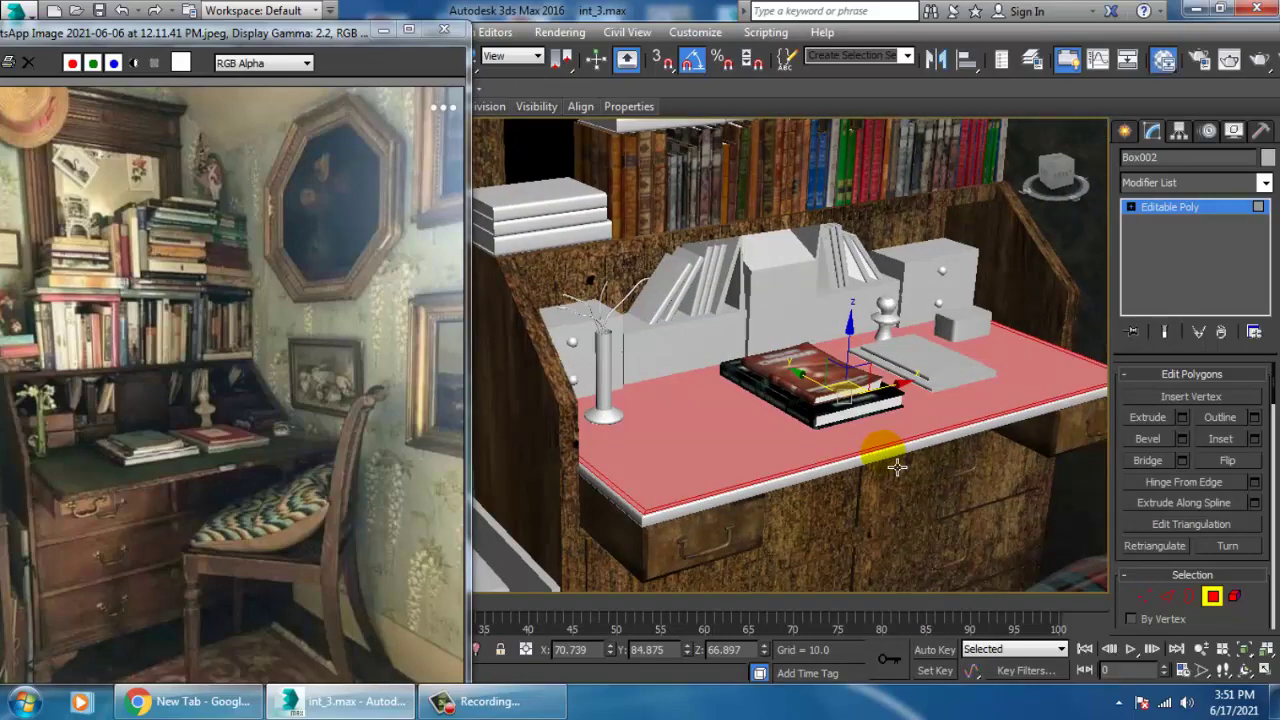
Launch Adobe Photoshop CC 2015.
click(24, 701)
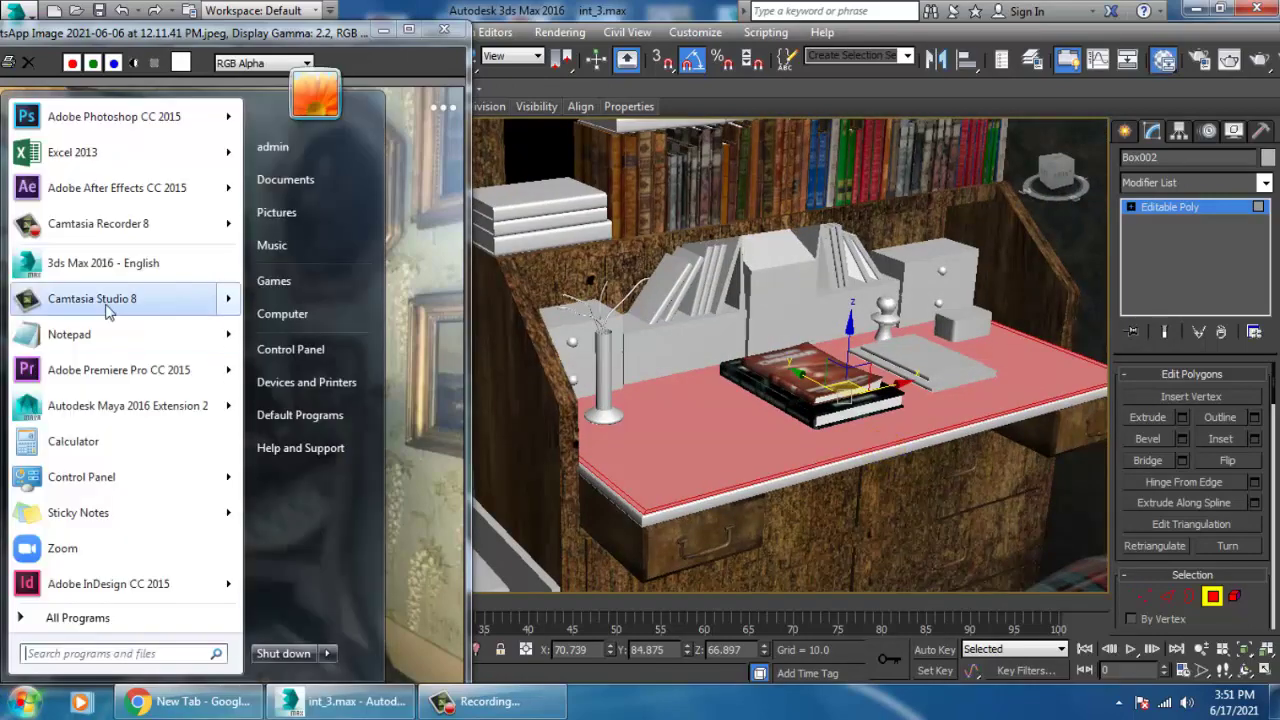
click(100, 122)
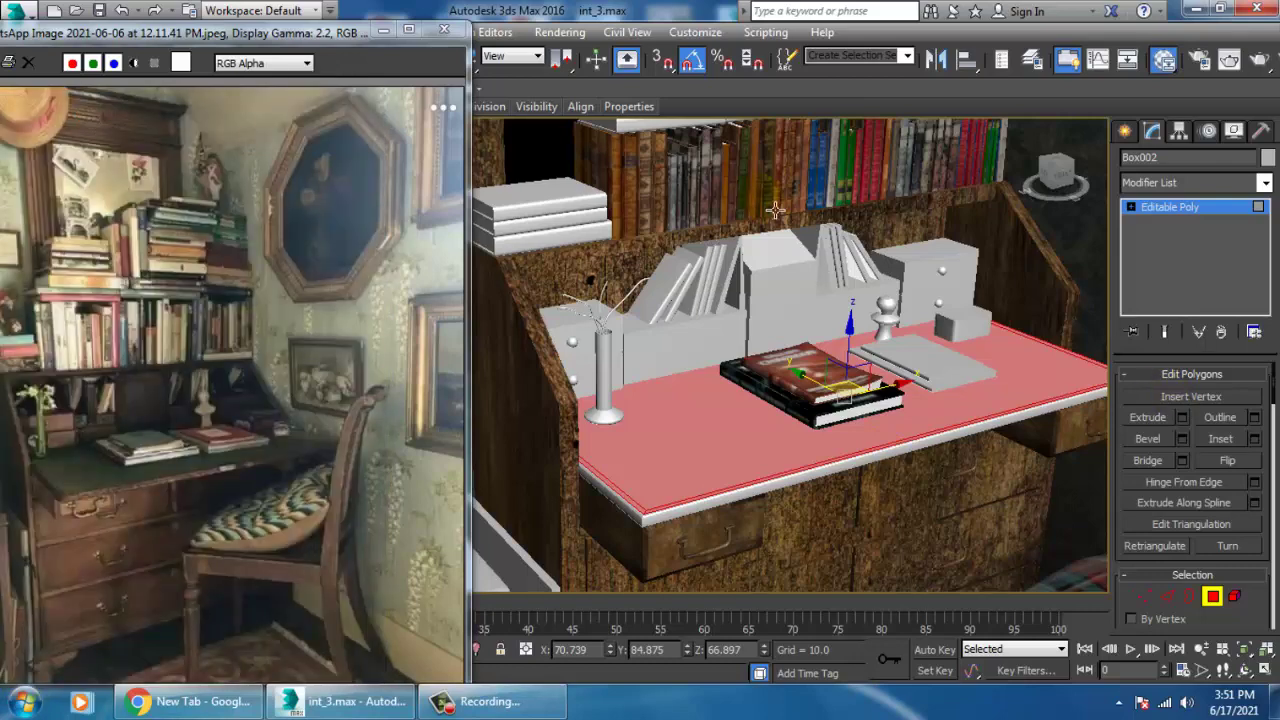
Open the Slate Material Editor full screen in 3ds Max and add a new VRayMtl node in empty space of the graph.
key(m)
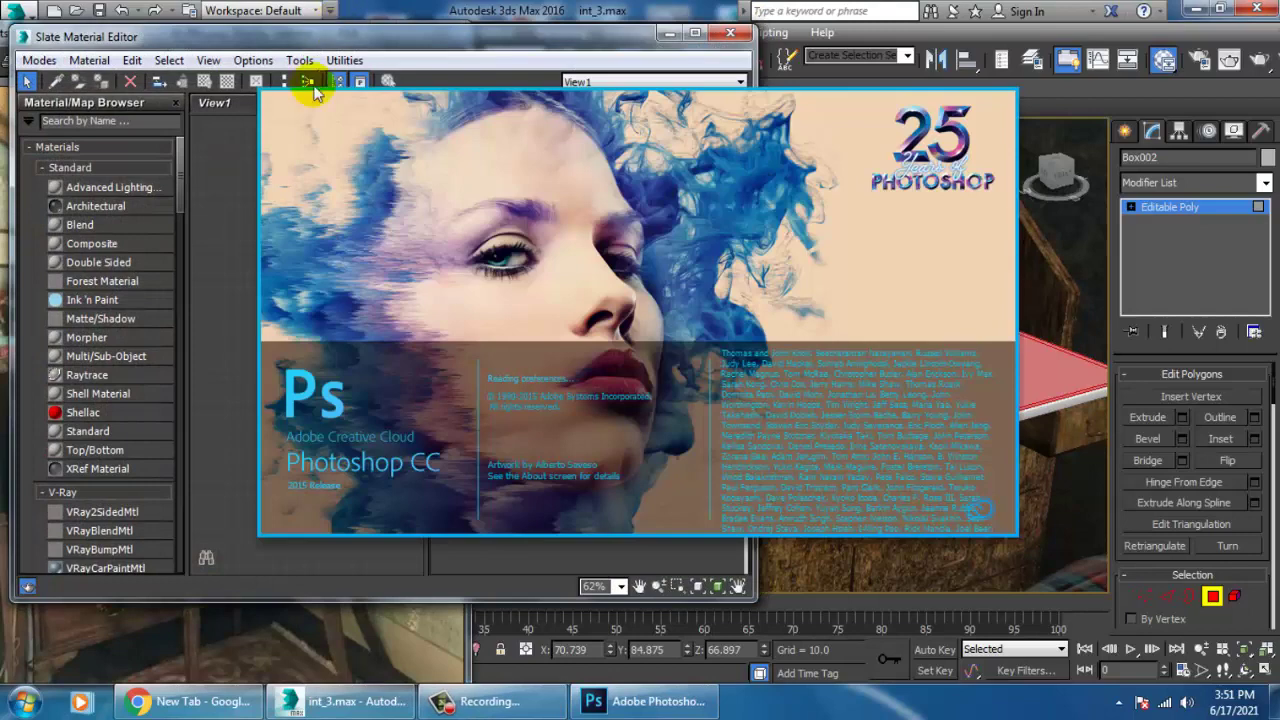
click(336, 34)
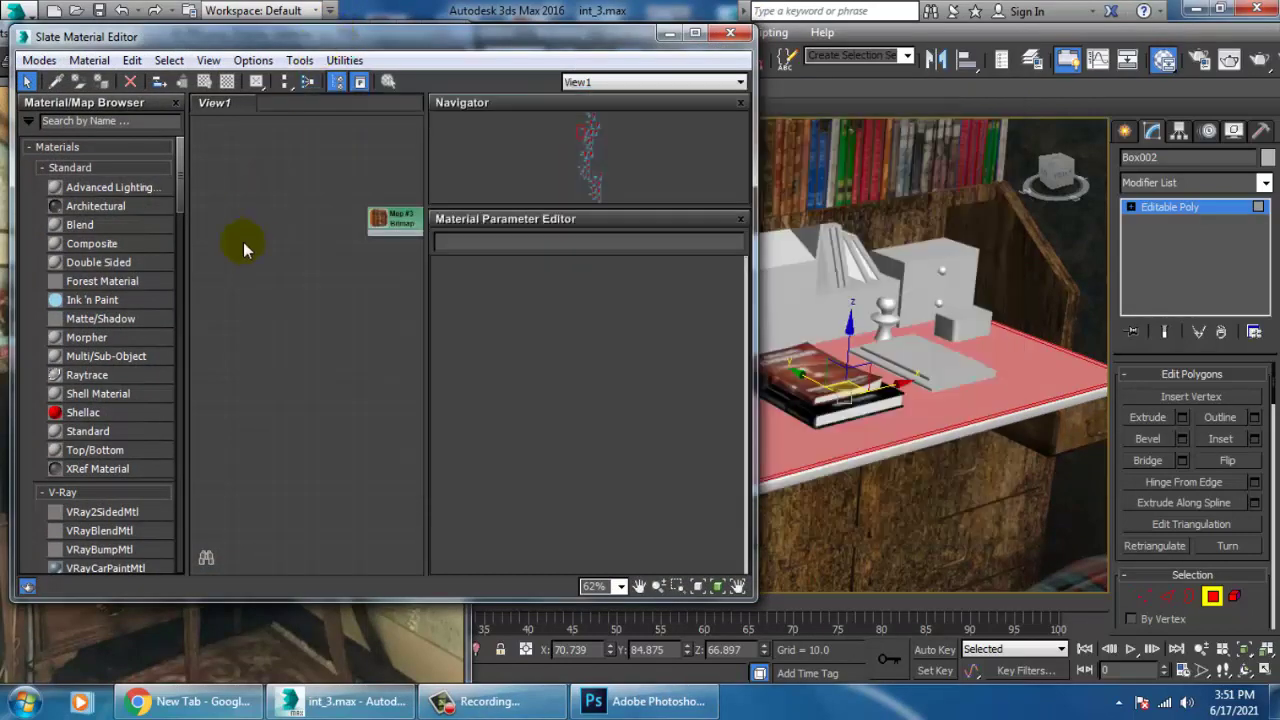
click(695, 33)
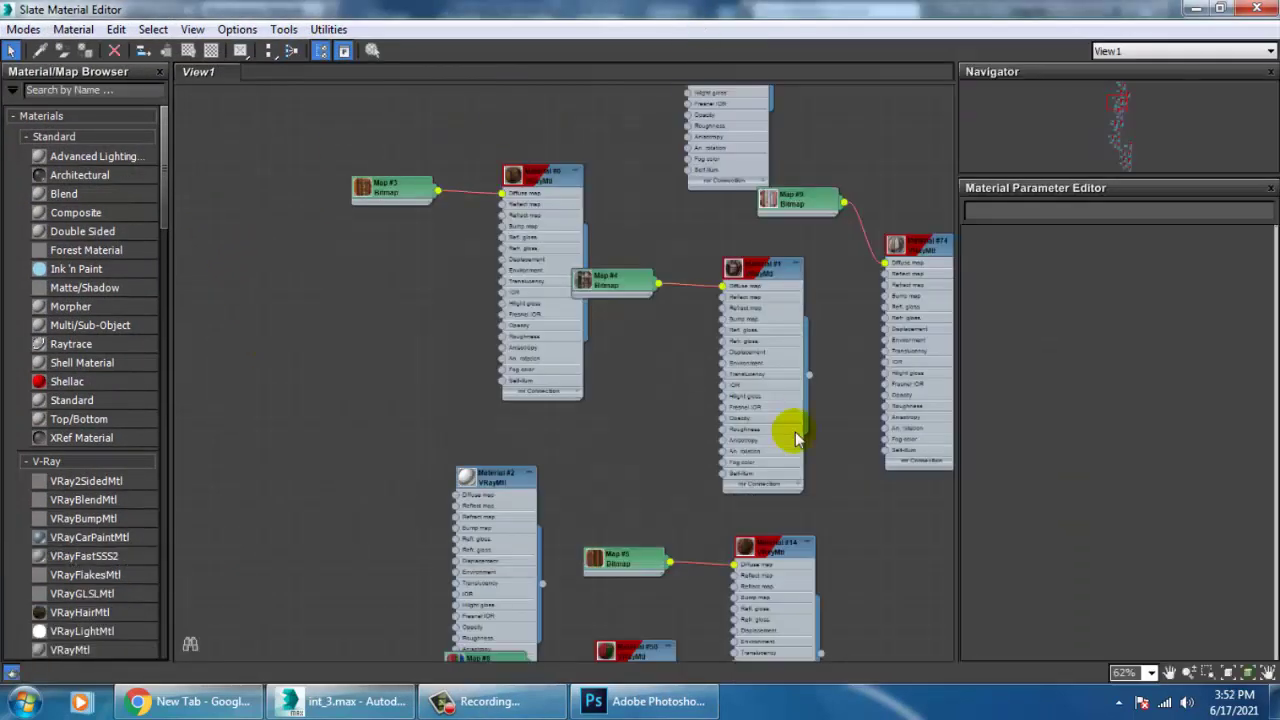
scroll(770, 400, down, 5)
scroll(690, 300, down, 3)
scroll(630, 330, up, 10)
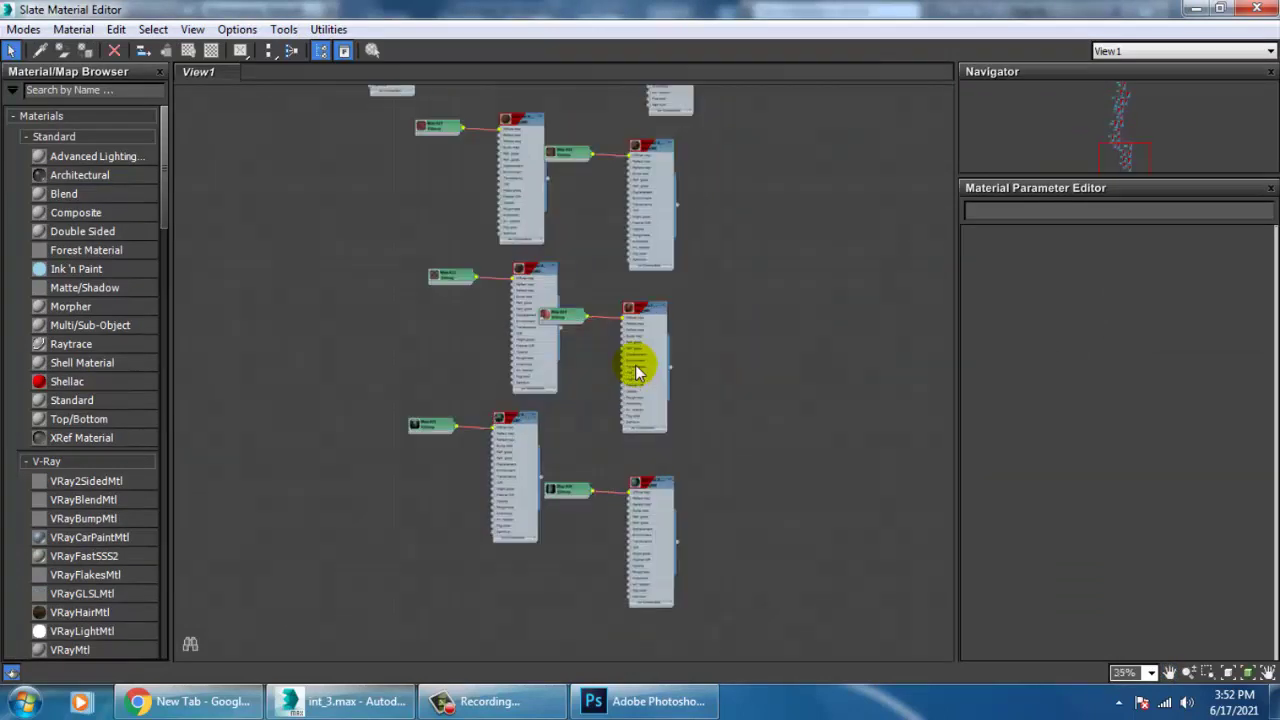
drag(80, 650, 449, 423)
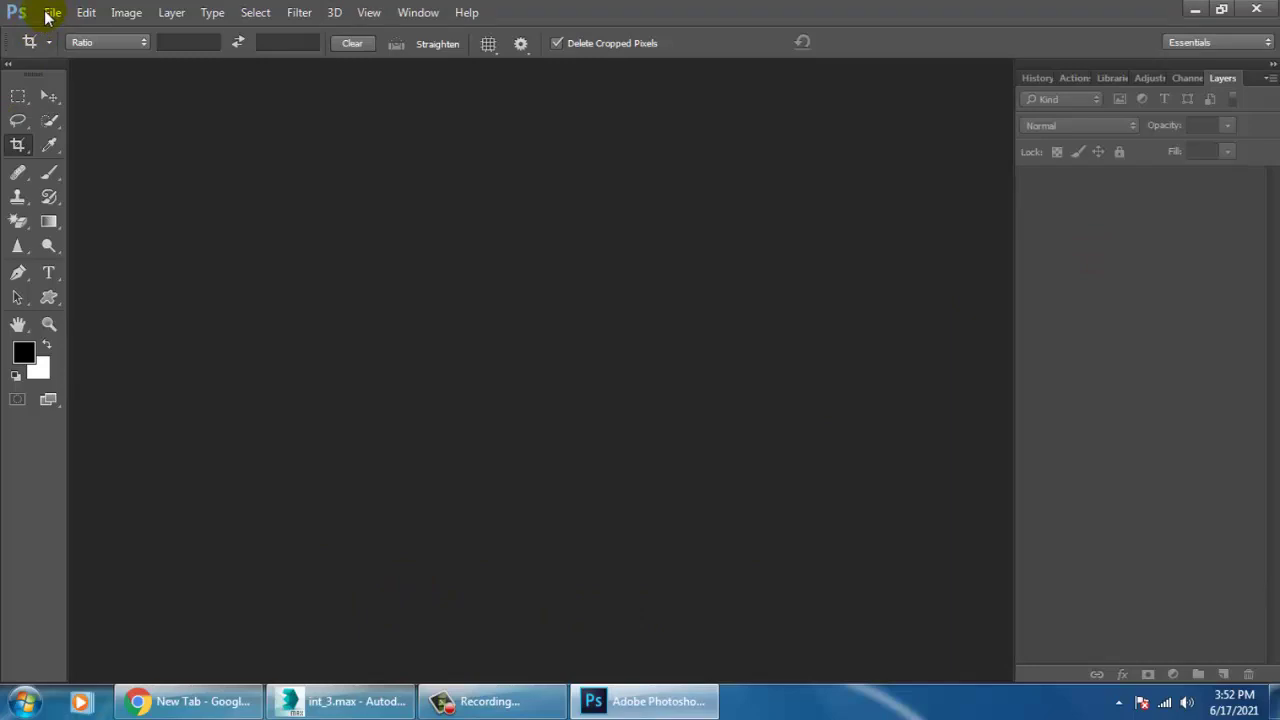
In Photoshop, start opening an image and browse to the New inttt folder inside June 2021 on drive D.
click(46, 13)
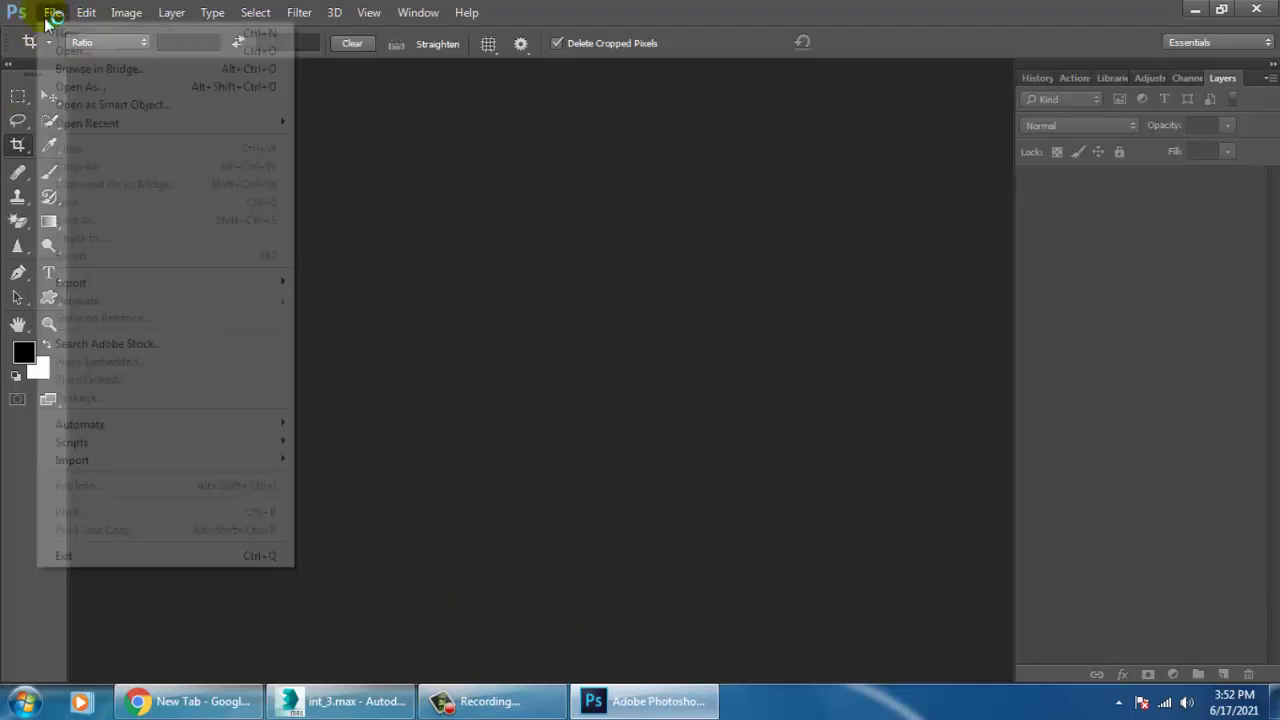
click(106, 49)
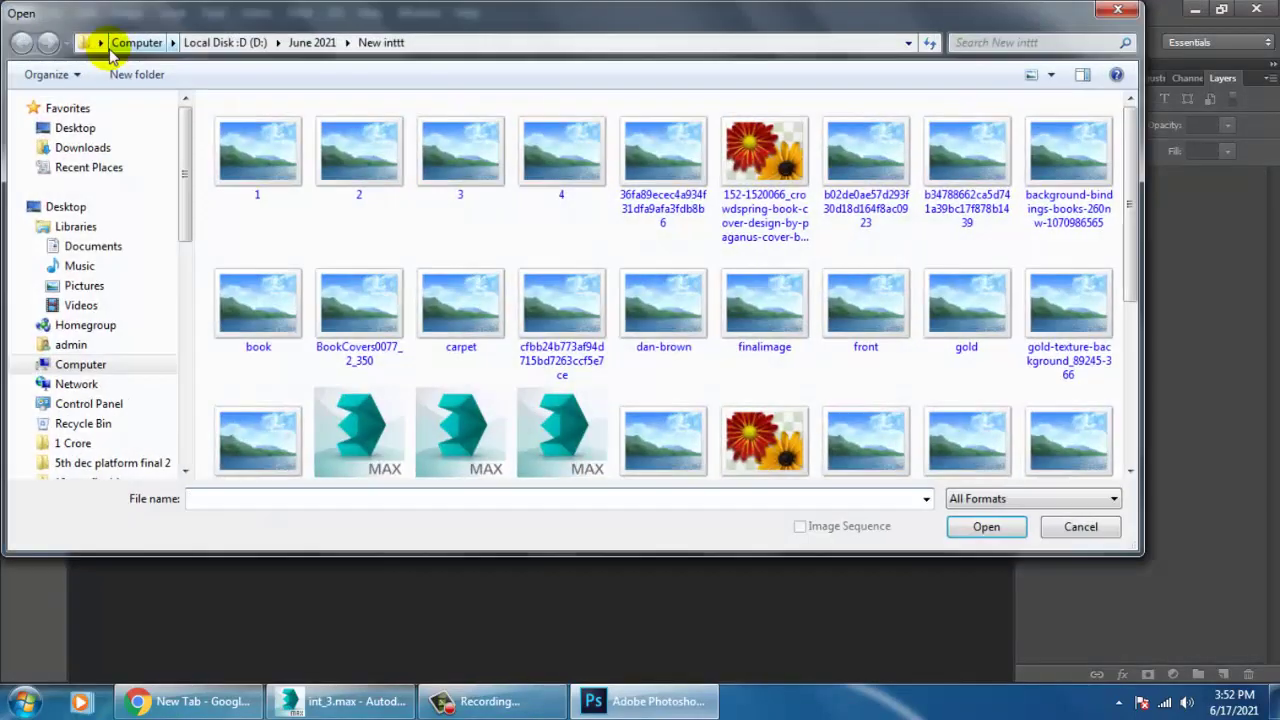
click(318, 44)
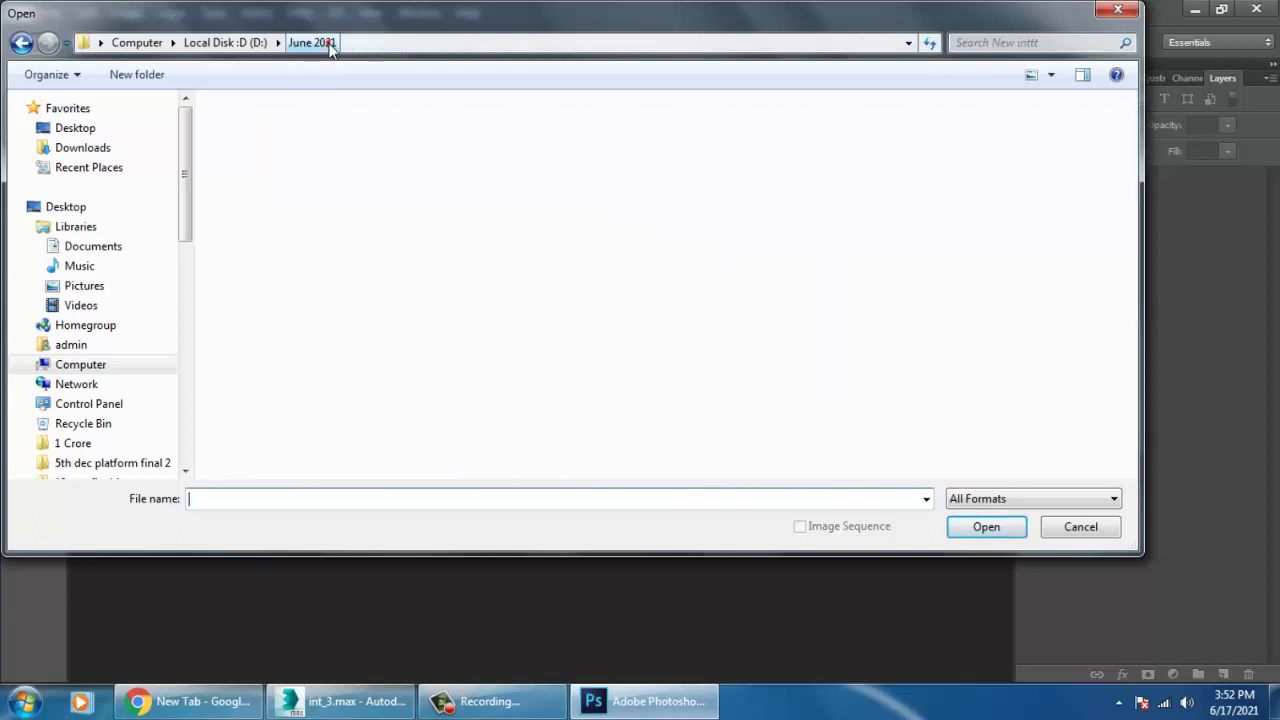
click(390, 170)
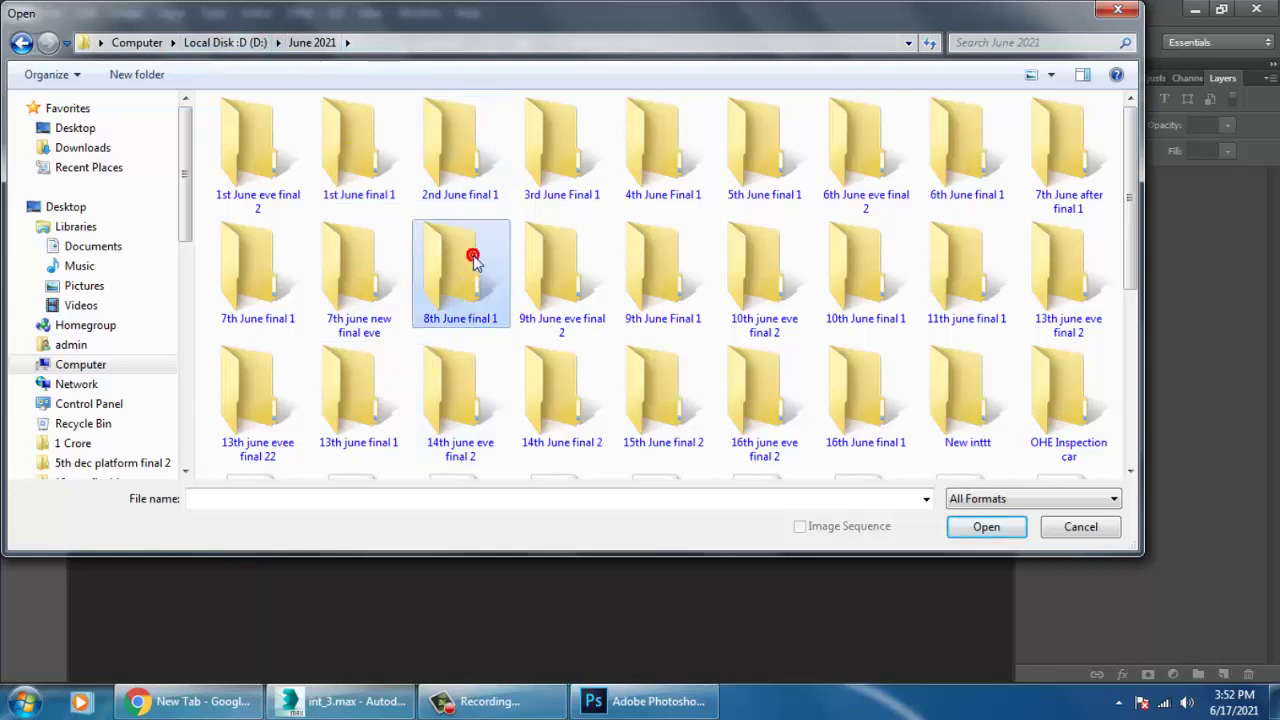
double_click(975, 430)
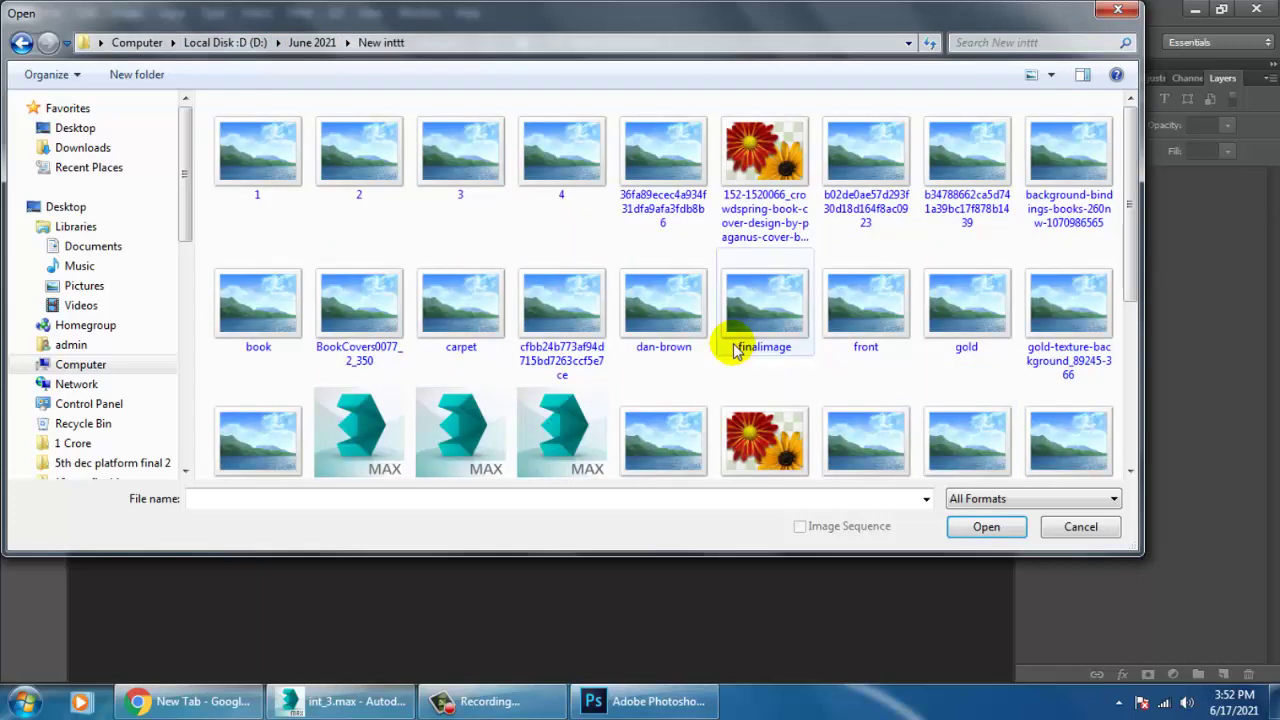
Look through the files in the New inttt folder and open image 1 in the photo viewer.
scroll(733, 347, down, 3)
click(536, 430)
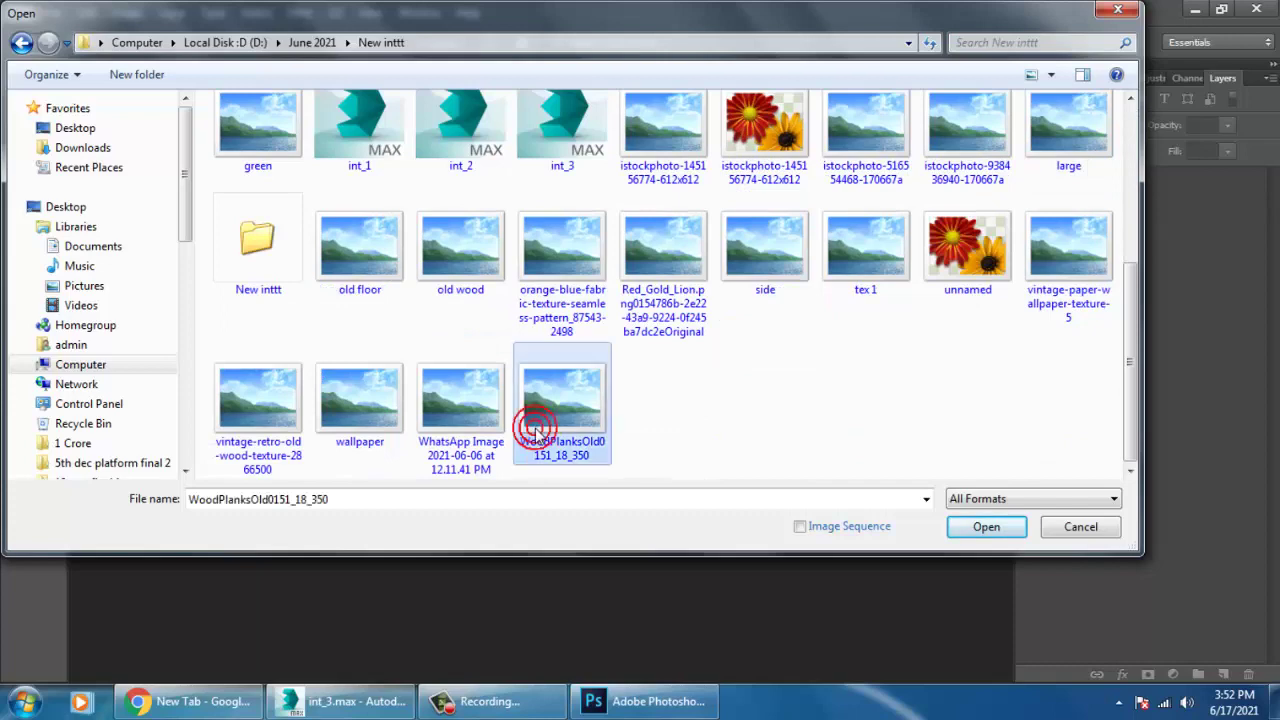
key(i)
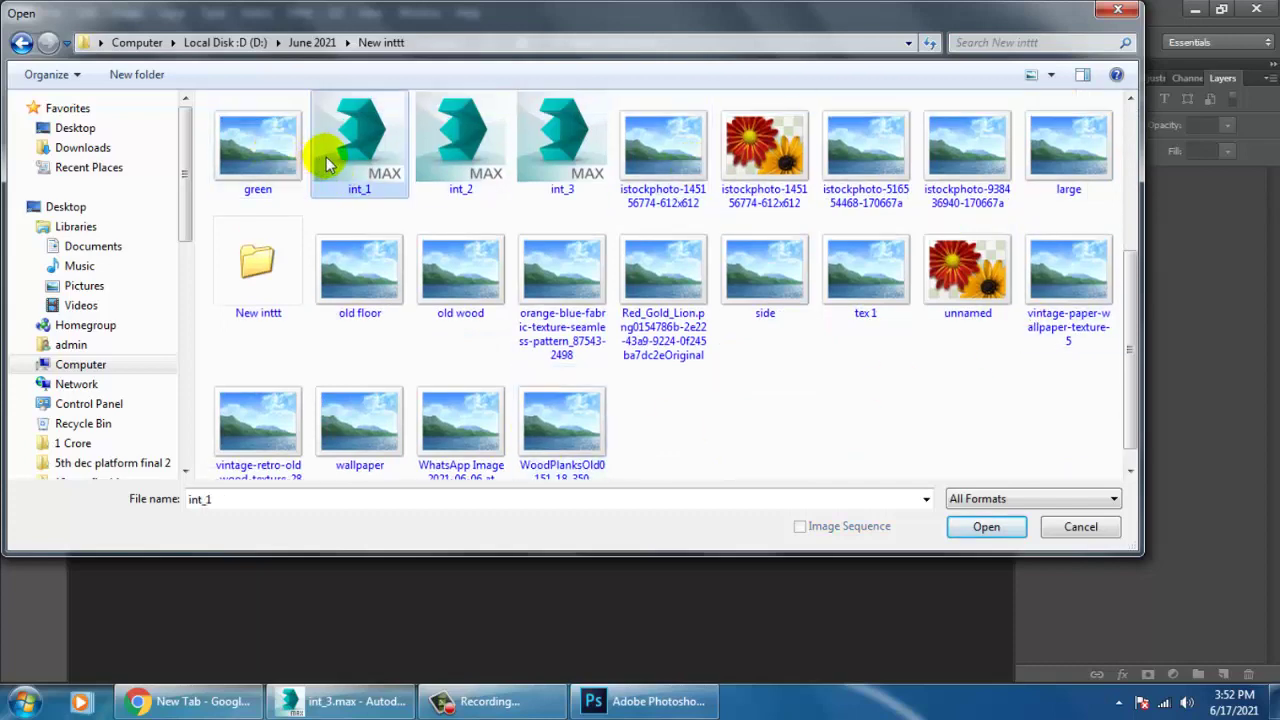
key(i)
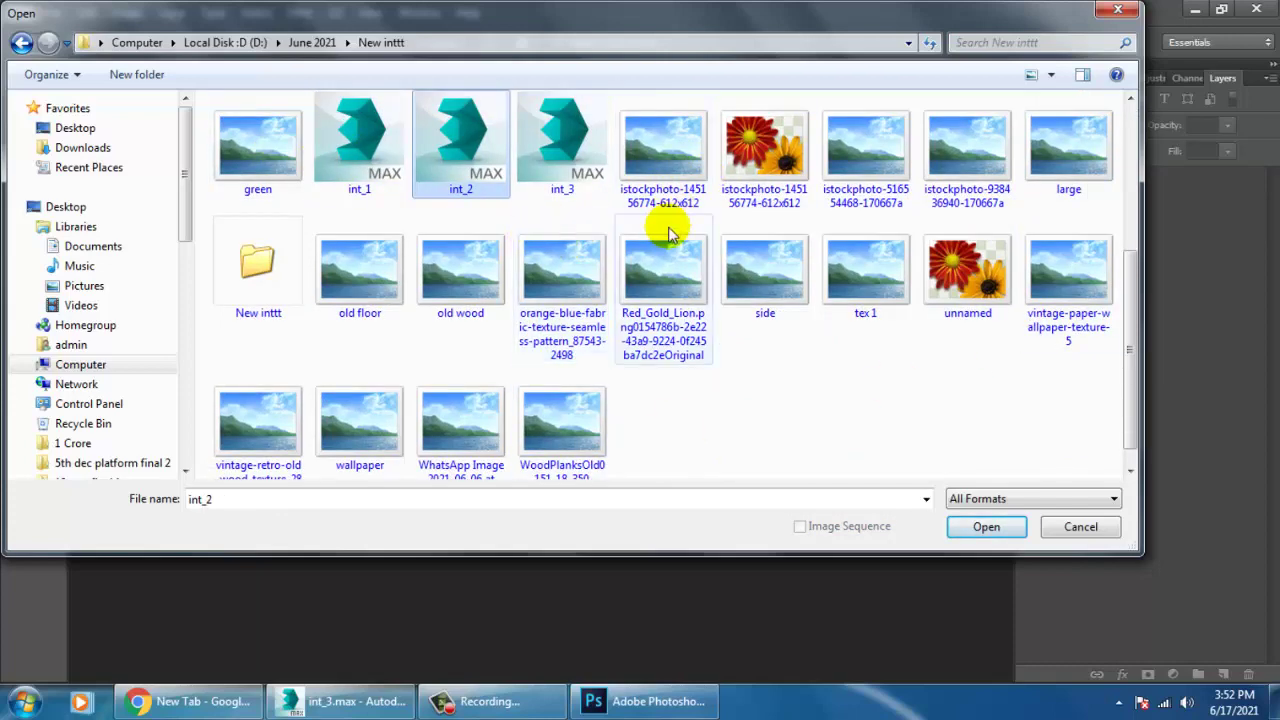
scroll(655, 220, up, 3)
right_click(265, 162)
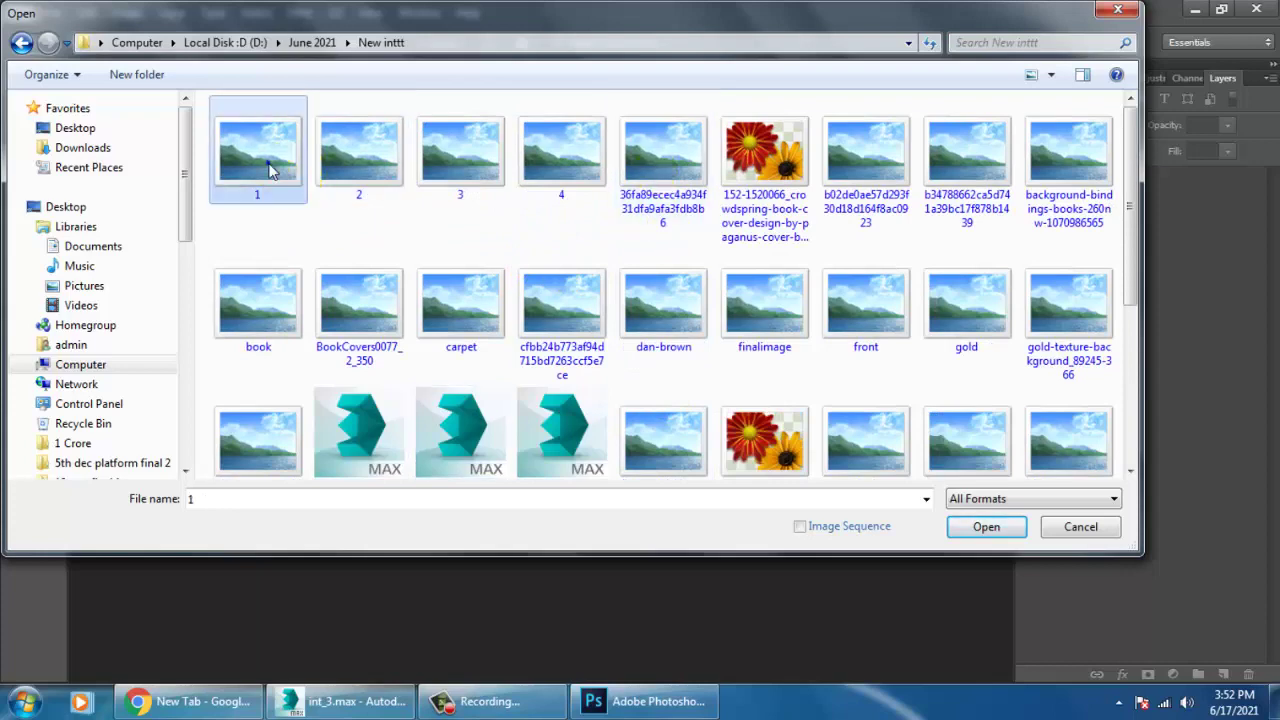
click(355, 204)
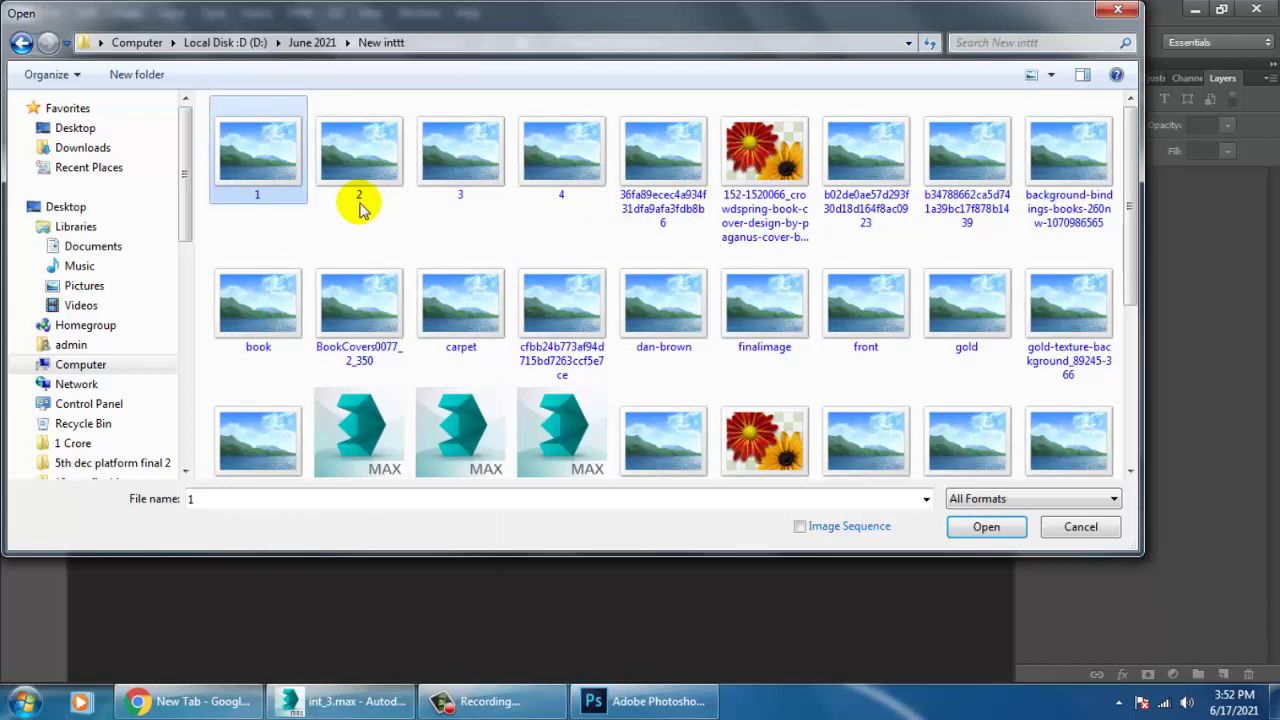
Examine the folder's pictures one after another for a green texture suited to the desk's writing surface, and close the photo viewer.
key(Right)
key(Right)
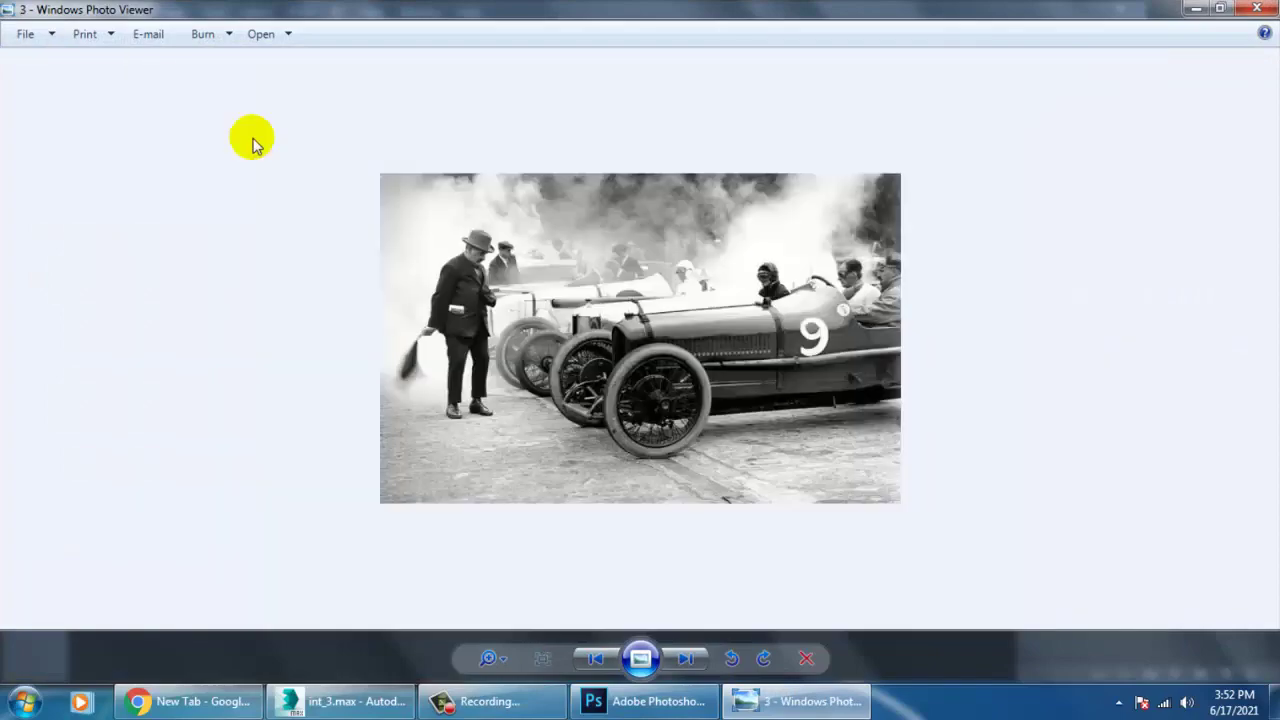
key(Right)
key(Right)
key(Right)
key(Right)
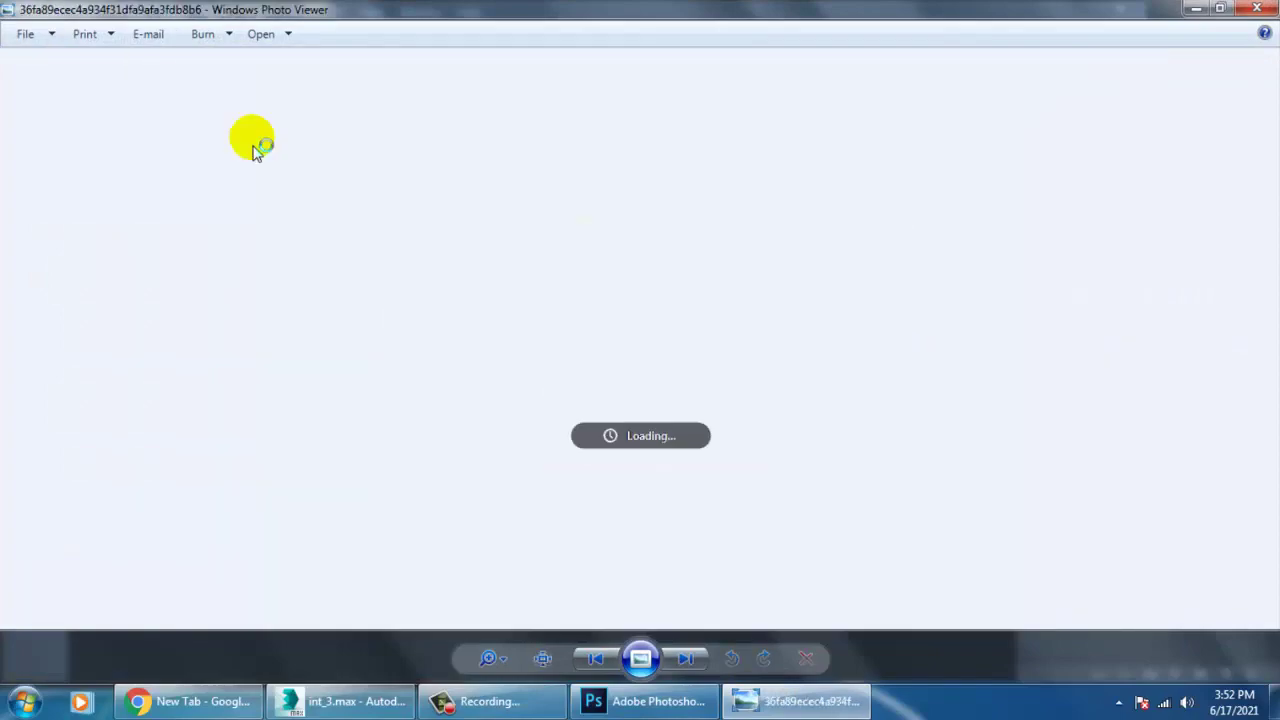
key(Right)
key(Right)
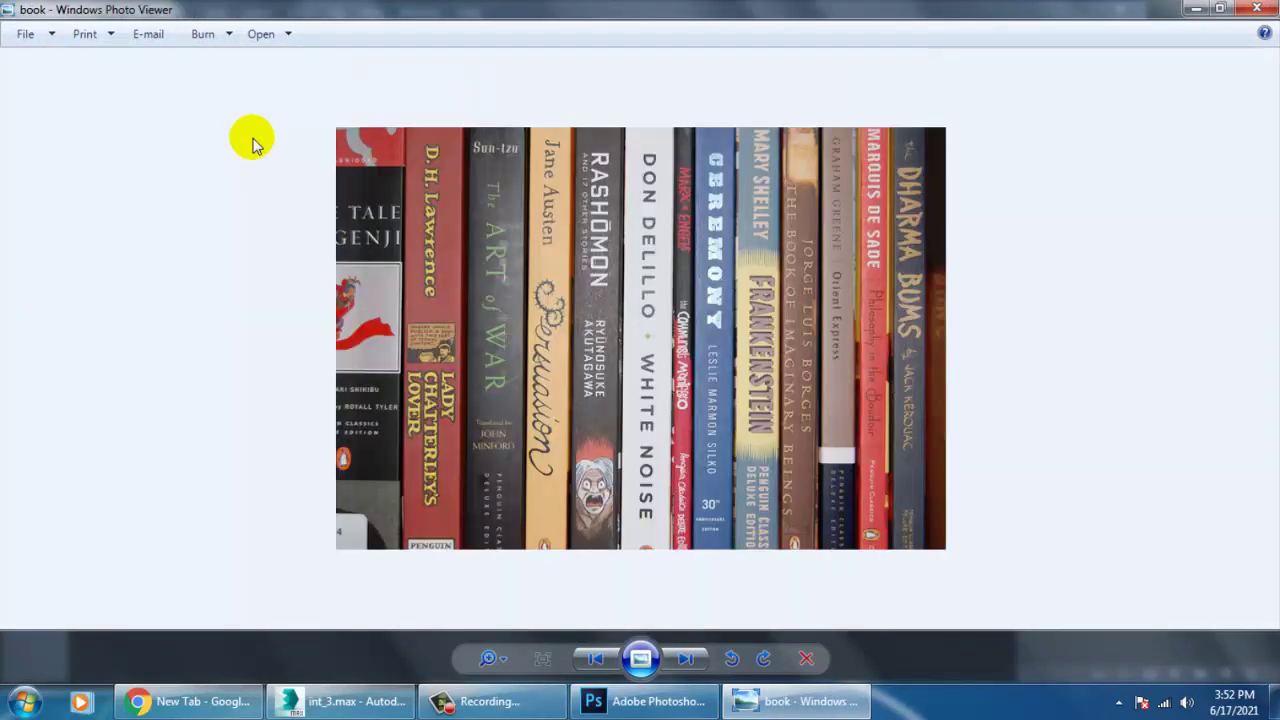
key(Left)
key(Left)
key(Right)
key(Right)
key(Right)
key(Right)
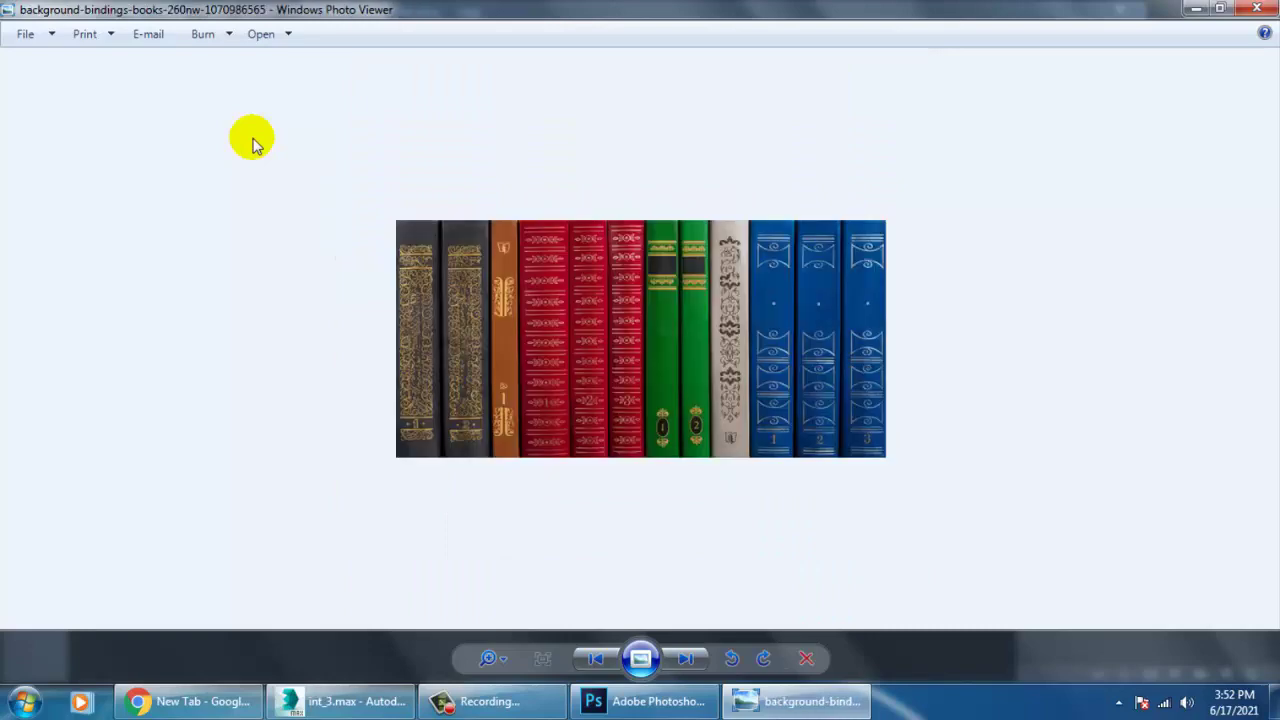
key(Right)
key(Right)
key(Right)
key(Right)
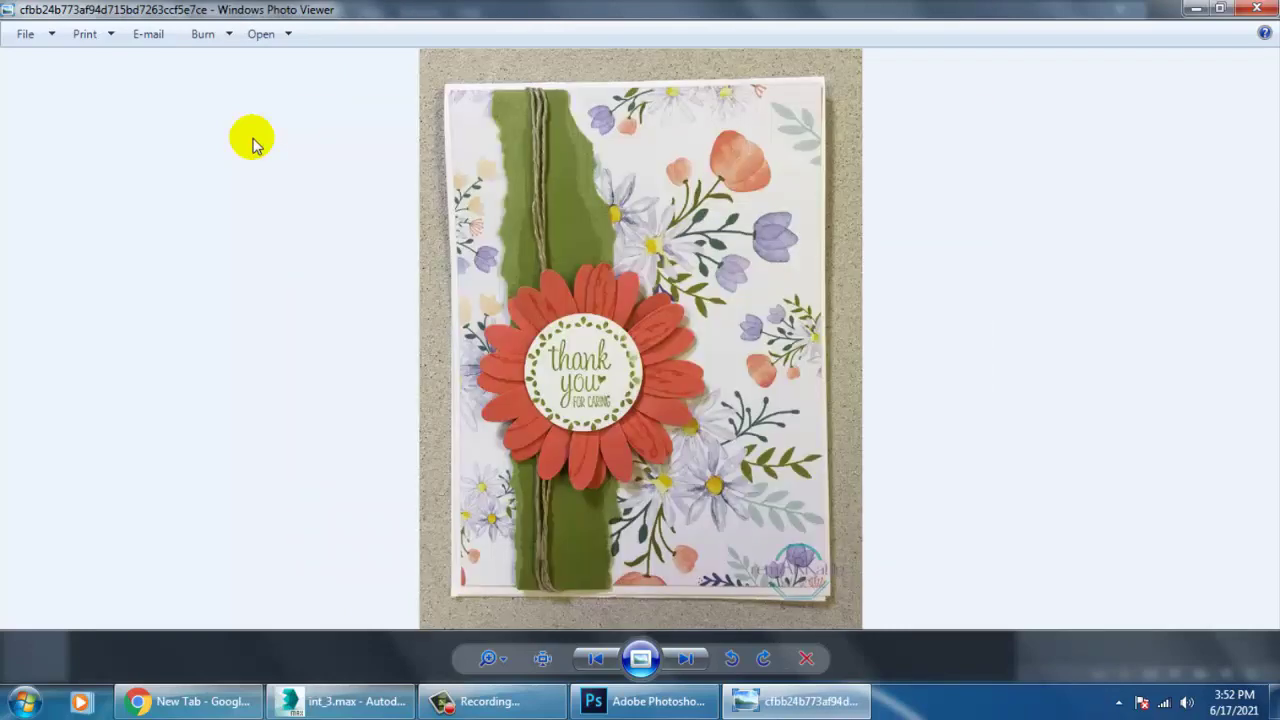
key(Right)
key(Right)
key(Right)
key(Right)
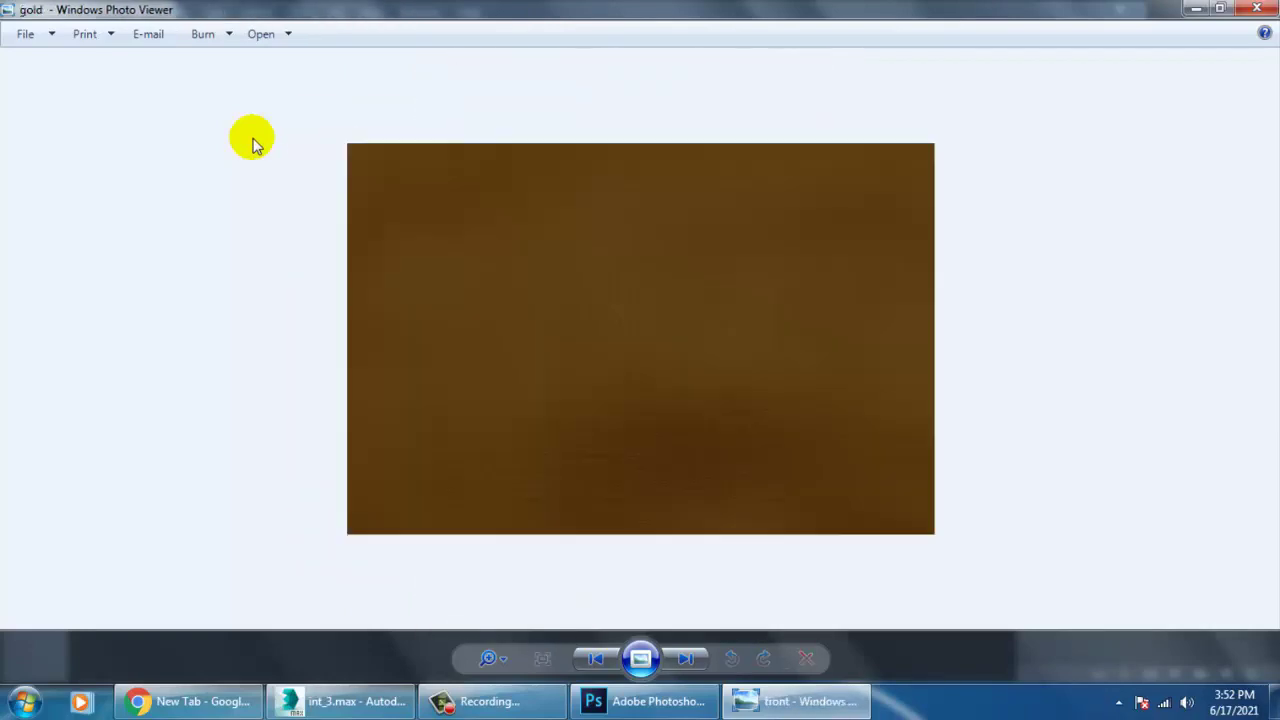
key(Left)
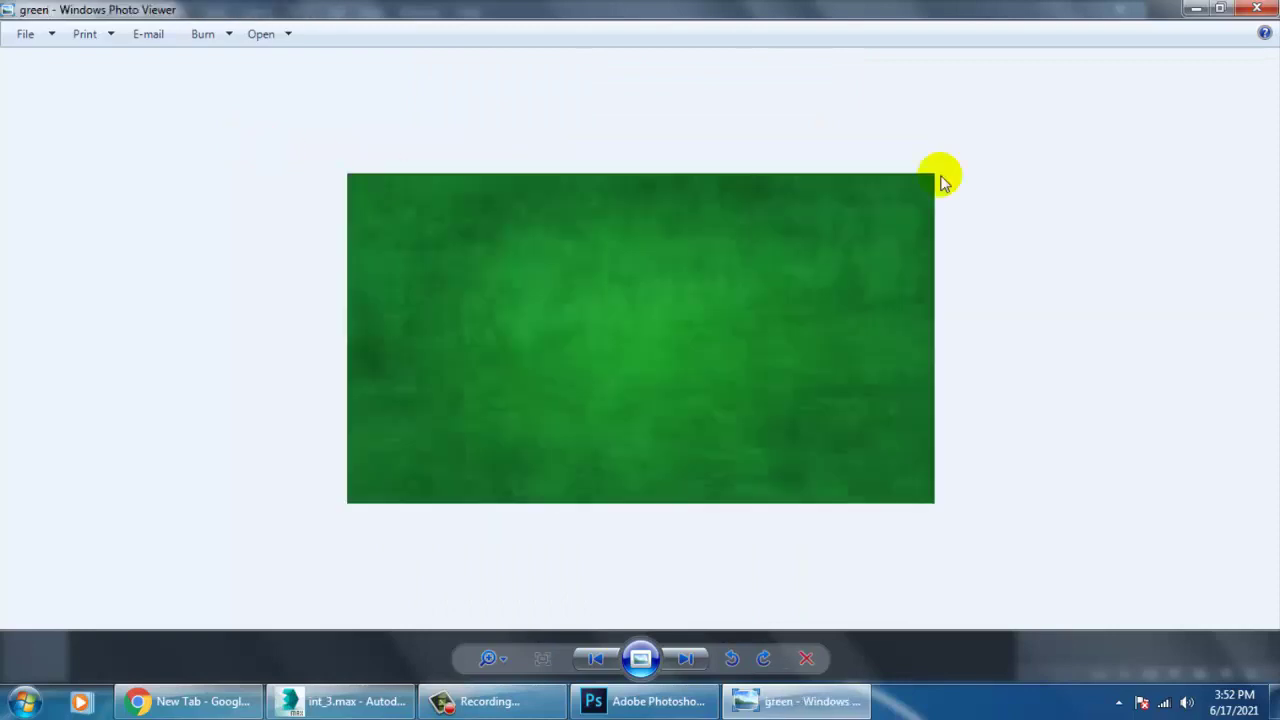
click(1257, 8)
Find the green image in the New inttt folder and open it in Photoshop.
click(688, 343)
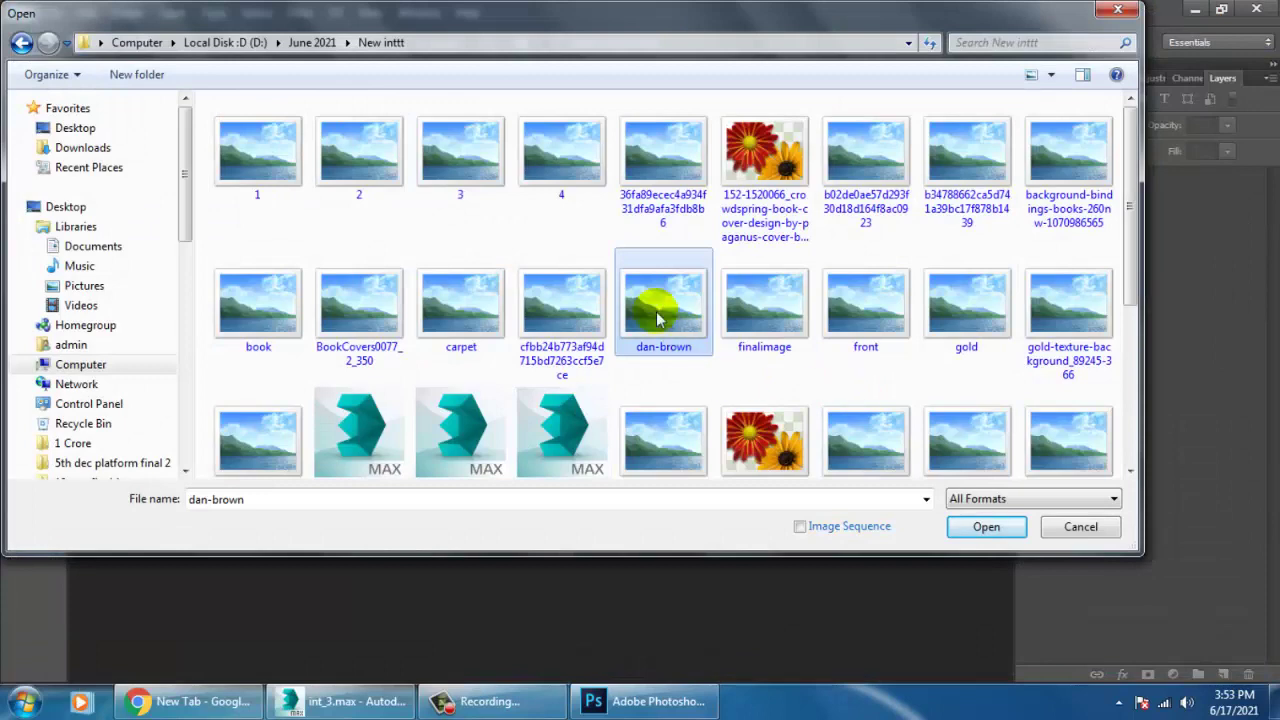
click(764, 330)
key(Right)
key(Right)
key(Right)
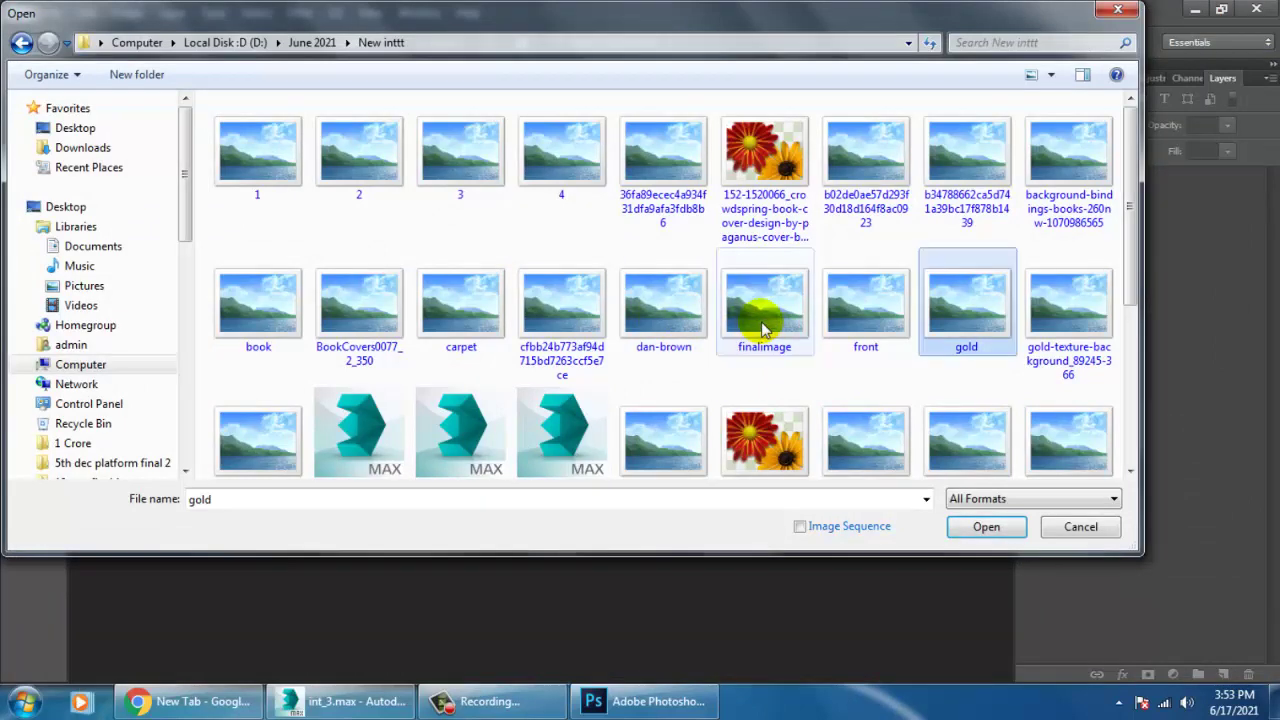
scroll(960, 312, down, 3)
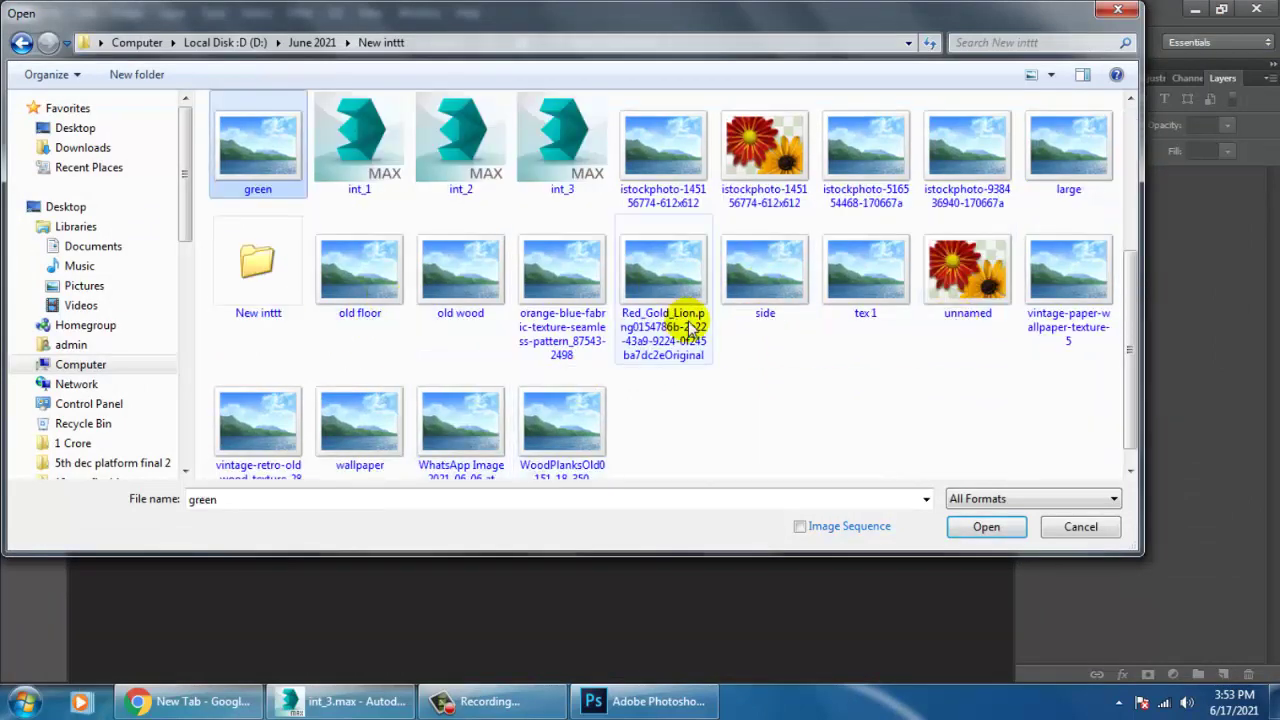
double_click(236, 152)
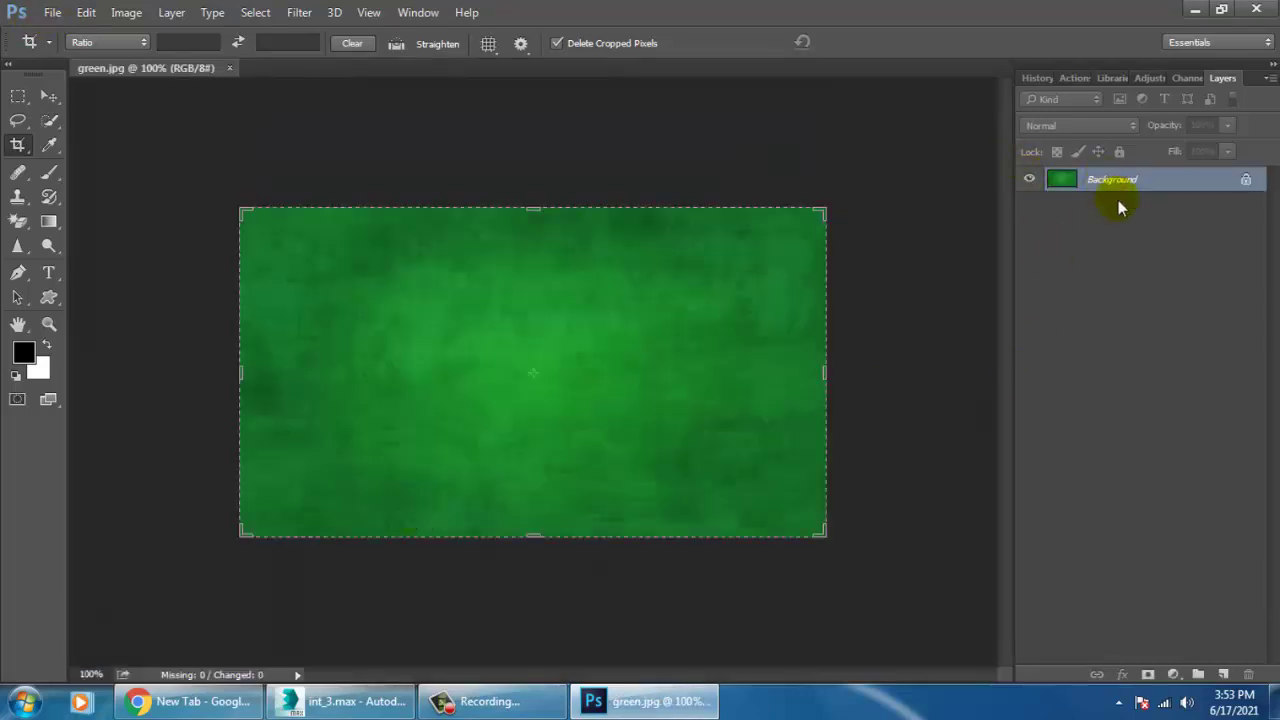
Convert the Background into the regular layer Layer 0 and use Brightness/Contrast to darken it strongly and raise its contrast slightly.
double_click(1138, 193)
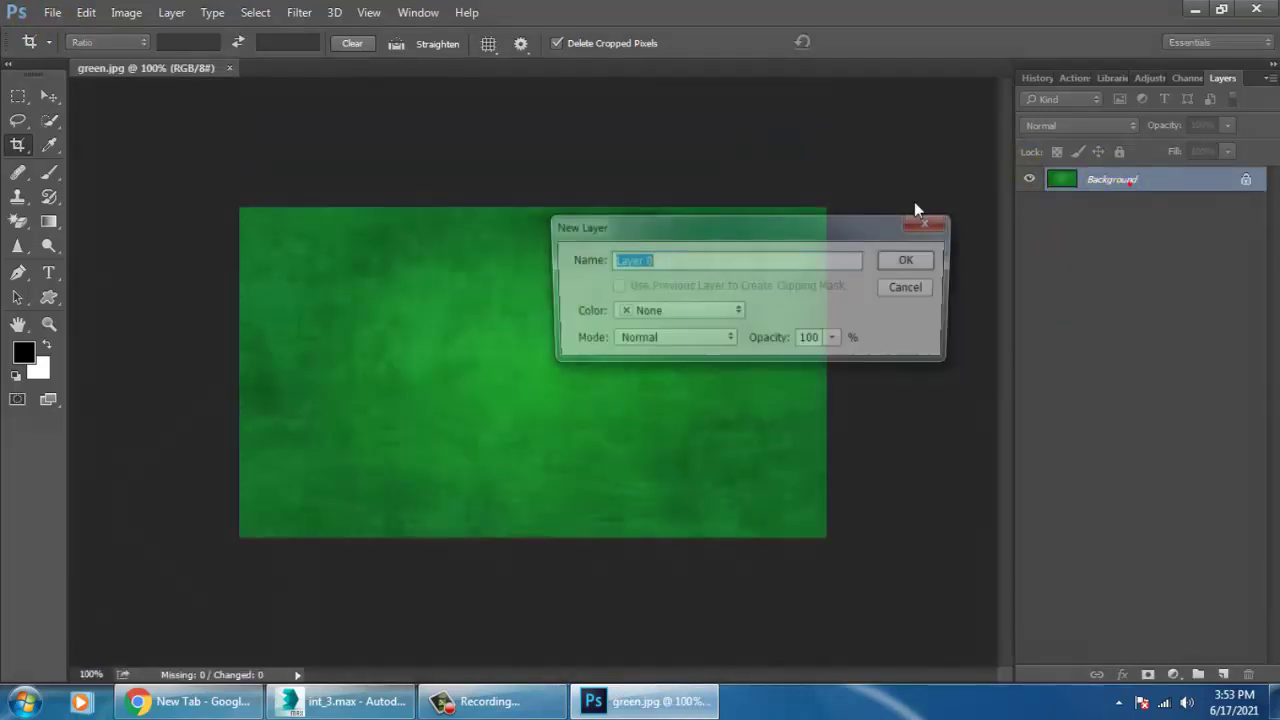
click(925, 258)
click(120, 13)
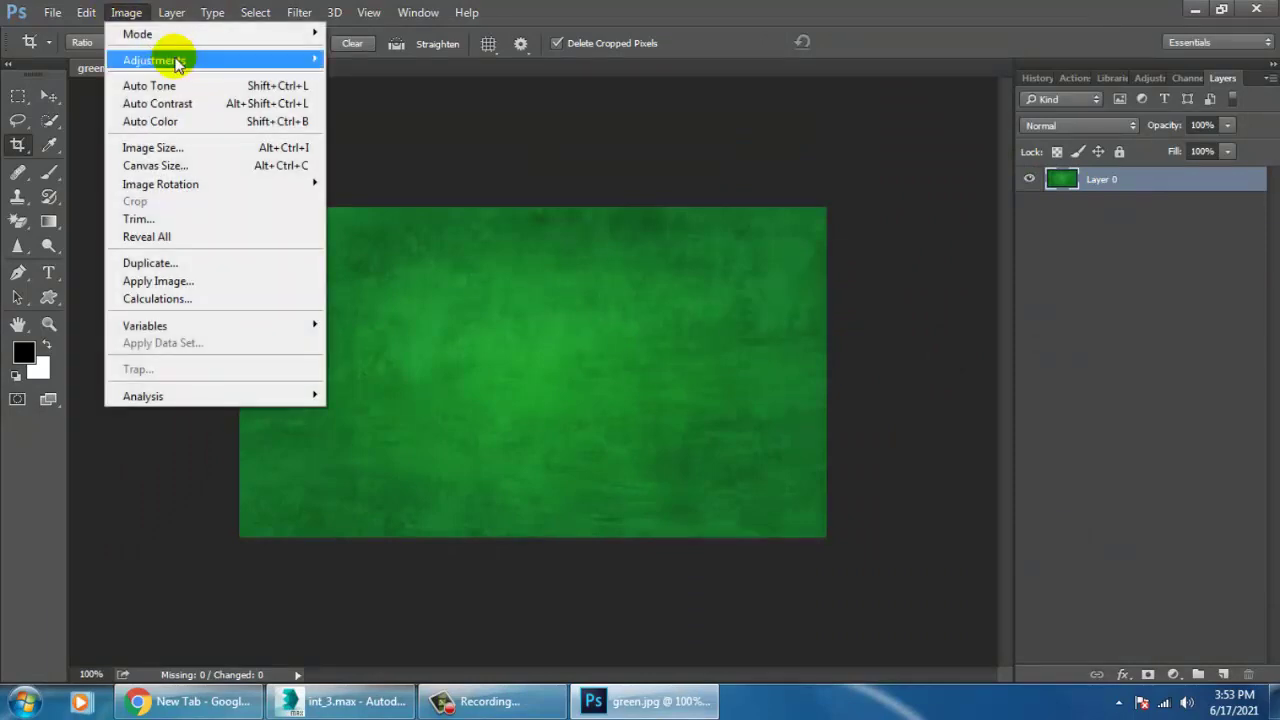
mouse_move(171, 57)
click(366, 55)
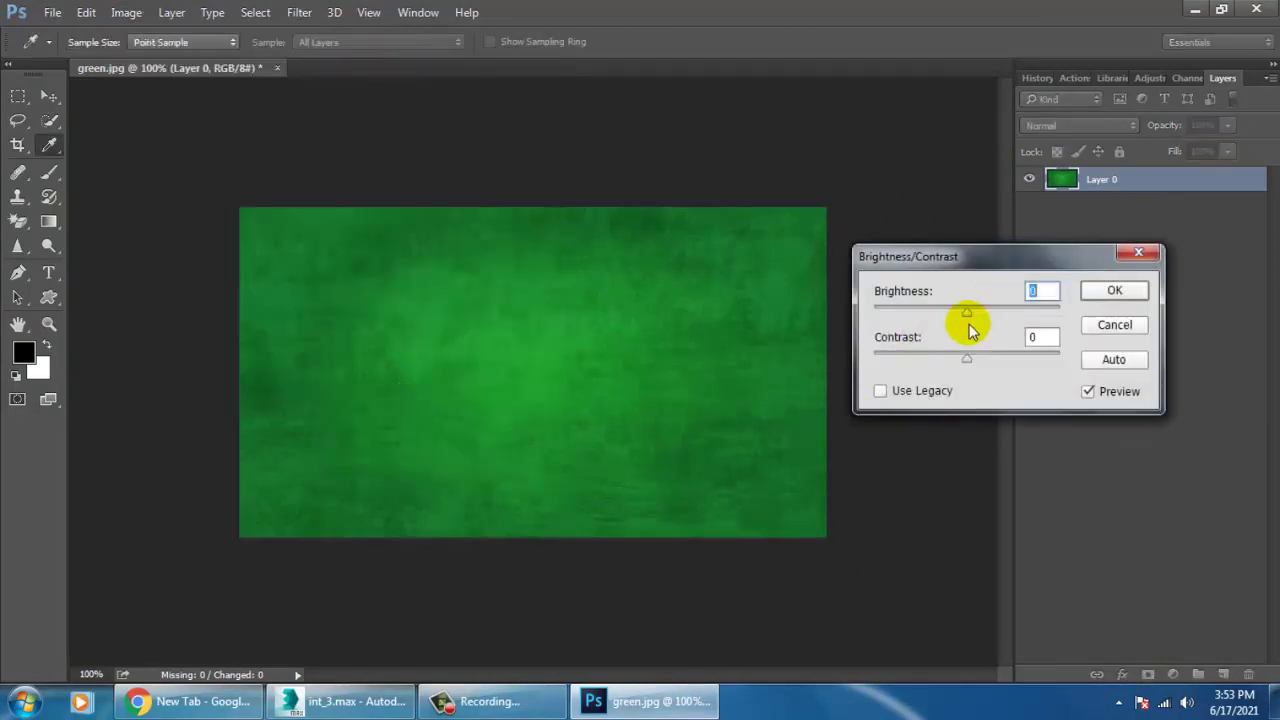
drag(986, 310, 893, 314)
drag(966, 359, 988, 362)
click(1114, 291)
key(c)
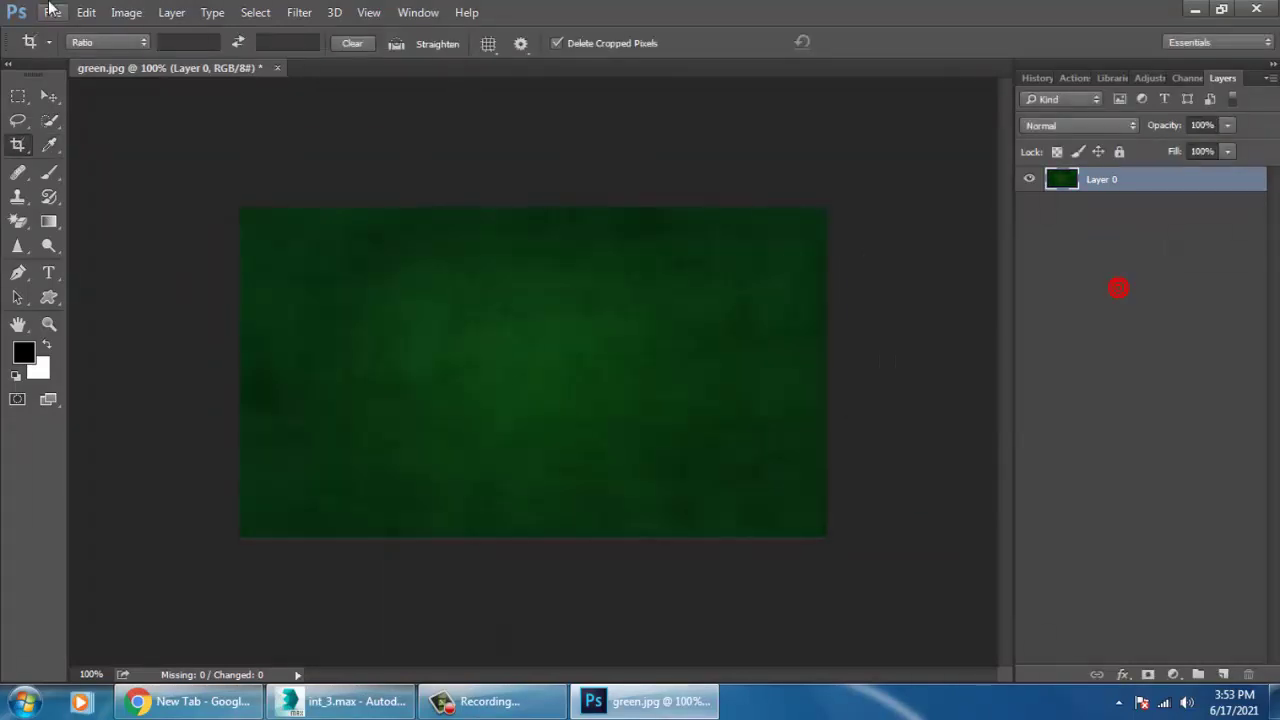
Save the darkened texture as a JPEG named green in the New inttt folder, replacing the existing file, at Maximum quality 12.
click(54, 12)
click(91, 218)
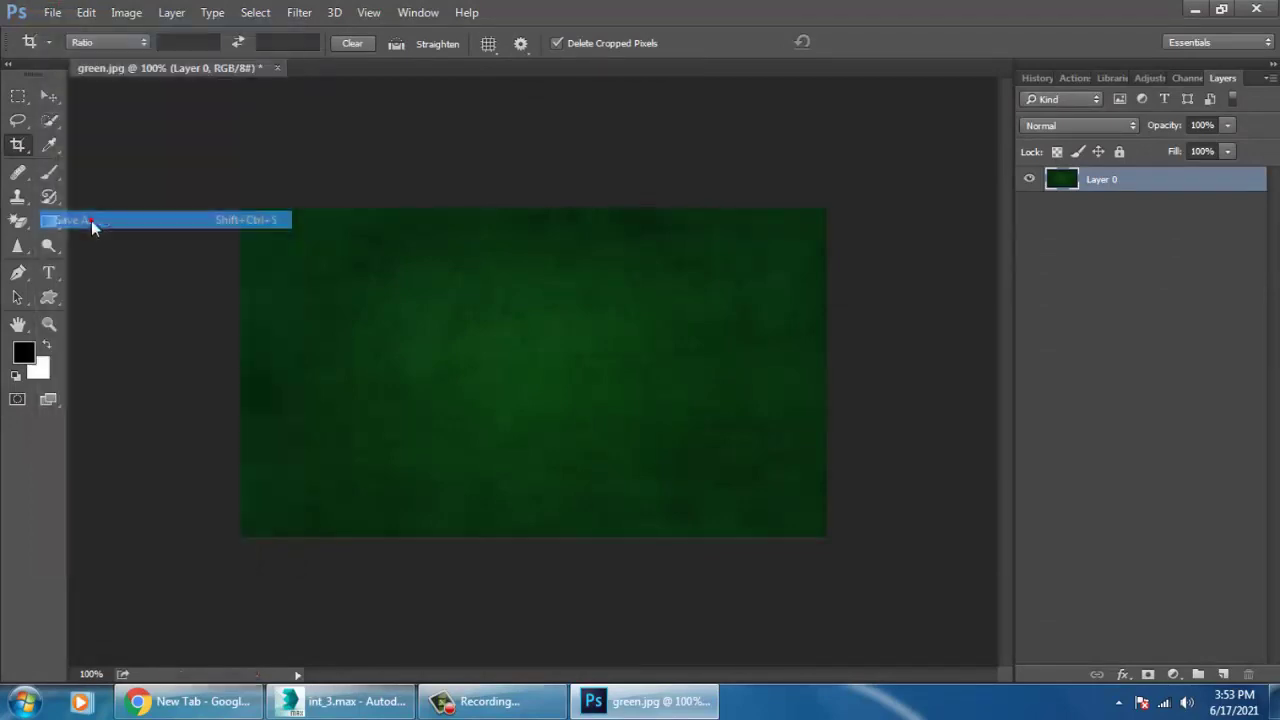
click(249, 484)
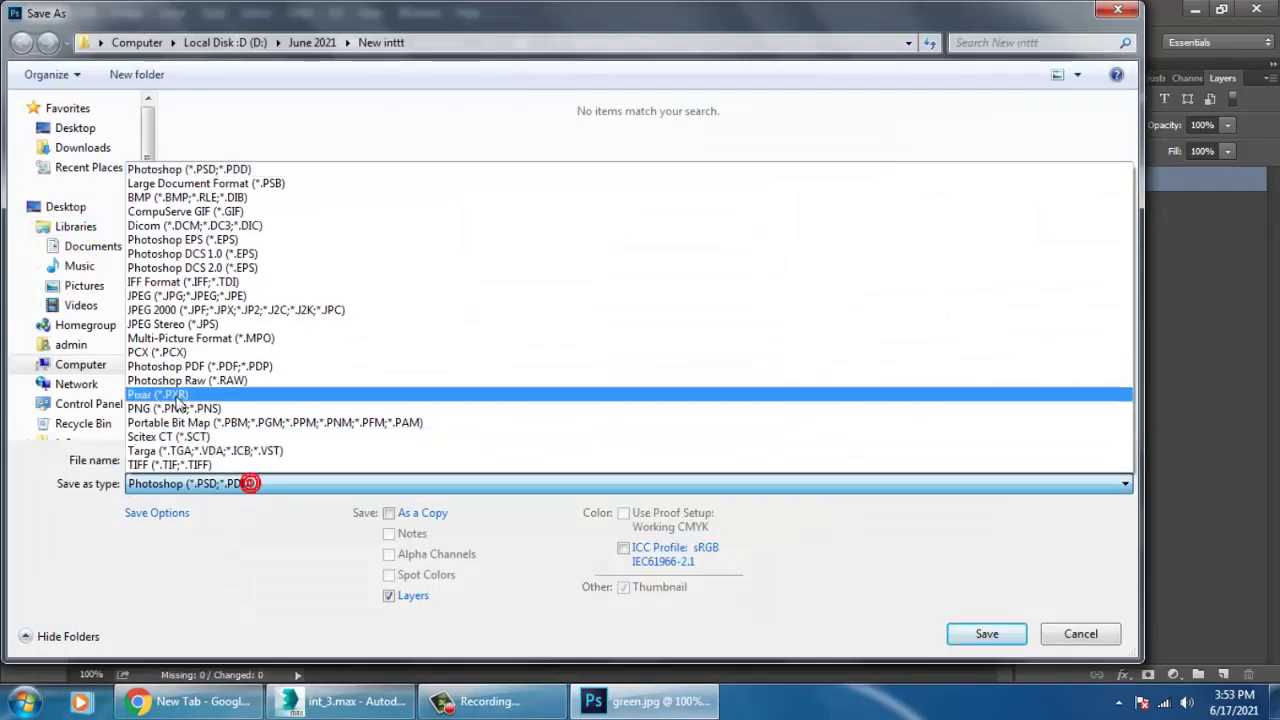
click(189, 297)
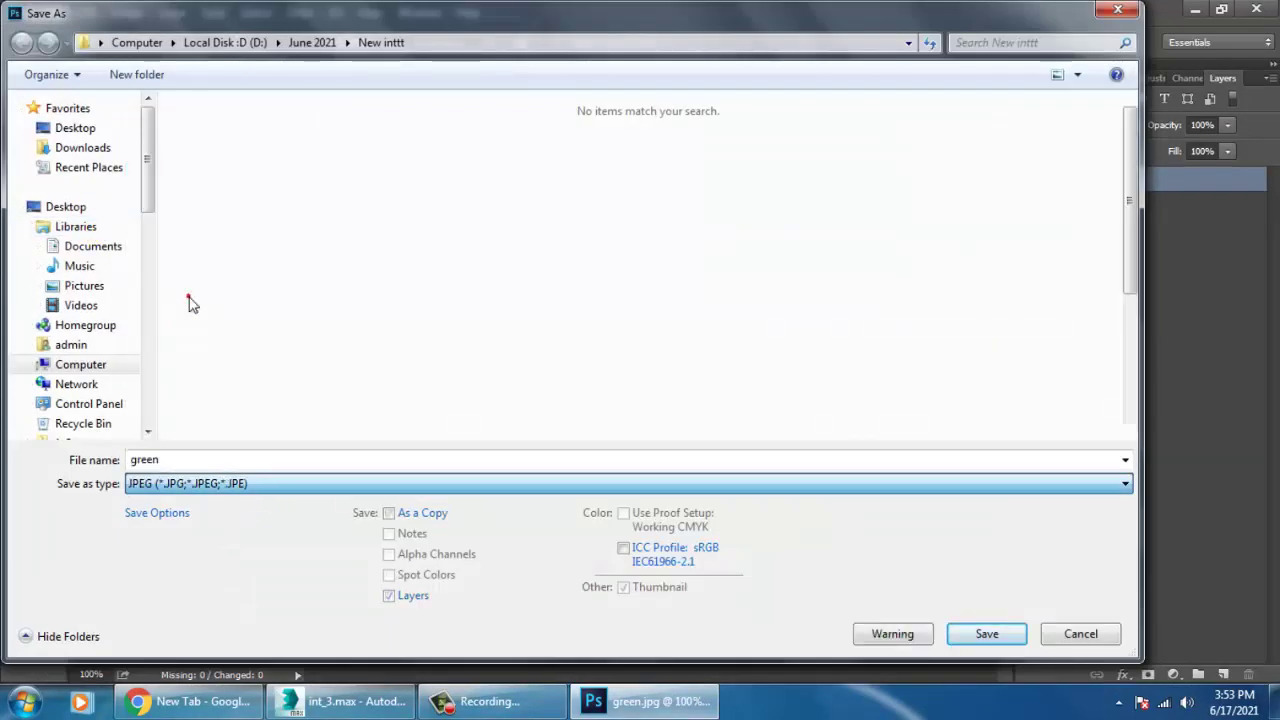
click(995, 640)
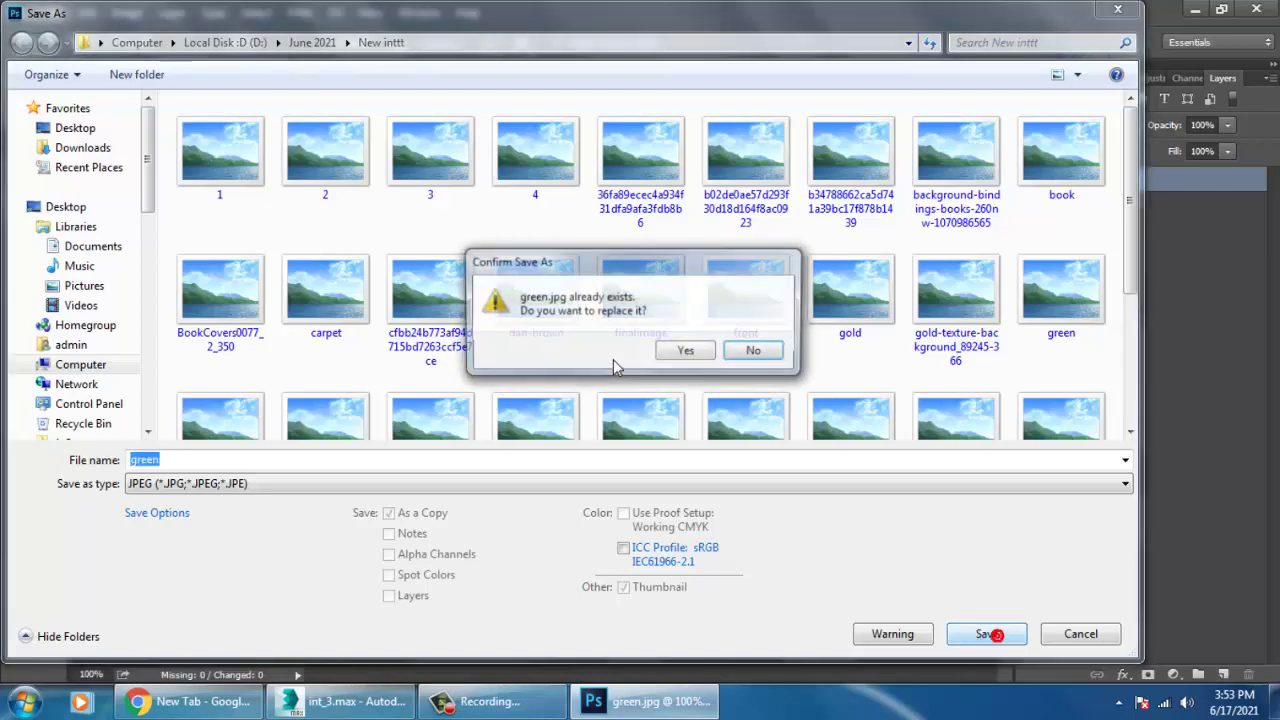
click(686, 354)
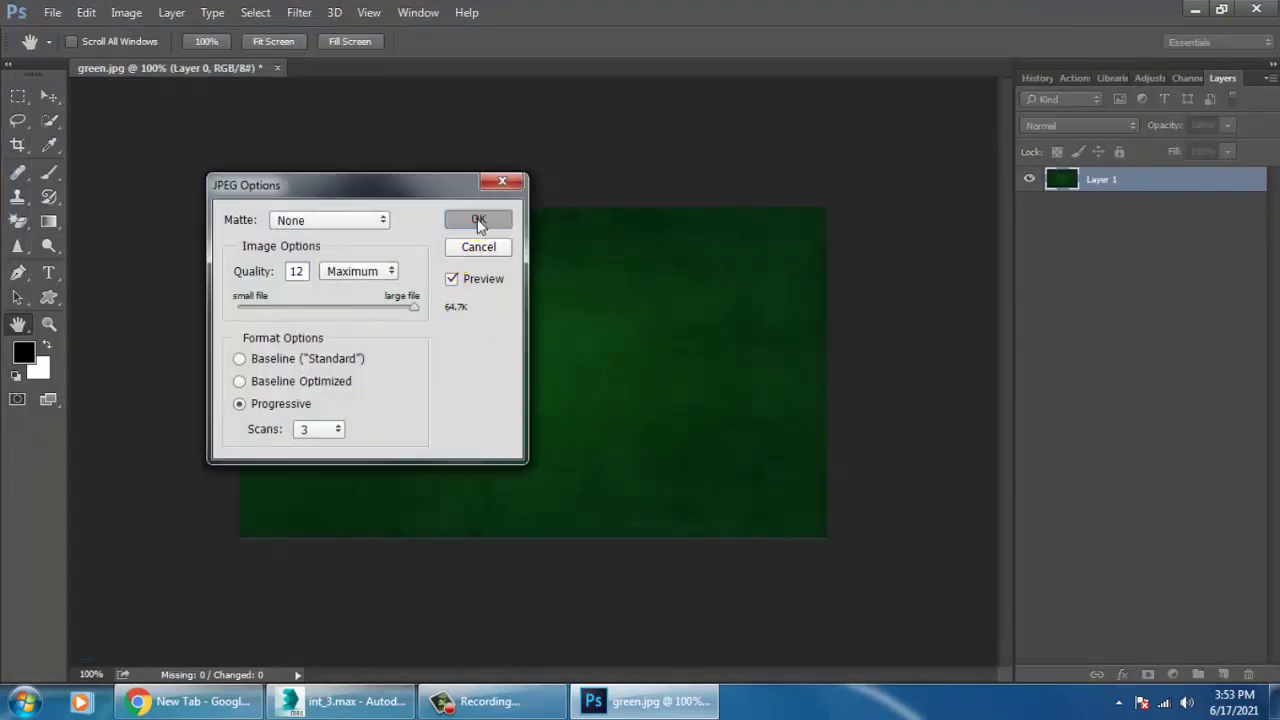
click(478, 219)
Switch to 3ds Max, start a Bitmap map for the new VRayMtl's Diffuse, and browse to June 2021\New inttt on drive D.
click(190, 701)
click(330, 703)
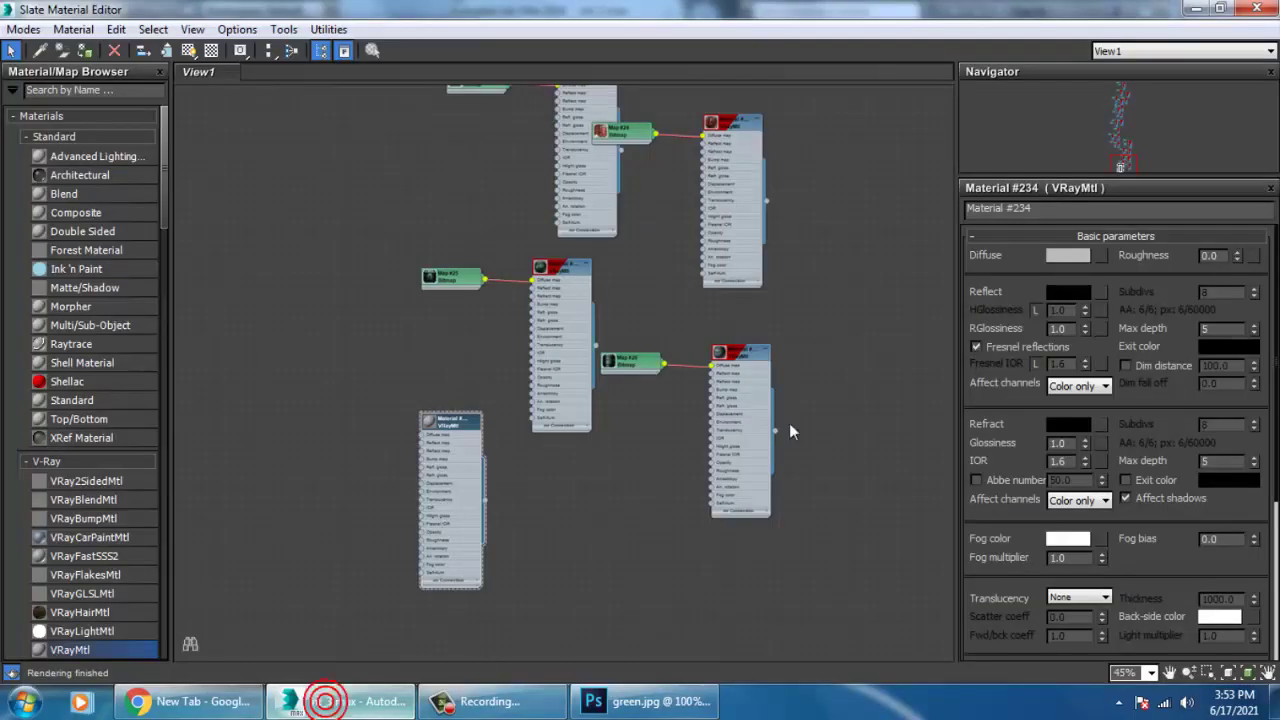
click(1102, 255)
double_click(484, 132)
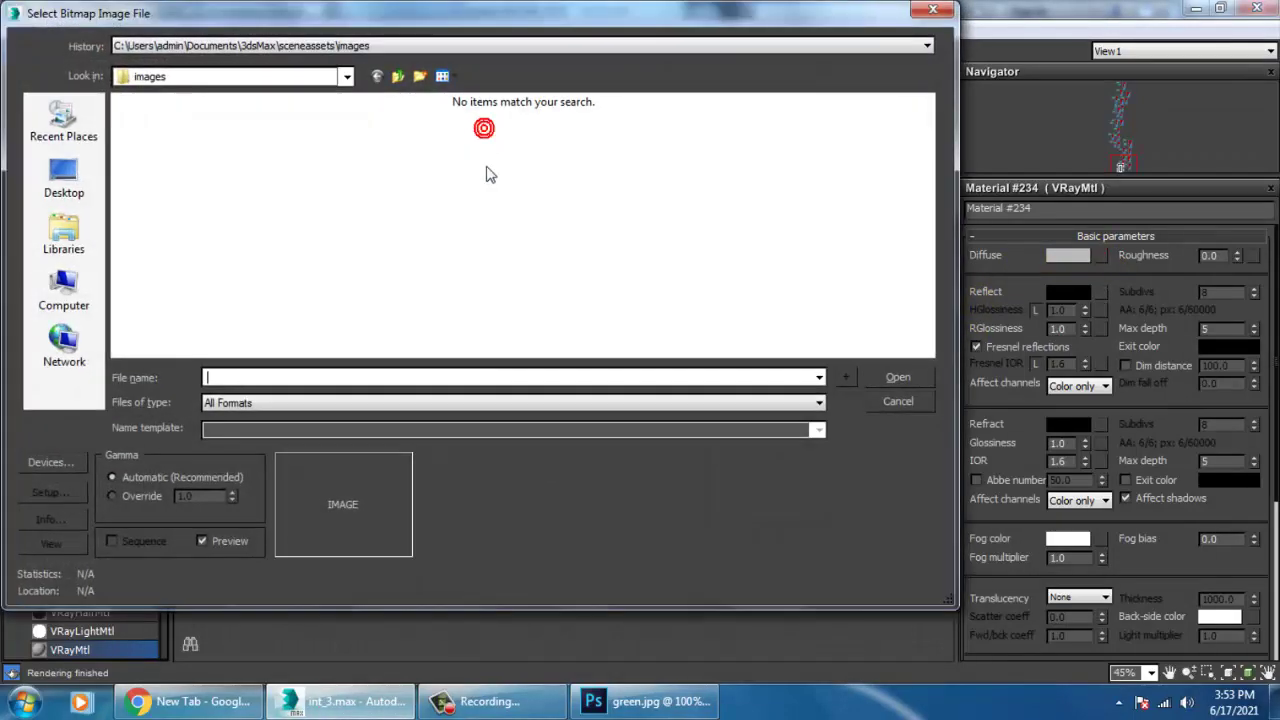
click(63, 288)
double_click(423, 145)
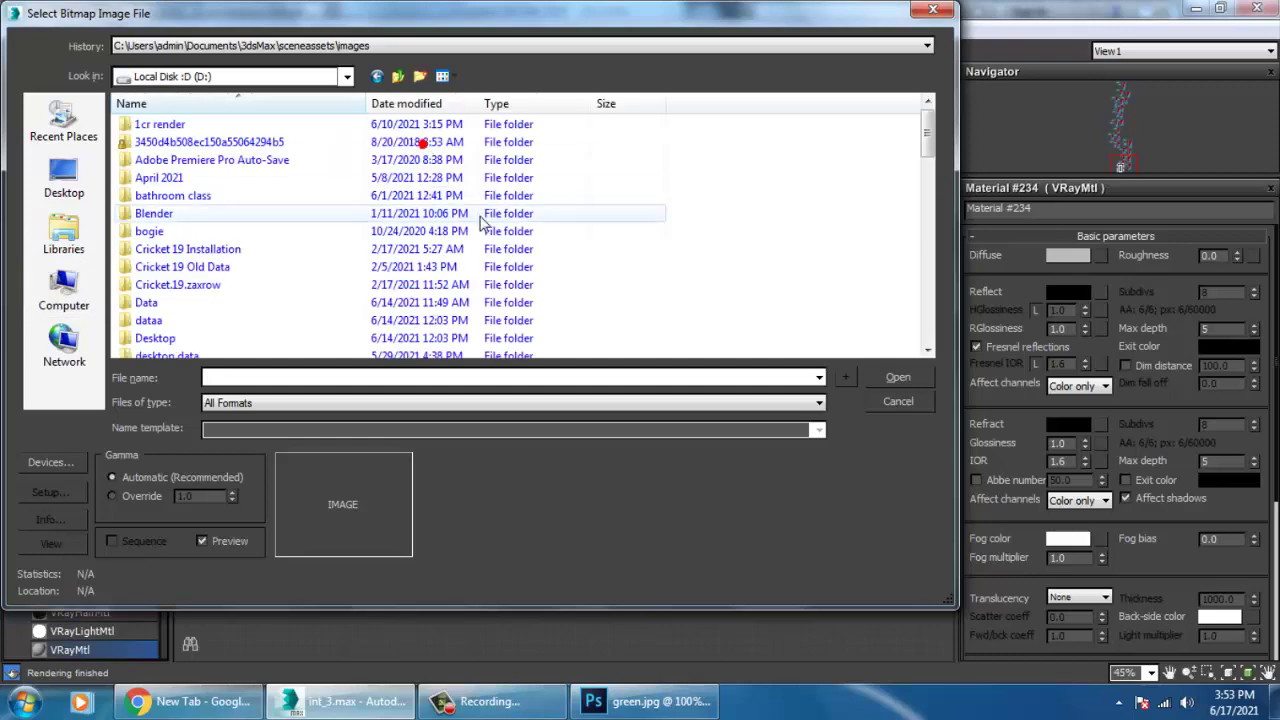
click(480, 216)
scroll(490, 214, down, 10)
double_click(150, 126)
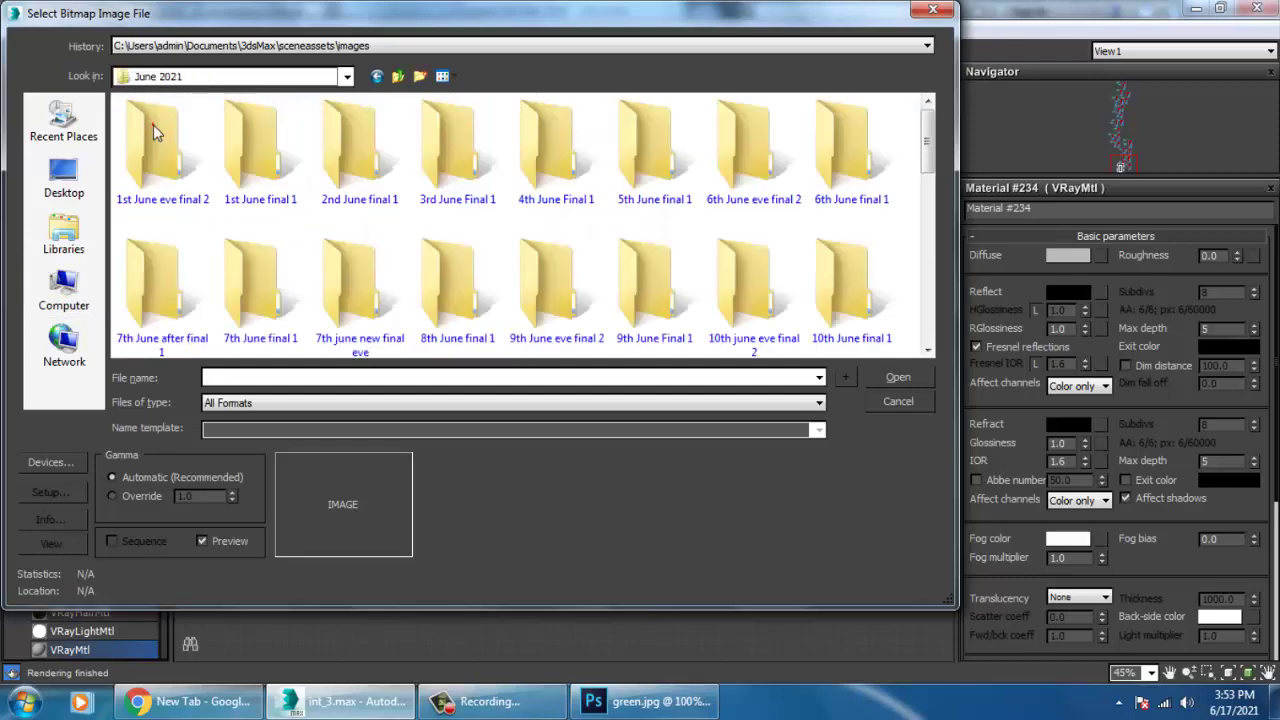
scroll(268, 205, down, 4)
double_click(262, 158)
Load green.jpg as the VRayMtl's Diffuse bitmap, show the material's map in the viewport, and minimize the Slate Material Editor.
scroll(260, 158, down, 3)
click(168, 152)
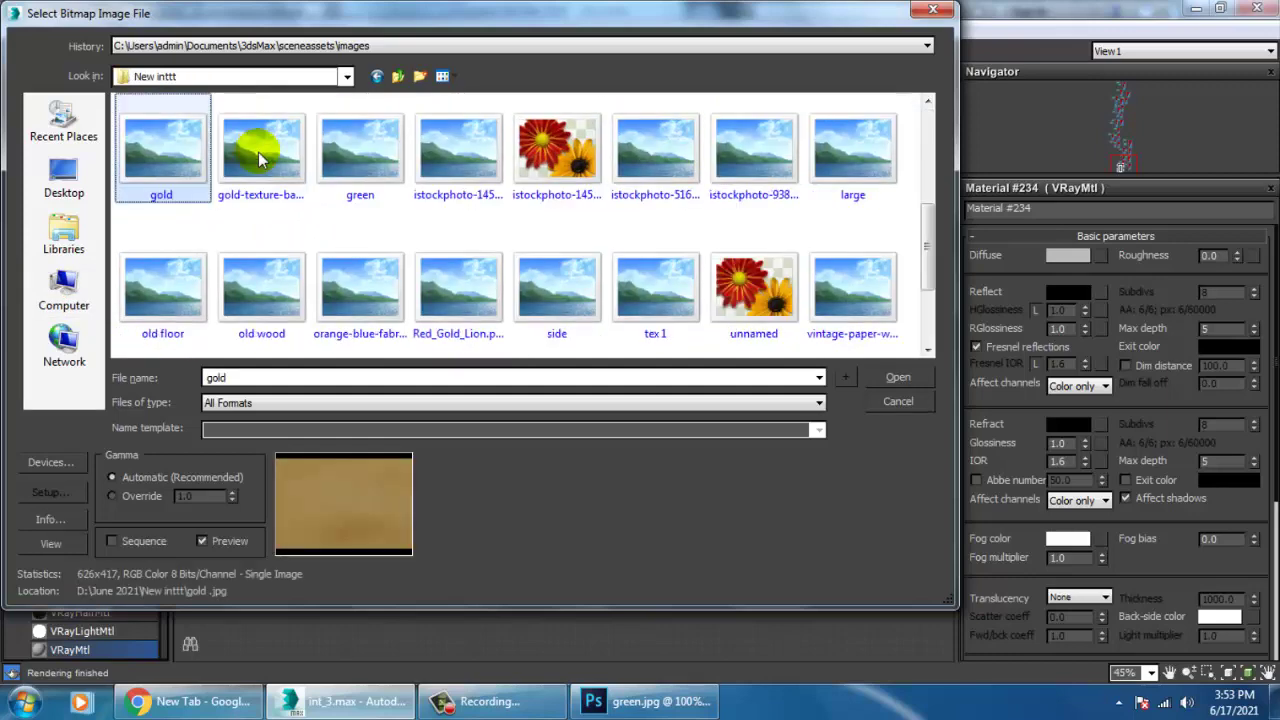
click(258, 160)
click(364, 167)
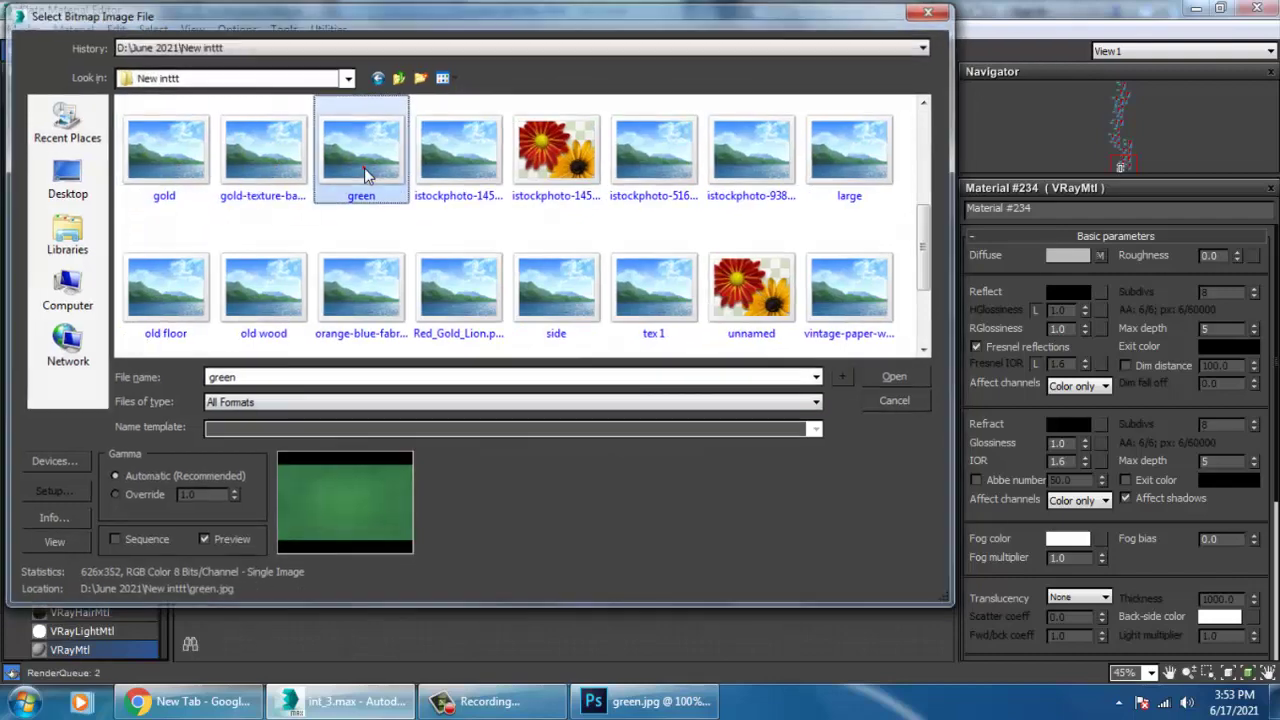
double_click(364, 167)
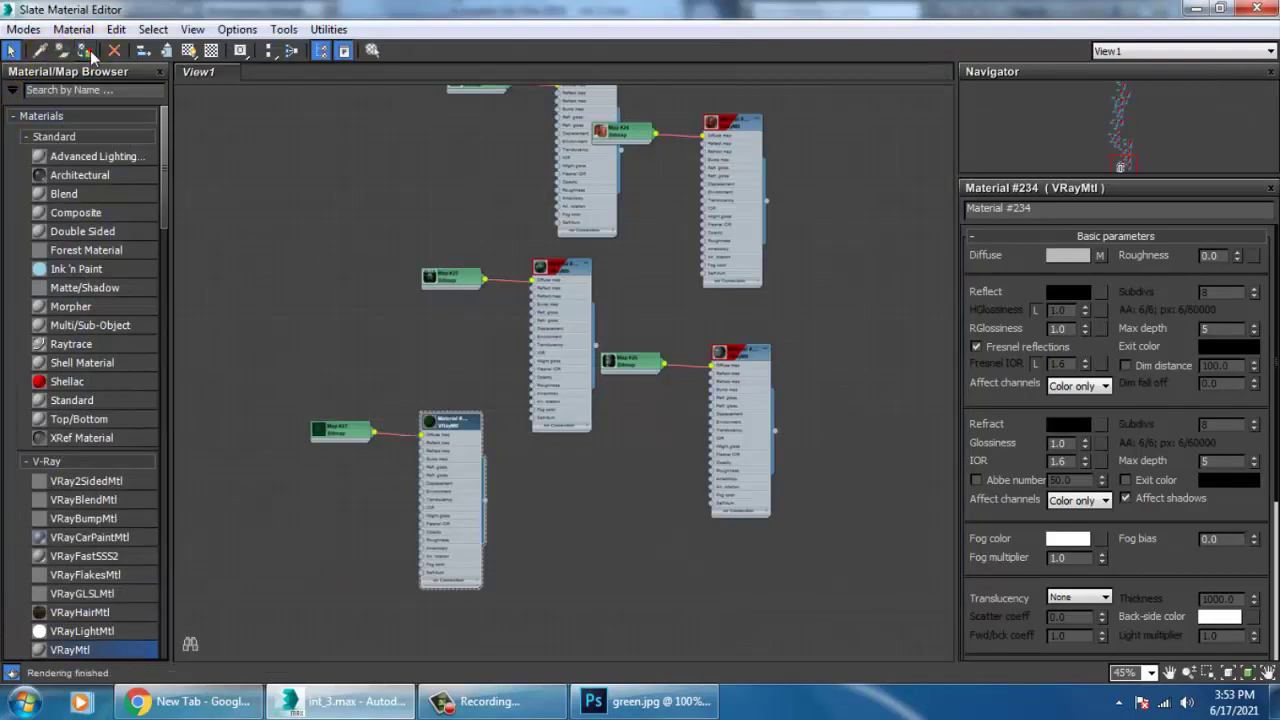
click(192, 54)
click(1198, 9)
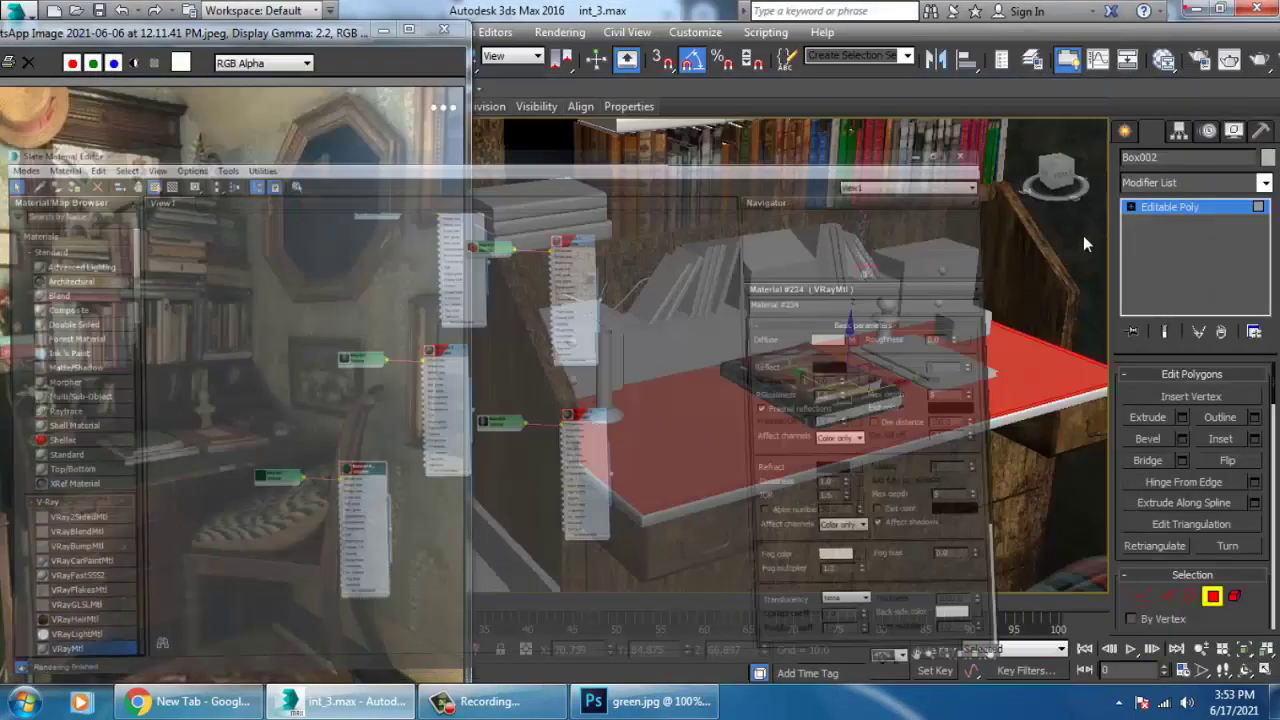
Add a UVW Map modifier to the selected polygons of the desk's writing surface.
click(1190, 182)
scroll(1190, 400, down, 5)
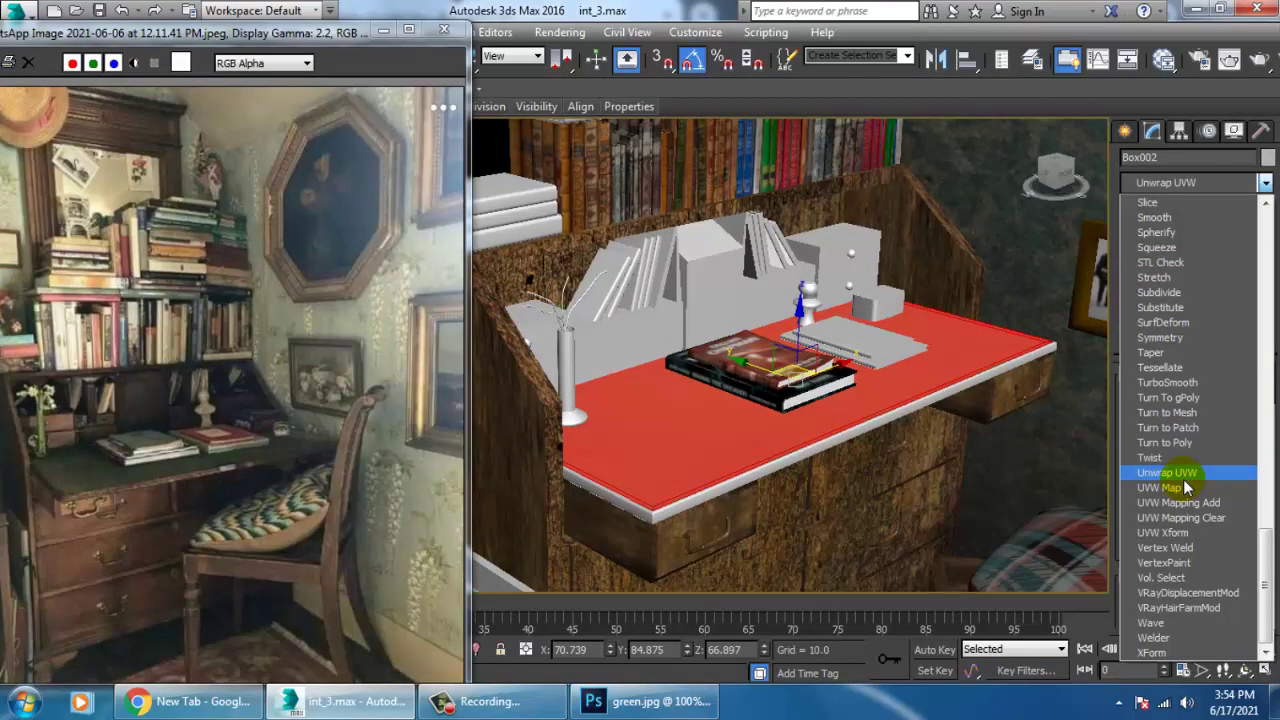
click(1183, 488)
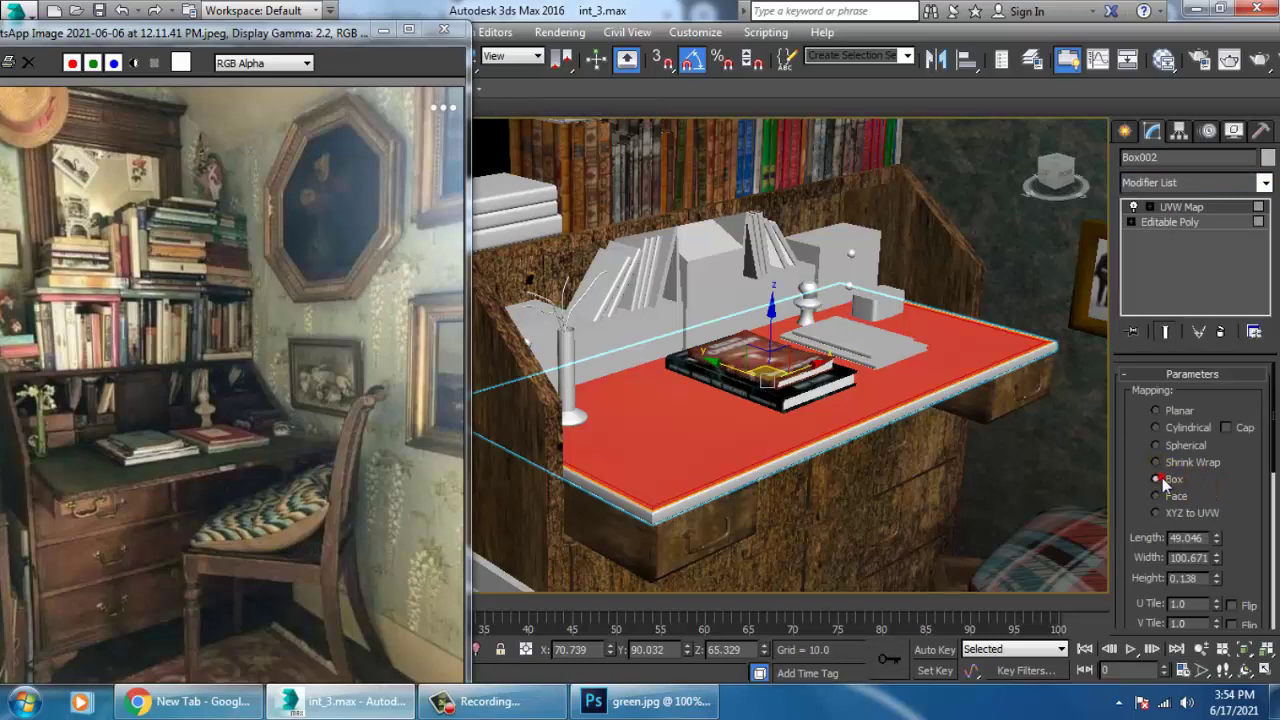
Convert the desk's writing surface object, with its box-mapped UVW Map, to an editable poly.
right_click(709, 394)
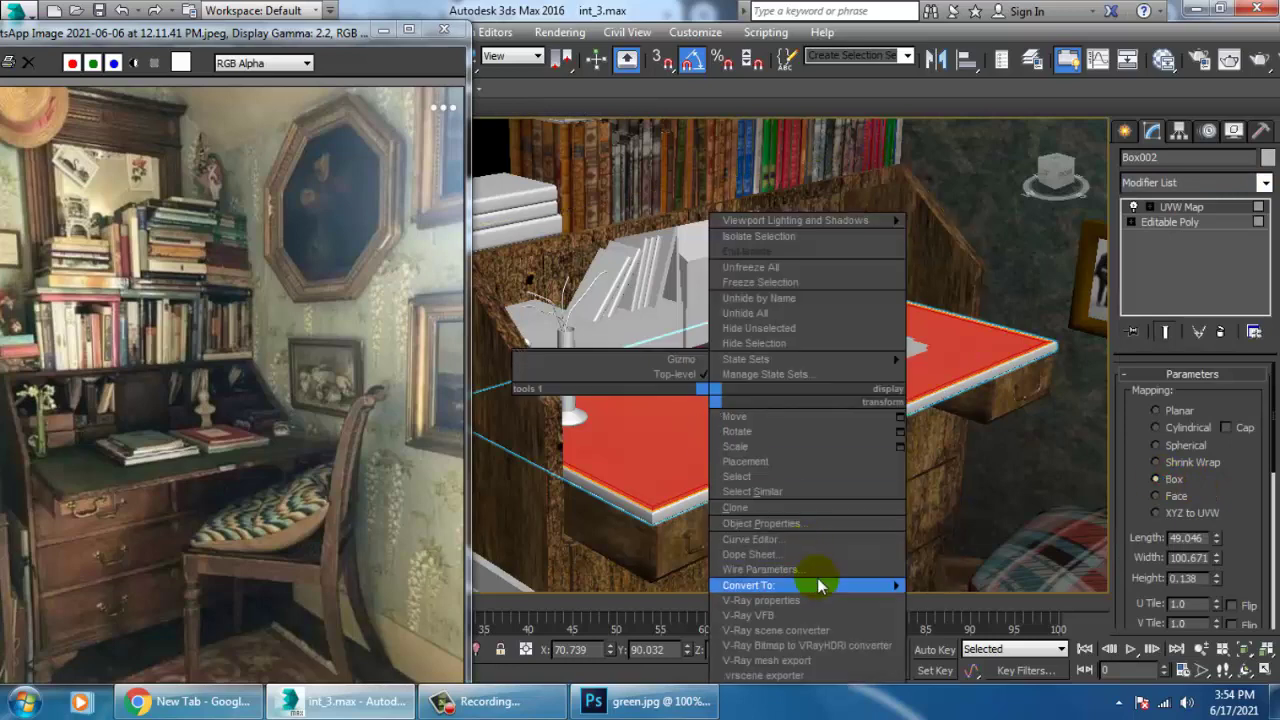
mouse_move(817, 584)
click(975, 600)
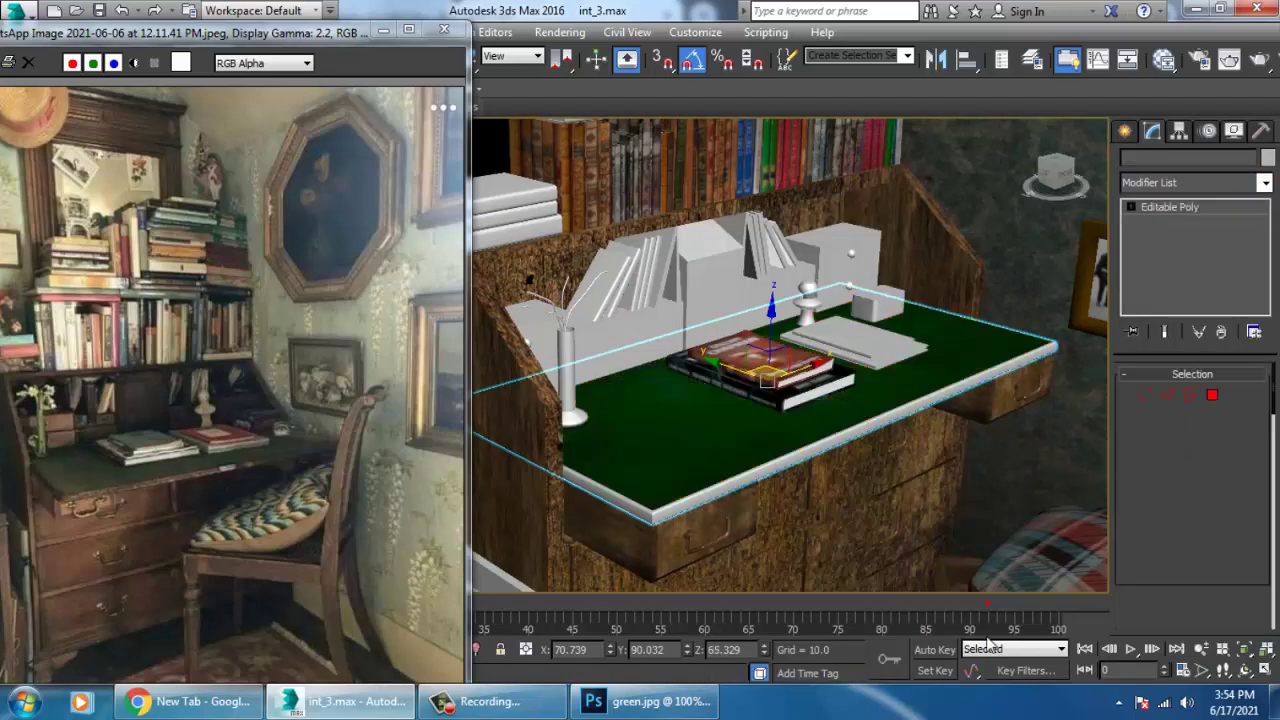
Select the polygons of the desk top's edge band and assign the wood_1 VRayMtl to them.
click(1212, 396)
click(902, 390)
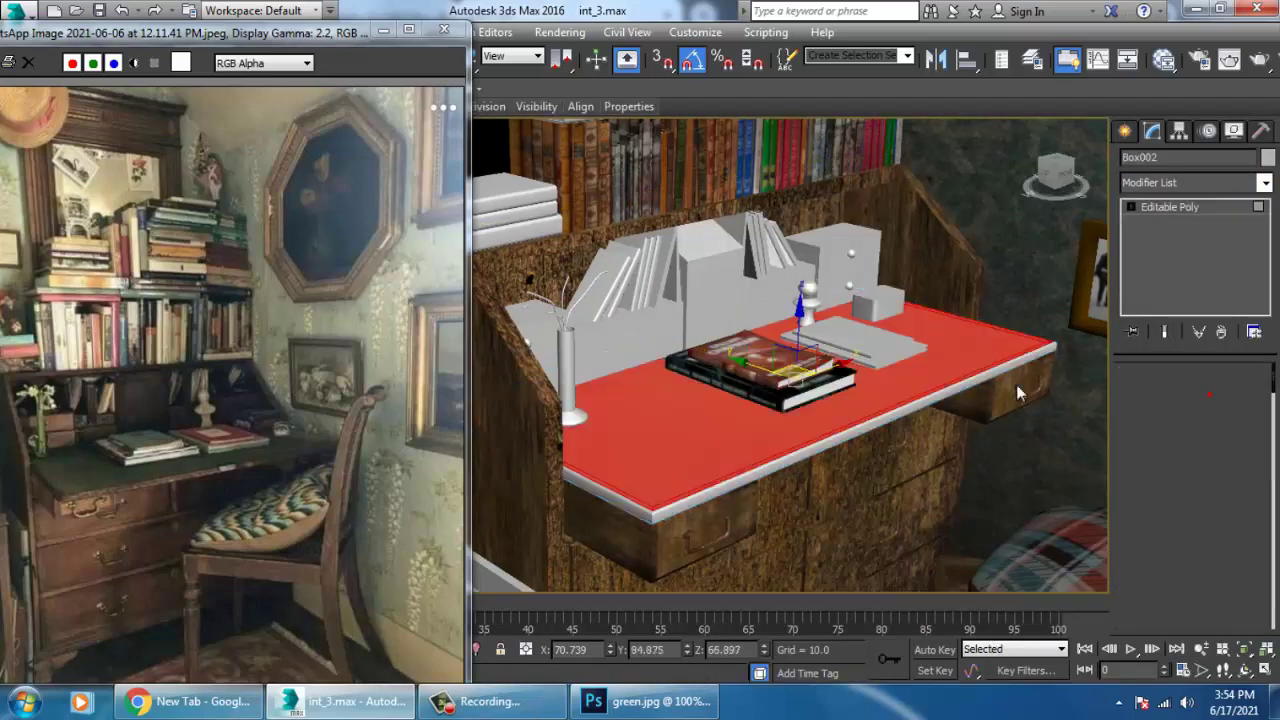
click(918, 403)
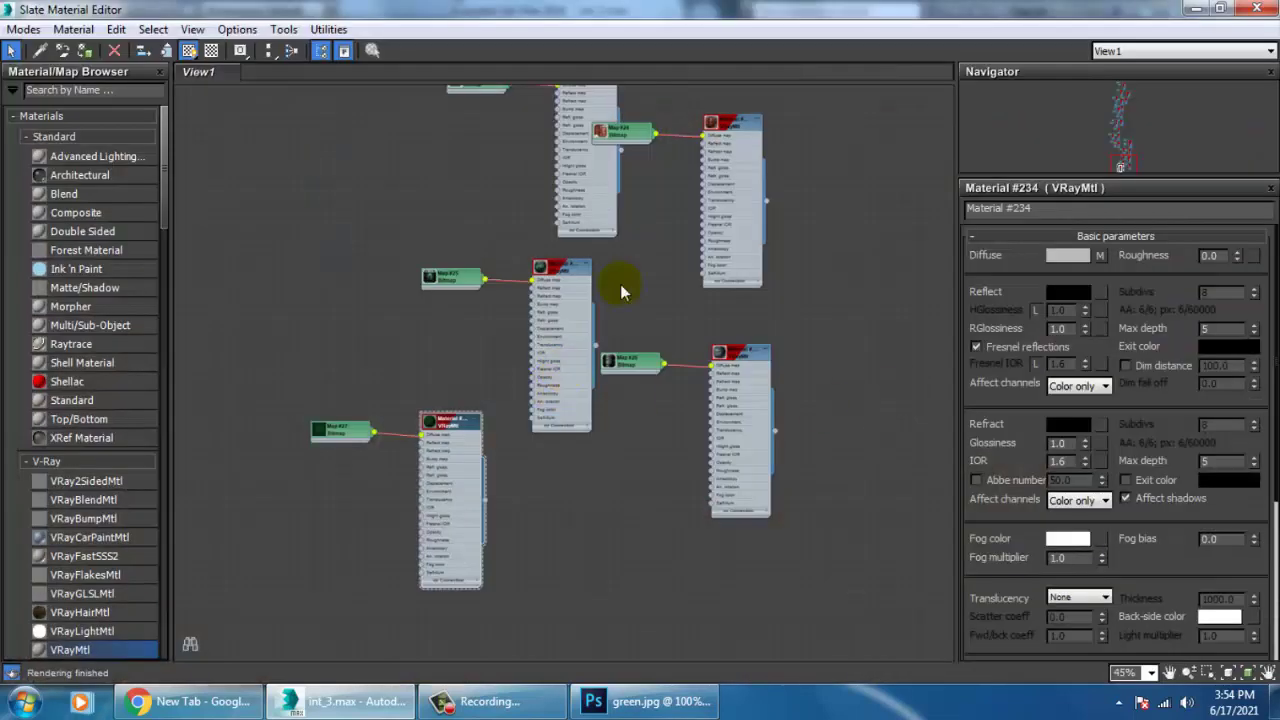
middle_drag(620, 284, 714, 364)
click(714, 345)
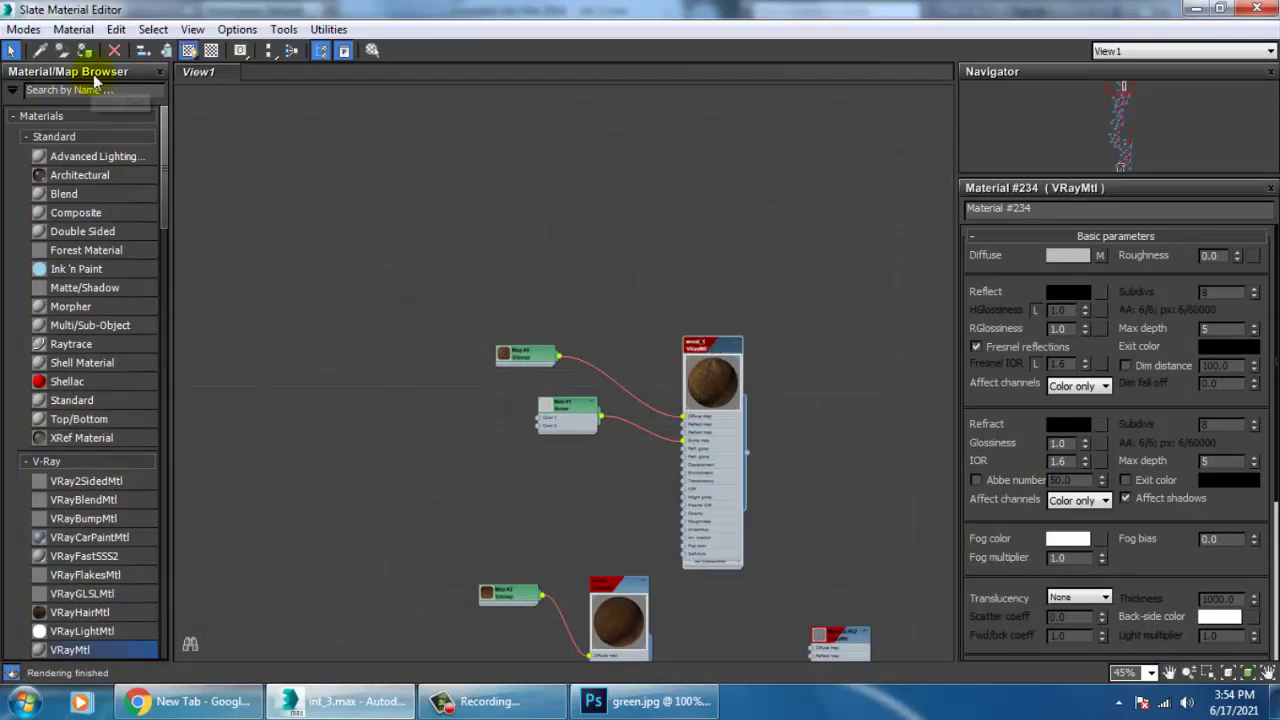
click(1196, 8)
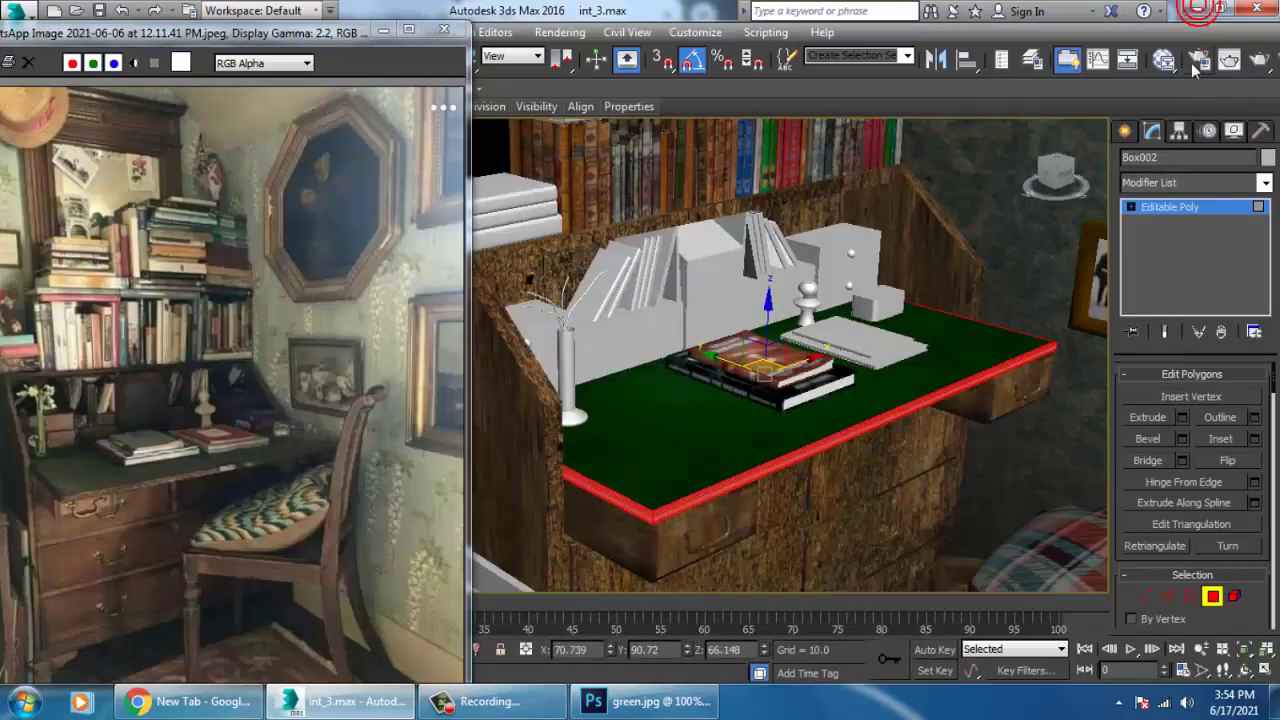
click(1173, 206)
click(1190, 182)
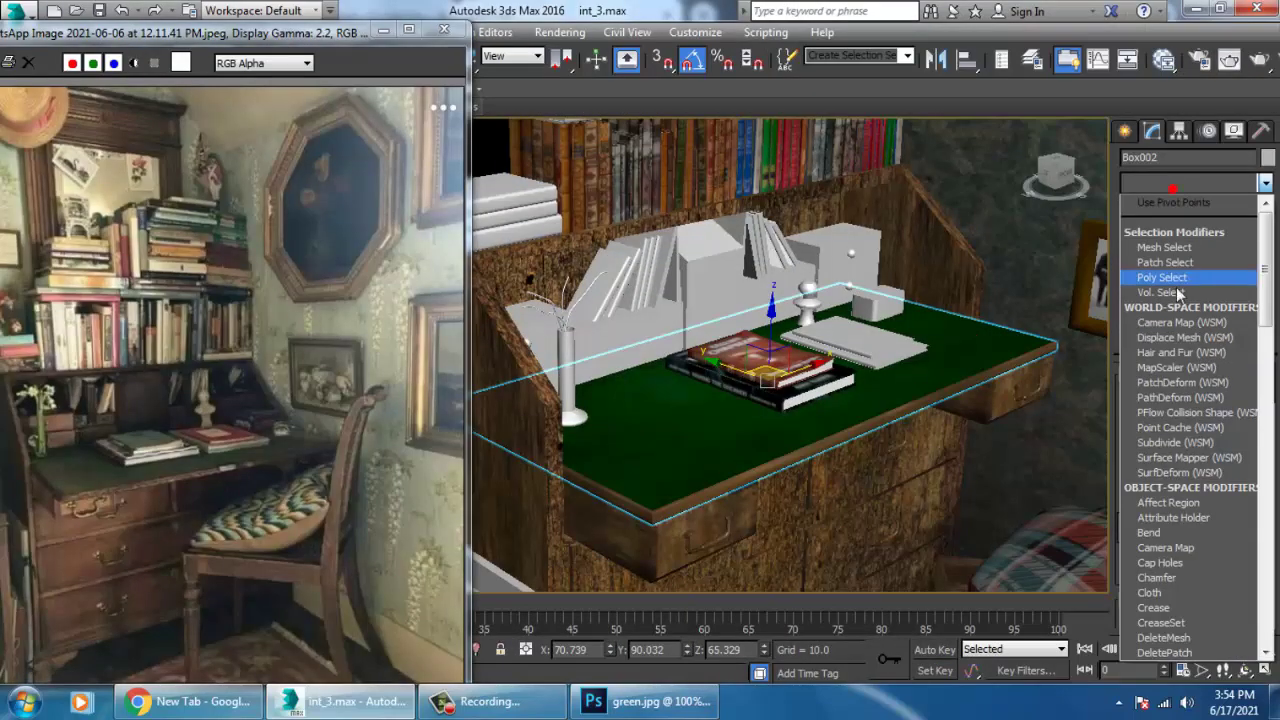
click(920, 426)
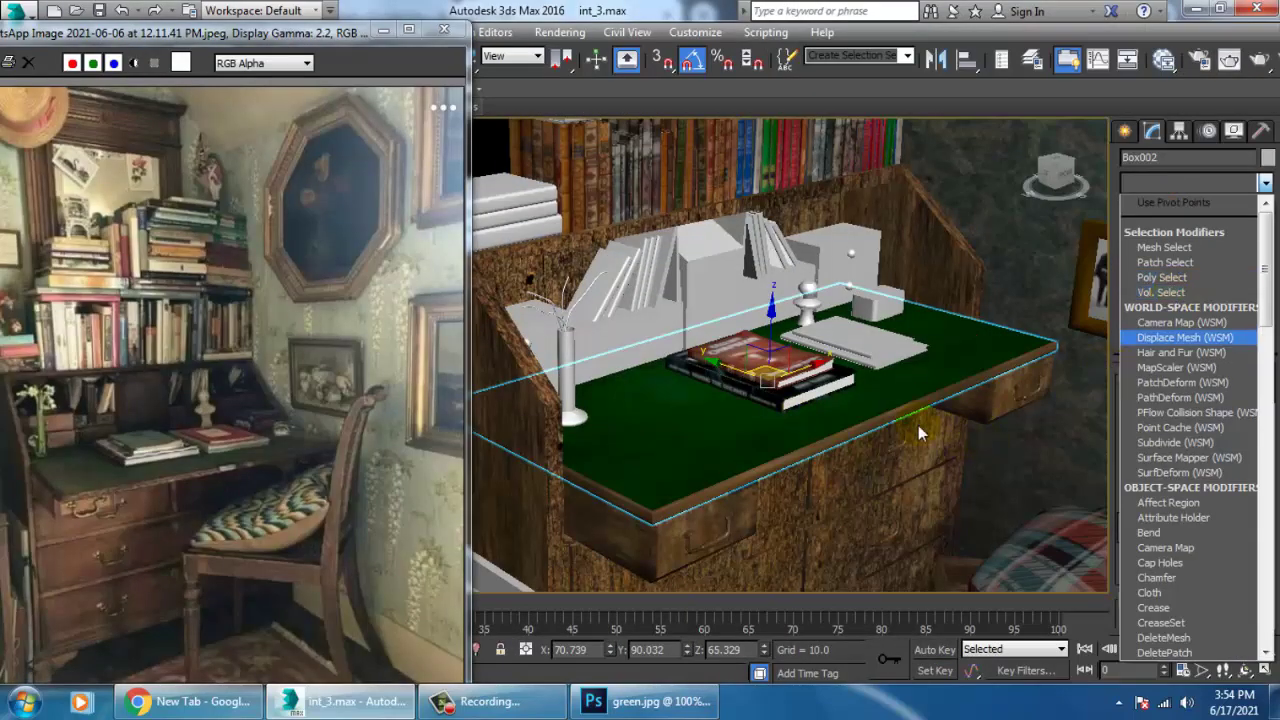
click(1140, 395)
click(1212, 396)
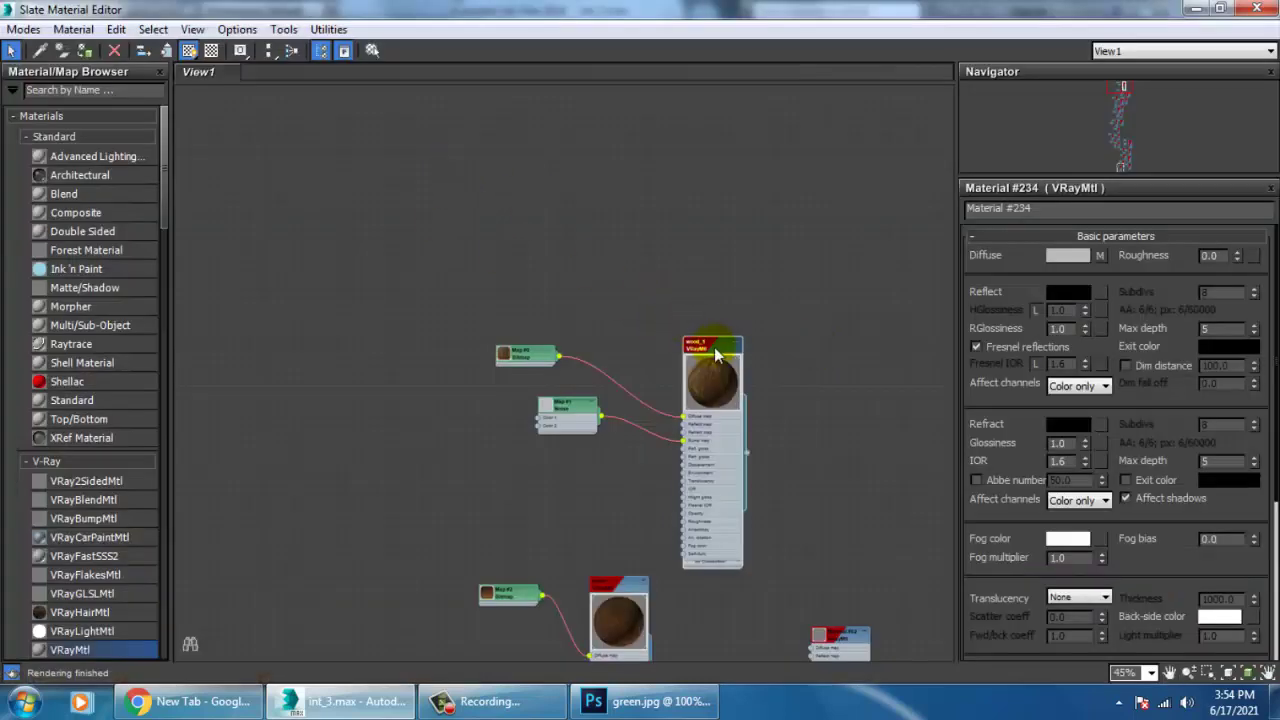
click(1200, 10)
Add a UVW Map modifier with Box mapping to the selected edge polygons of the desk top.
click(1170, 183)
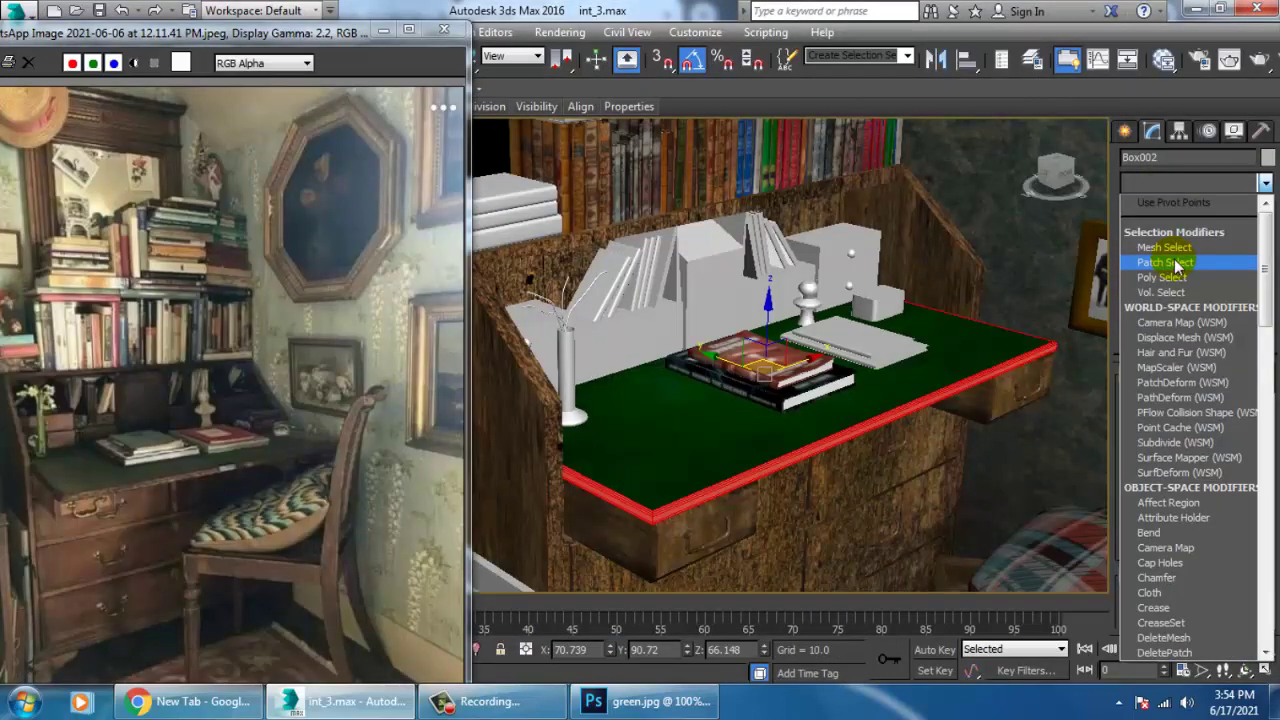
scroll(1177, 262, down, 15)
click(1198, 492)
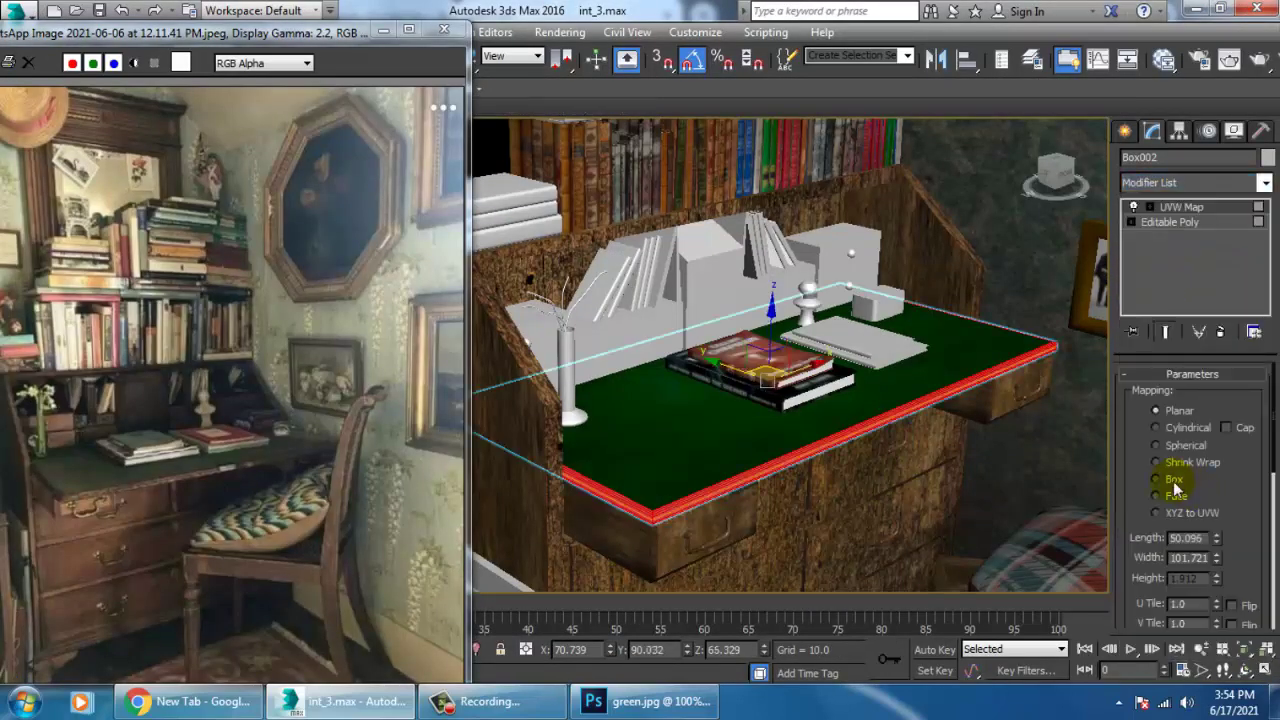
click(1174, 481)
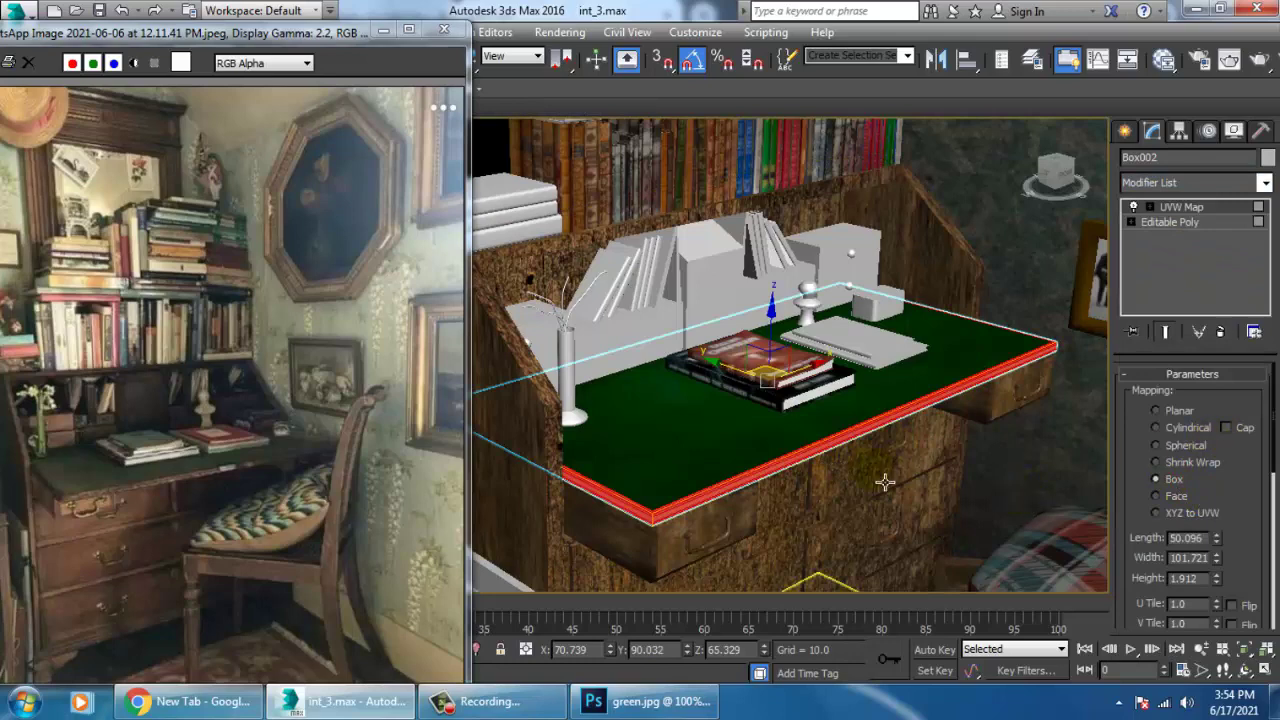
Try converting the desk top to an editable poly and inspect the wood mapping on its edge.
right_click(808, 408)
mouse_move(897, 568)
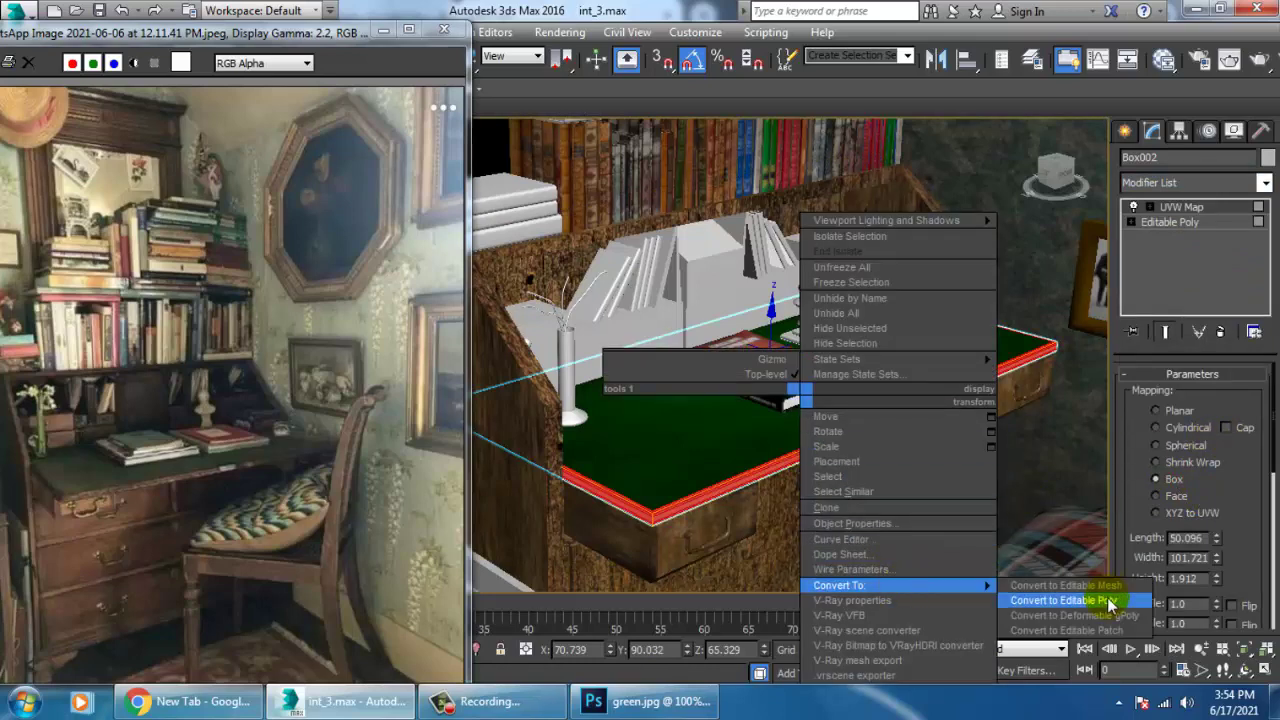
click(1100, 603)
click(1029, 590)
scroll(950, 484, down, 5)
middle_drag(945, 478, 905, 460)
scroll(905, 460, up, 5)
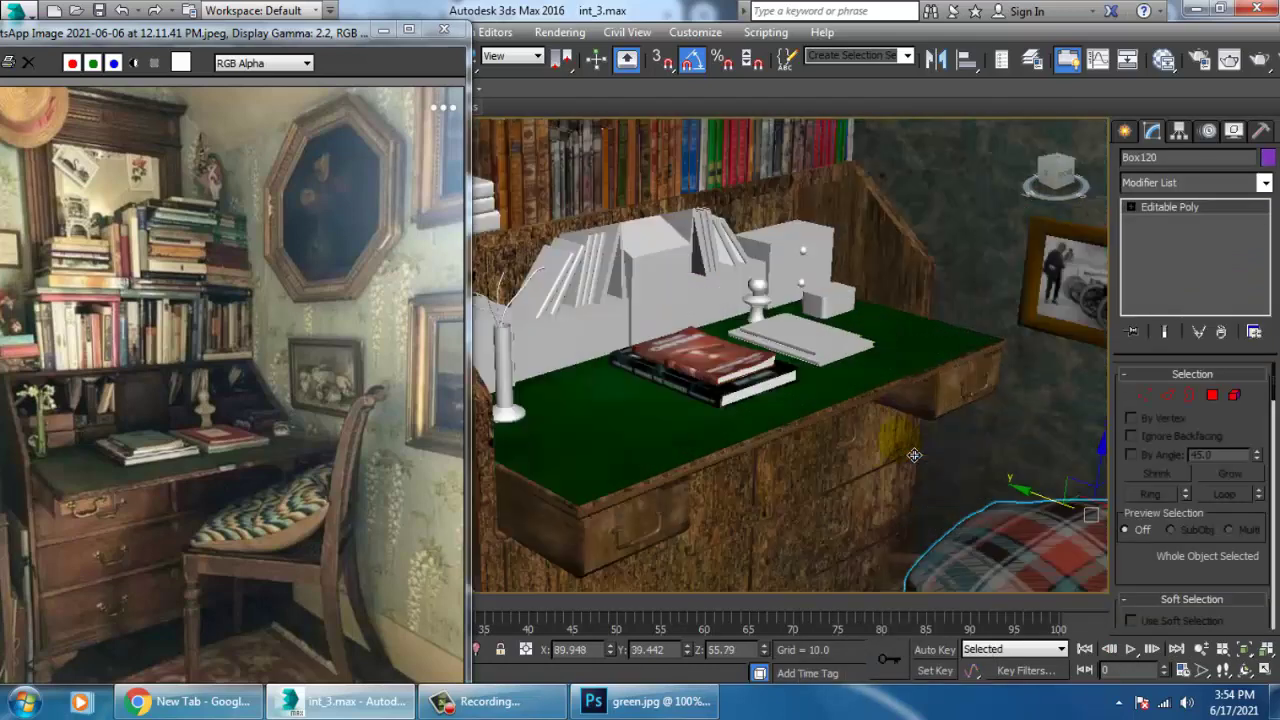
click(711, 482)
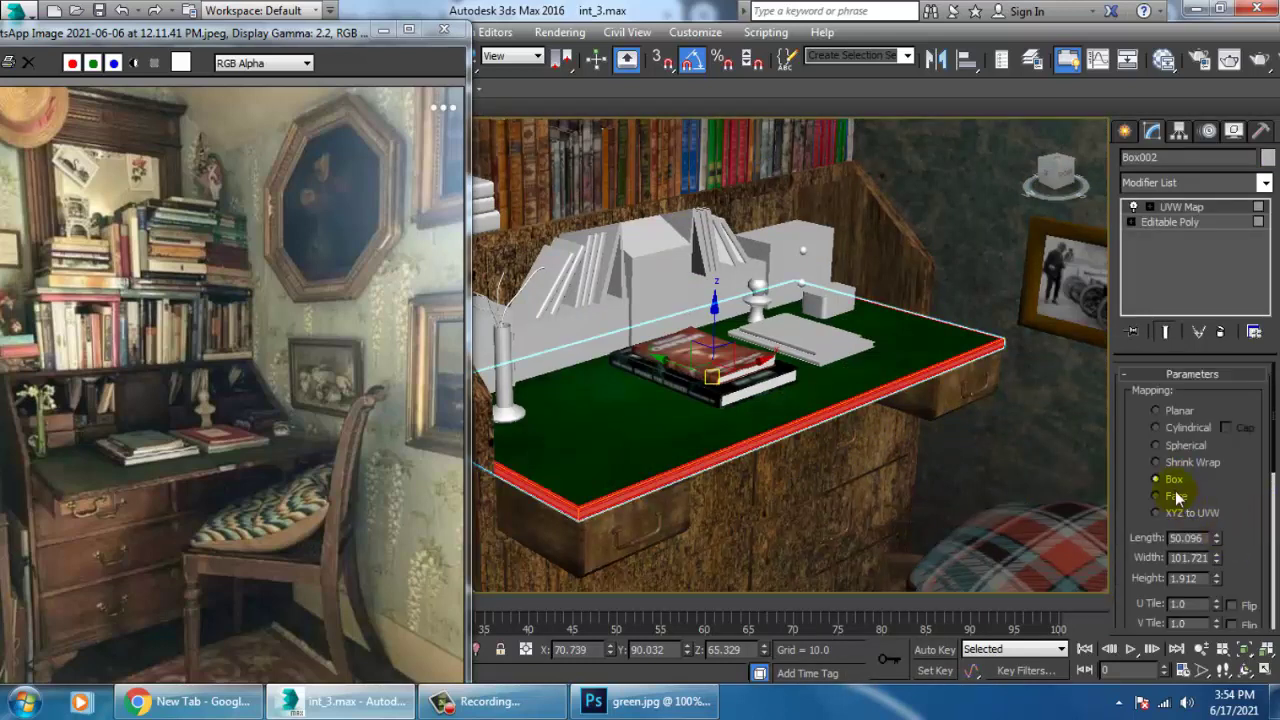
Set the edge's UVW Map height to 12.811, convert the desk top to an editable poly, and deselect it.
drag(1218, 582, 1165, 105)
right_click(845, 395)
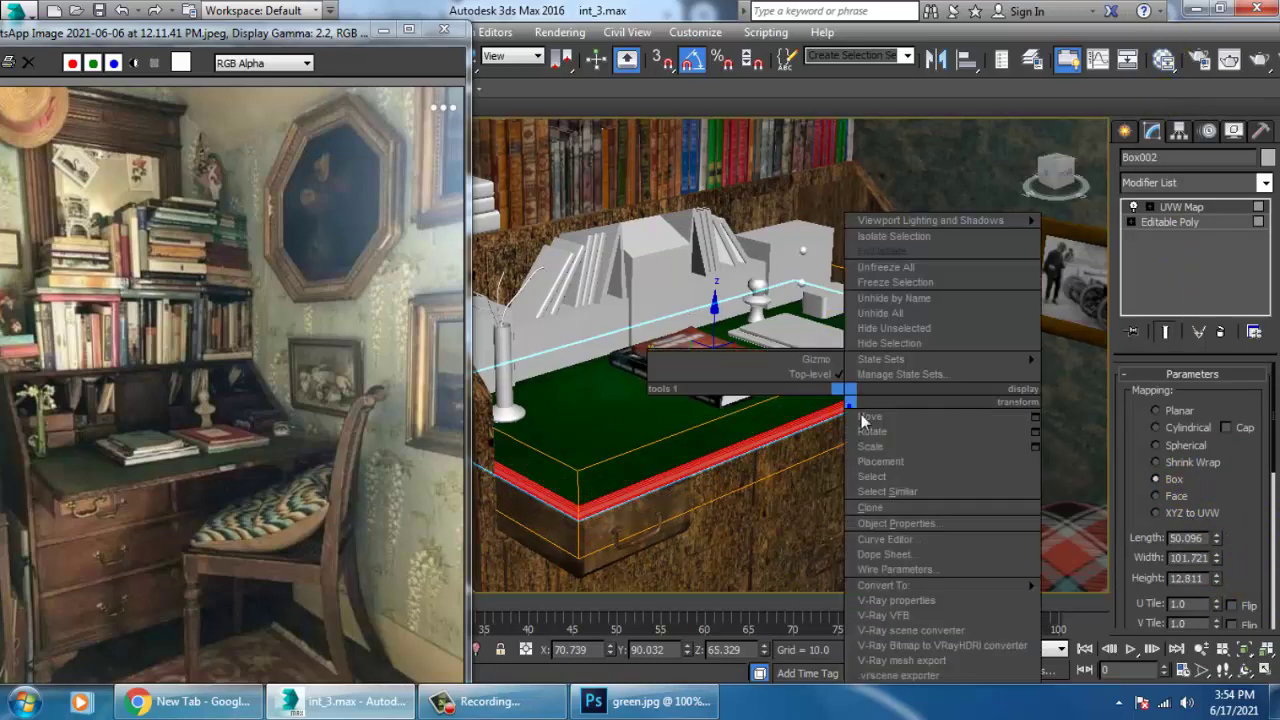
mouse_move(948, 589)
click(1133, 601)
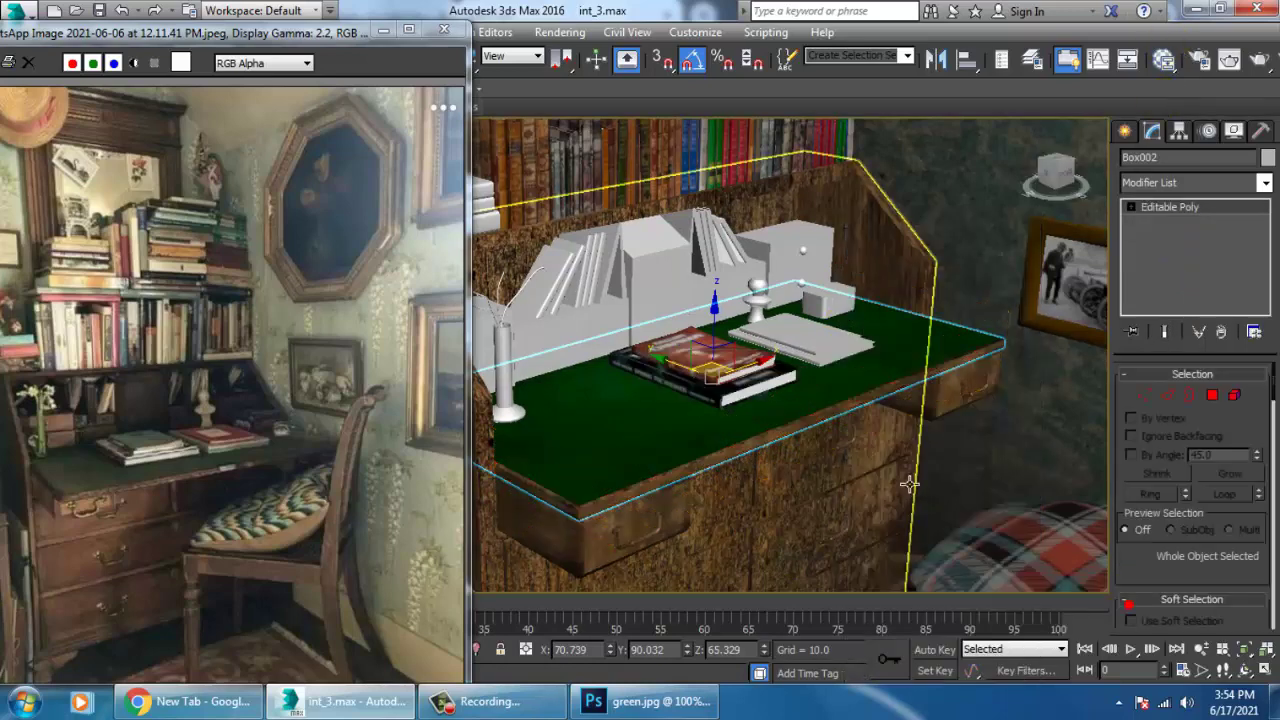
scroll(717, 191, down, 6)
click(716, 191)
Attach the untextured white books of the middle stack above the shelf into one editable poly object.
scroll(716, 191, up, 4)
scroll(828, 337, up, 5)
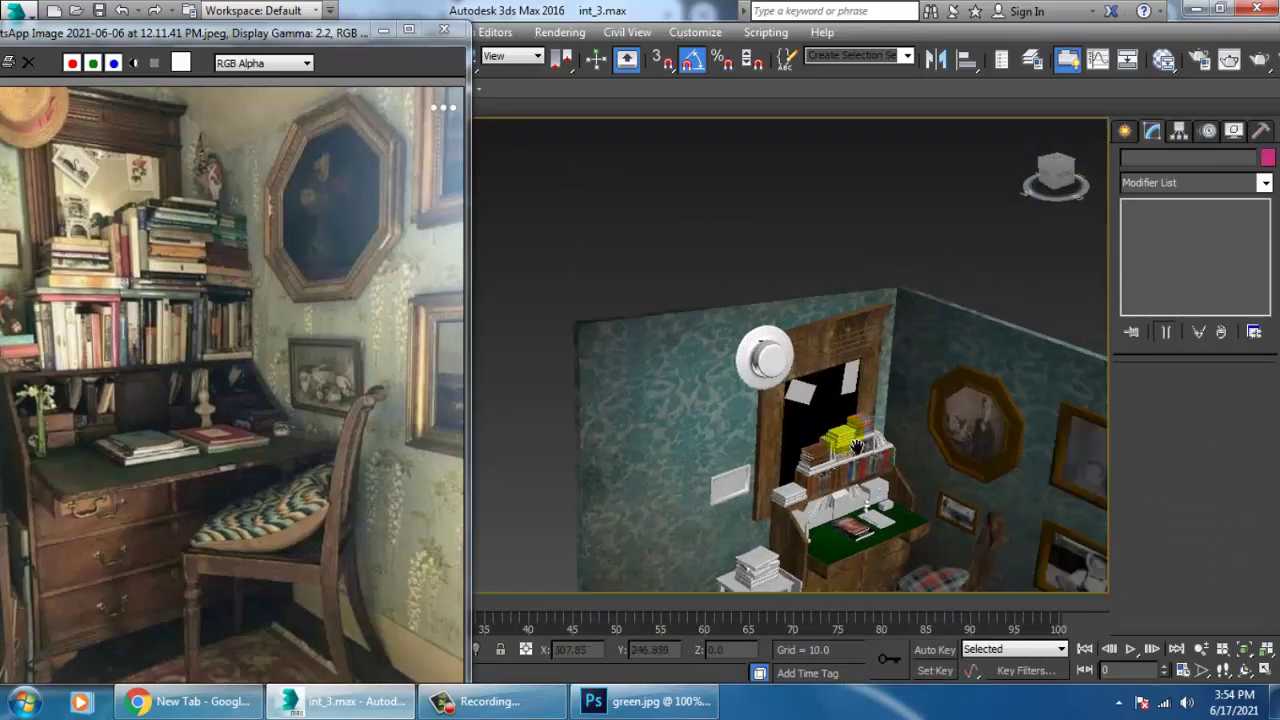
scroll(768, 395, up, 5)
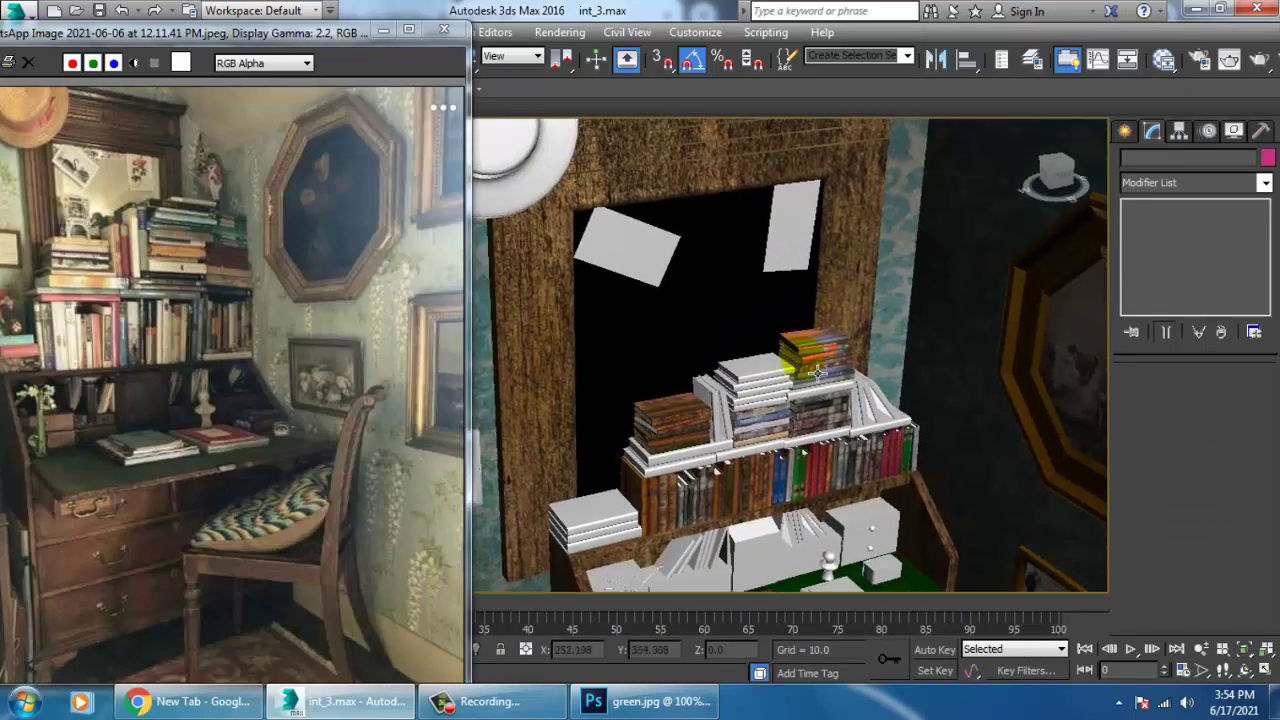
click(782, 421)
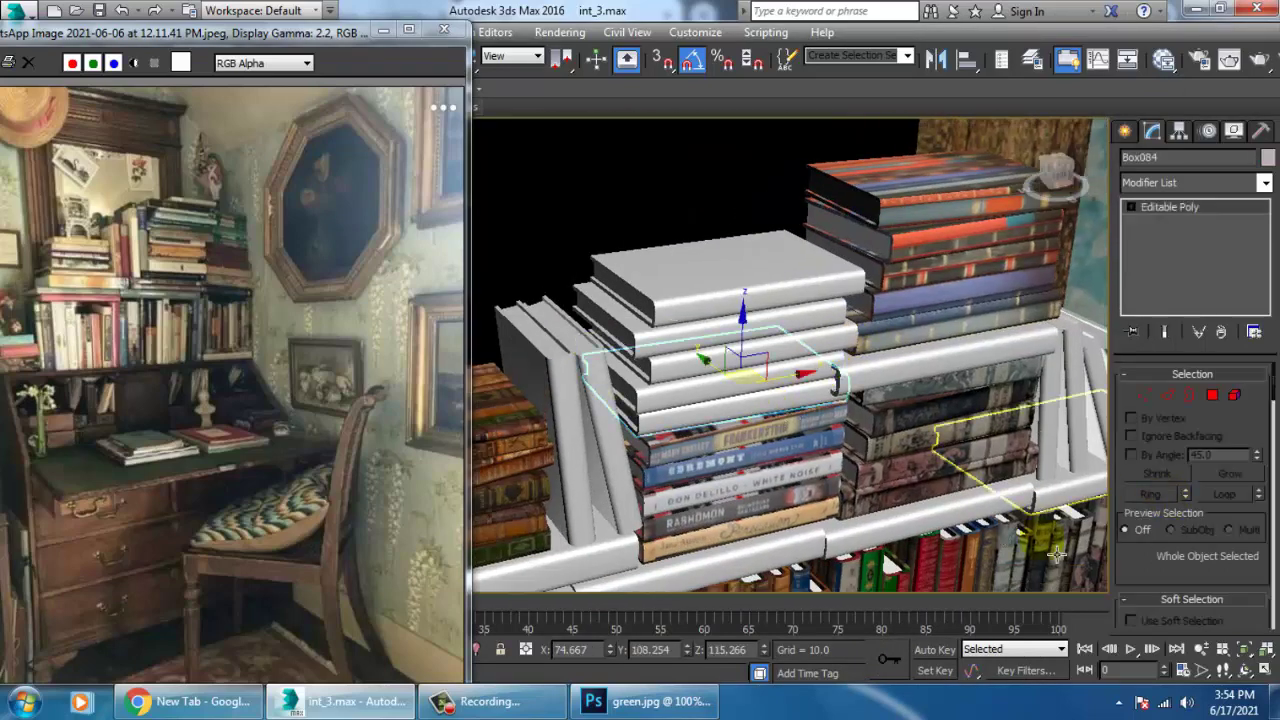
drag(1160, 600, 1152, 122)
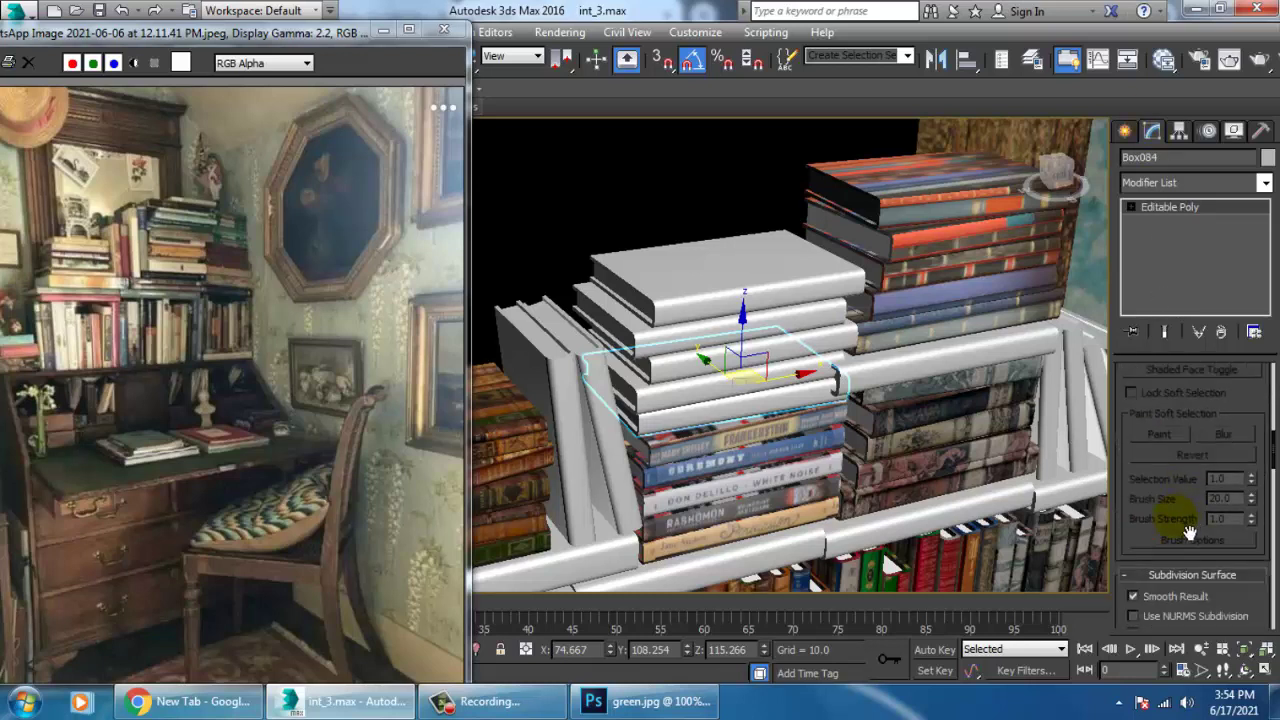
drag(1190, 533, 1197, 13)
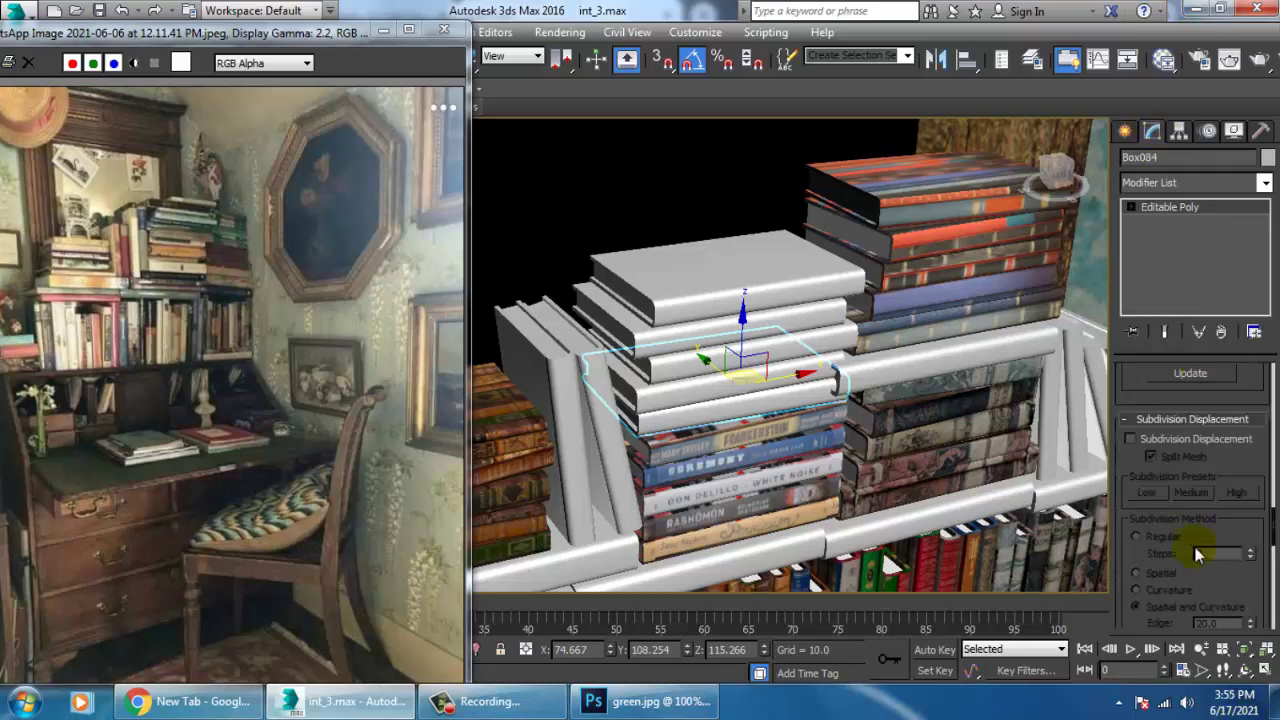
drag(1239, 597, 1245, 128)
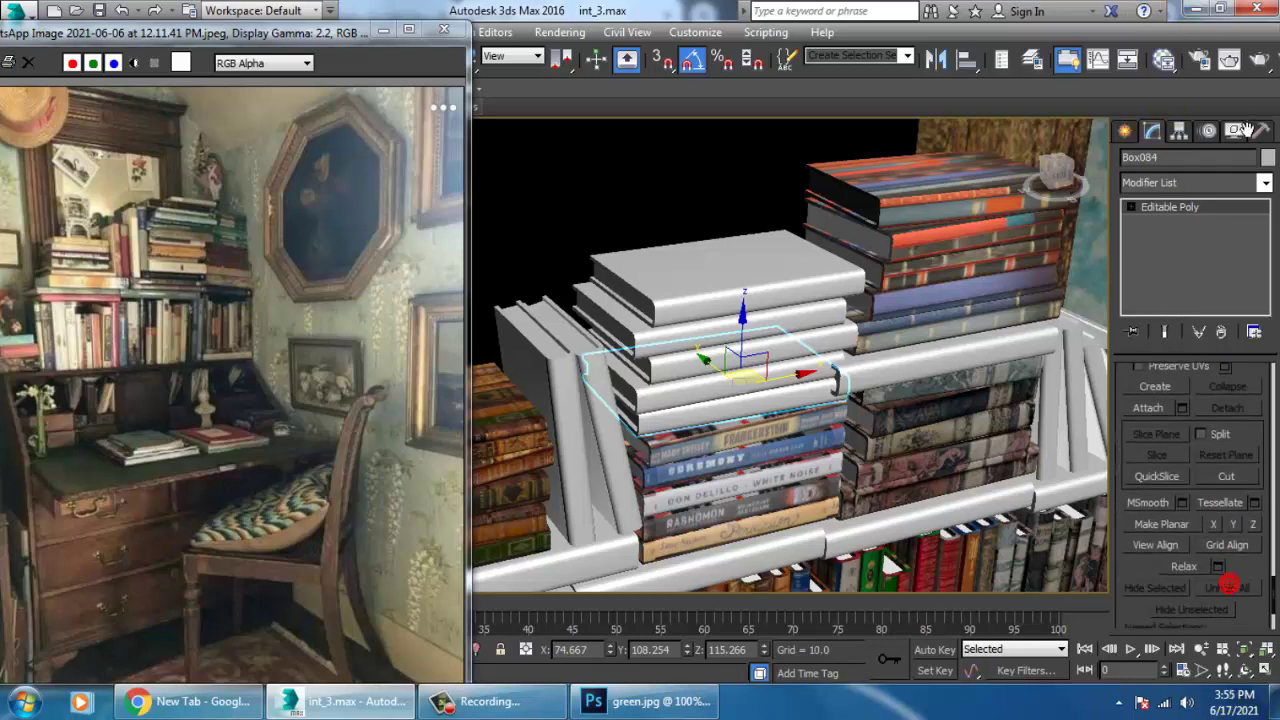
click(1150, 408)
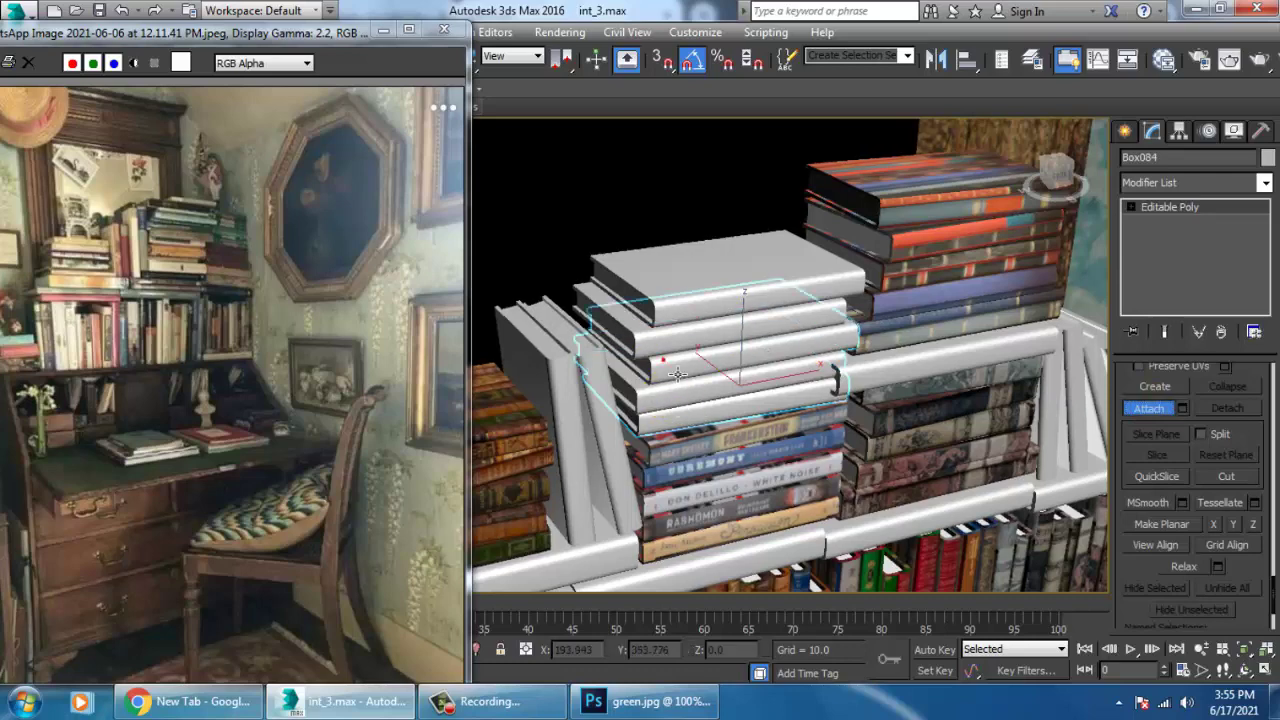
alt+middle_drag(748, 384, 778, 372)
right_click(778, 371)
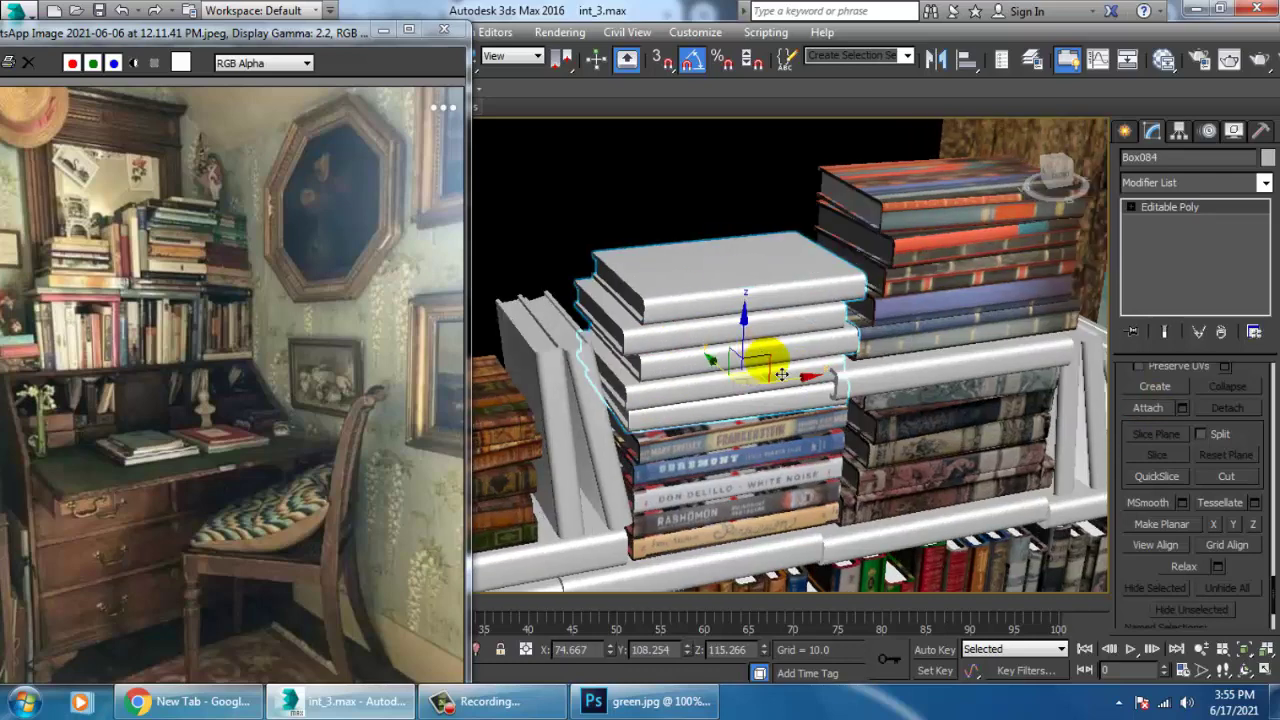
drag(788, 380, 729, 410)
right_click(729, 410)
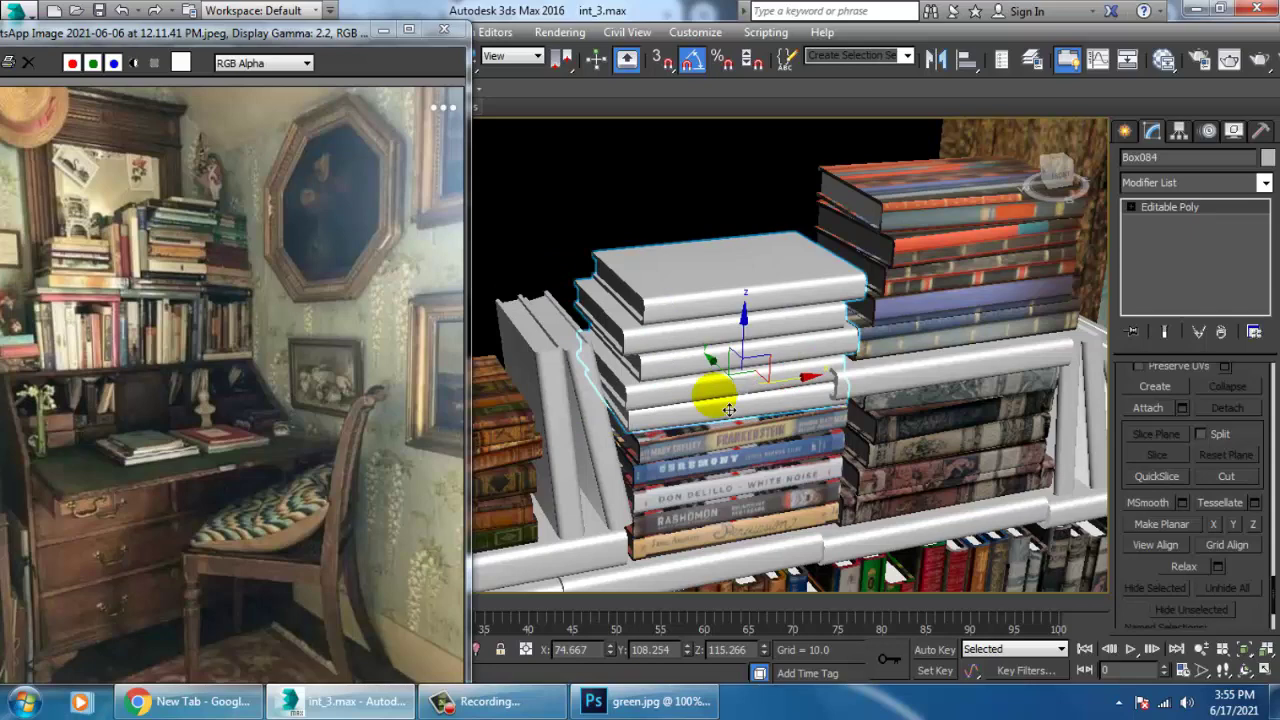
Assign the Material #14 VRayMtl to the attached book stack.
key(m)
scroll(640, 556, up, 4)
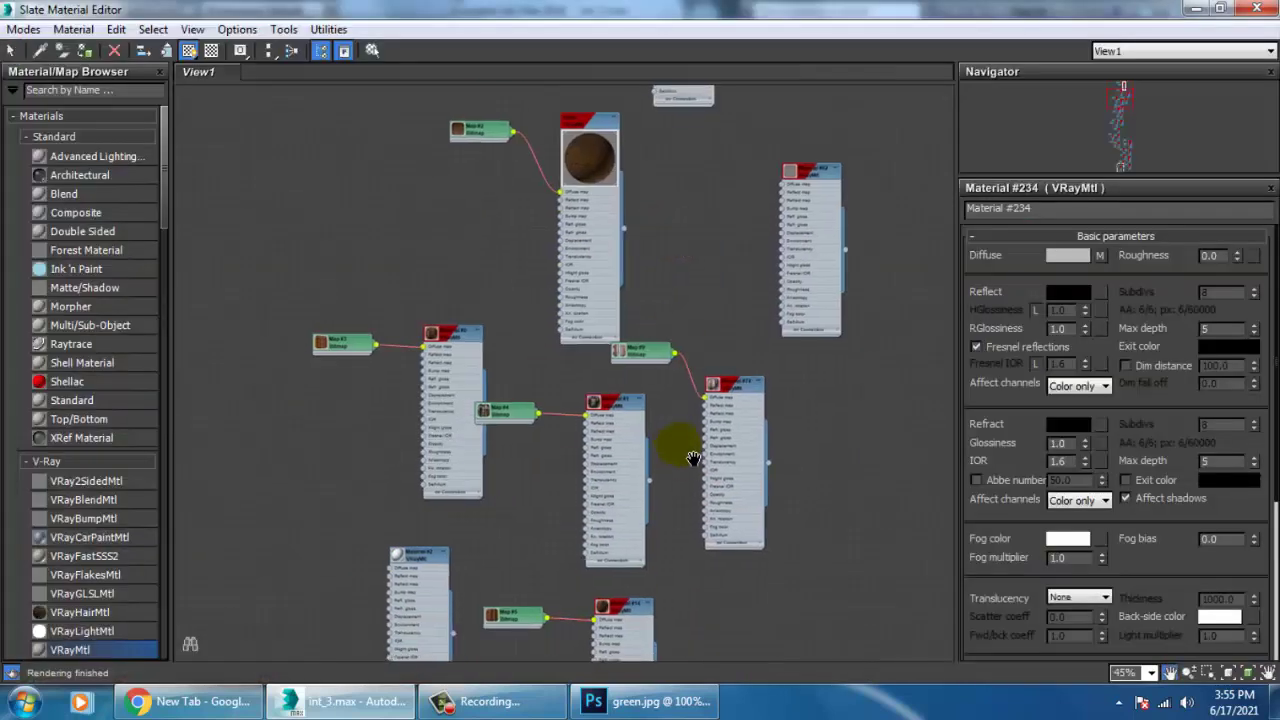
scroll(693, 458, up, 6)
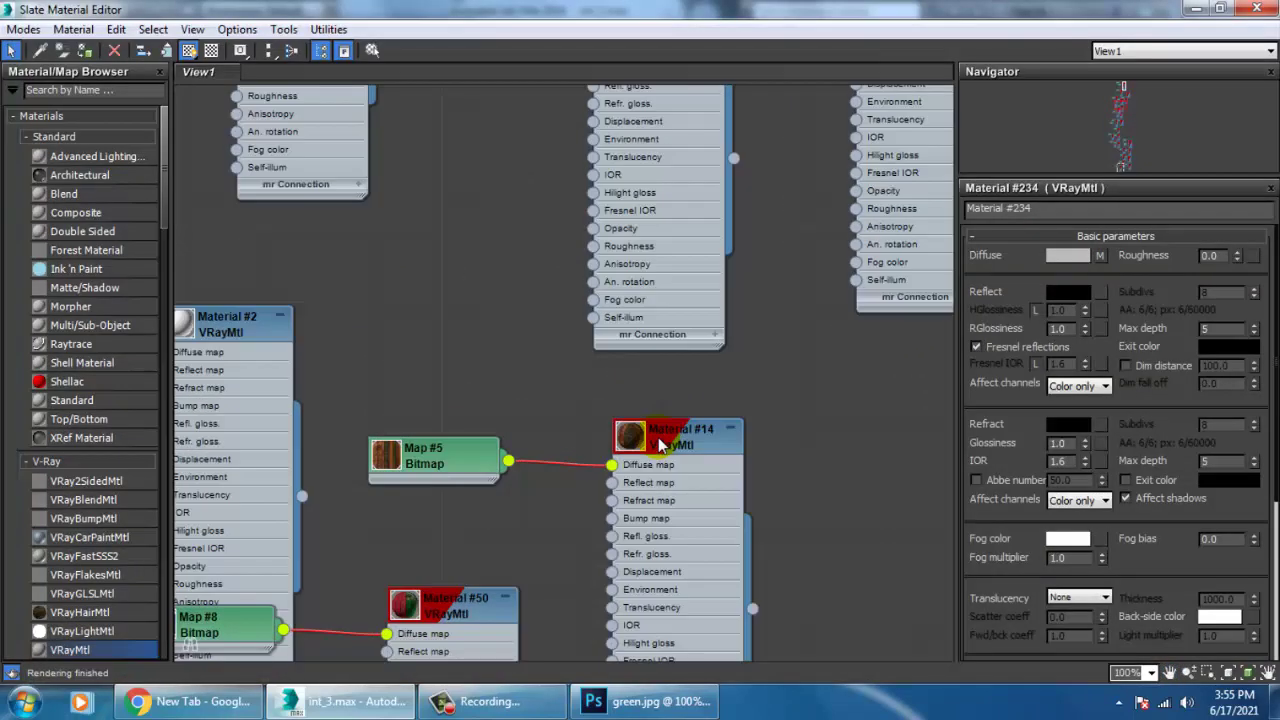
click(660, 445)
click(90, 51)
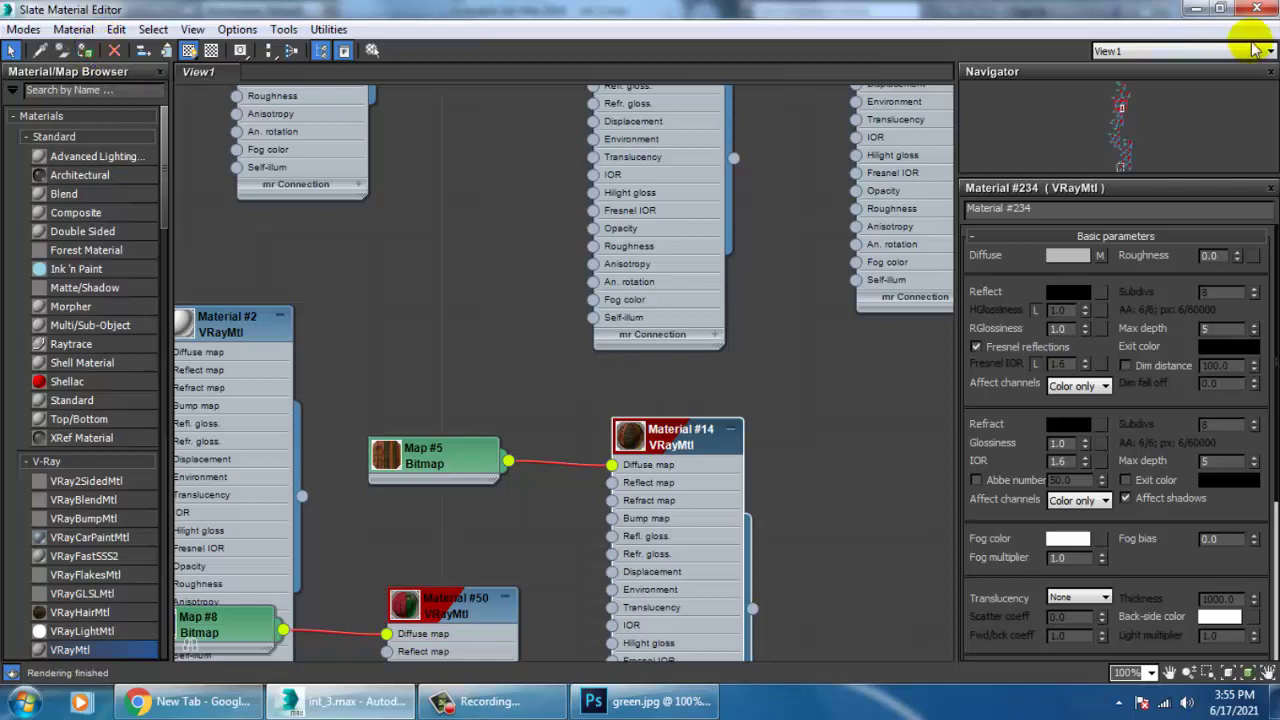
click(1257, 8)
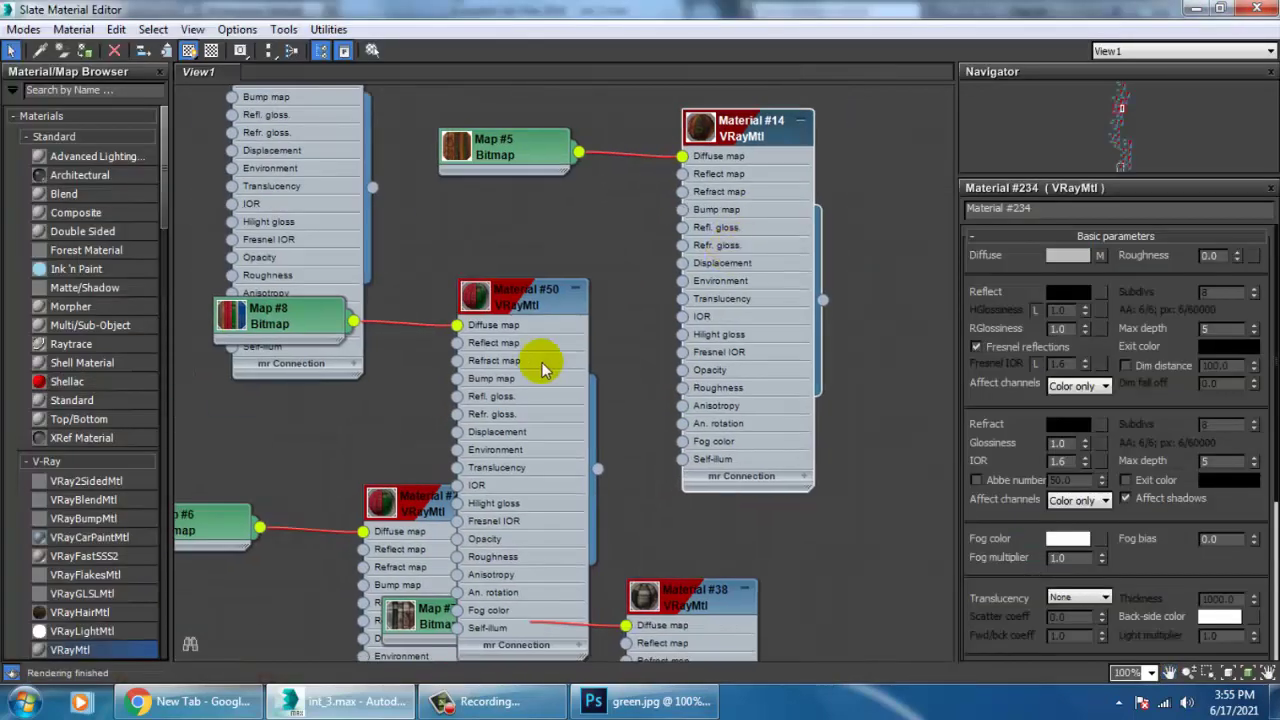
Assign the Material #50 VRayMtl with the colored book-spine bitmap to the attached book stack.
middle_drag(617, 509, 703, 381)
click(603, 166)
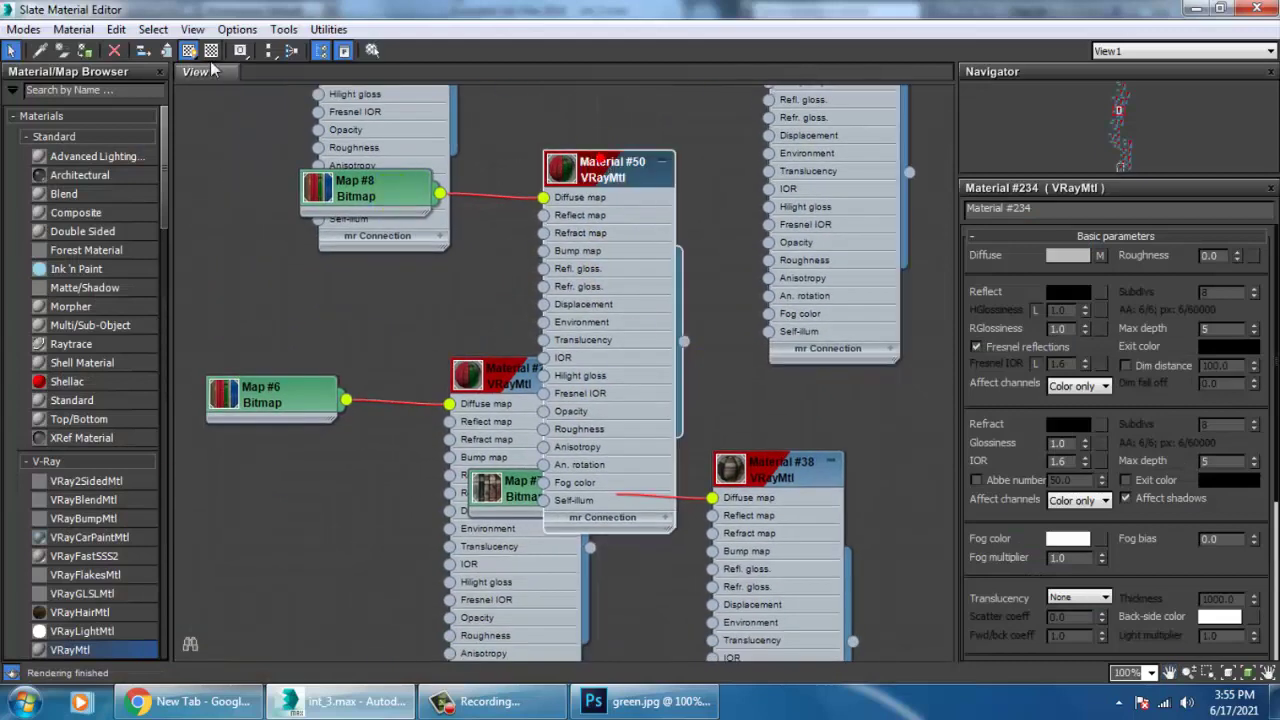
click(1198, 10)
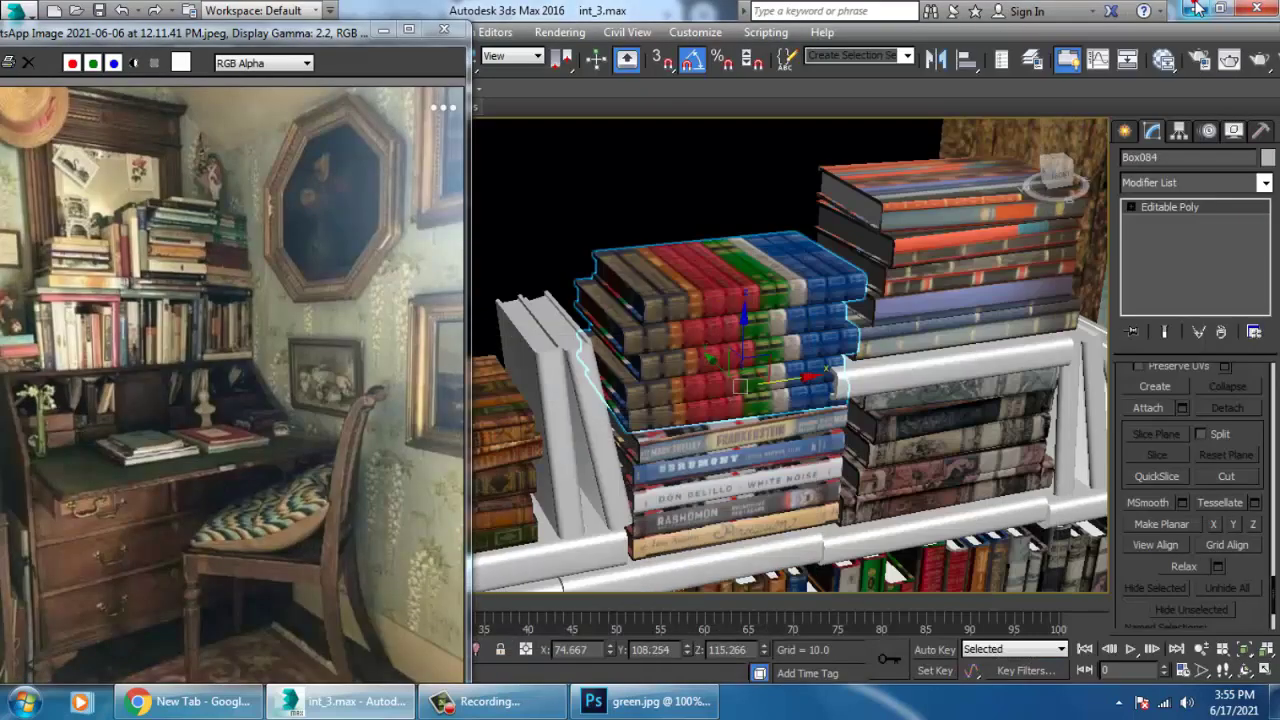
Add a UVW Map modifier to the middle book stack and rotate its gizmo so the spine texture runs horizontally along the books.
click(1178, 183)
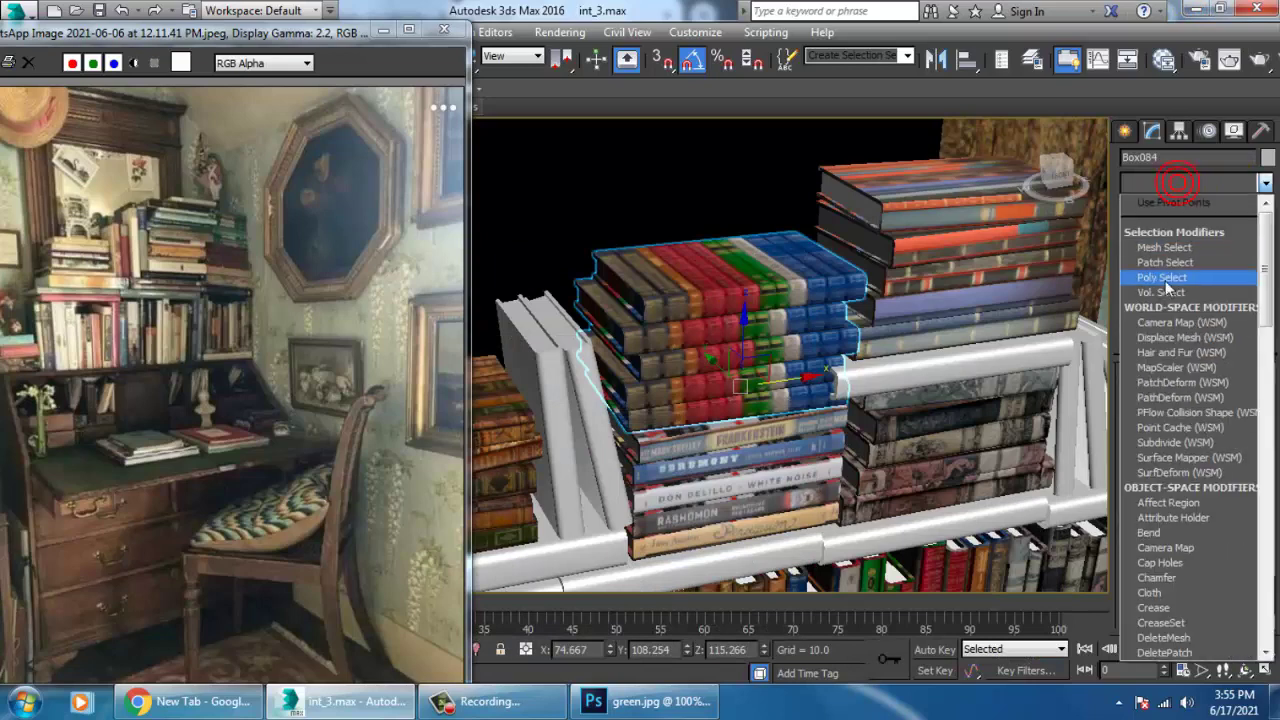
scroll(1166, 289, down, 15)
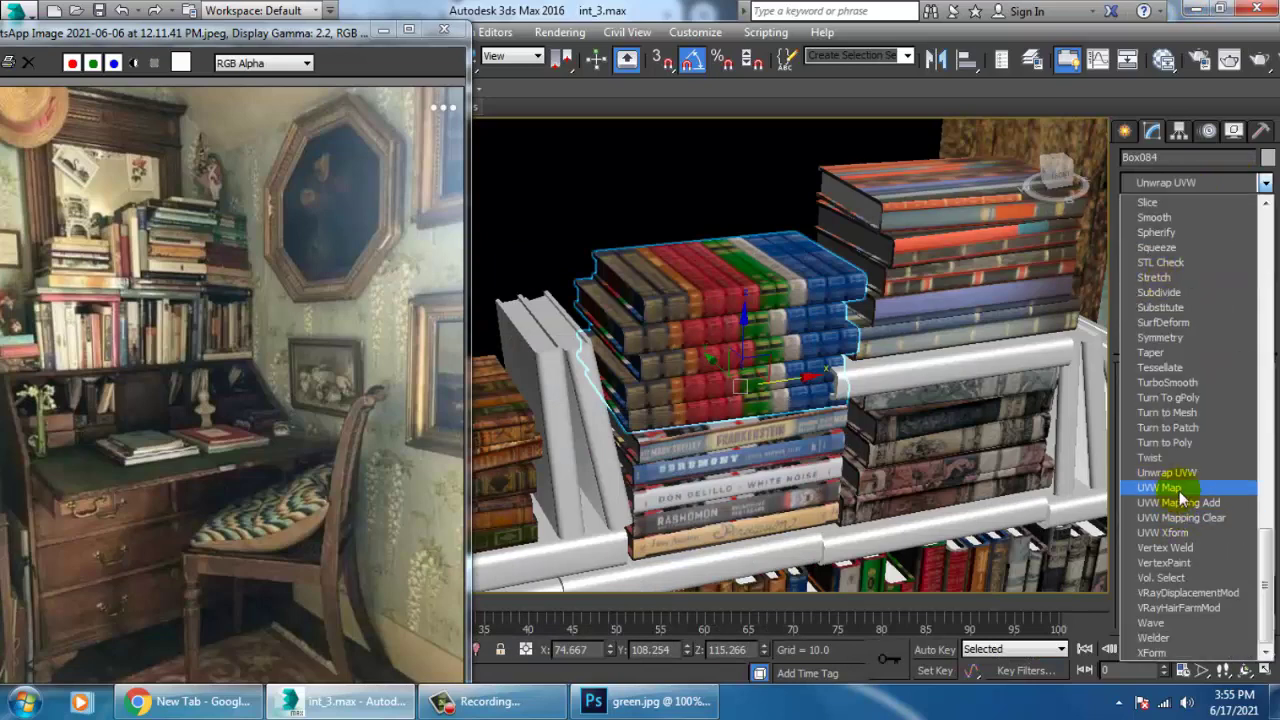
click(1165, 488)
click(1185, 224)
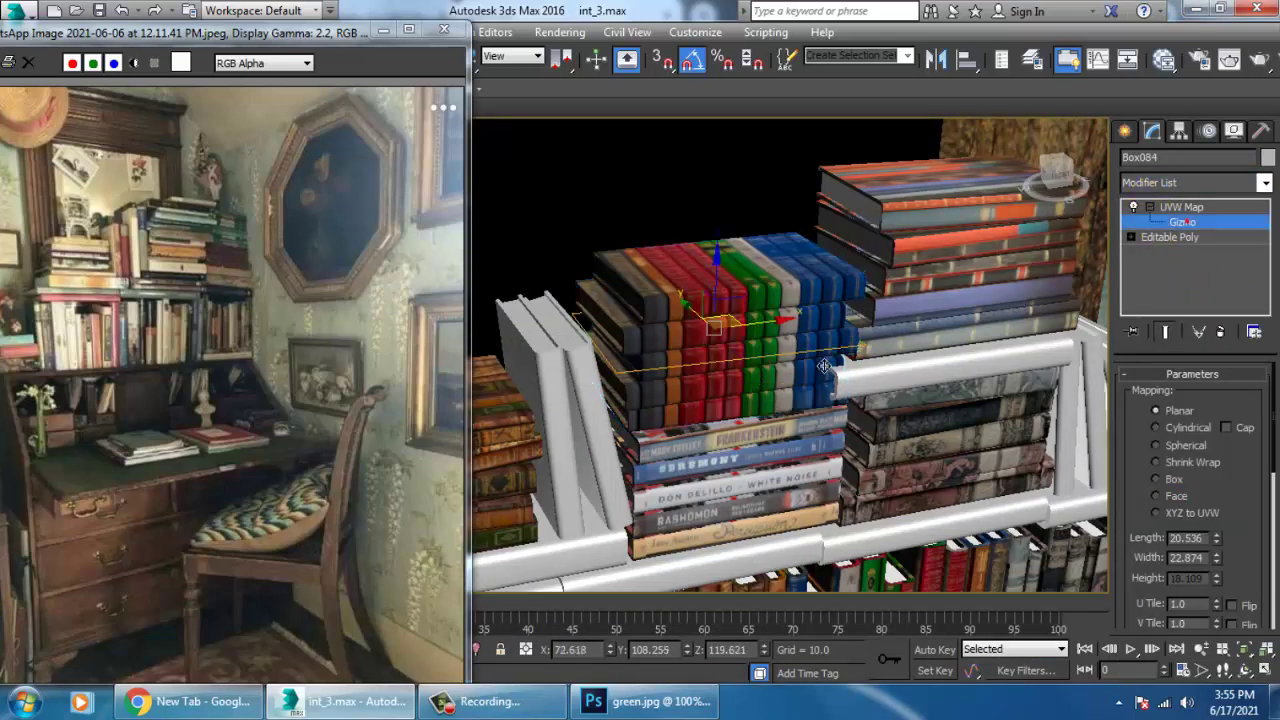
key(e)
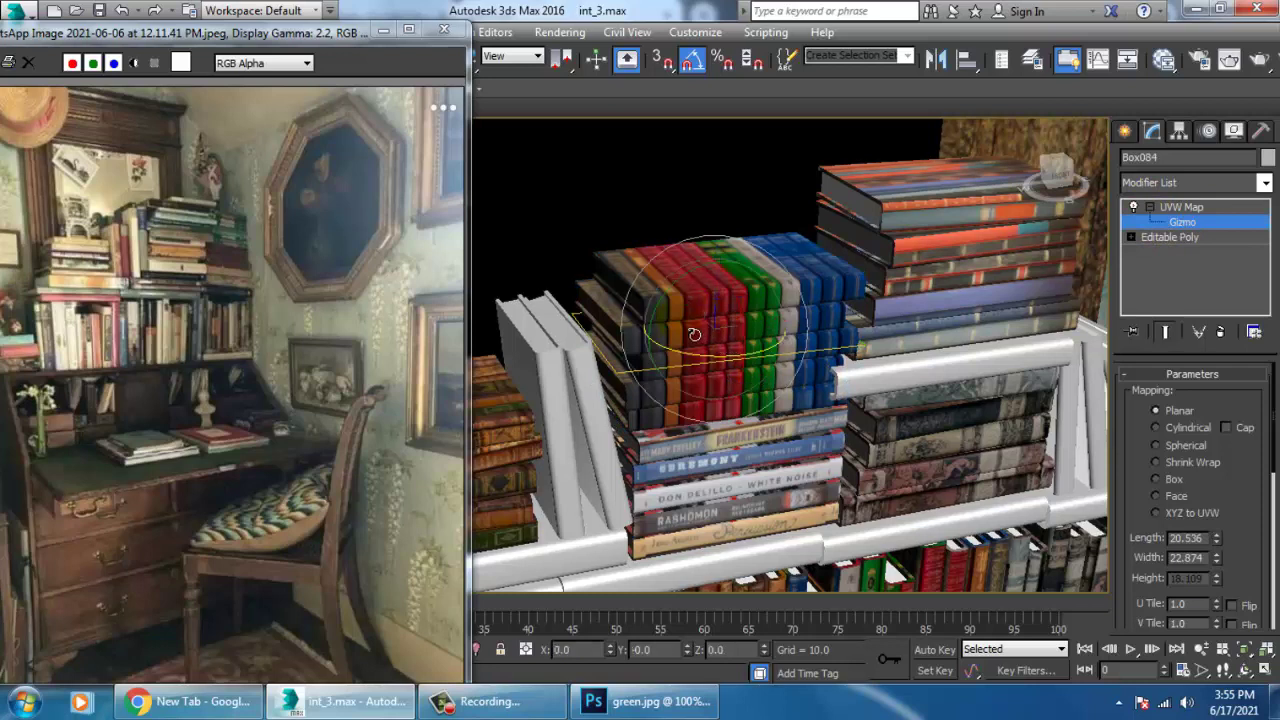
drag(678, 323, 684, 316)
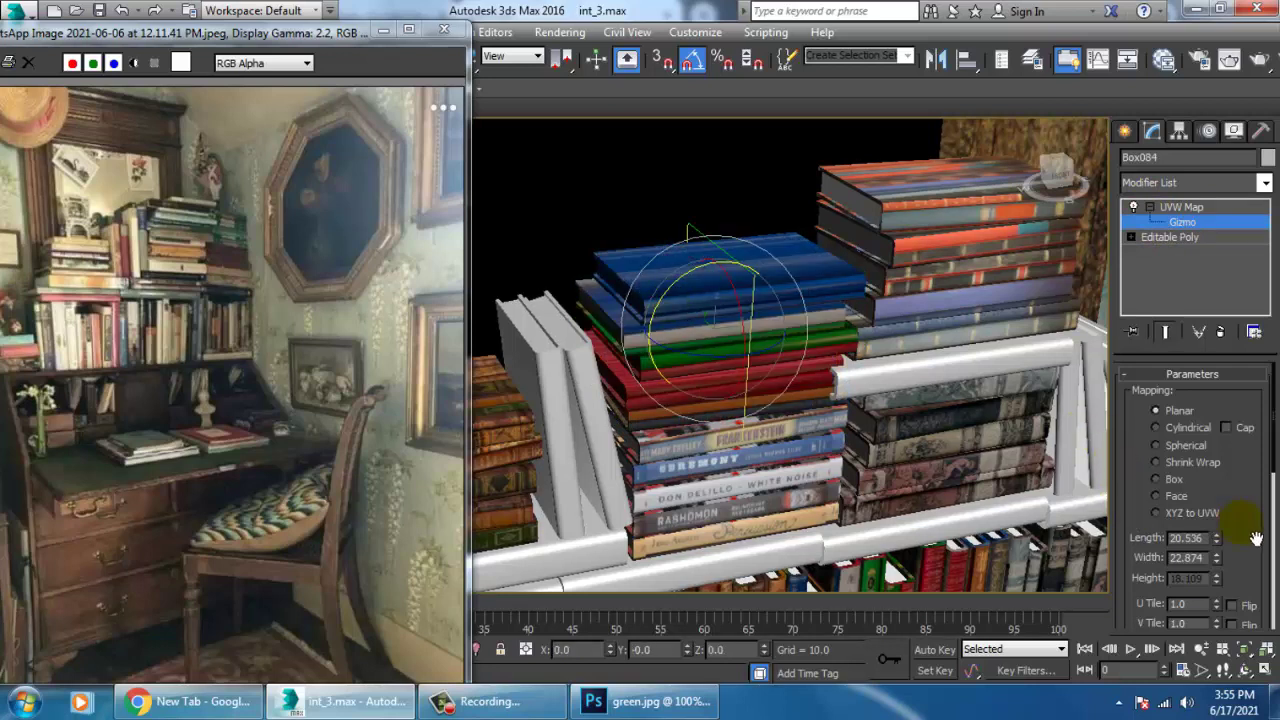
Fit the mapping gizmo to the book stack and switch it to Box mapping with a width of 28.977.
drag(1236, 592, 1250, 220)
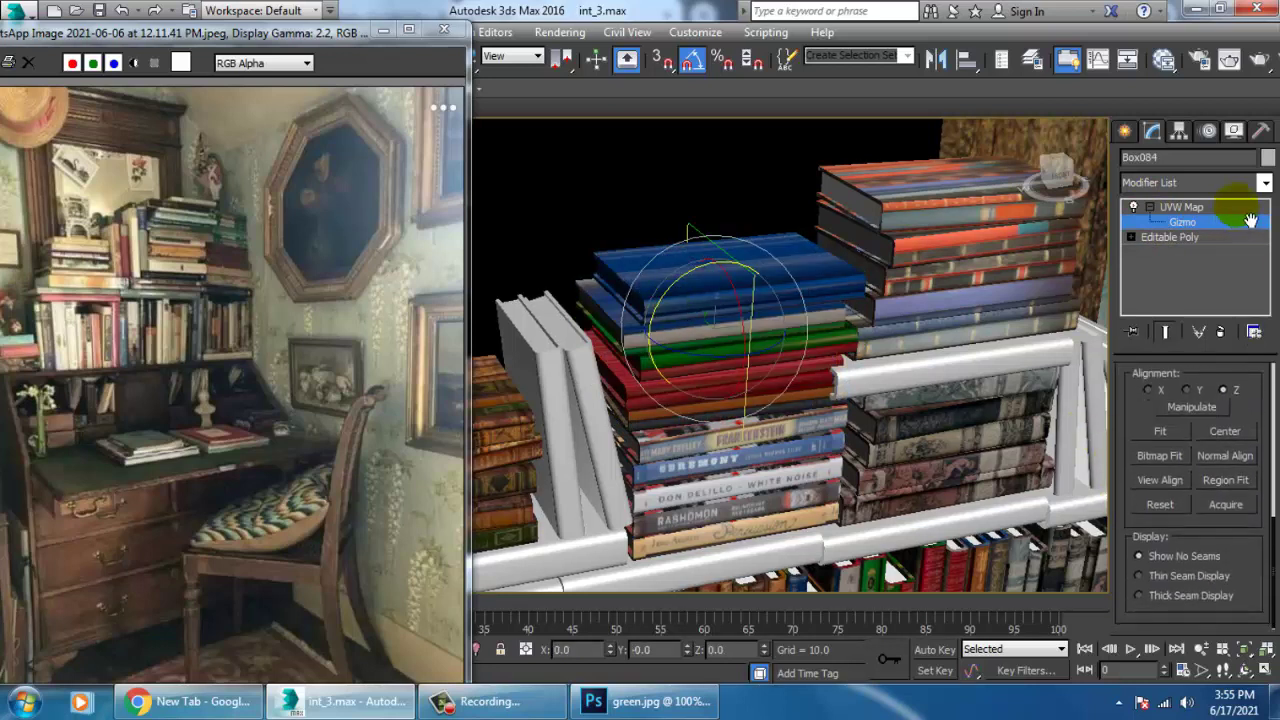
click(1164, 431)
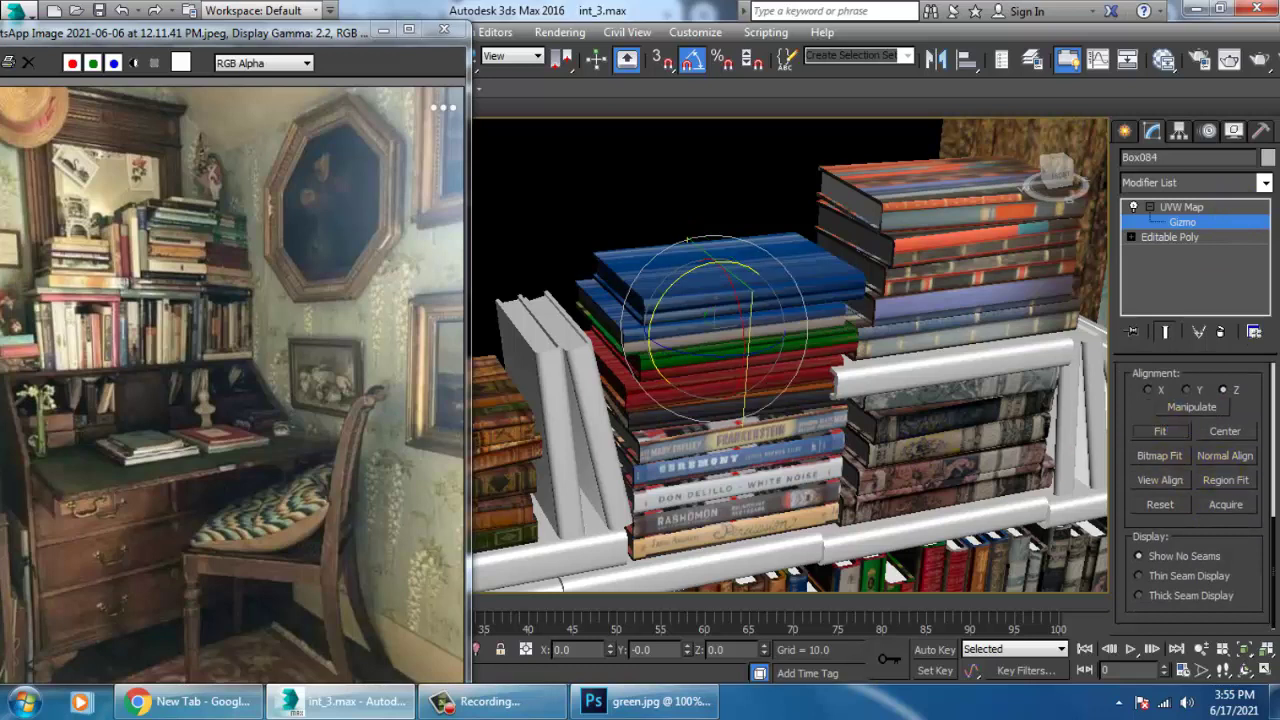
scroll(1204, 506, up, 5)
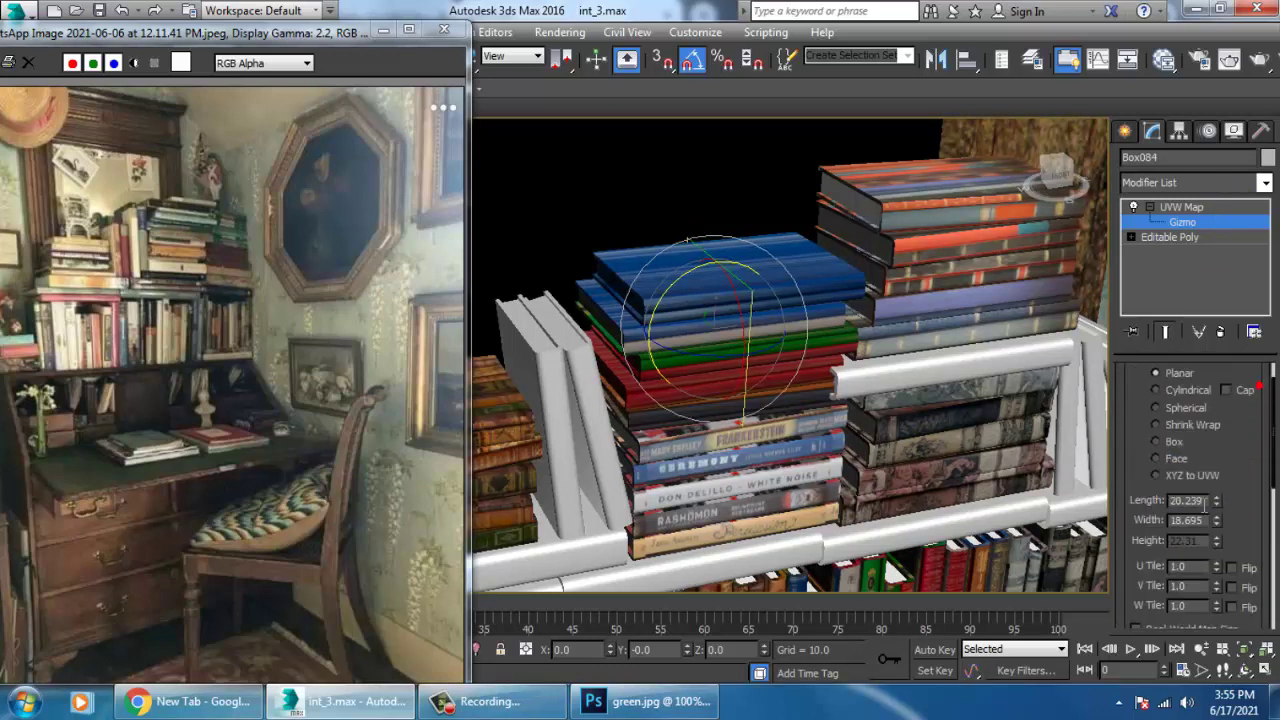
click(1159, 441)
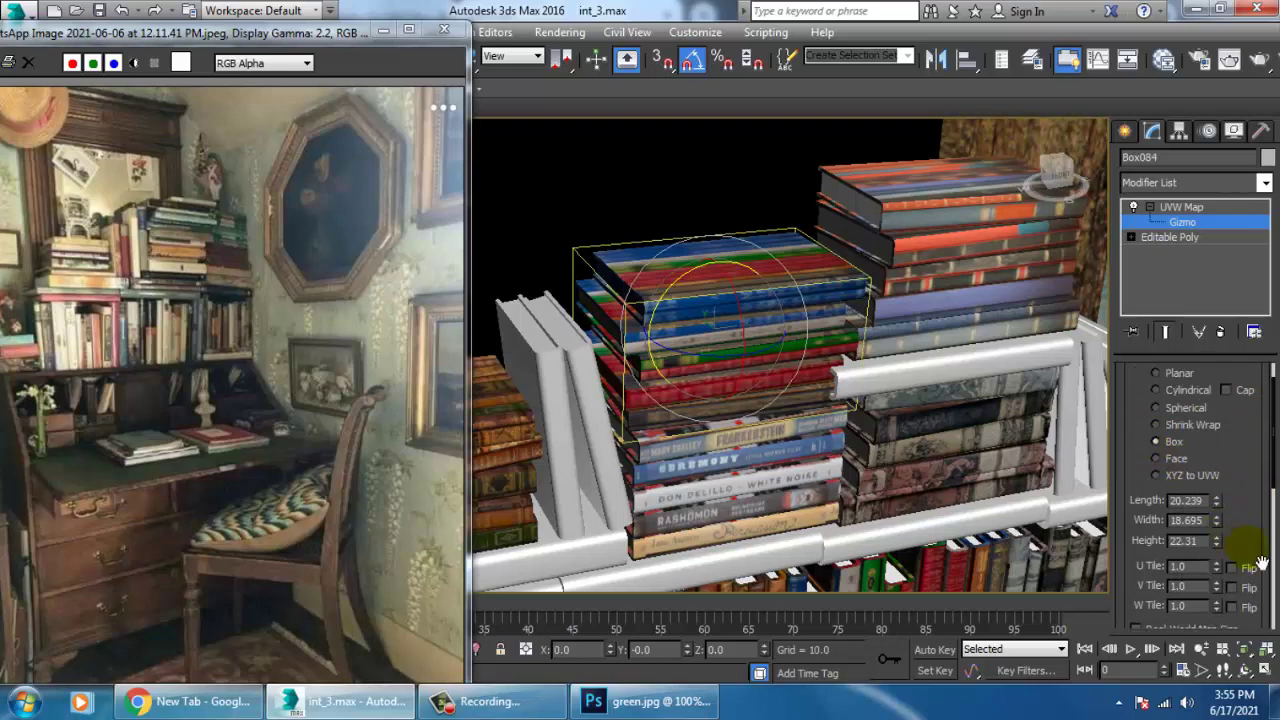
drag(1262, 563, 1262, 561)
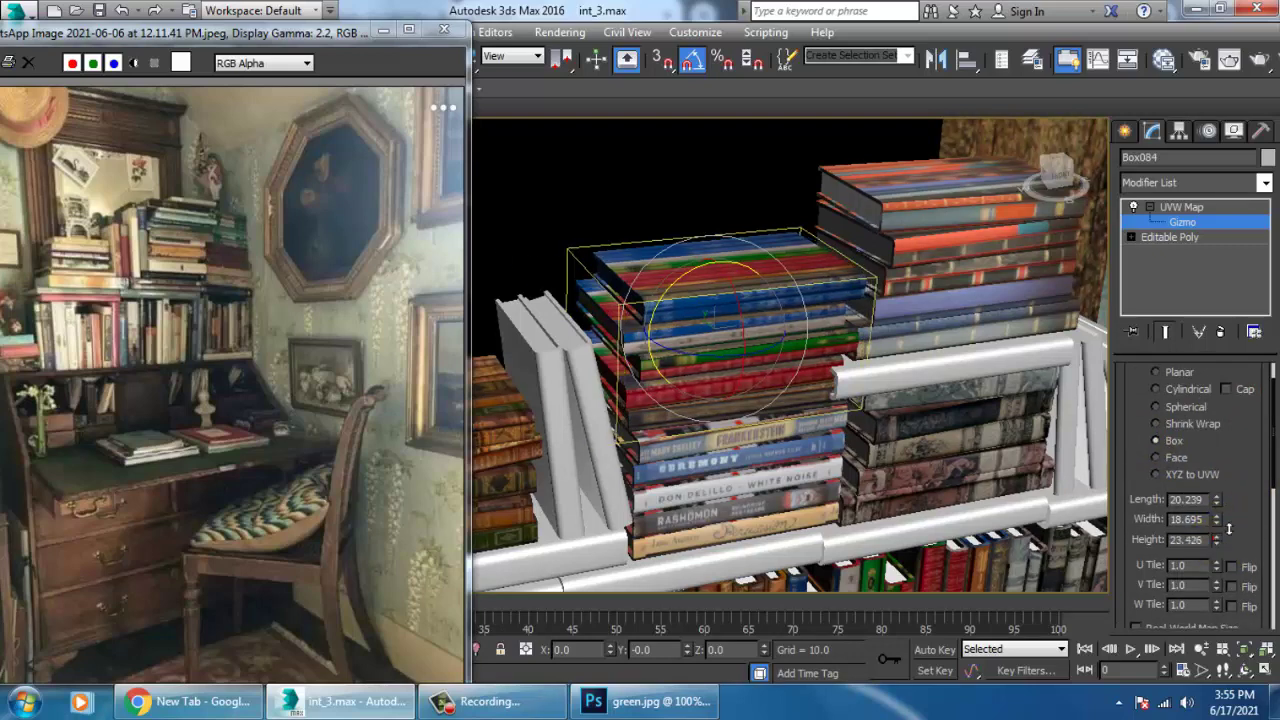
drag(1215, 518, 30, 479)
scroll(891, 350, up, 10)
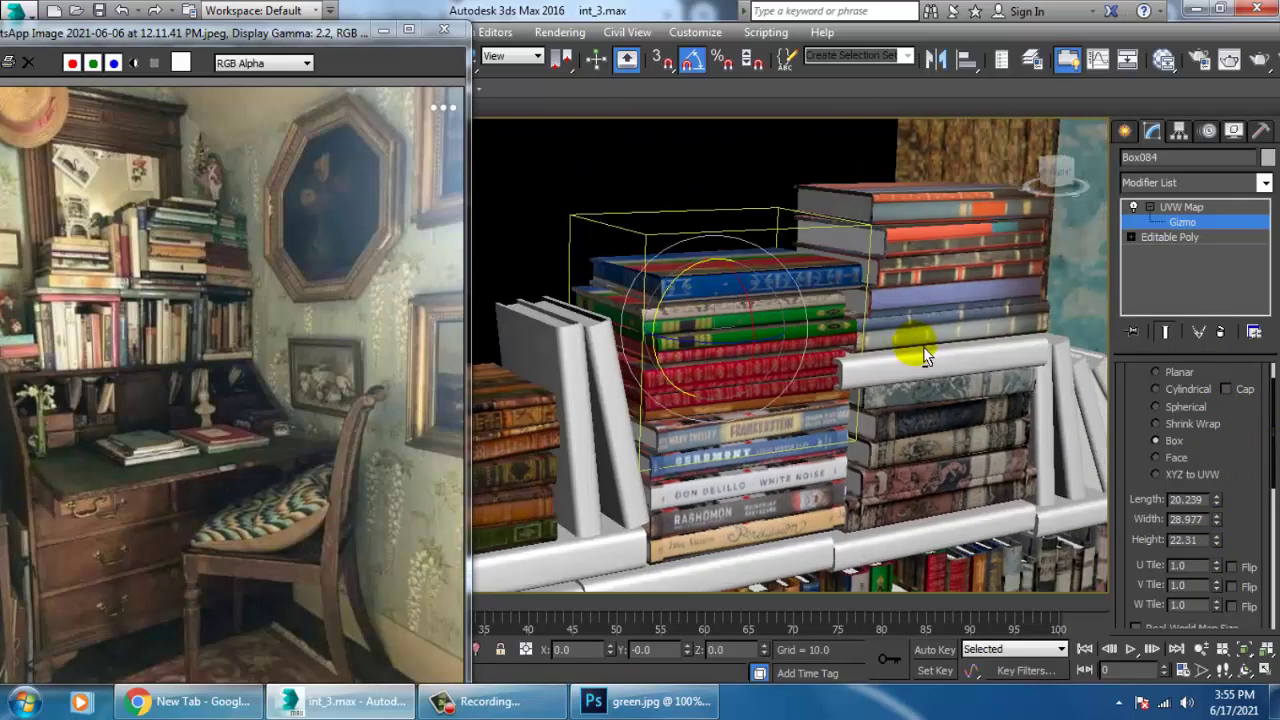
scroll(795, 358, down, 8)
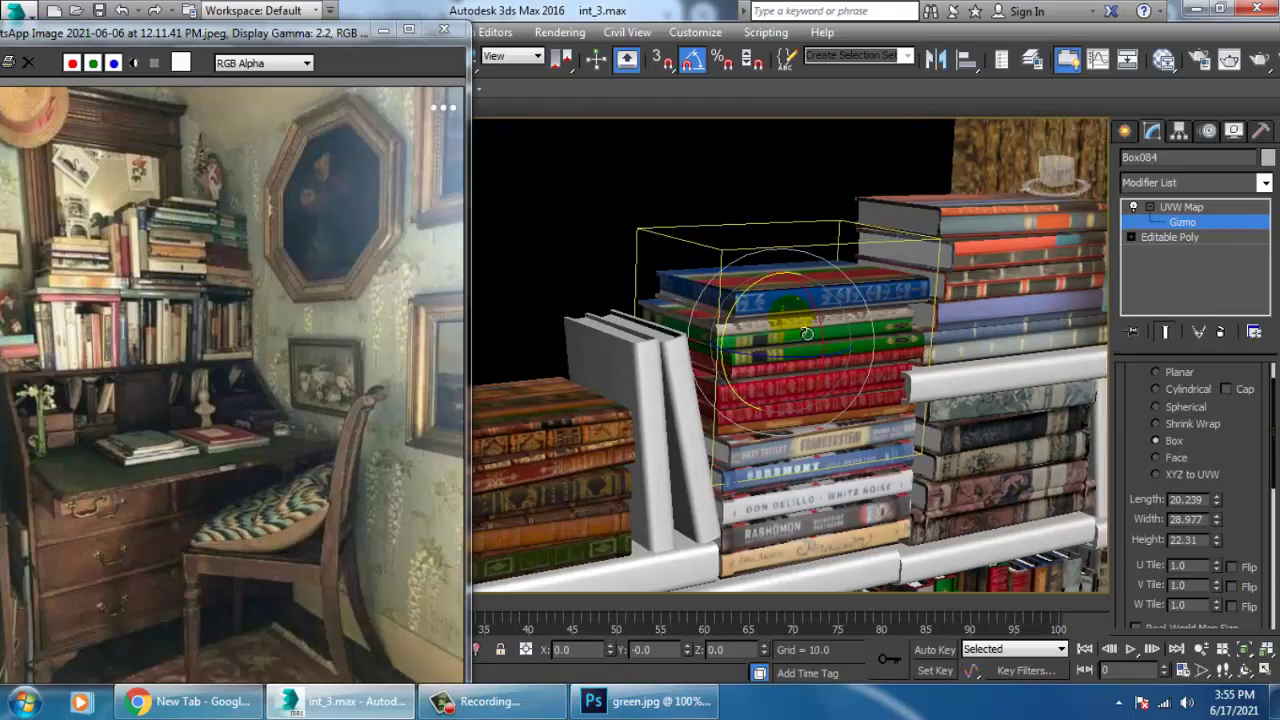
Convert the mapped book stack to an editable poly and select the polygons on the page ends of its books.
right_click(791, 311)
mouse_move(895, 508)
click(1049, 517)
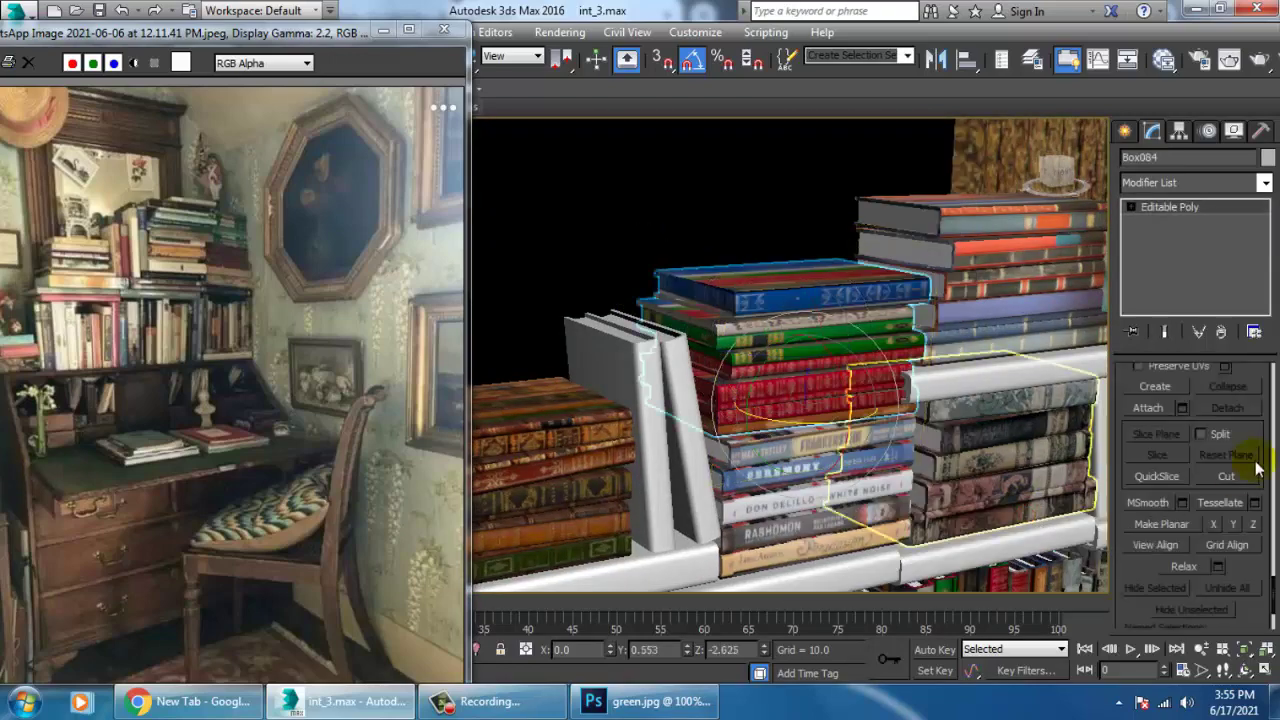
click(1177, 269)
alt+middle_drag(825, 343, 858, 359)
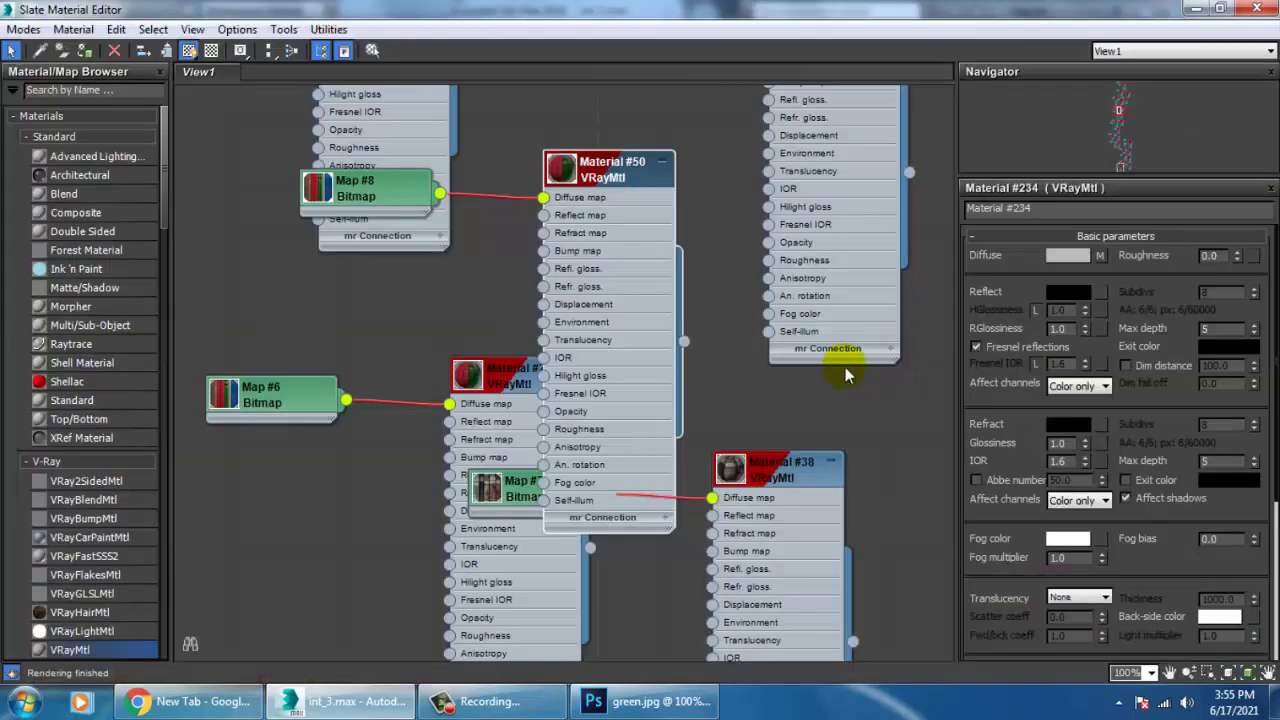
Examine the existing material nodes in the Slate Material Editor for one suited to the book pages.
middle_drag(626, 497, 602, 225)
scroll(584, 370, down, 2)
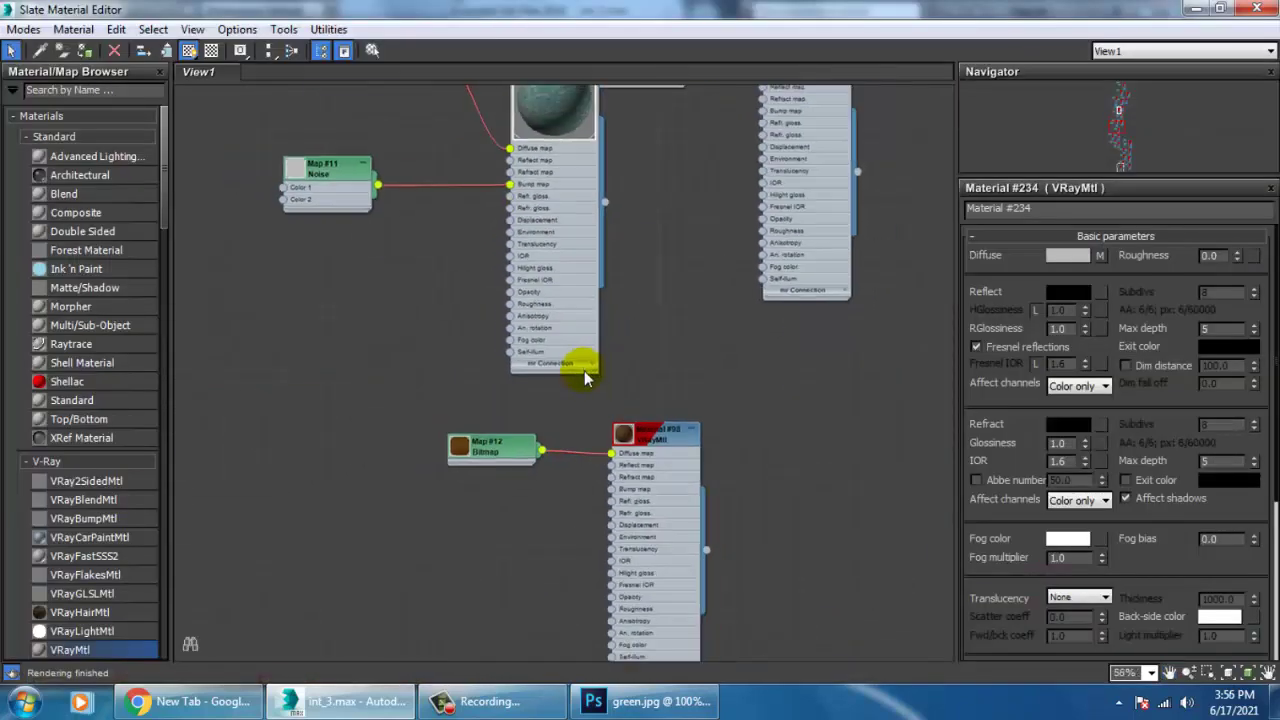
middle_drag(647, 444, 637, 275)
middle_drag(633, 600, 628, 317)
middle_drag(612, 515, 614, 142)
middle_drag(656, 414, 380, 229)
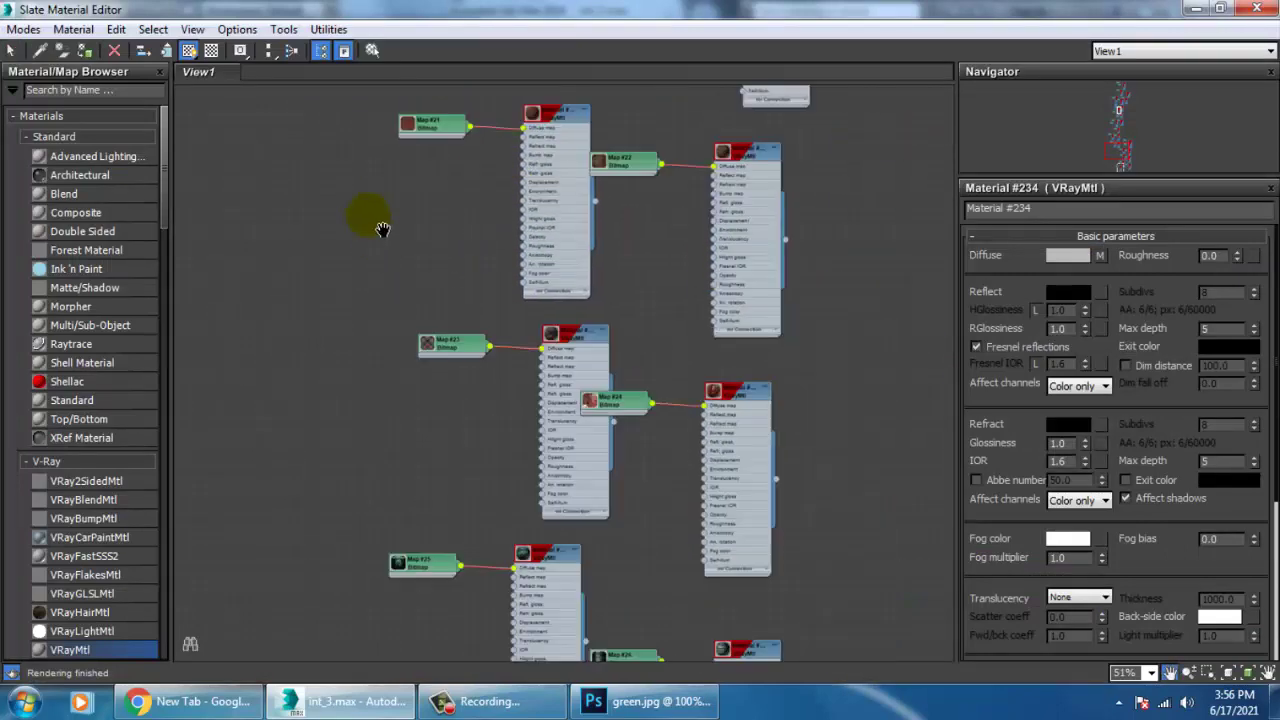
middle_drag(631, 358, 680, 69)
middle_drag(655, 278, 682, 654)
scroll(672, 345, down, 4)
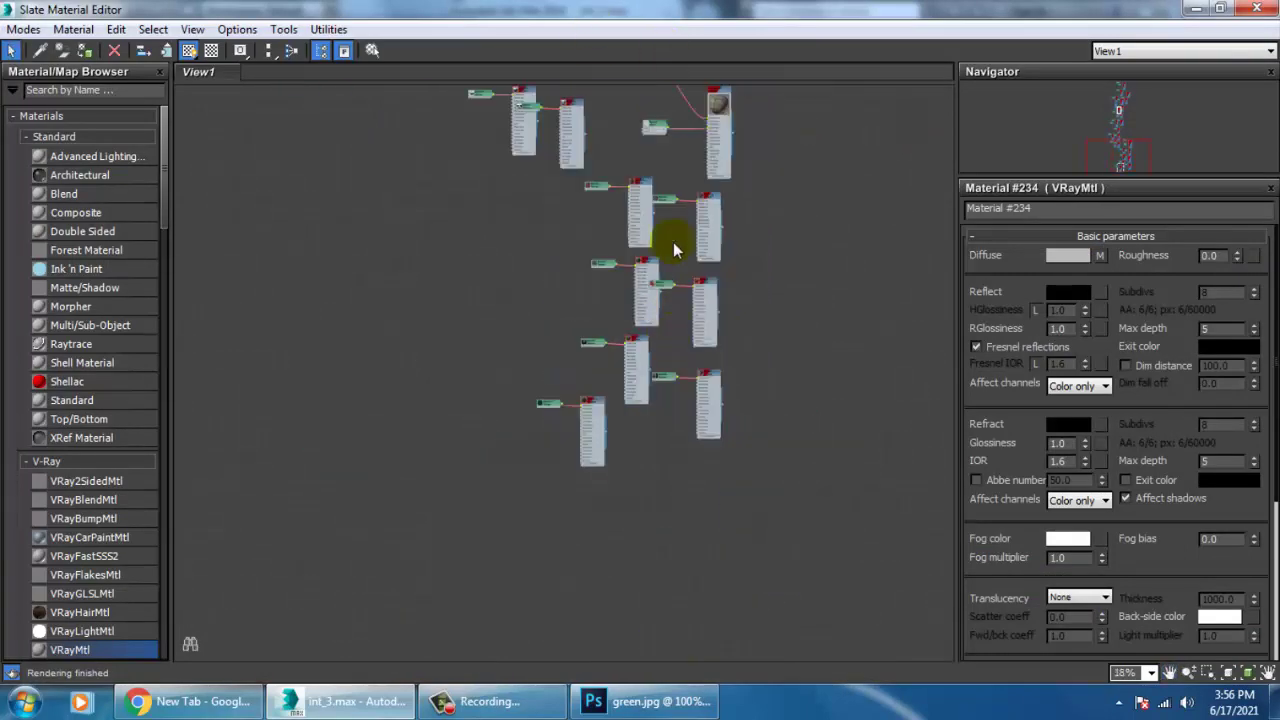
middle_drag(674, 249, 681, 546)
middle_drag(654, 277, 674, 485)
scroll(652, 420, up, 1)
scroll(652, 420, up, 2)
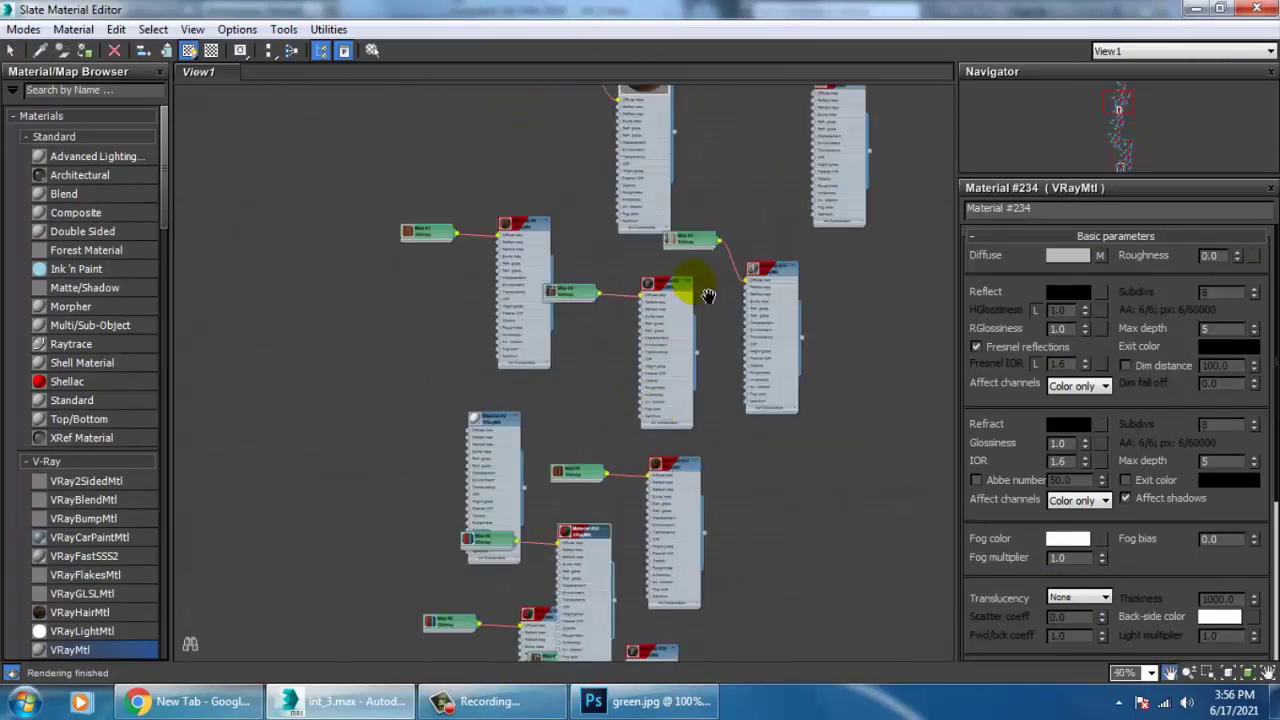
middle_drag(708, 294, 754, 506)
middle_drag(742, 256, 625, 189)
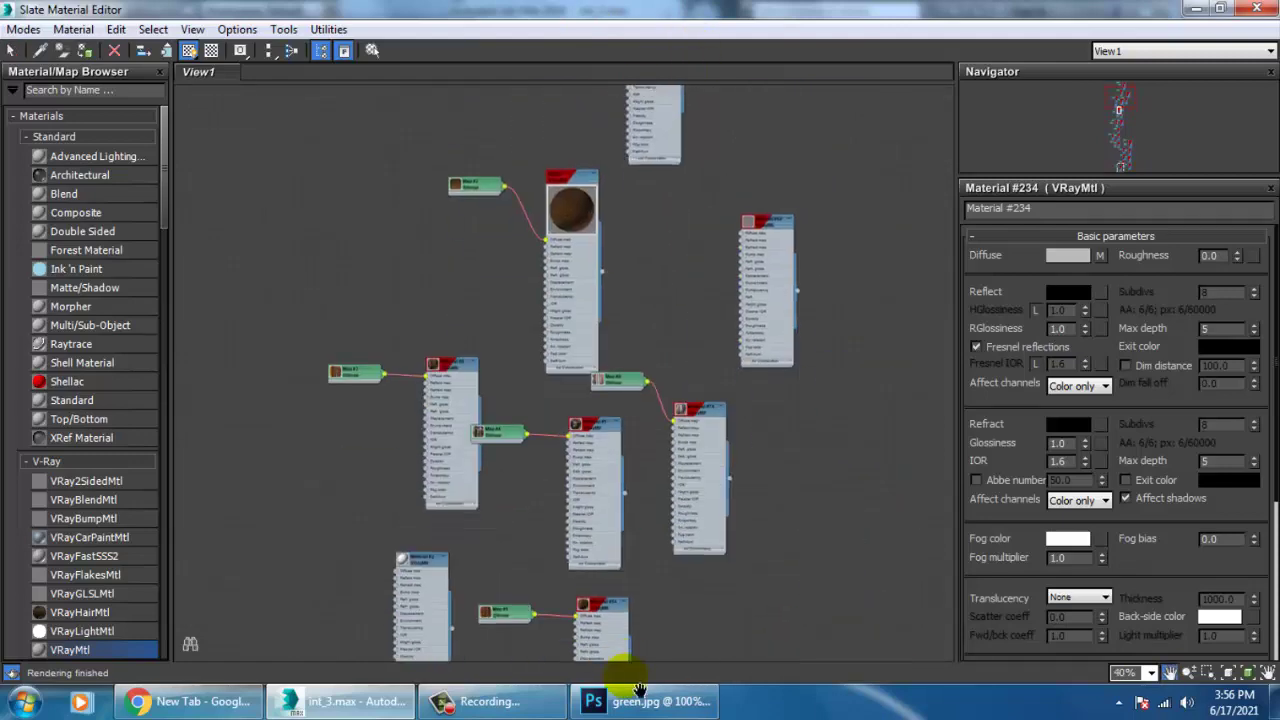
scroll(651, 706, down, 5)
middle_drag(651, 706, 678, 185)
scroll(614, 483, up, 6)
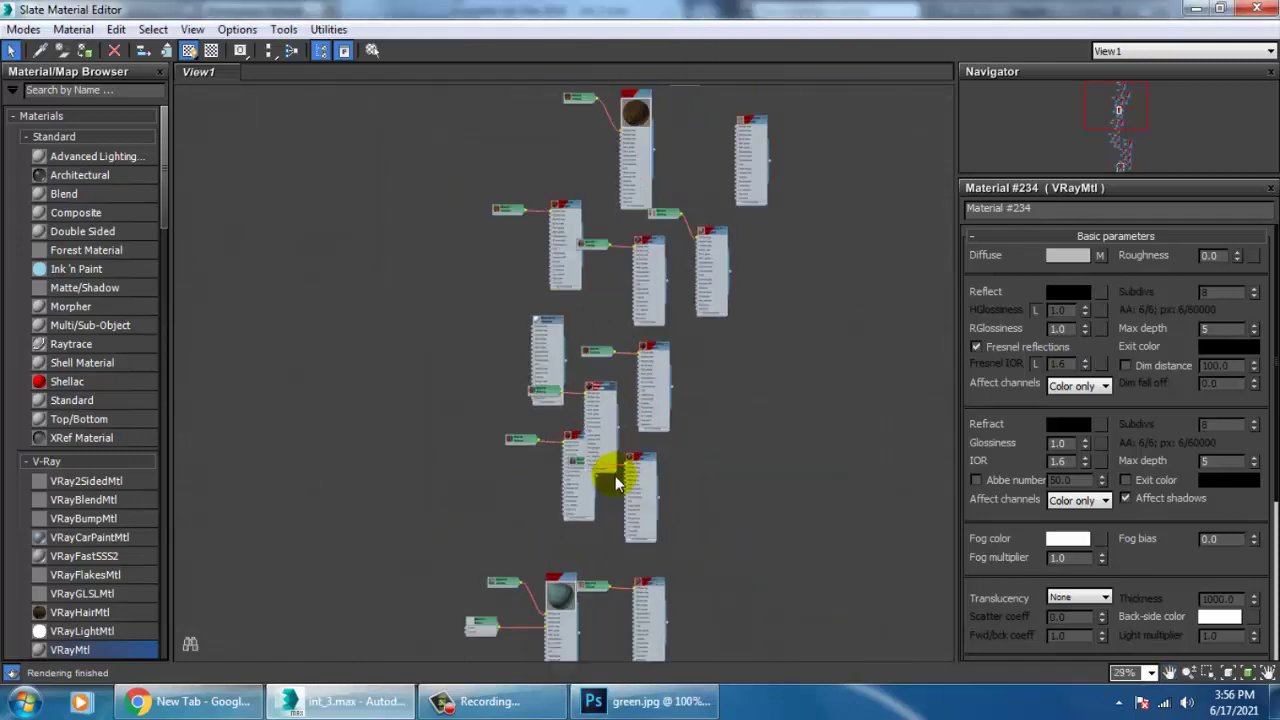
middle_drag(612, 552, 618, 338)
middle_drag(602, 598, 640, 328)
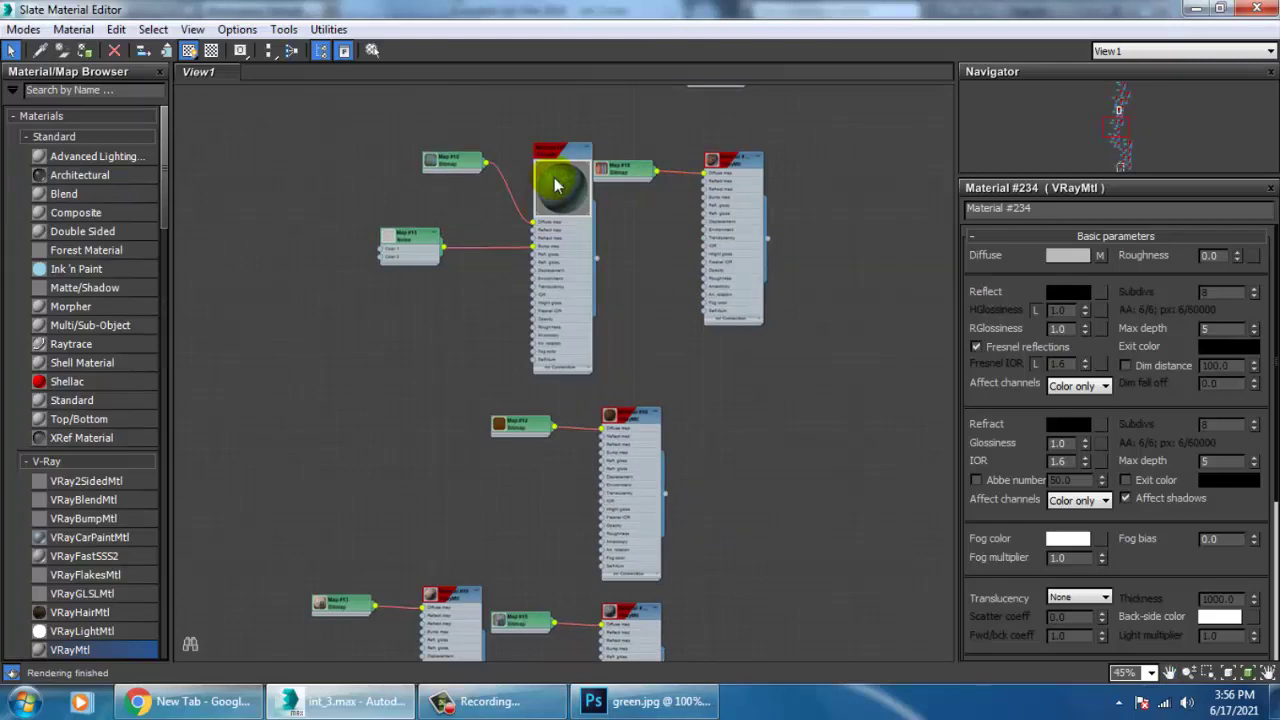
drag(555, 185, 531, 211)
middle_drag(688, 258, 690, 95)
middle_drag(664, 410, 689, 123)
middle_drag(688, 271, 664, 87)
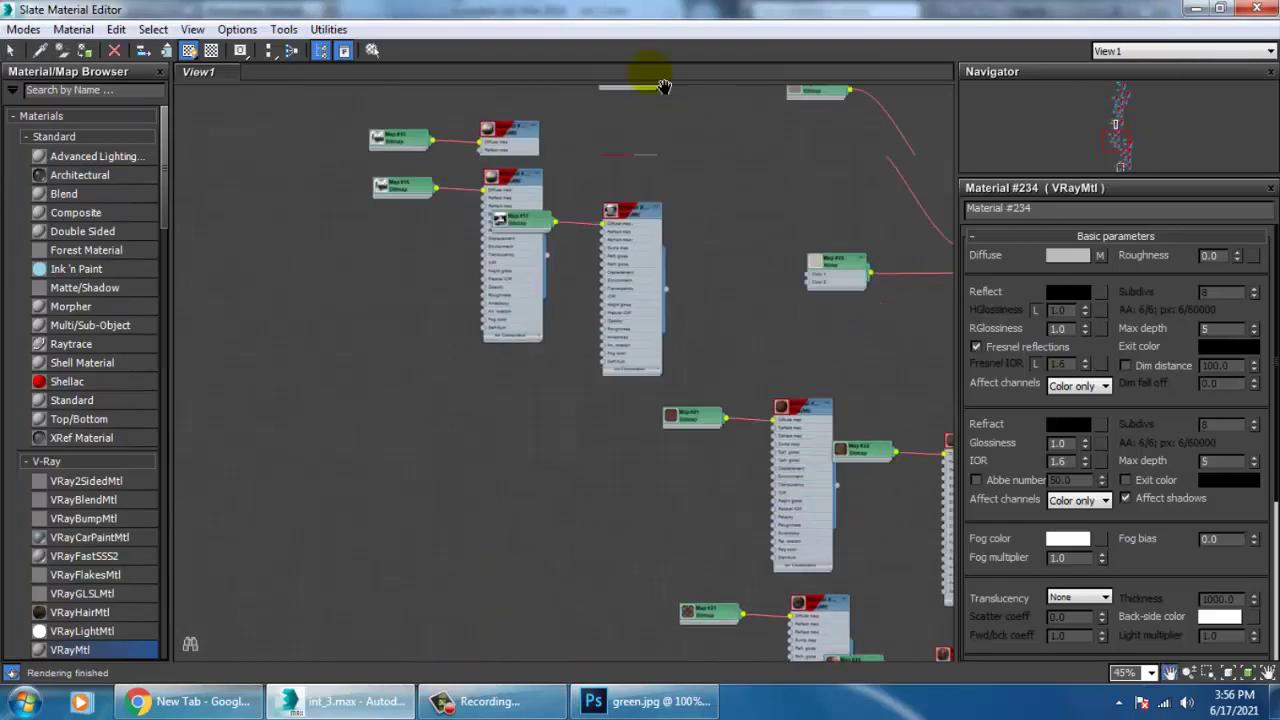
middle_drag(704, 398, 468, 253)
middle_drag(656, 328, 631, 145)
middle_drag(665, 380, 674, 116)
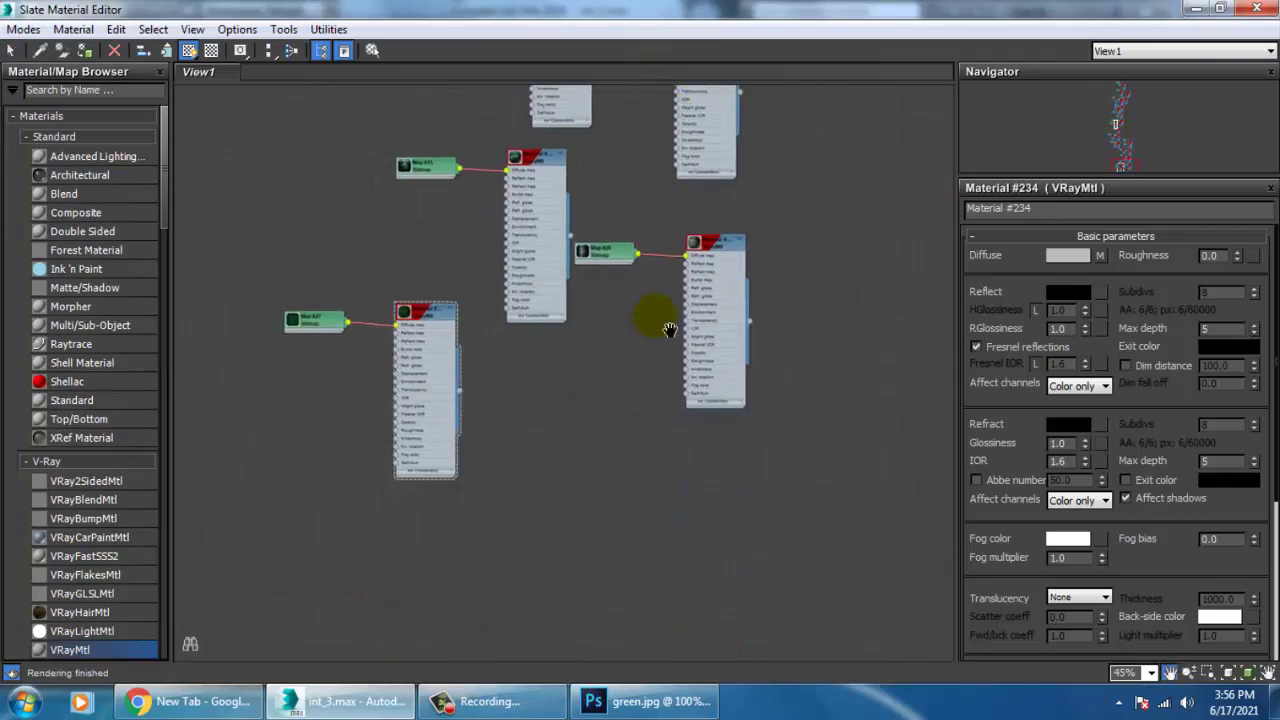
middle_drag(669, 330, 669, 270)
Create a new VRayMtl with a white diffuse color, assign it to the selected page polygons, and leave sub-object editing.
drag(70, 652, 558, 485)
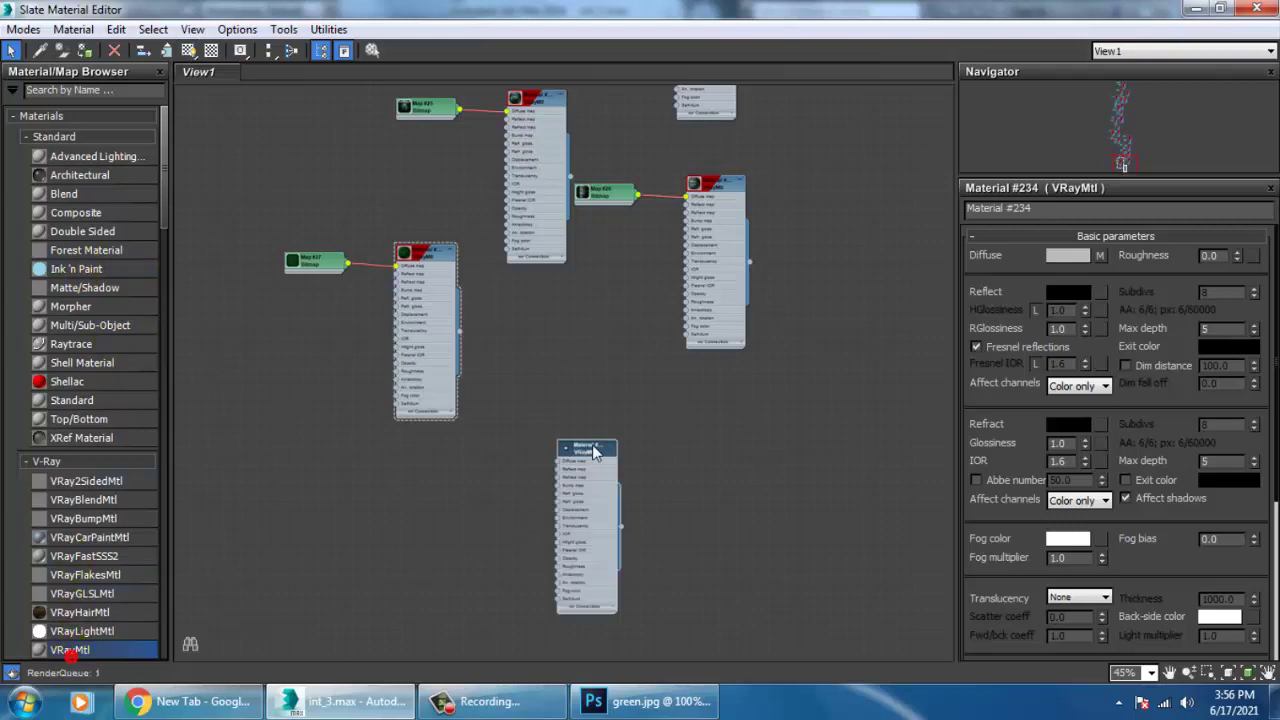
click(1068, 260)
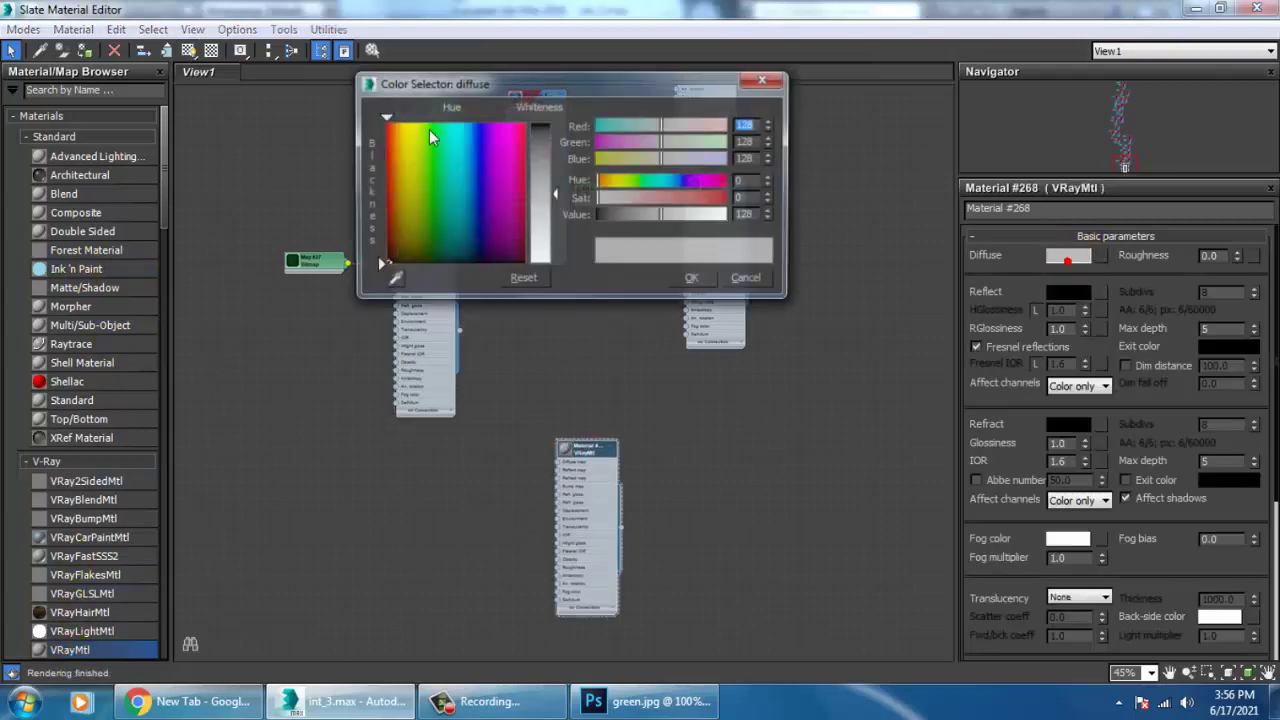
drag(548, 202, 556, 275)
click(692, 278)
click(90, 54)
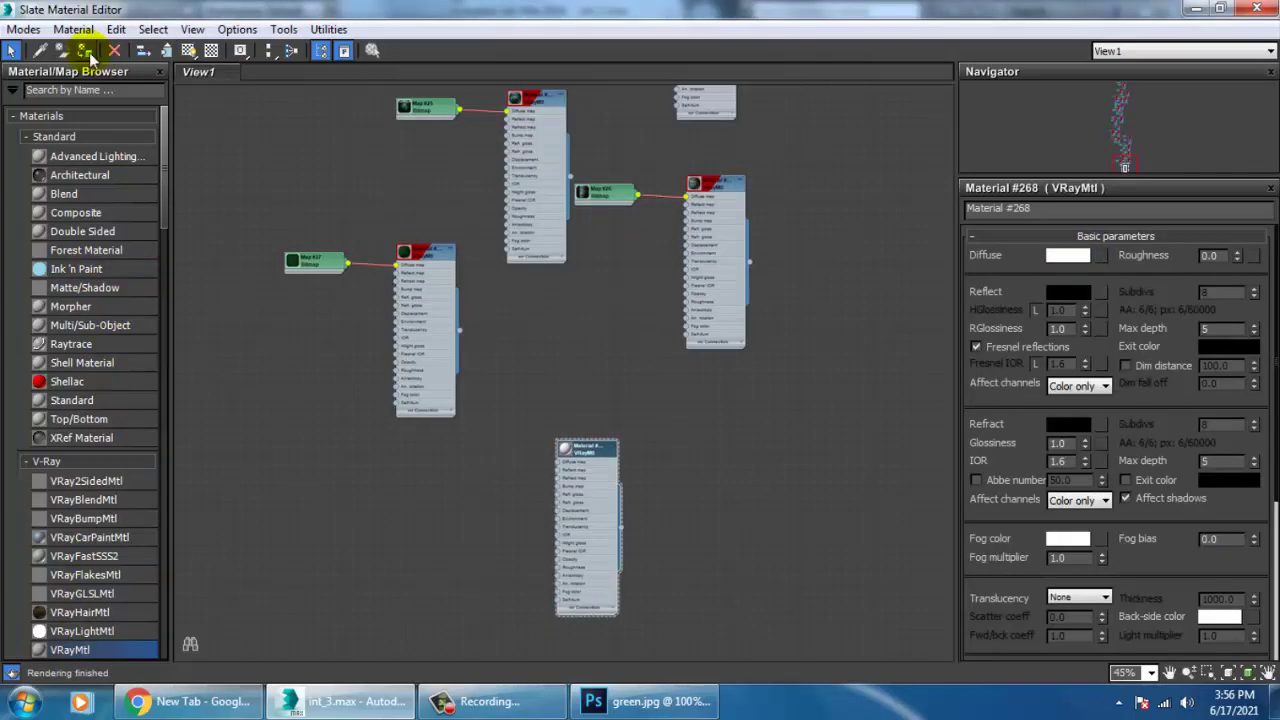
click(1199, 12)
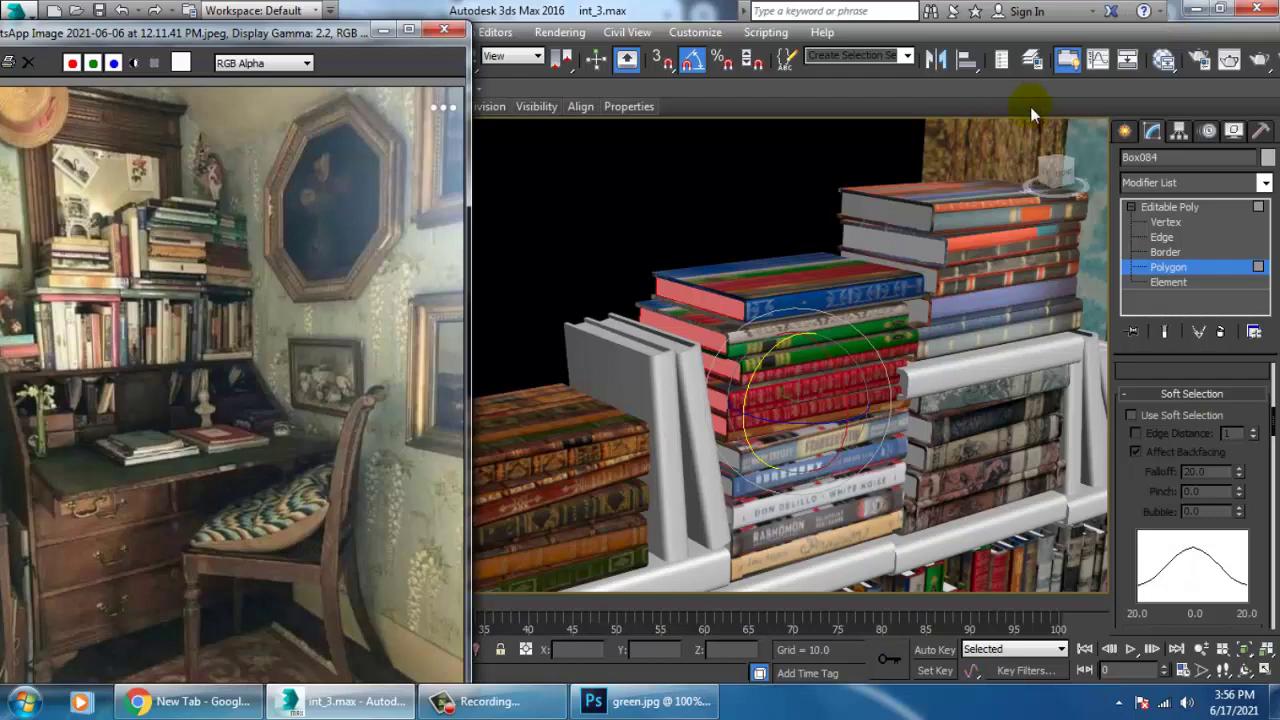
click(1167, 222)
alt+middle_drag(940, 405, 775, 430)
click(1174, 207)
Attach the three untextured white books lying beside the brown leather-bound volumes into one editable poly object.
scroll(906, 349, down, 5)
scroll(890, 330, up, 3)
middle_drag(775, 430, 745, 260)
middle_drag(745, 260, 768, 377)
scroll(744, 367, up, 3)
click(654, 359)
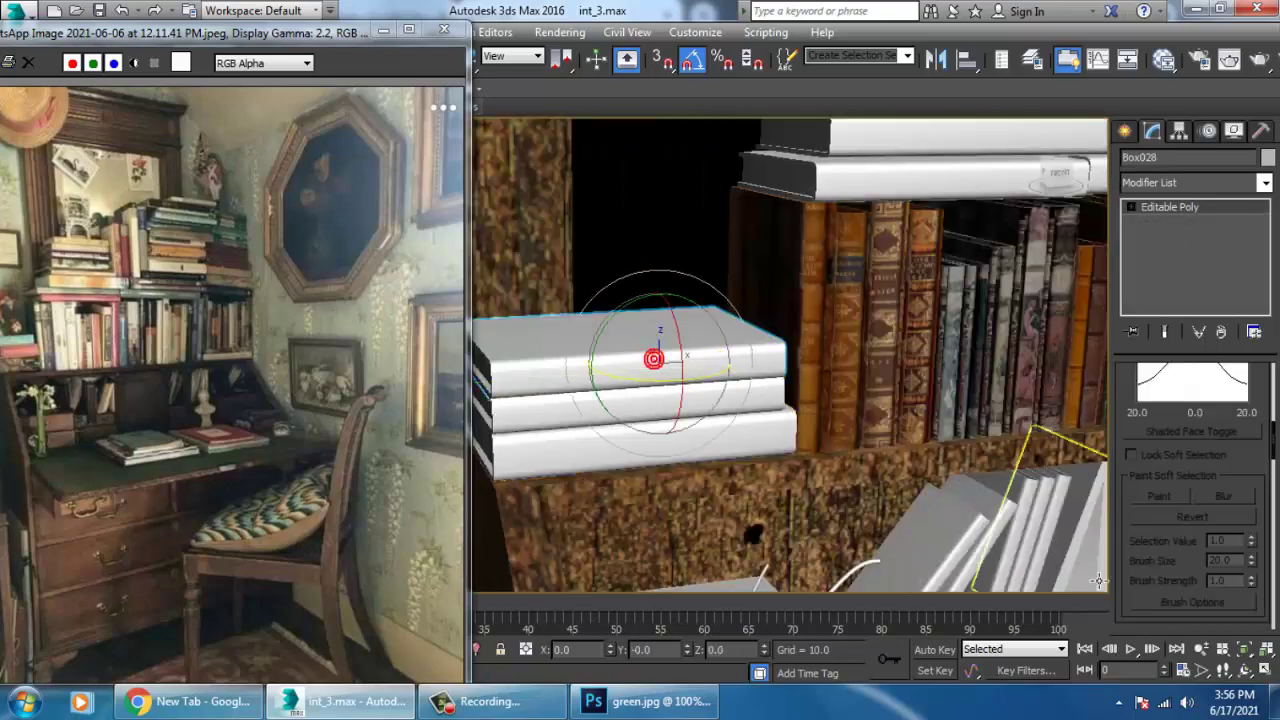
scroll(1216, 573, down, 5)
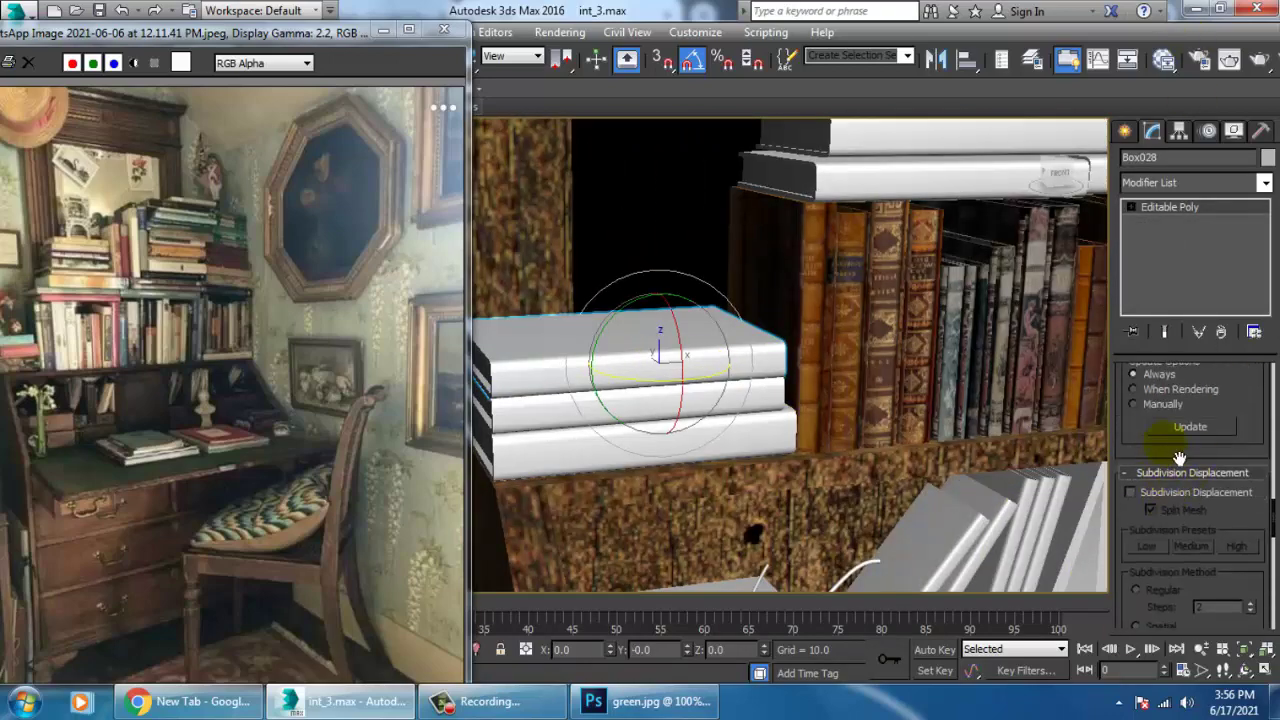
scroll(1179, 457, down, 6)
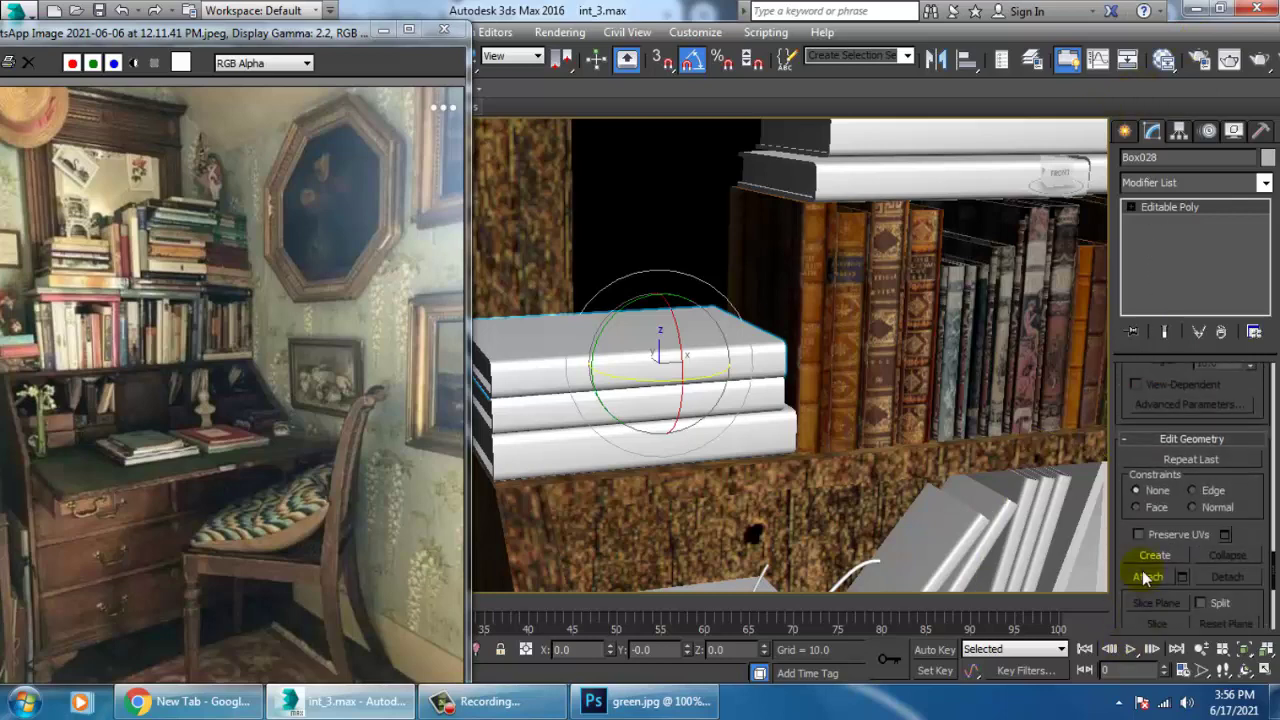
click(1147, 577)
click(595, 457)
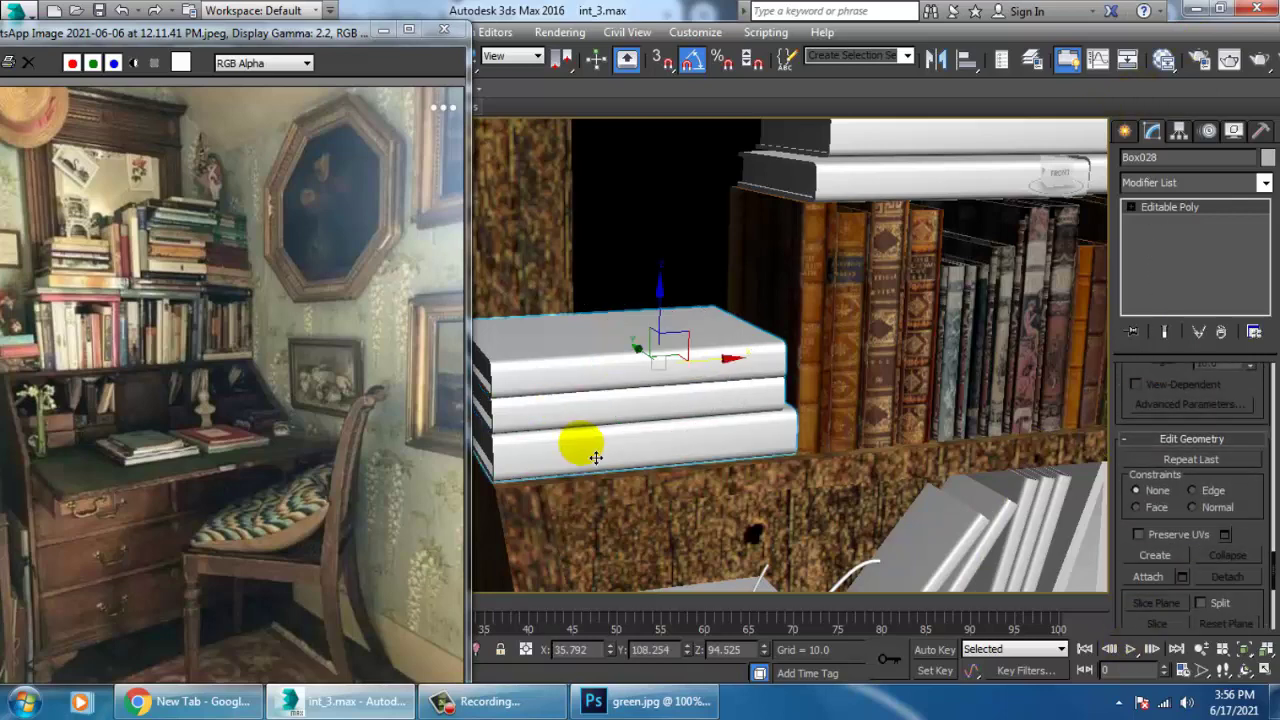
Find the existing VRayMtl with the grey antique book-spine bitmap, Material #38, and assign it to the attached three-book stack.
key(m)
middle_drag(671, 332, 717, 565)
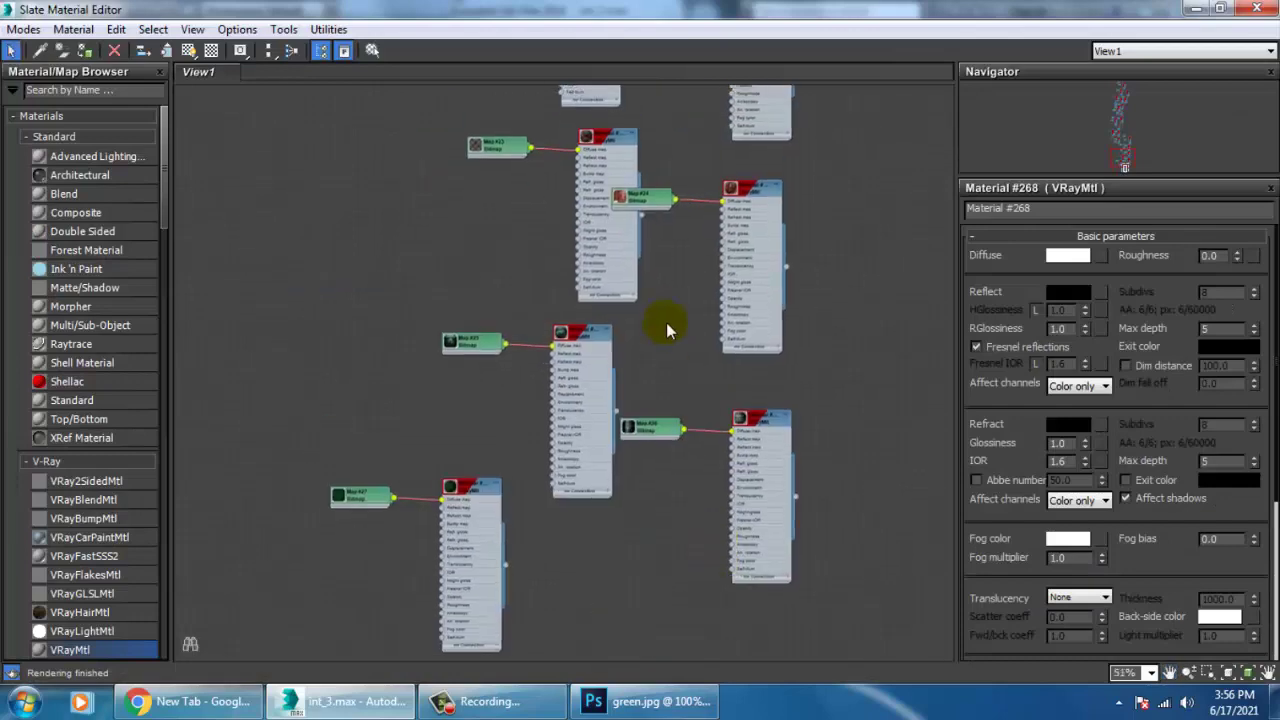
scroll(670, 320, up, 3)
middle_drag(768, 220, 733, 454)
scroll(594, 416, up, 2)
middle_drag(679, 327, 681, 514)
middle_drag(756, 233, 740, 420)
mouse_move(760, 219)
middle_down()
mouse_move(749, 328)
mouse_move(703, 34)
middle_up()
middle_drag(750, 331, 785, 627)
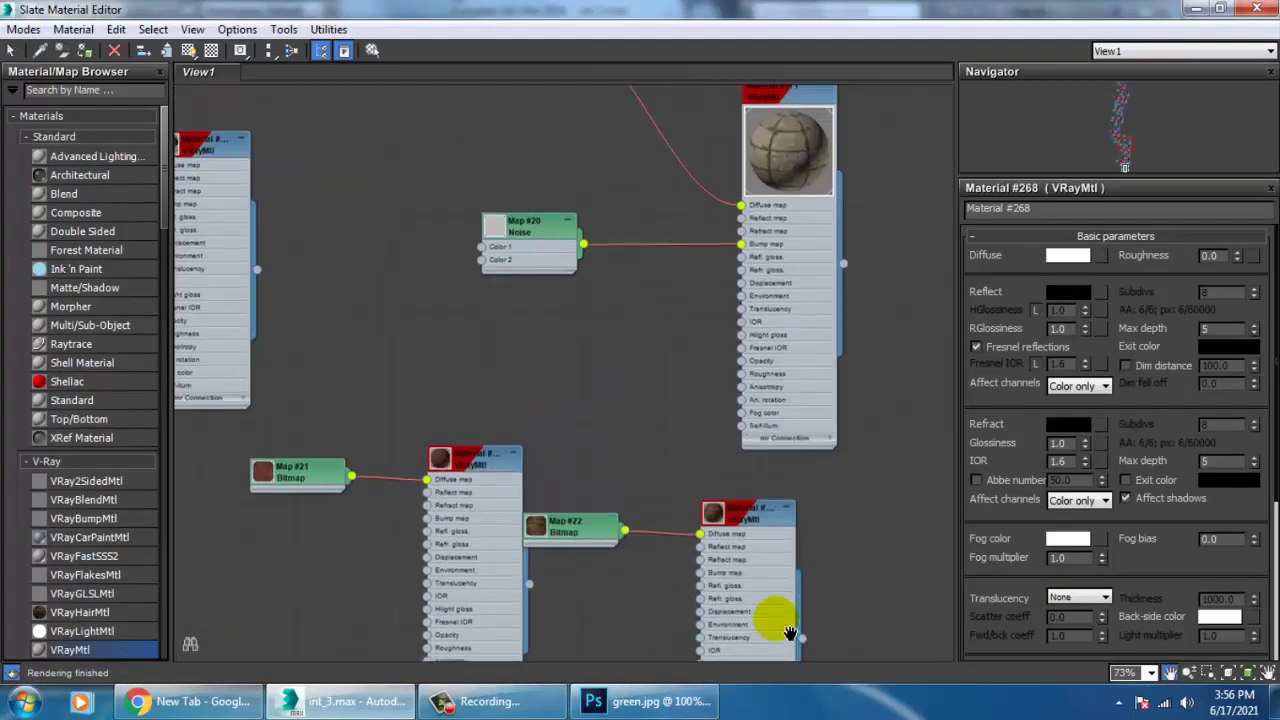
middle_drag(757, 248, 783, 521)
middle_drag(548, 325, 759, 525)
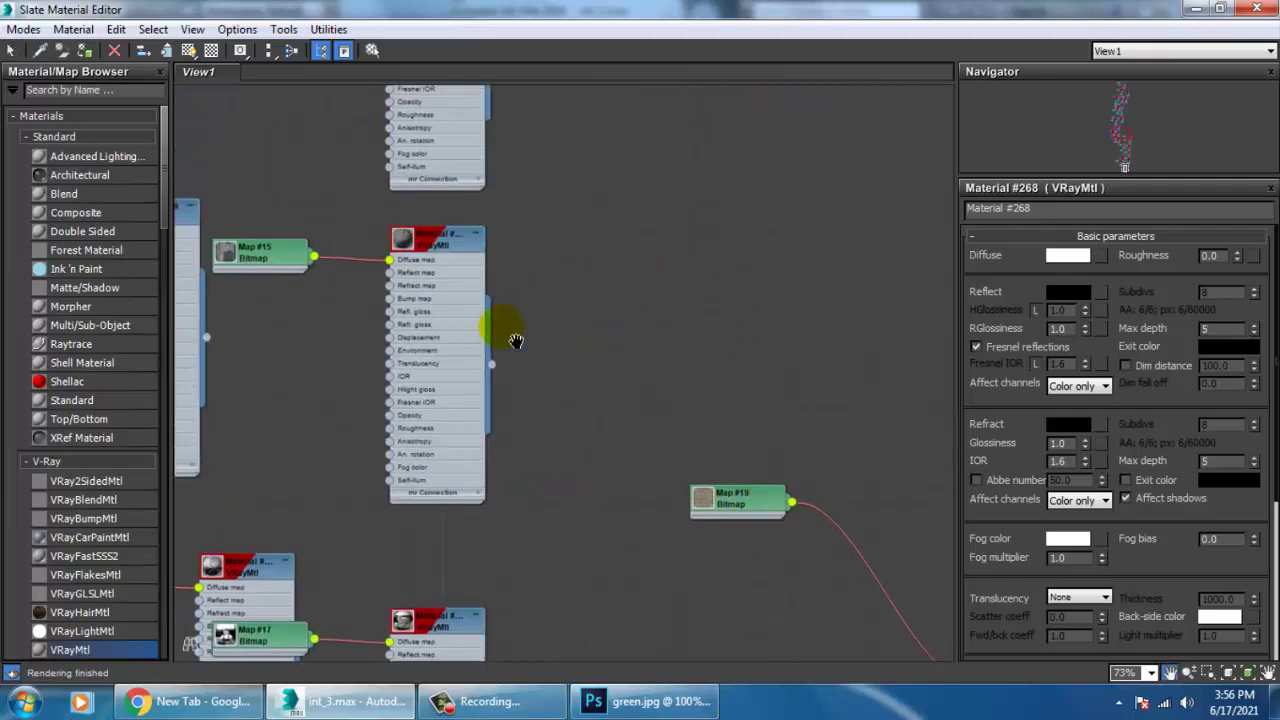
mouse_move(515, 341)
middle_down()
mouse_move(554, 347)
mouse_move(677, 280)
mouse_move(760, 366)
mouse_move(768, 492)
middle_up()
scroll(768, 487, down, 3)
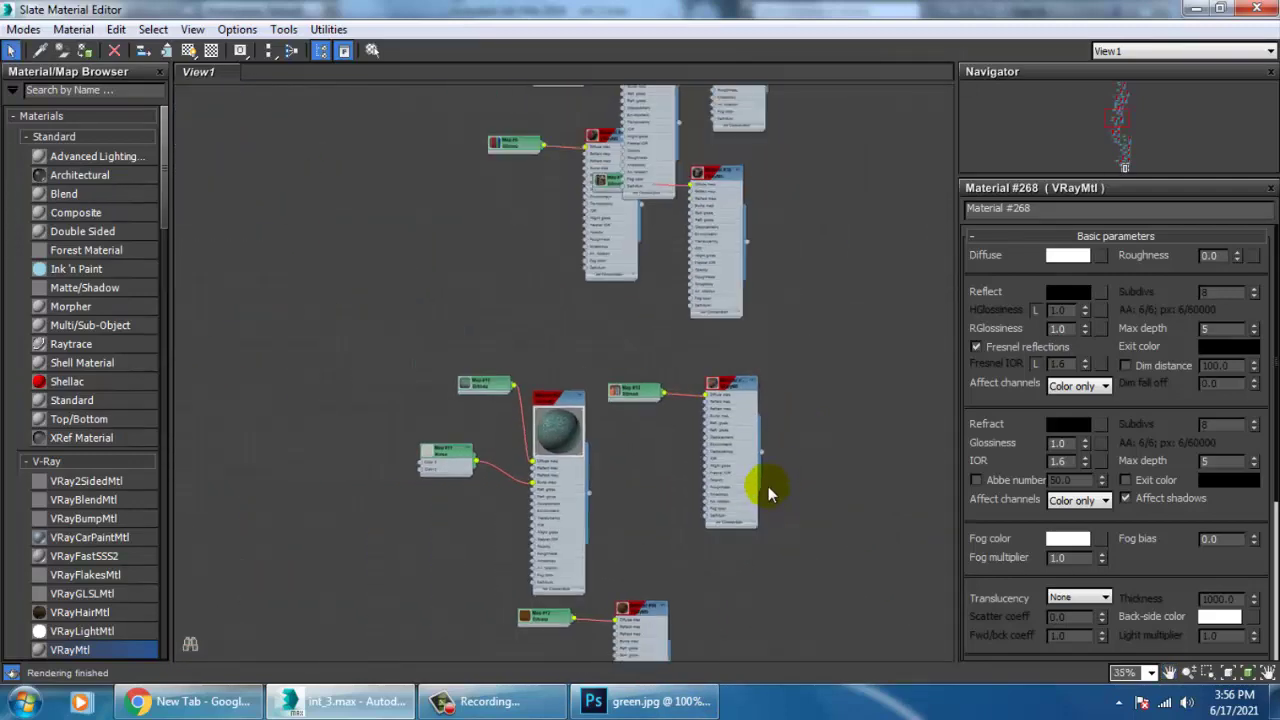
middle_drag(750, 346, 756, 590)
scroll(677, 383, up, 1)
scroll(713, 478, up, 1)
scroll(713, 478, up, 2)
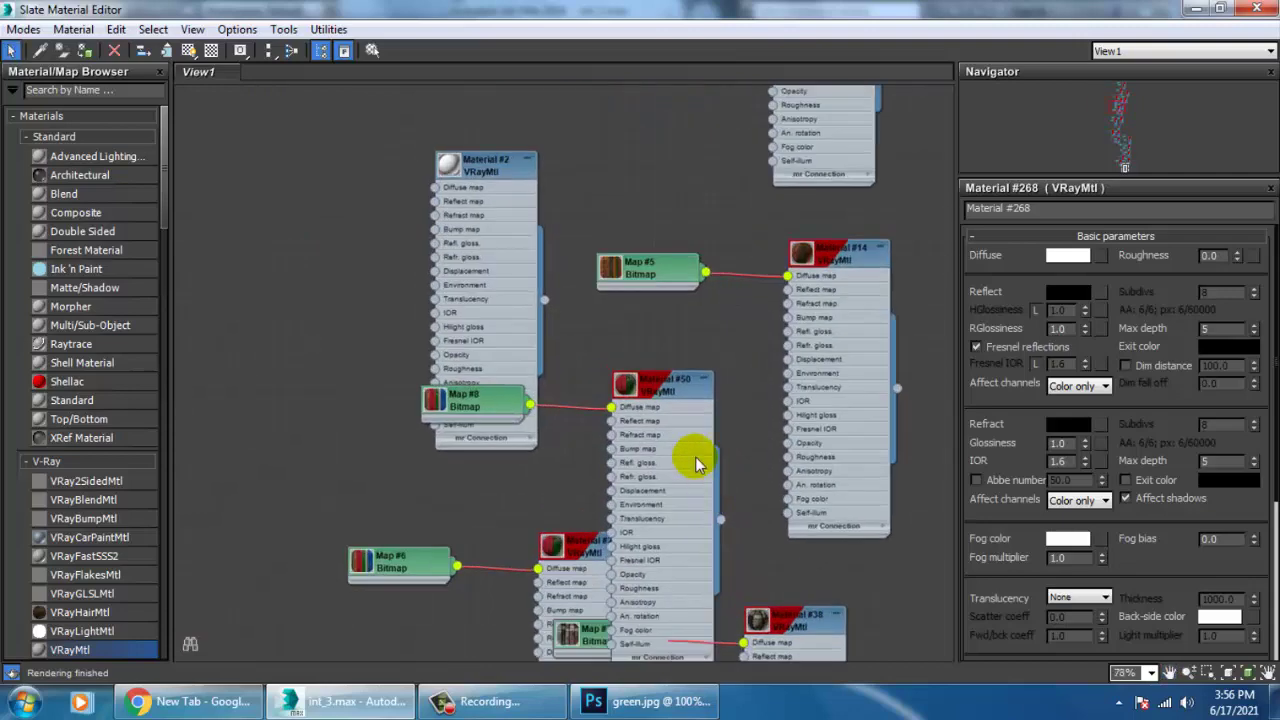
click(760, 626)
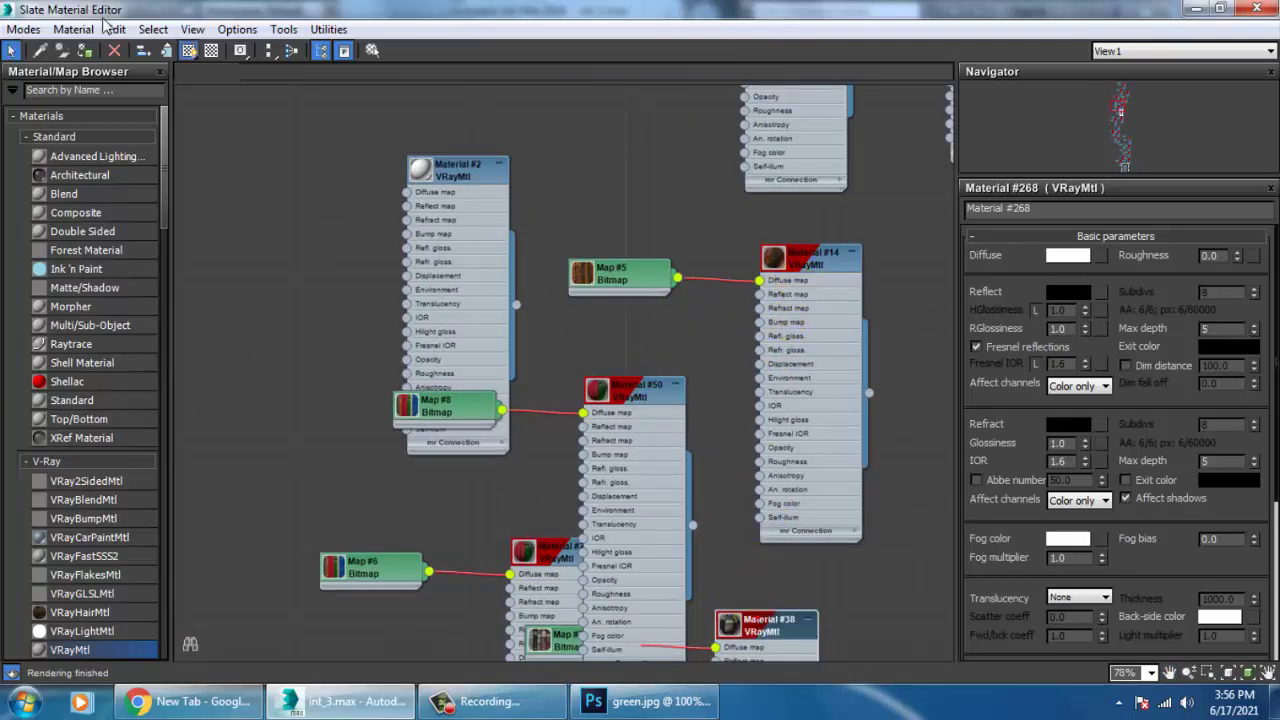
click(1192, 10)
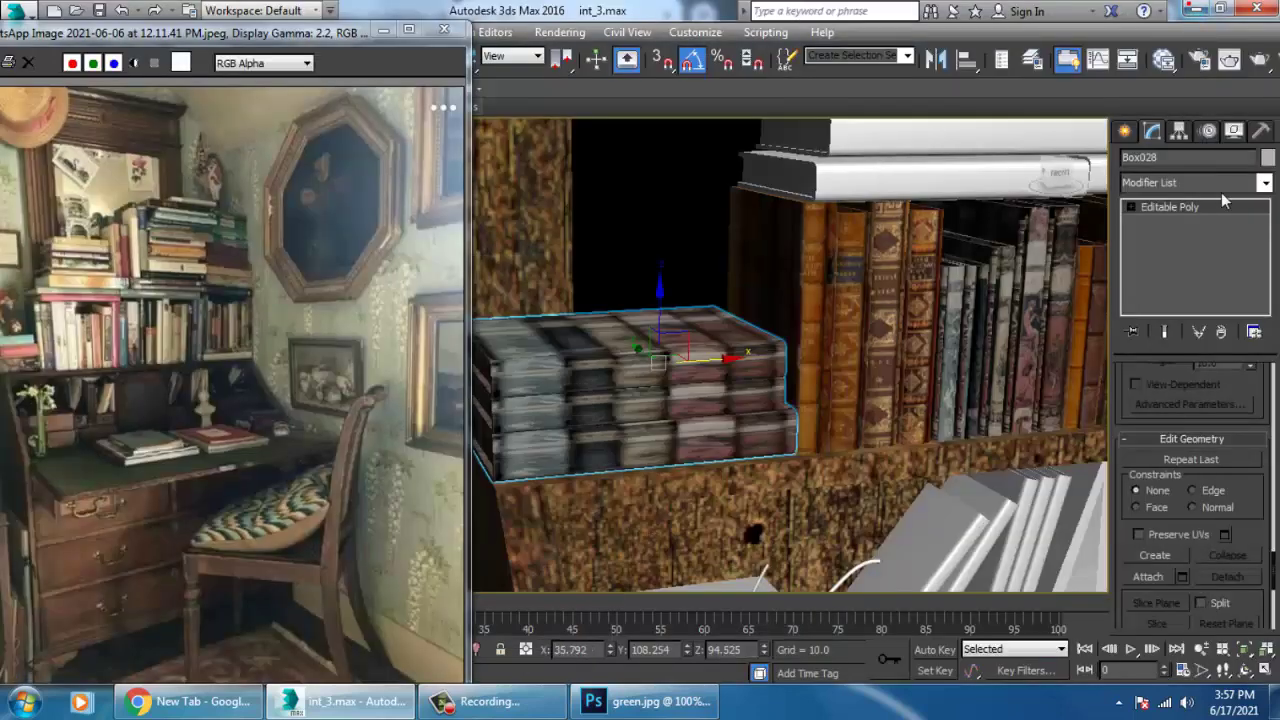
Add a UVW Map modifier with Box mapping to the three-book stack.
click(1170, 183)
scroll(1182, 292, down, 10)
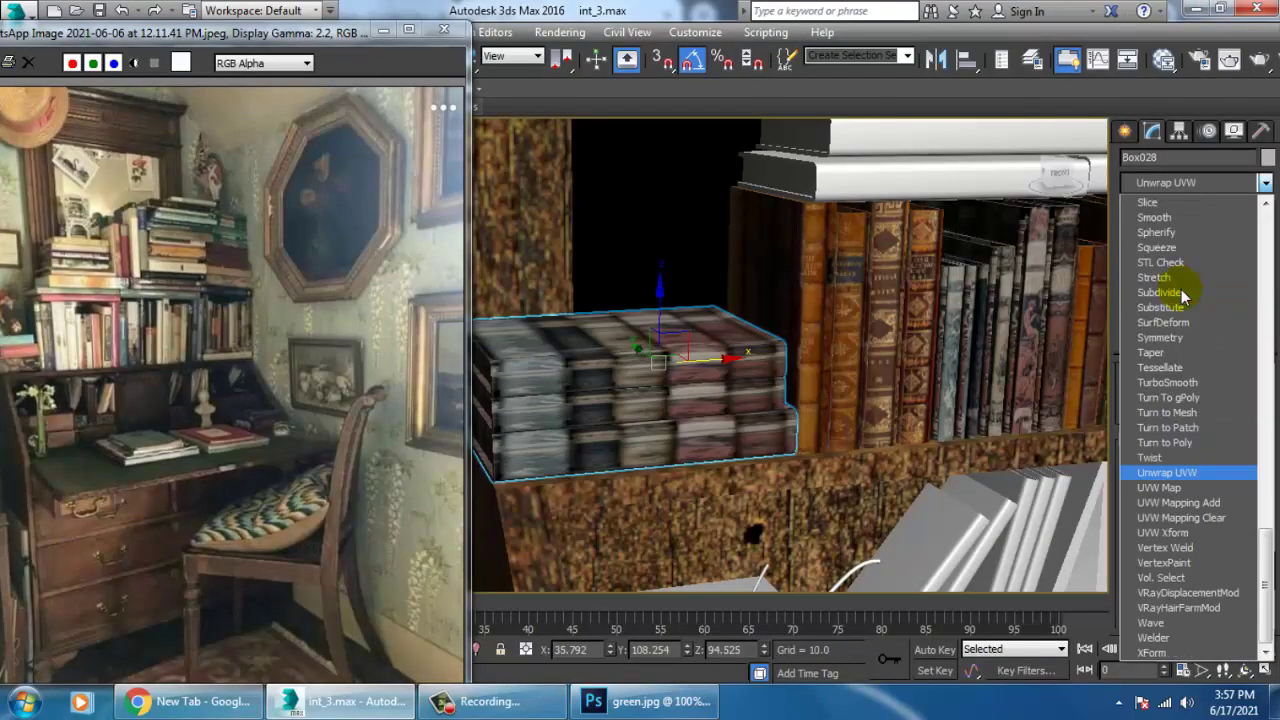
click(1172, 491)
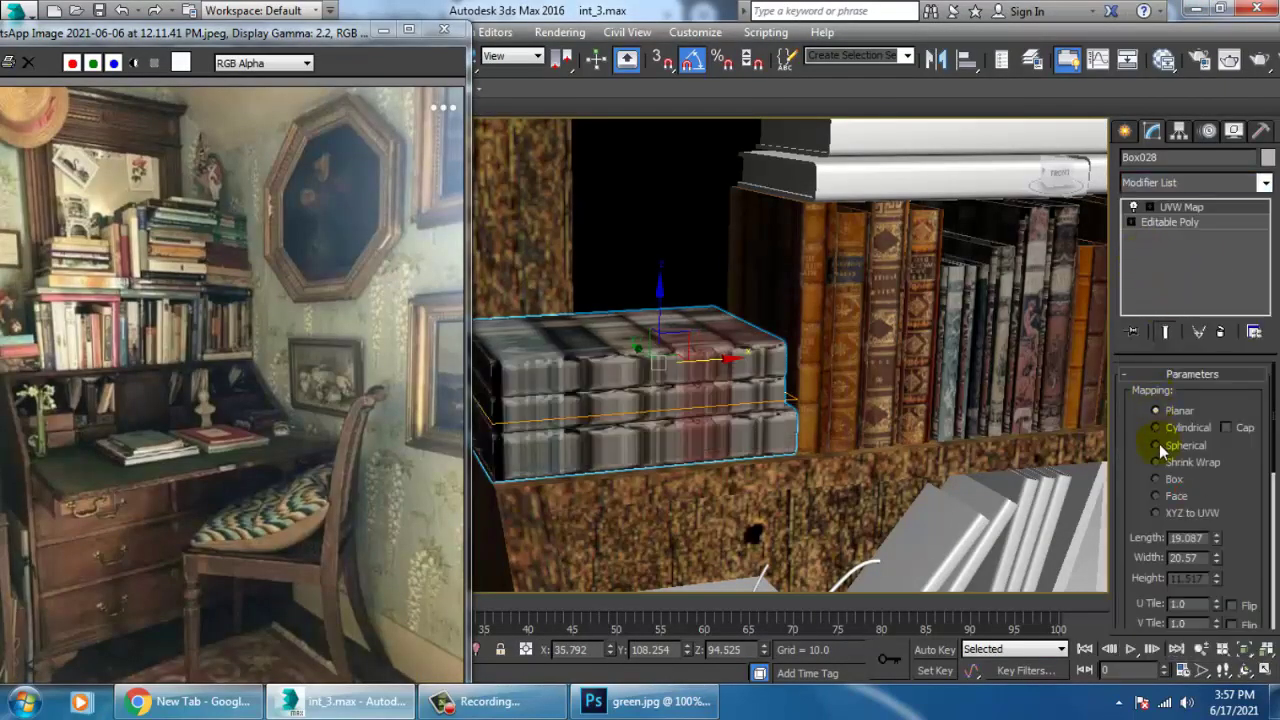
click(1172, 481)
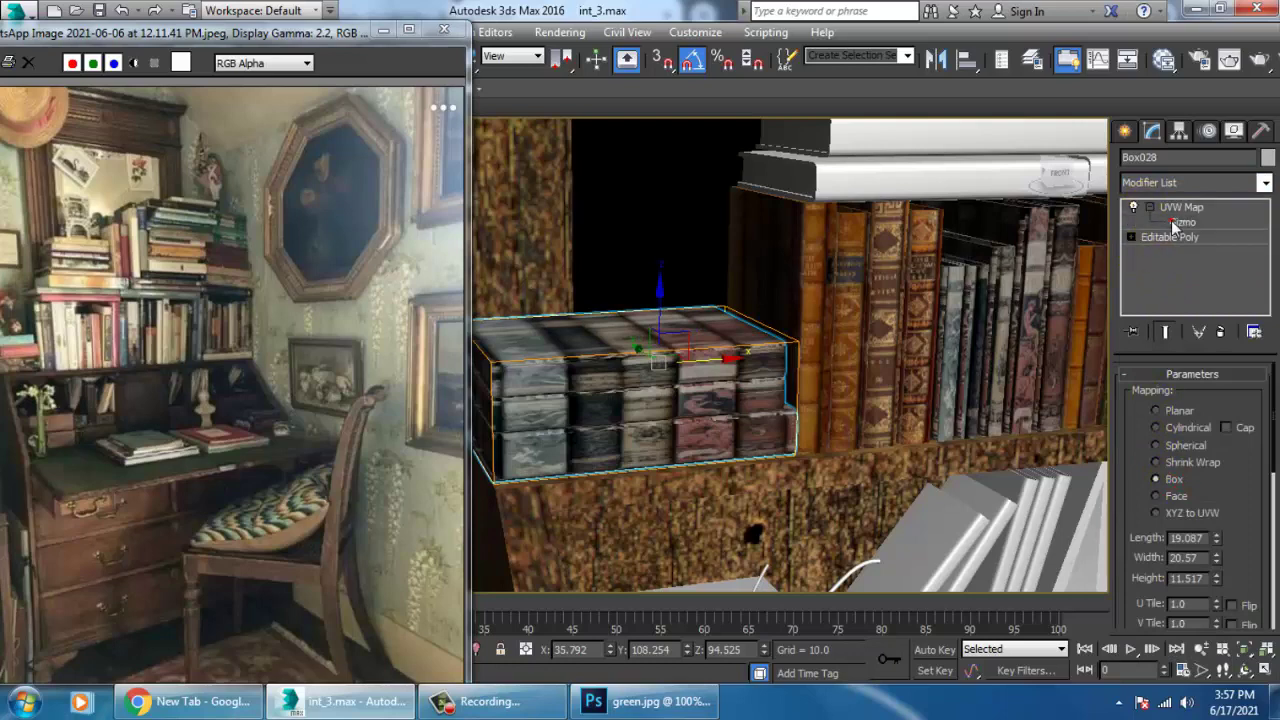
Rotate the UVW Map gizmo so the bitmap's spines run lengthwise along the stacked books, and fit it to the stack.
click(1171, 220)
key(e)
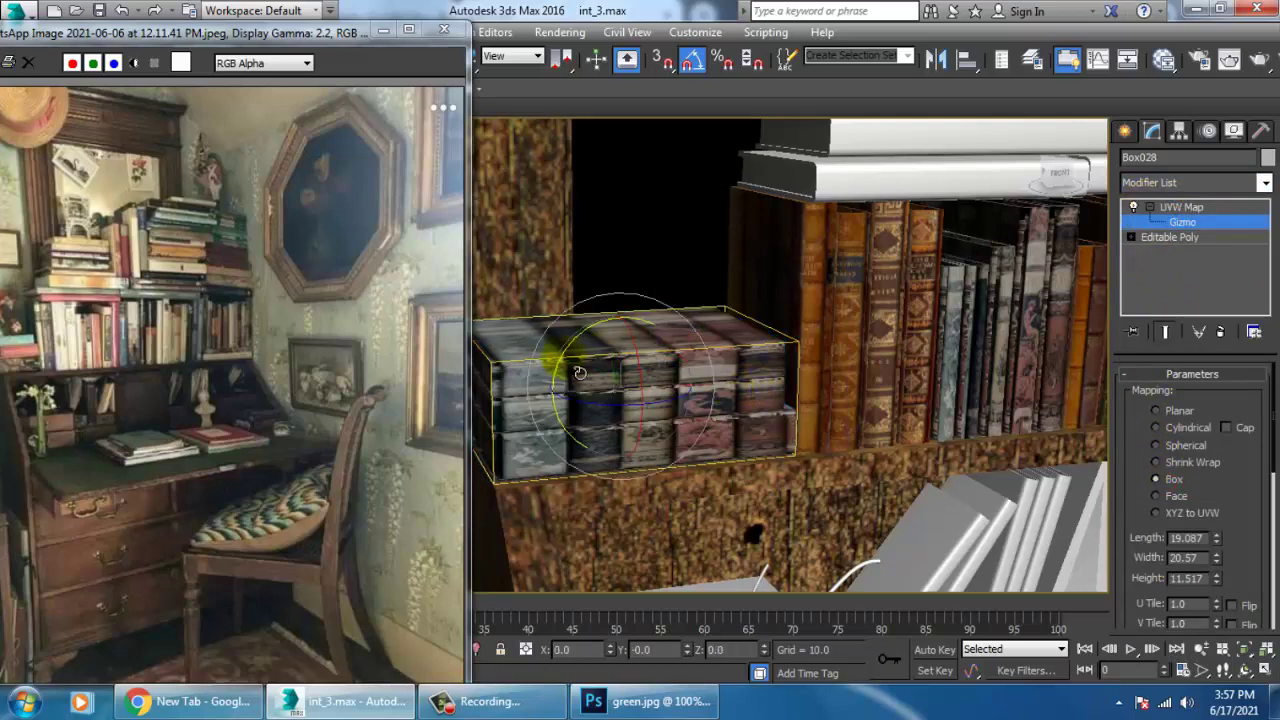
drag(588, 368, 585, 364)
key(w)
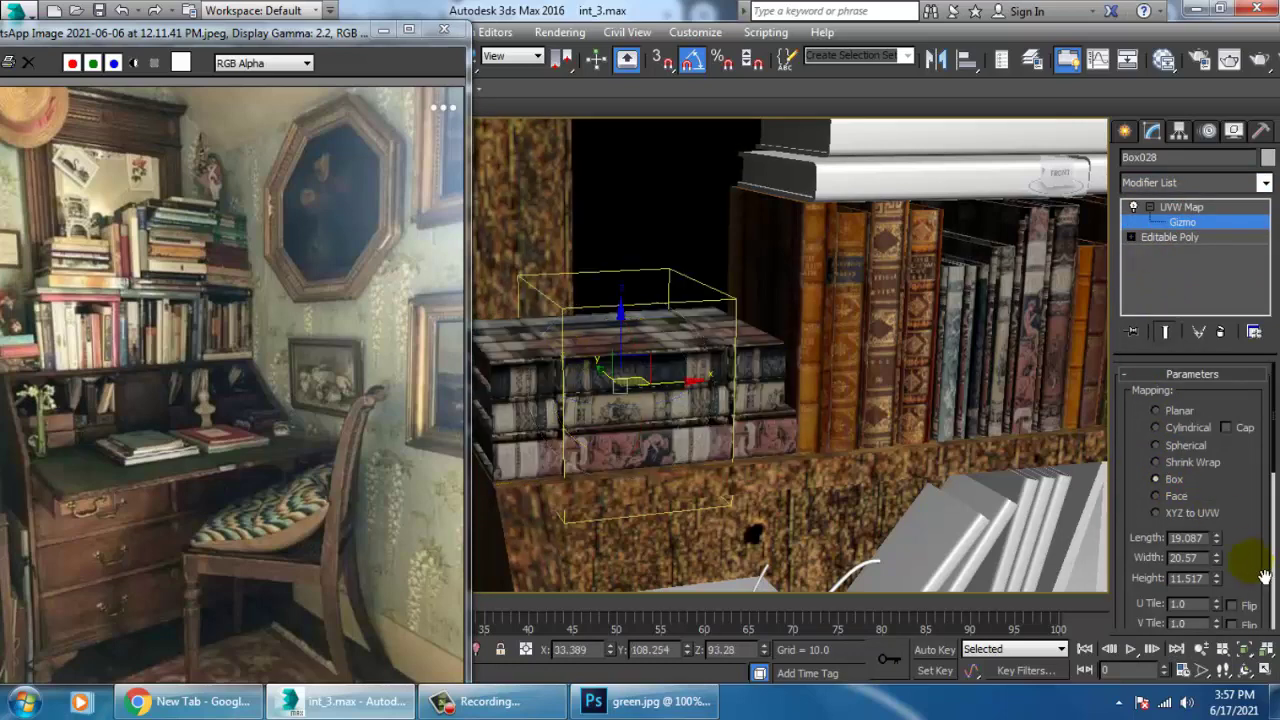
drag(1252, 590, 1271, 414)
drag(1247, 552, 1257, 291)
click(1162, 505)
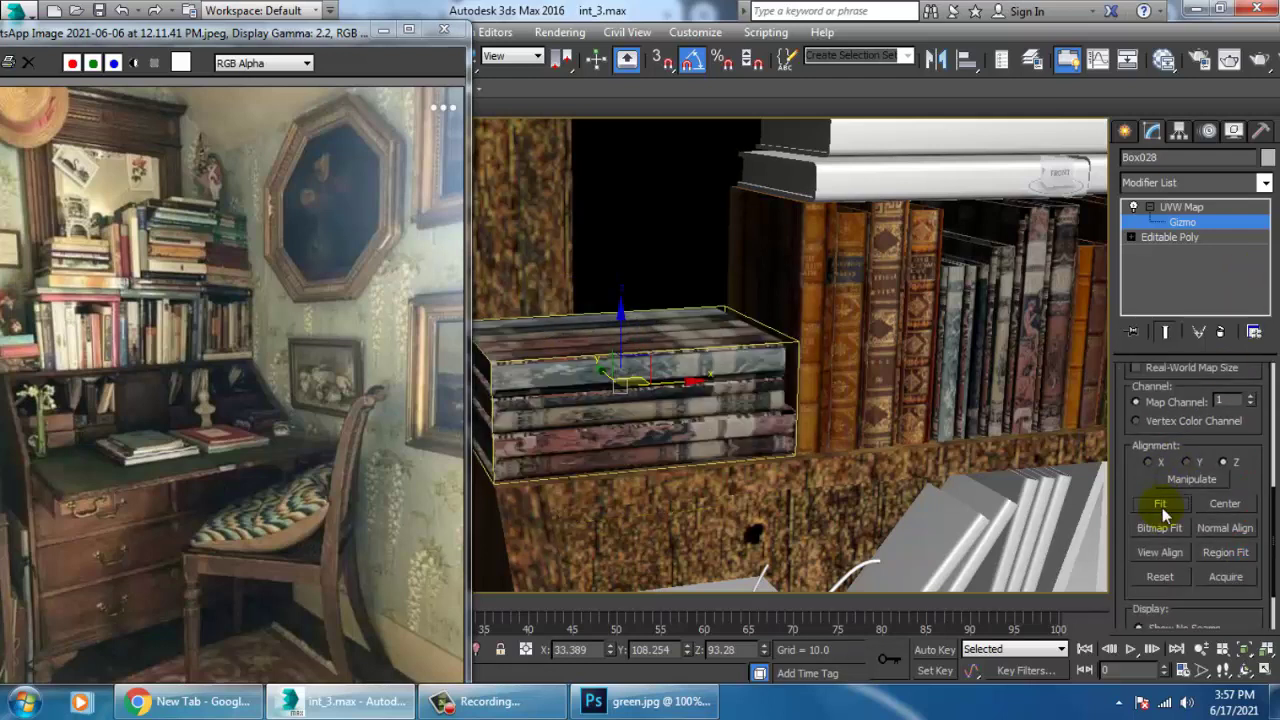
Adjust the mapping width until one spine covers each stacked book, and convert the stack to an editable poly.
scroll(1240, 566, up, 5)
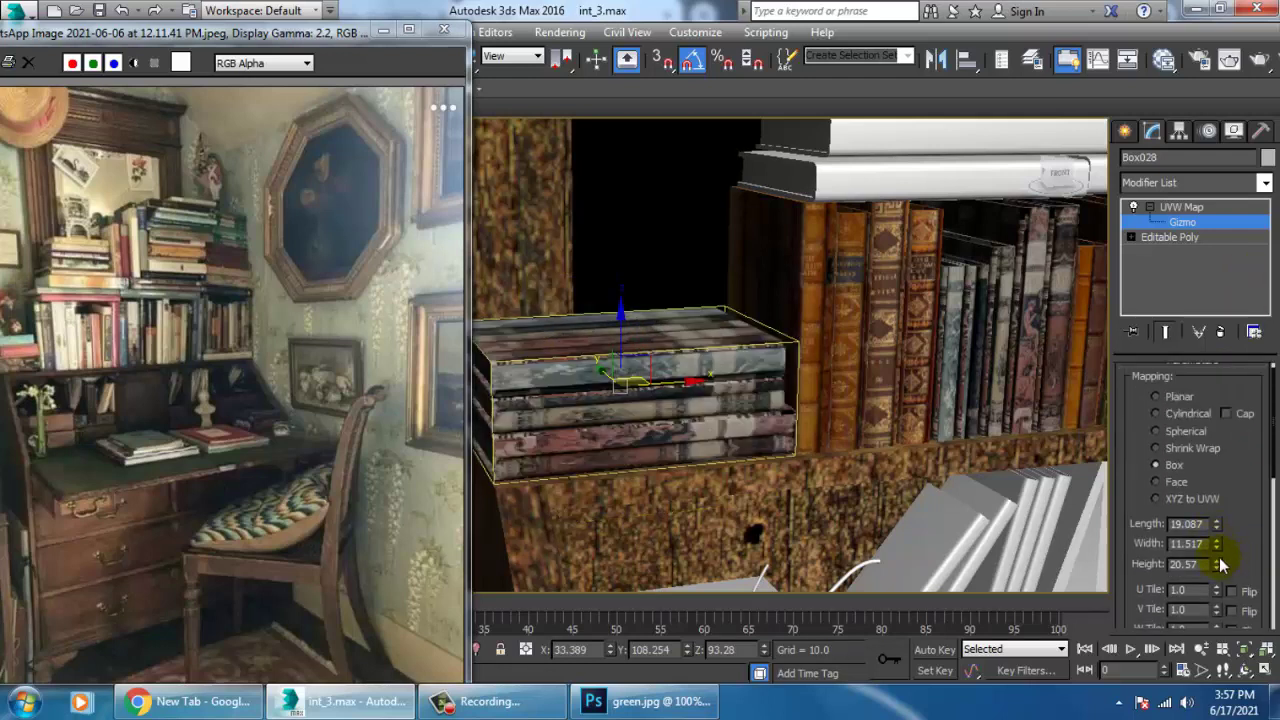
drag(1217, 543, 1242, 482)
alt+middle_drag(806, 428, 768, 380)
right_click(689, 380)
mouse_move(780, 571)
click(991, 588)
Select the page-end polygons of the three stacked books, assign the white VRayMtl, Material #268, to them, and leave polygon editing.
key(5)
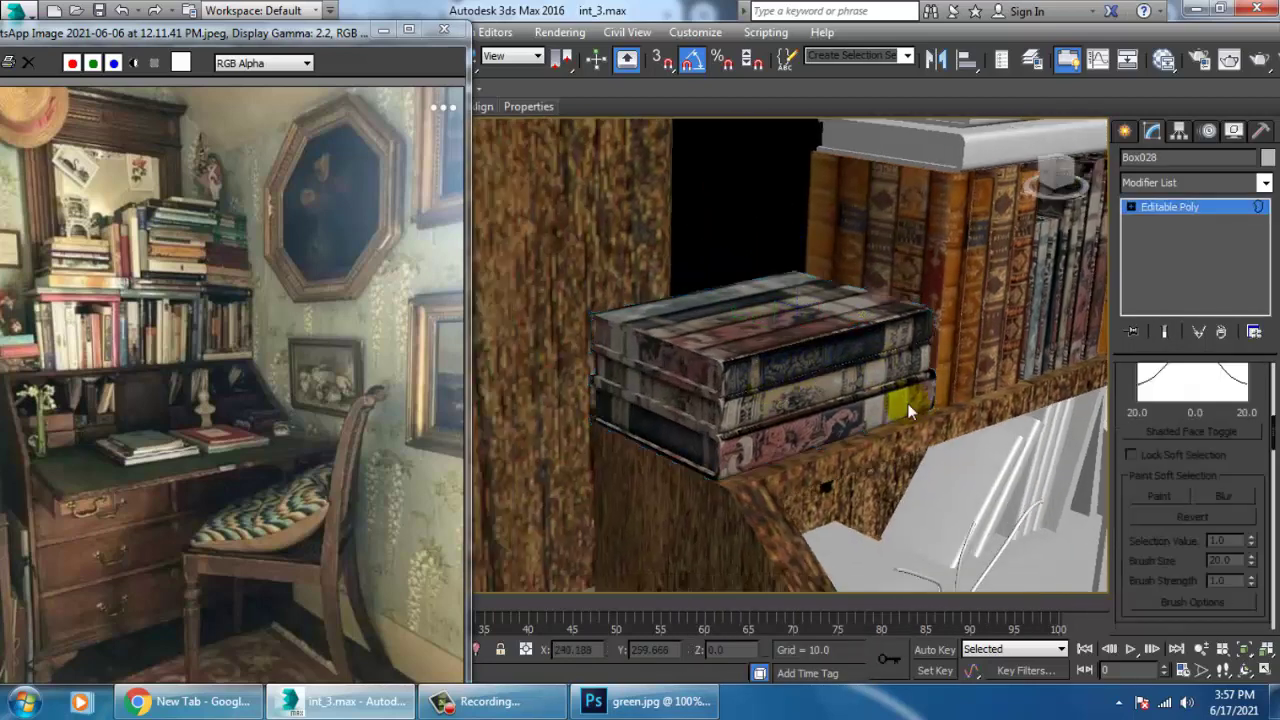
click(1131, 207)
click(1167, 267)
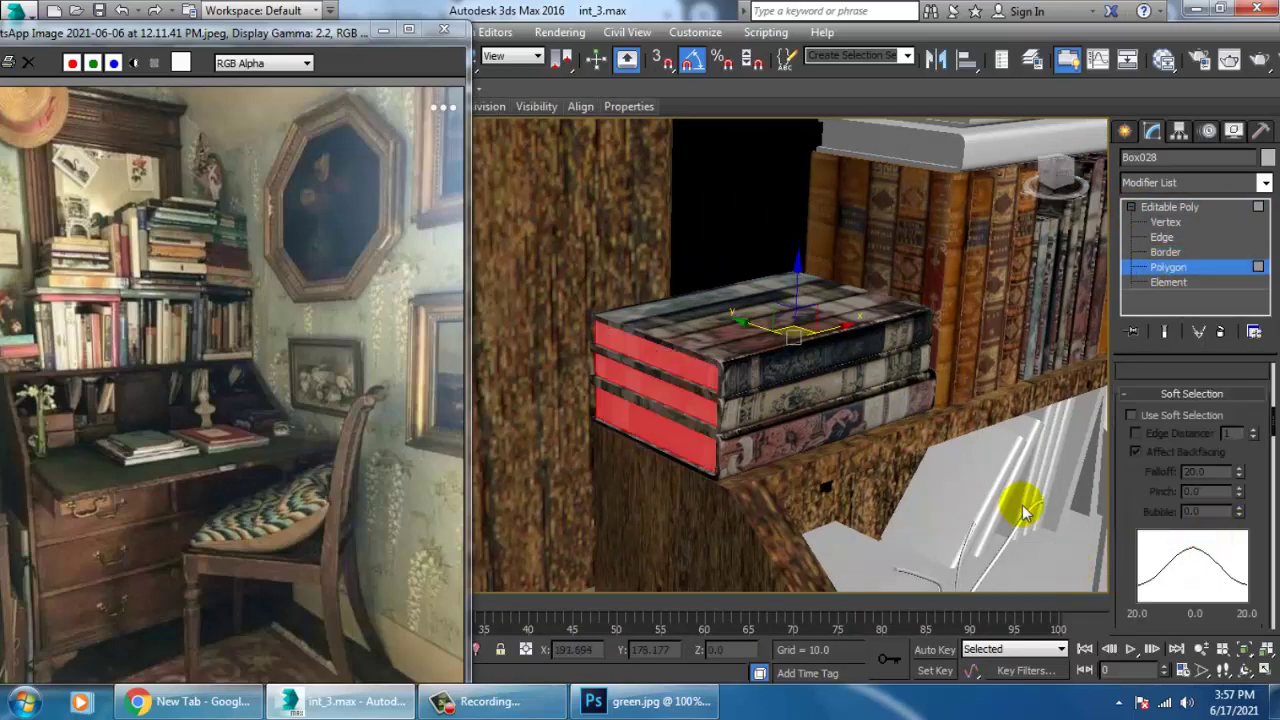
key(m)
scroll(603, 373, down, 6)
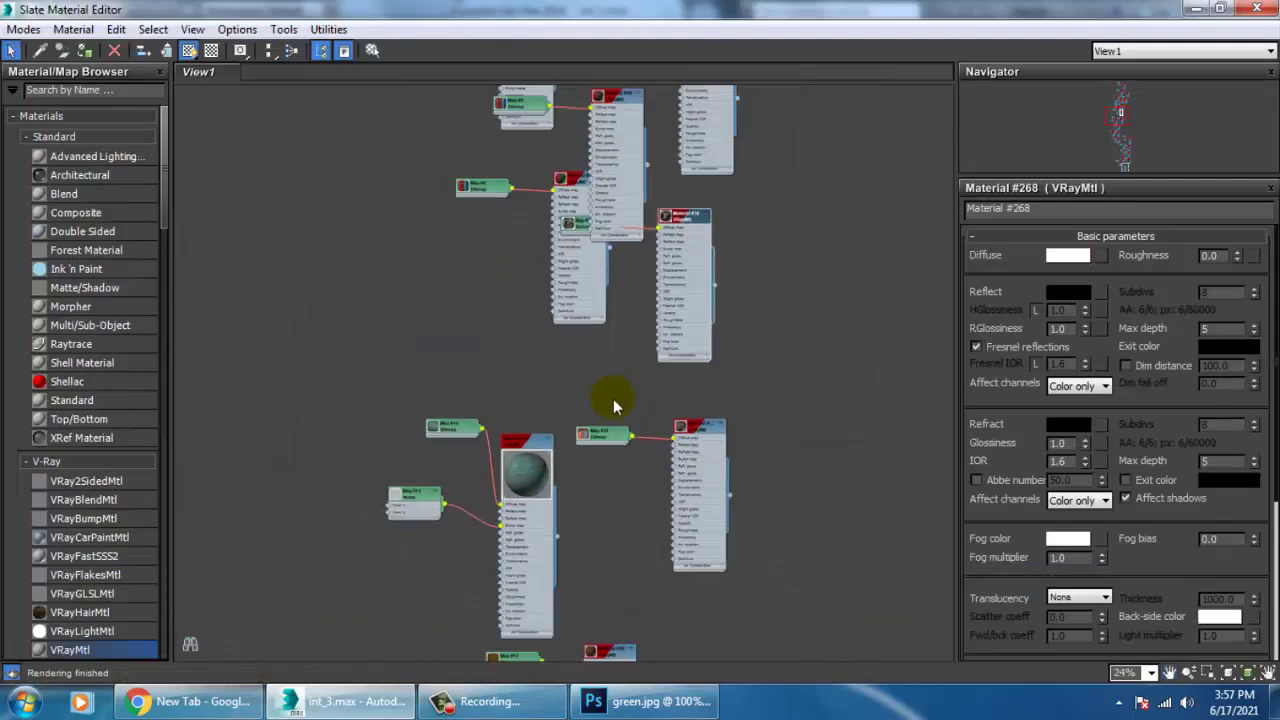
scroll(606, 330, up, 4)
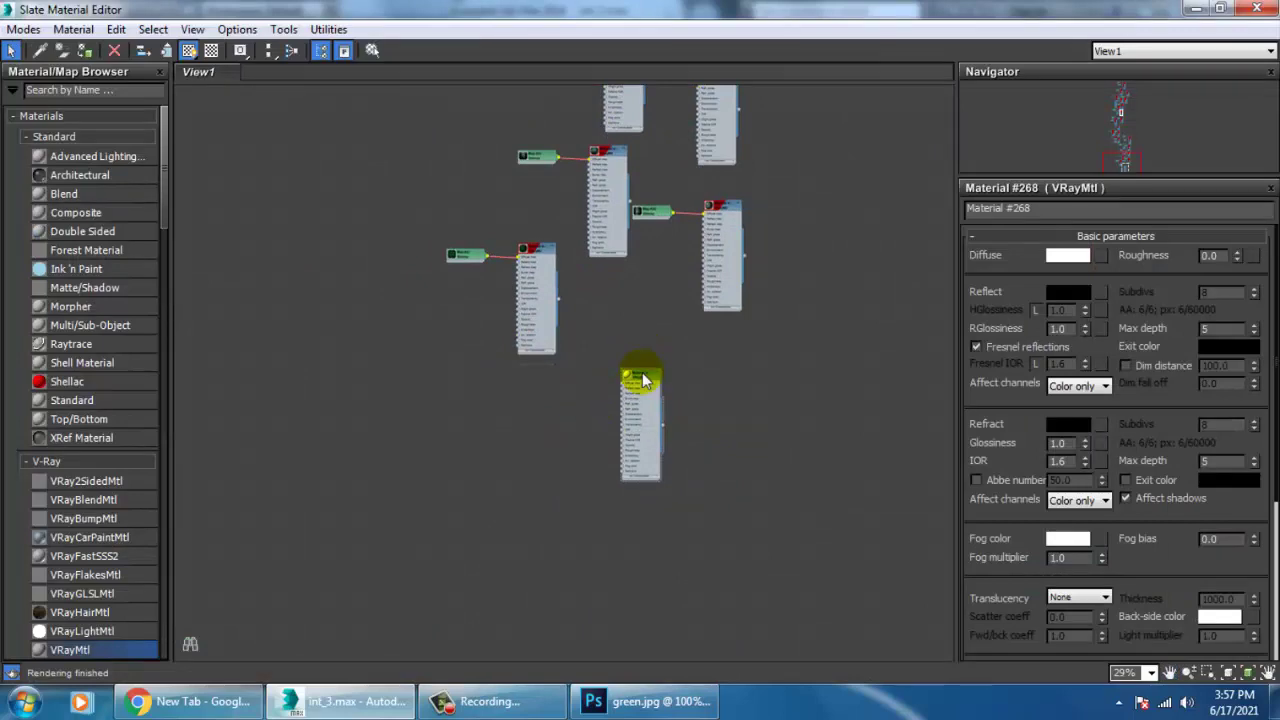
click(1203, 9)
scroll(925, 313, down, 5)
alt+middle_drag(925, 313, 824, 369)
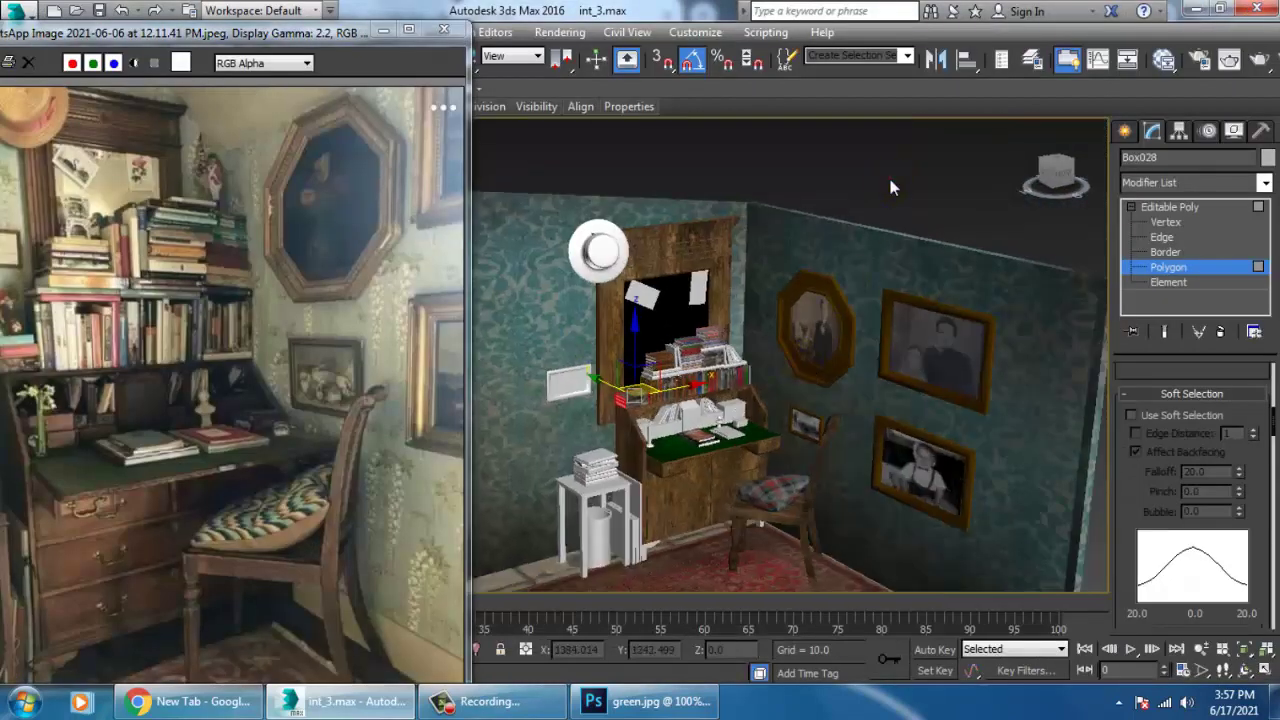
scroll(705, 330, up, 4)
middle_drag(703, 331, 928, 343)
click(1172, 207)
Select the inner picture polygon of the small untextured white frame on the wall beside the desk.
scroll(822, 346, up, 6)
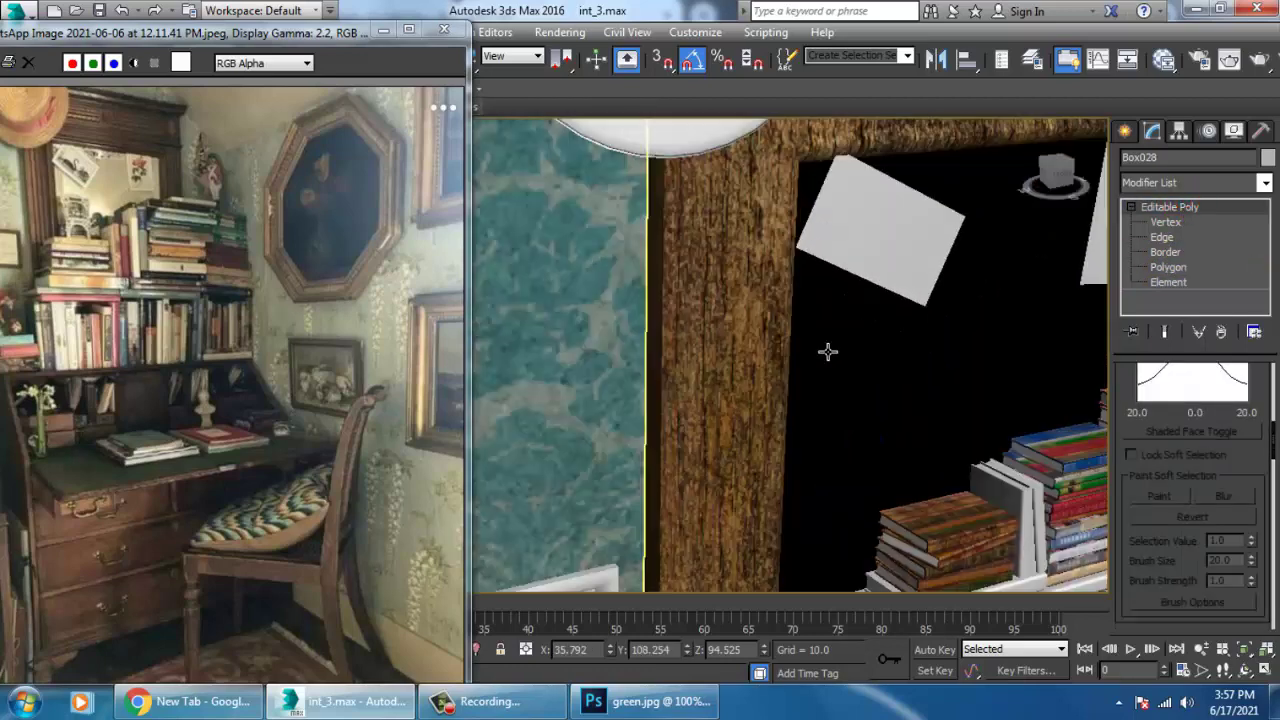
click(880, 237)
alt+middle_drag(883, 236, 874, 229)
scroll(763, 331, down, 5)
middle_drag(650, 409, 908, 363)
click(746, 376)
scroll(746, 376, up, 3)
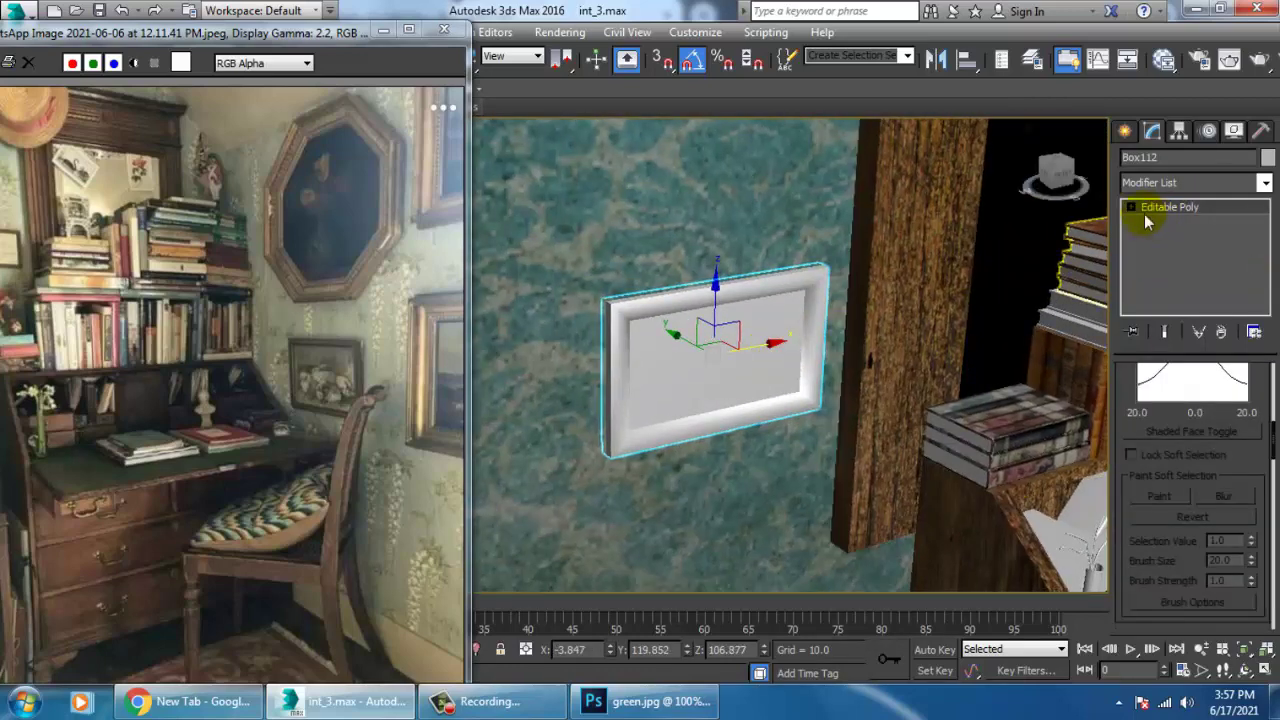
click(1172, 267)
click(678, 384)
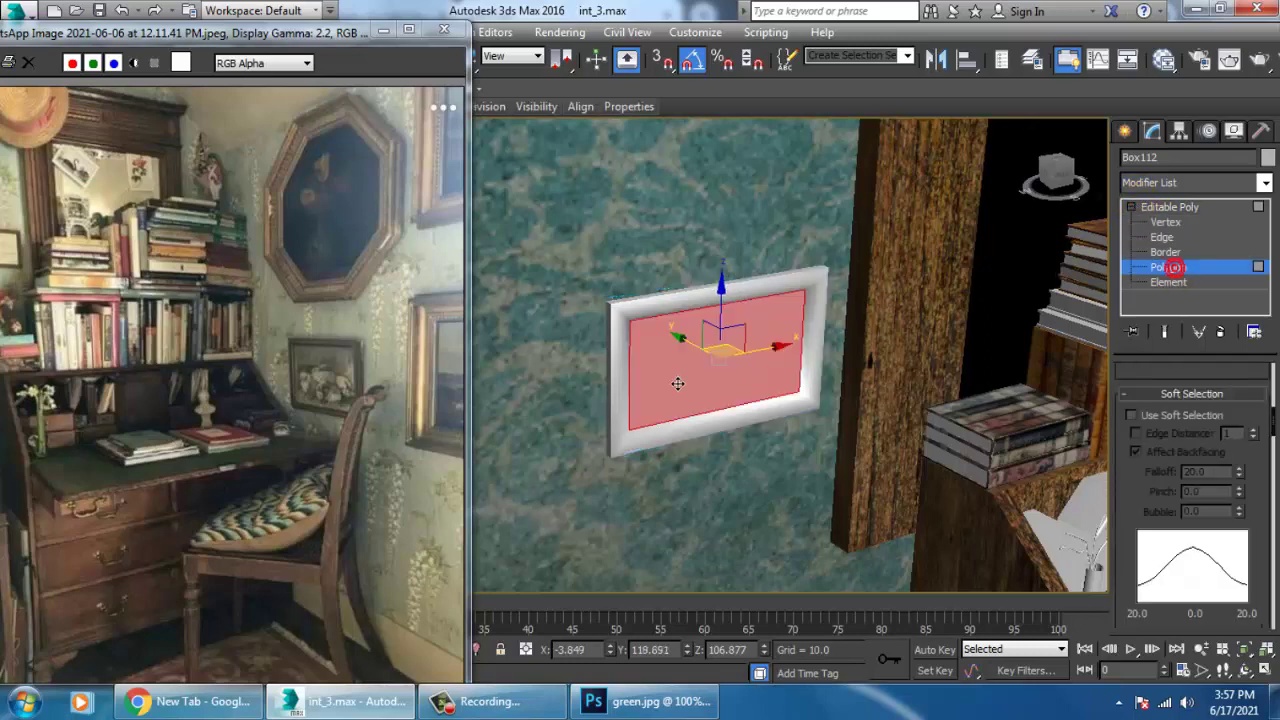
Create a new VRayMtl with the vintage car image 3.jpg as its diffuse bitmap and assign it to the selected picture polygon.
key(m)
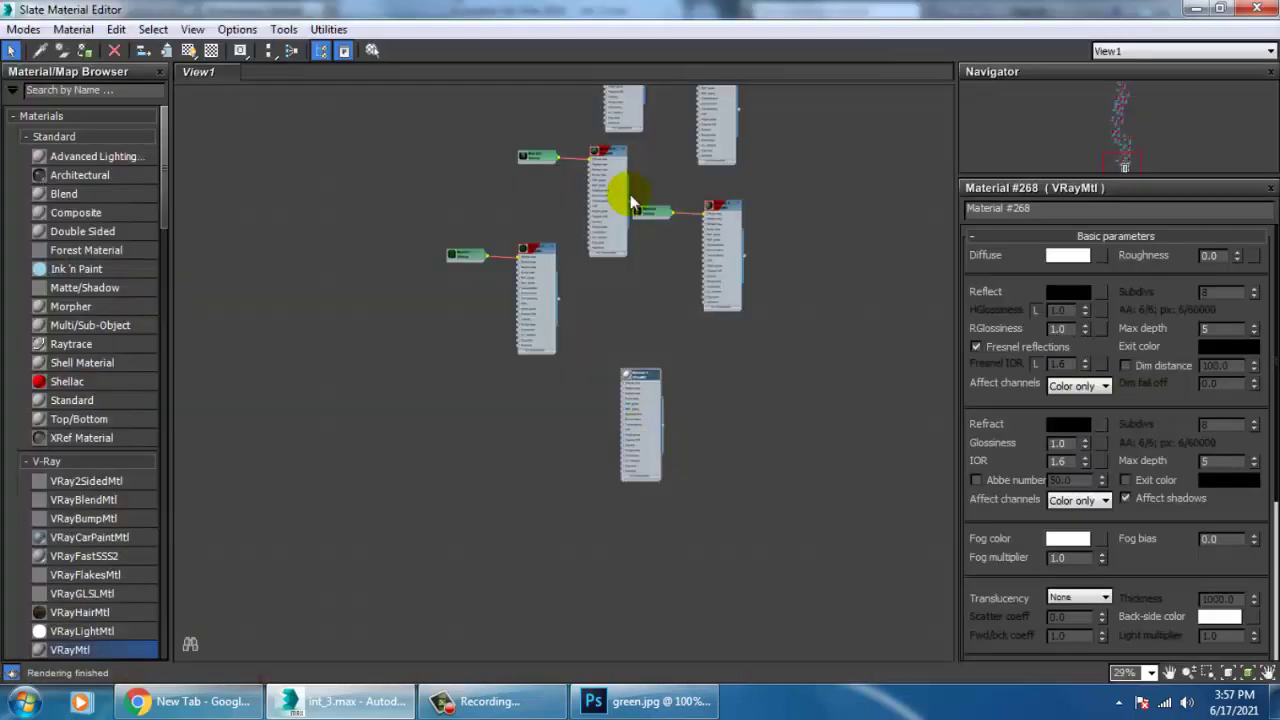
middle_drag(735, 360, 745, 280)
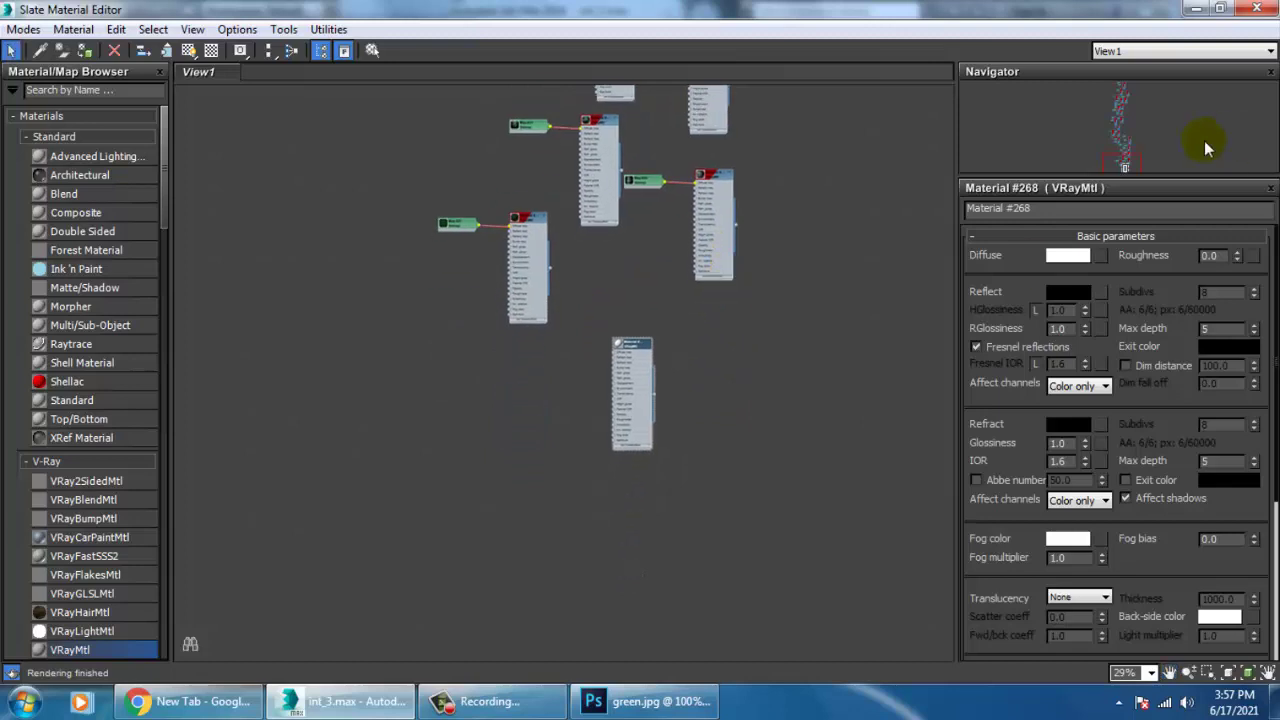
middle_drag(703, 405, 702, 280)
scroll(702, 280, up, 2)
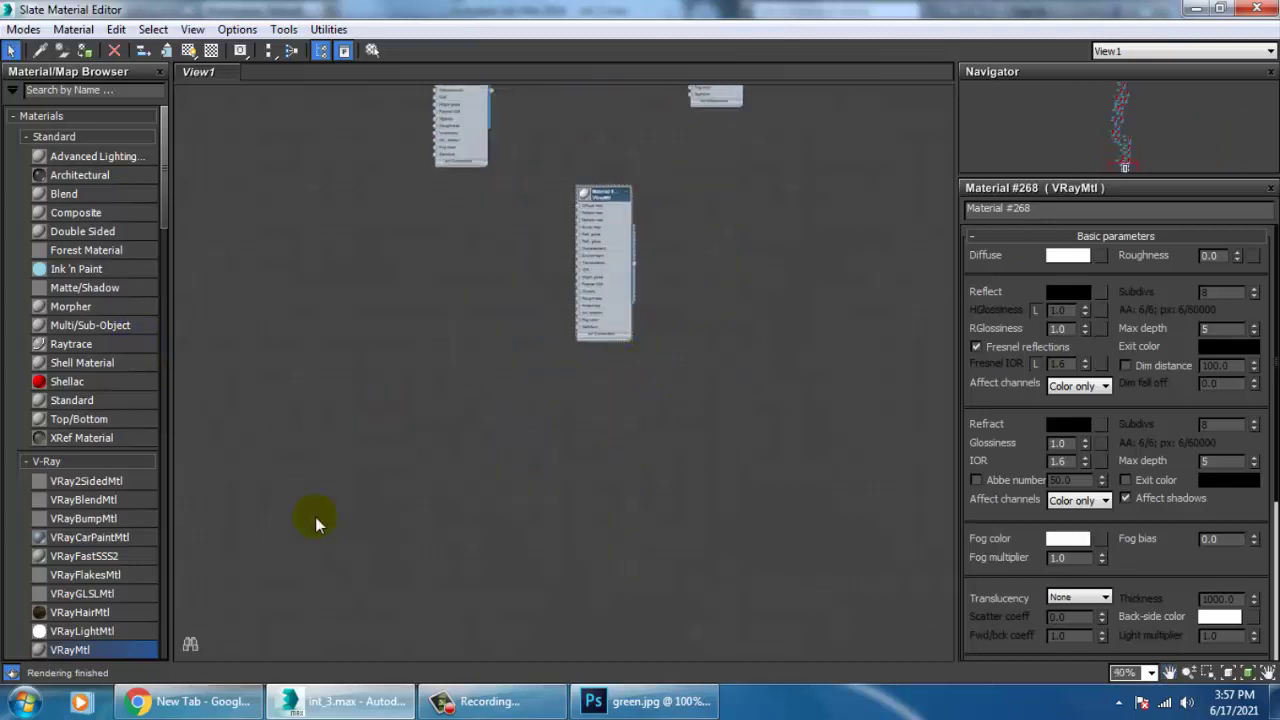
drag(625, 417, 625, 416)
double_click(625, 416)
click(1101, 256)
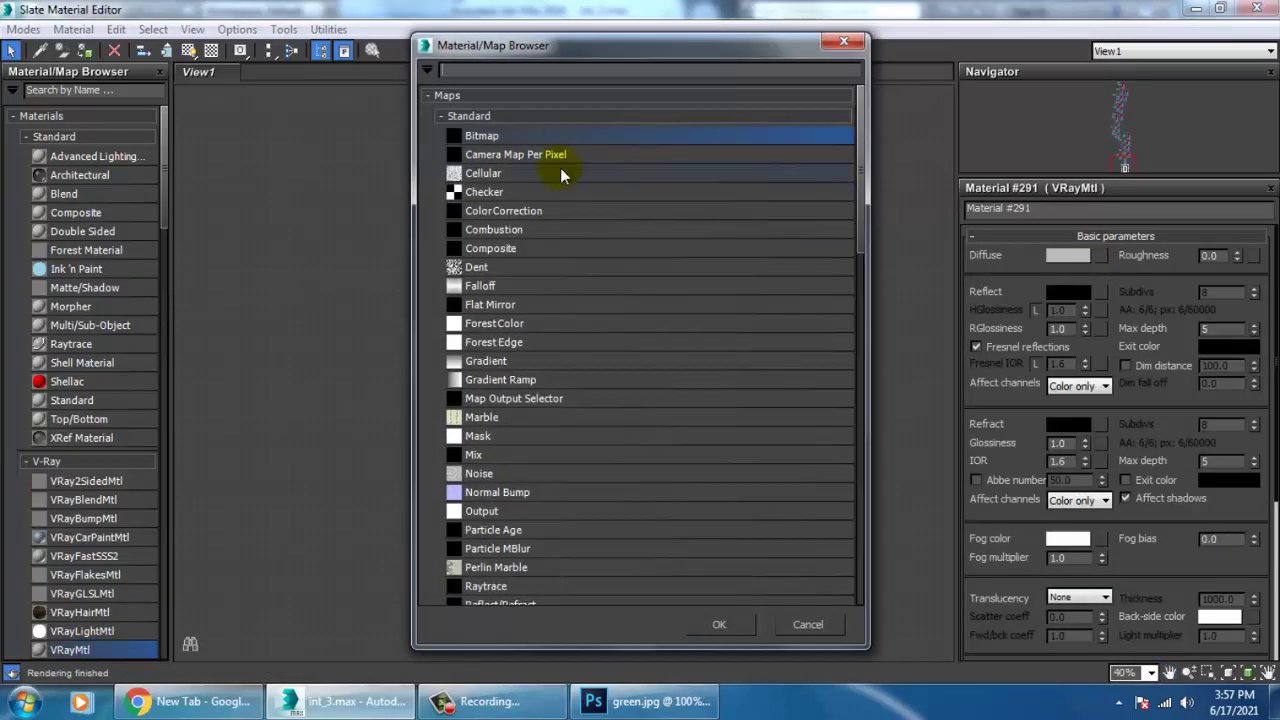
double_click(505, 136)
click(458, 160)
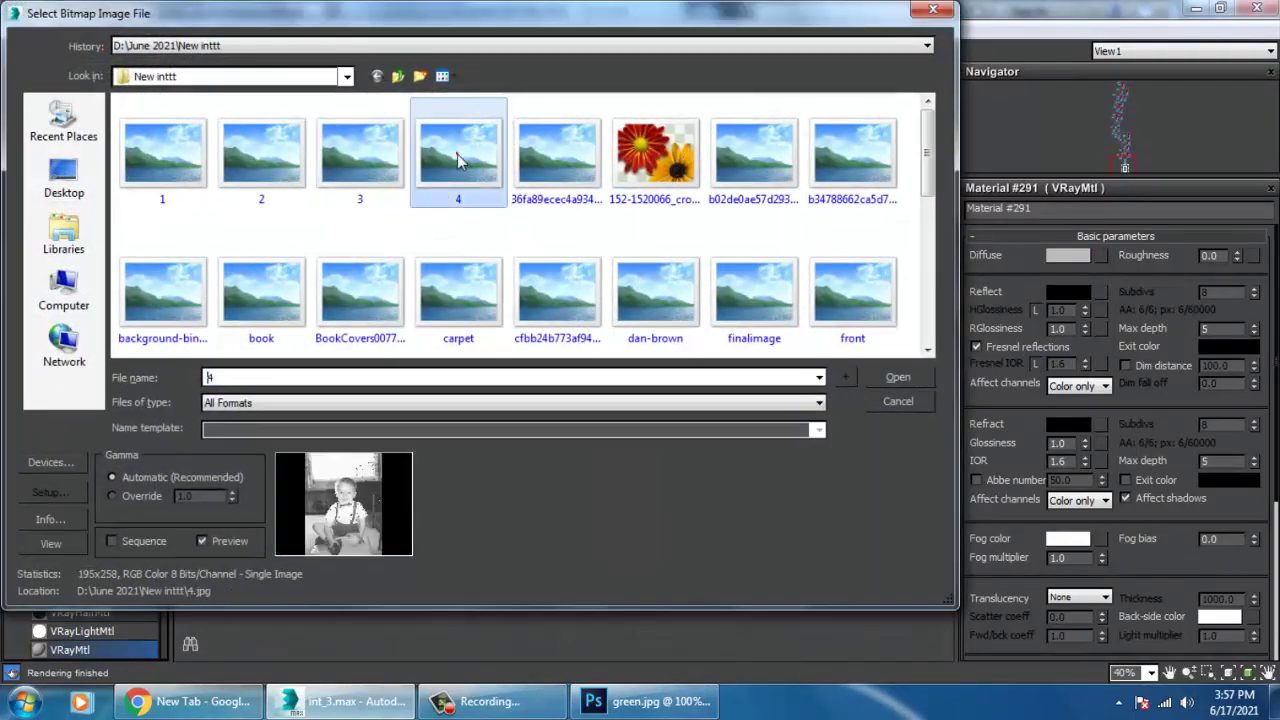
click(360, 165)
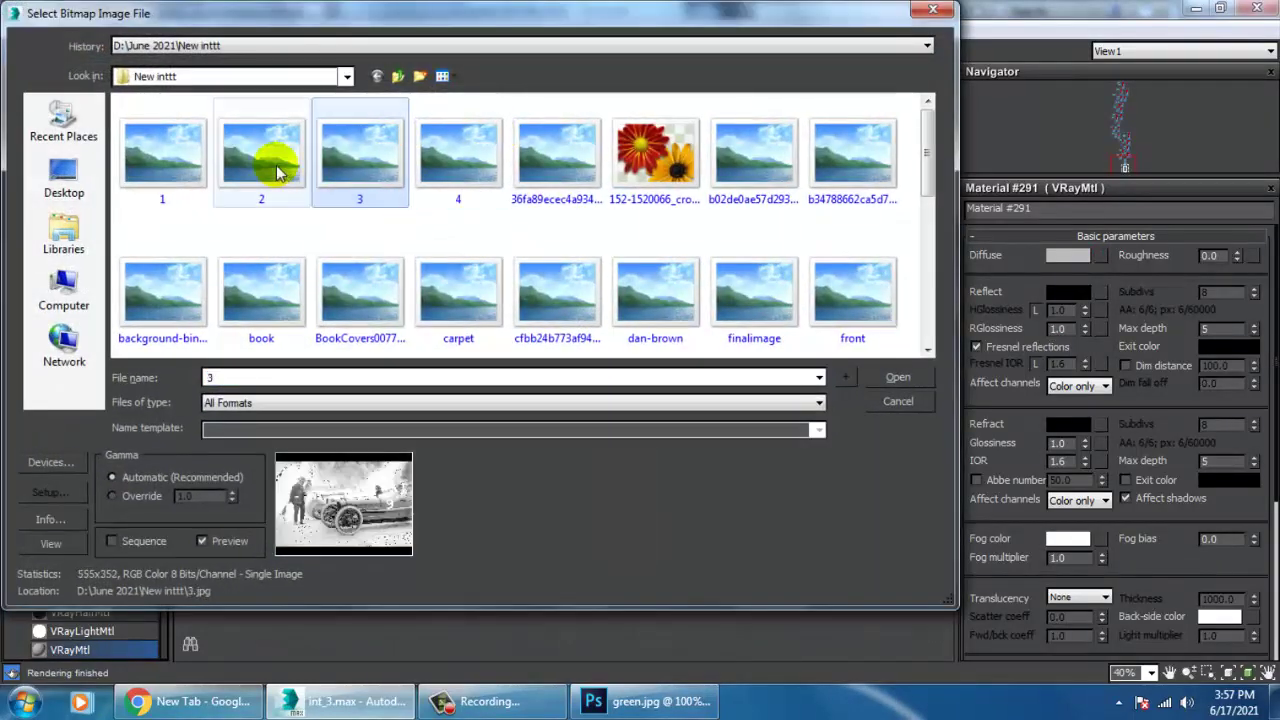
double_click(379, 166)
click(86, 51)
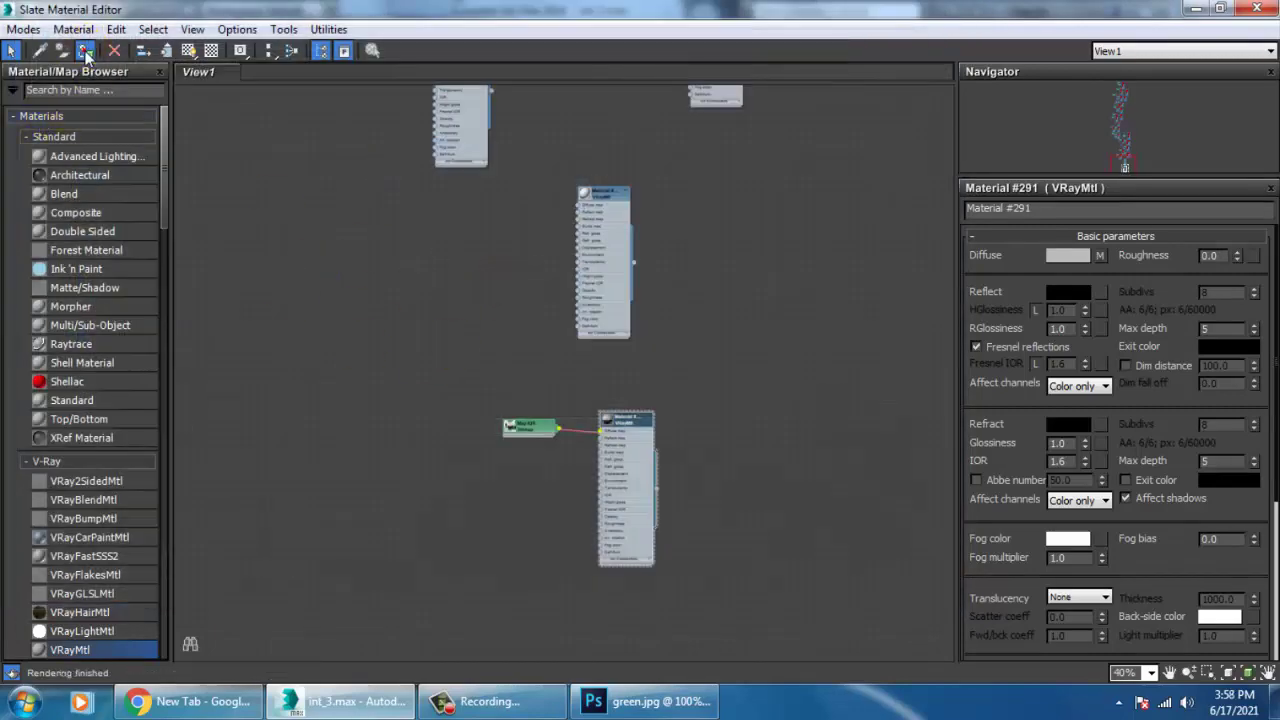
click(1196, 8)
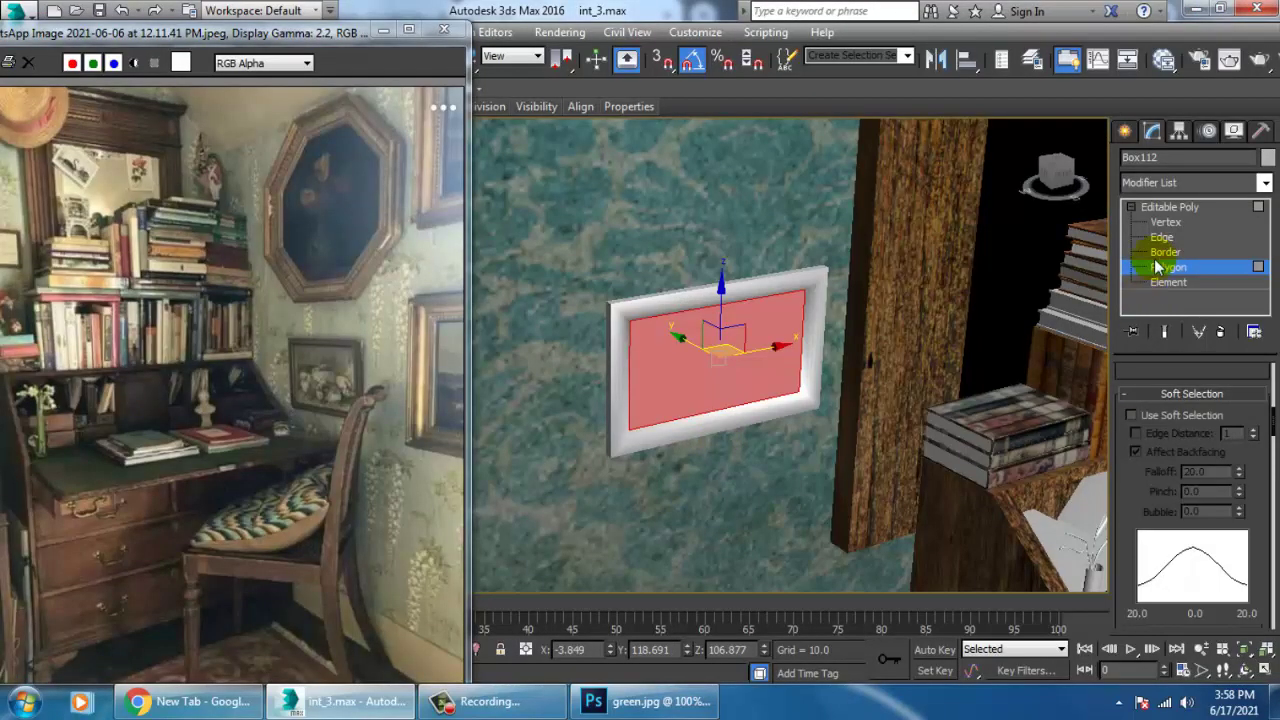
click(1178, 183)
scroll(1180, 400, down, 5)
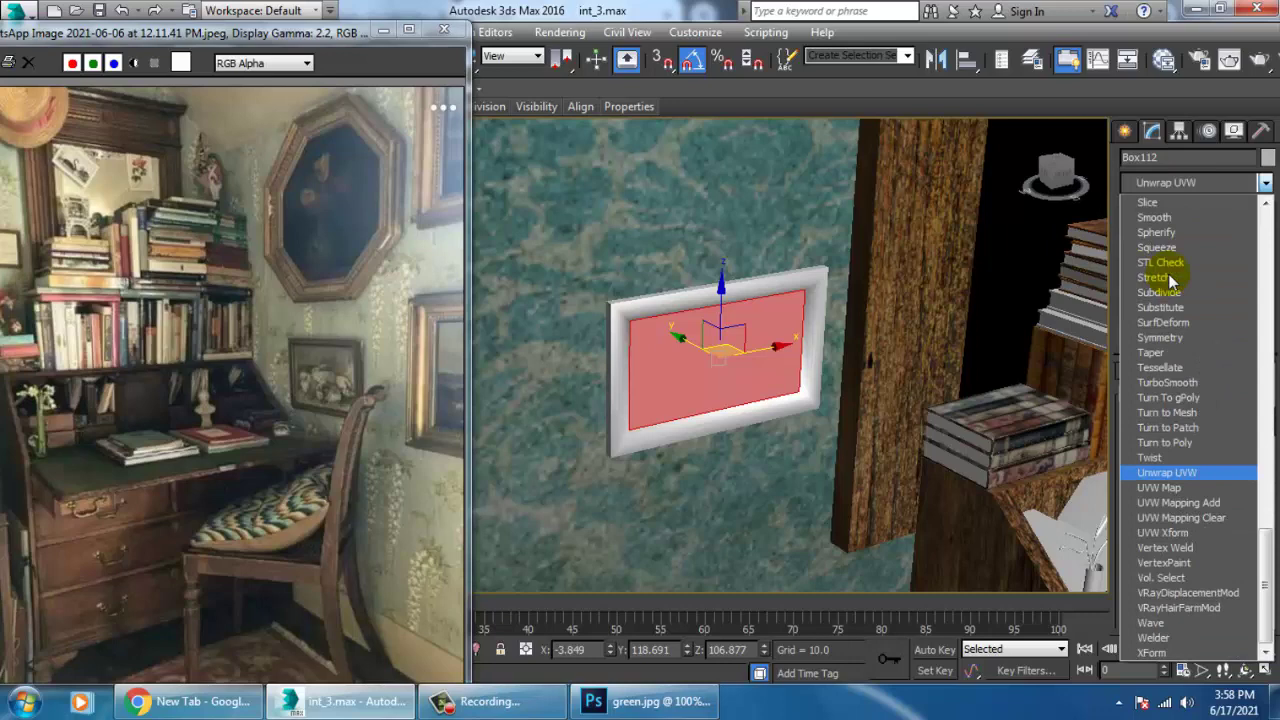
click(1165, 486)
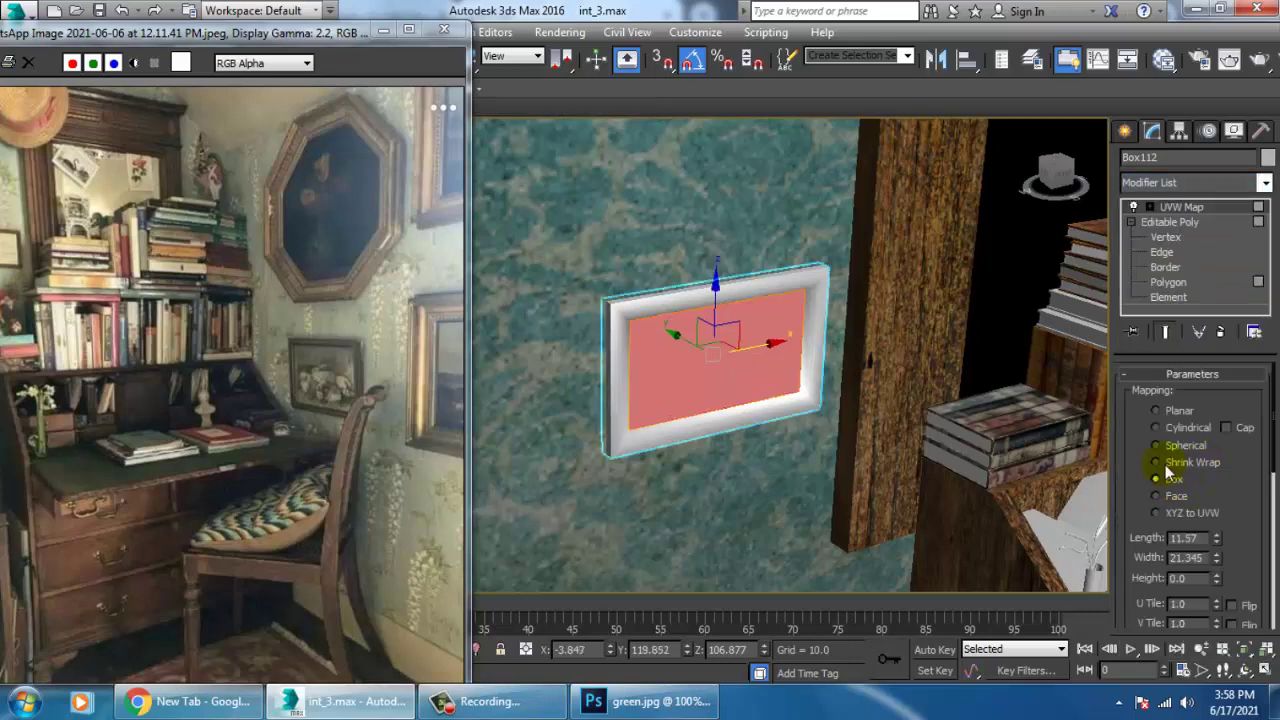
click(768, 368)
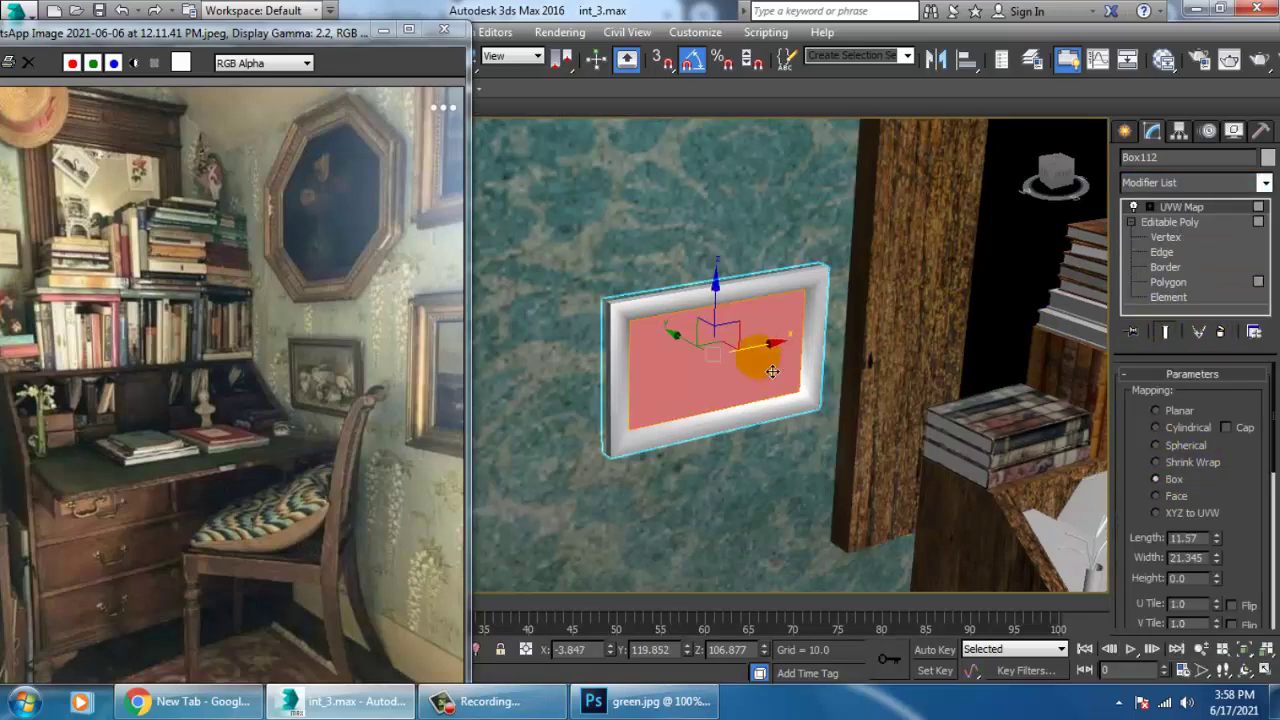
key(ctrl+i)
click(770, 370)
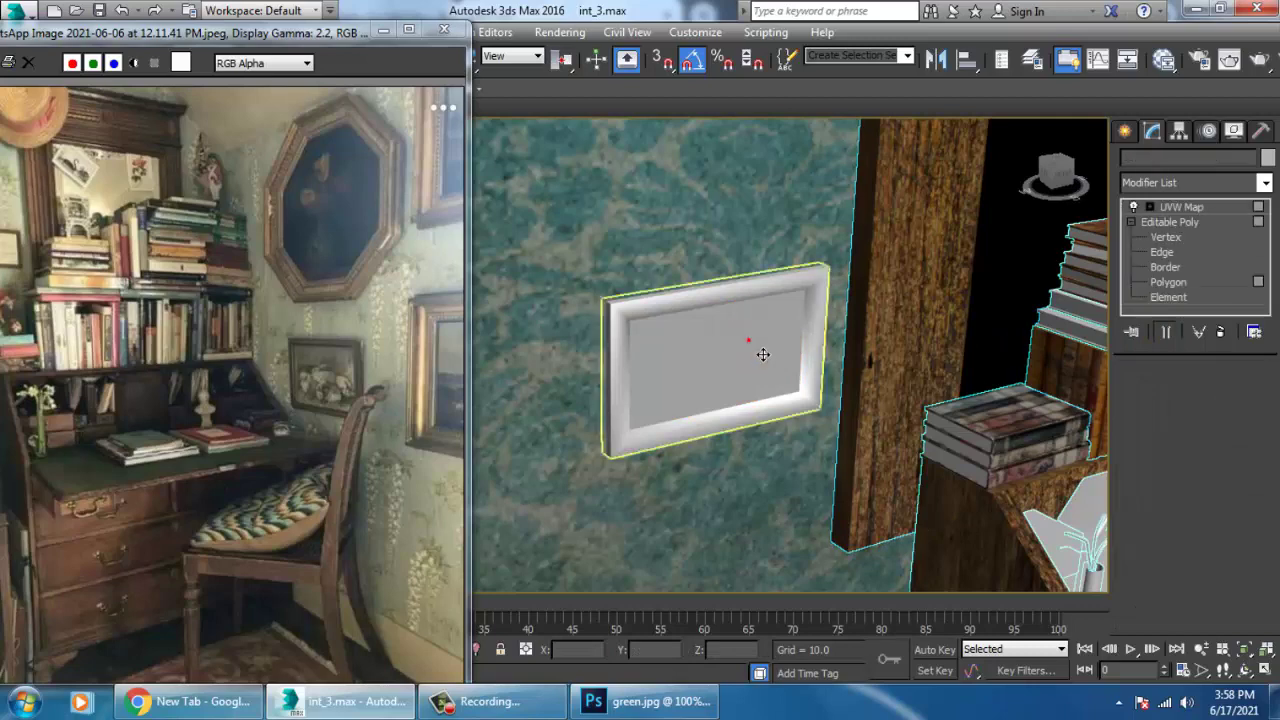
click(1218, 333)
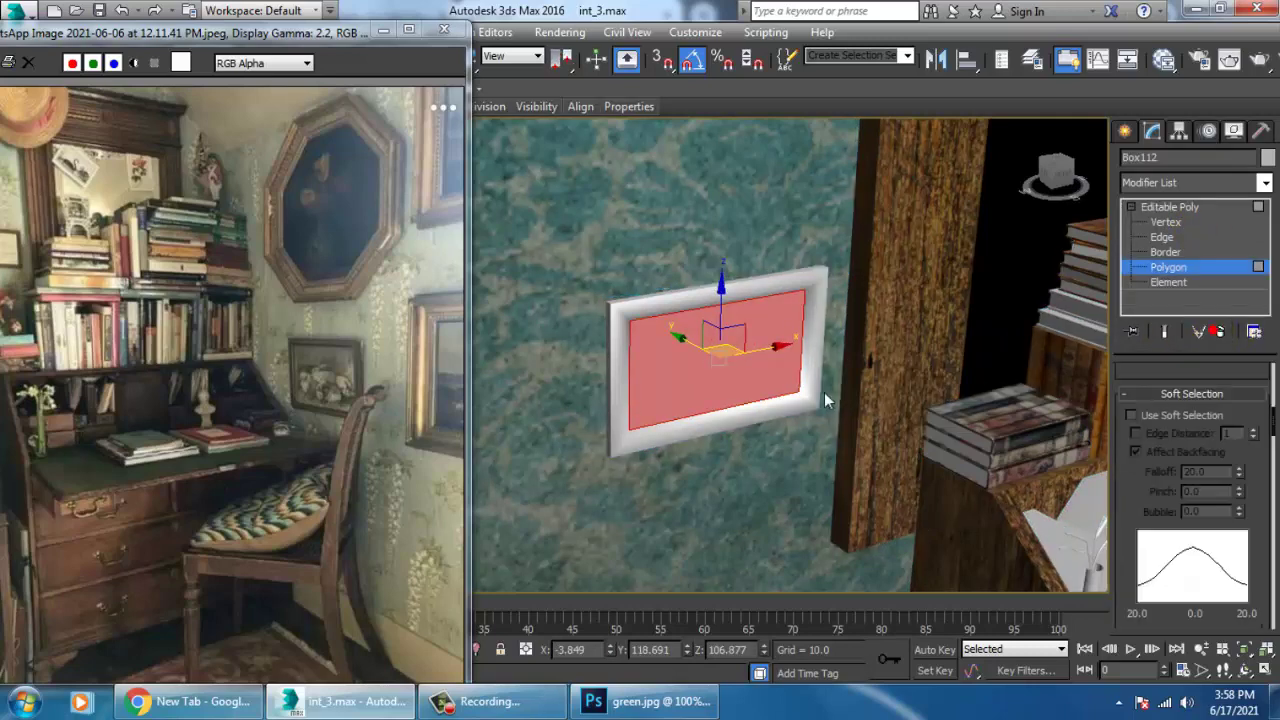
click(1183, 180)
scroll(1193, 310, down, 10)
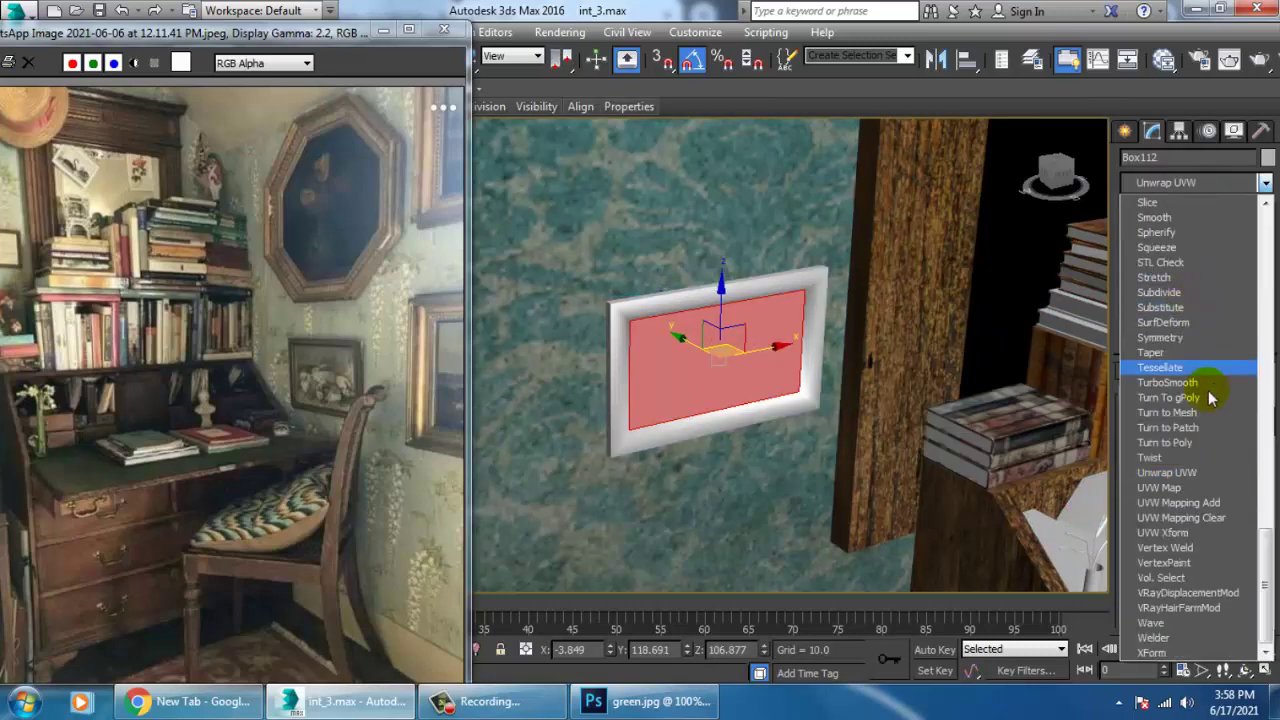
click(1188, 472)
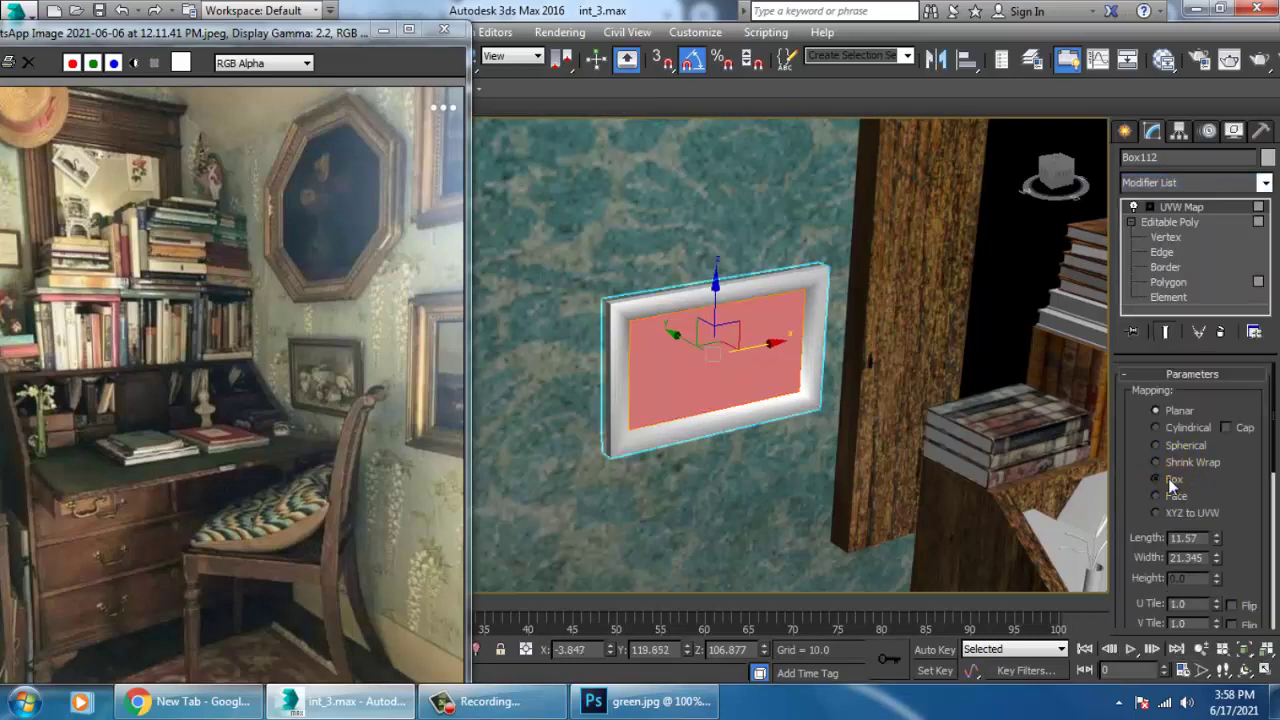
click(1170, 481)
key(m)
scroll(630, 438, up, 6)
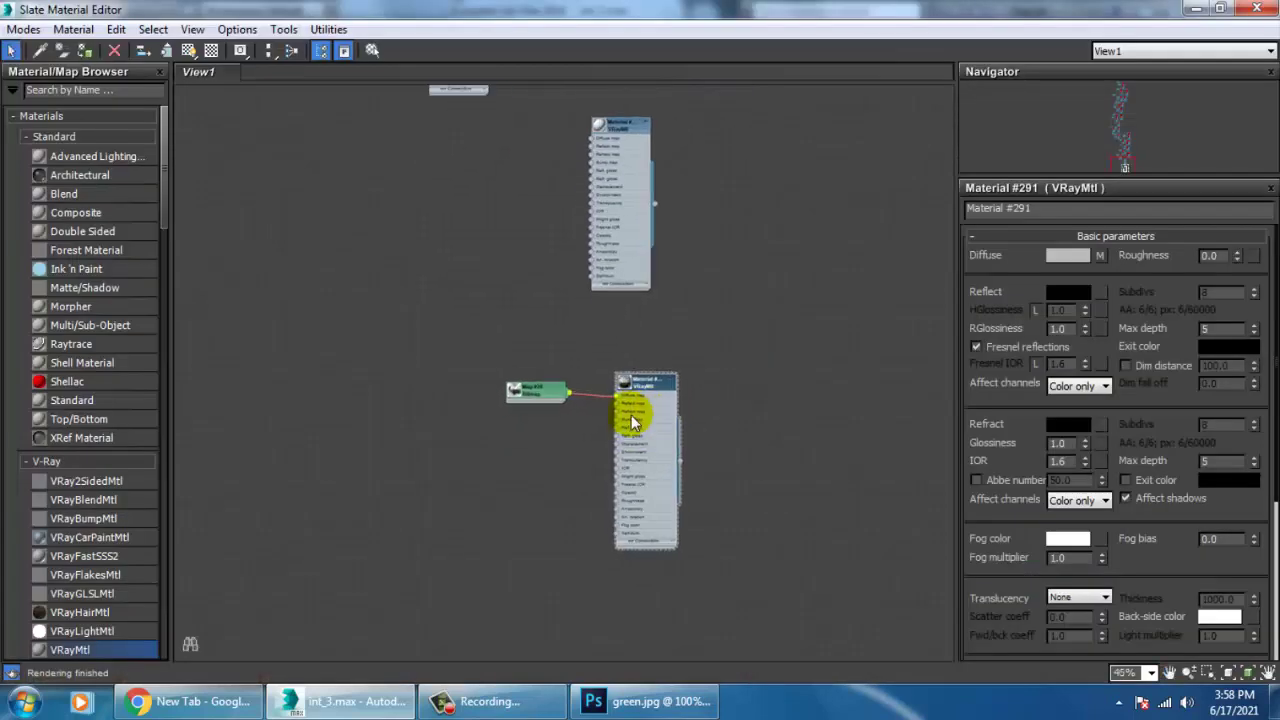
scroll(637, 378, up, 1)
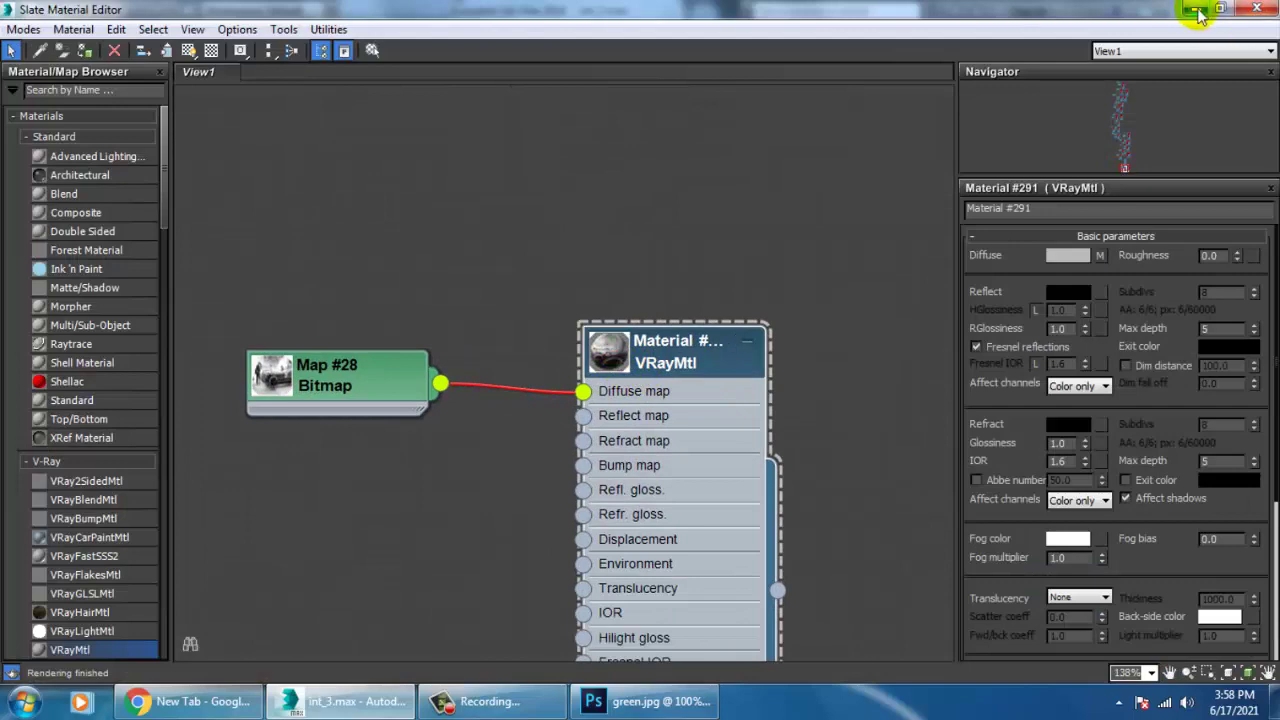
click(1197, 12)
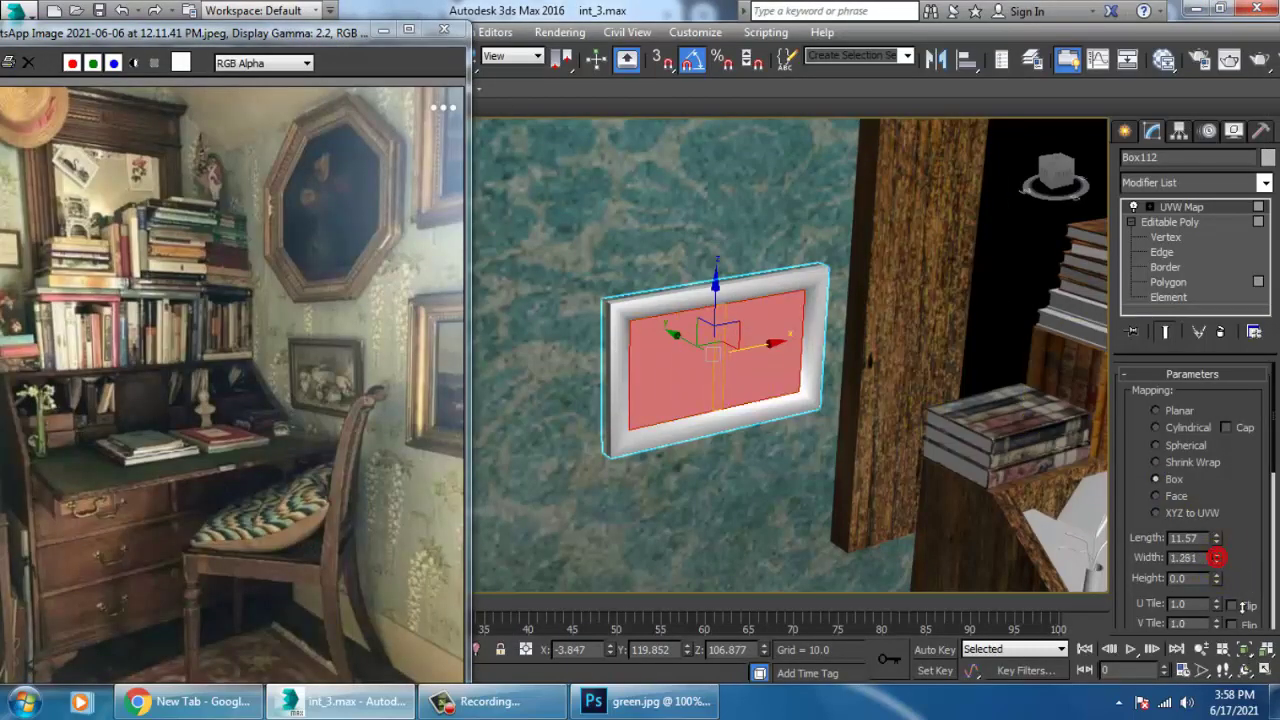
click(1222, 333)
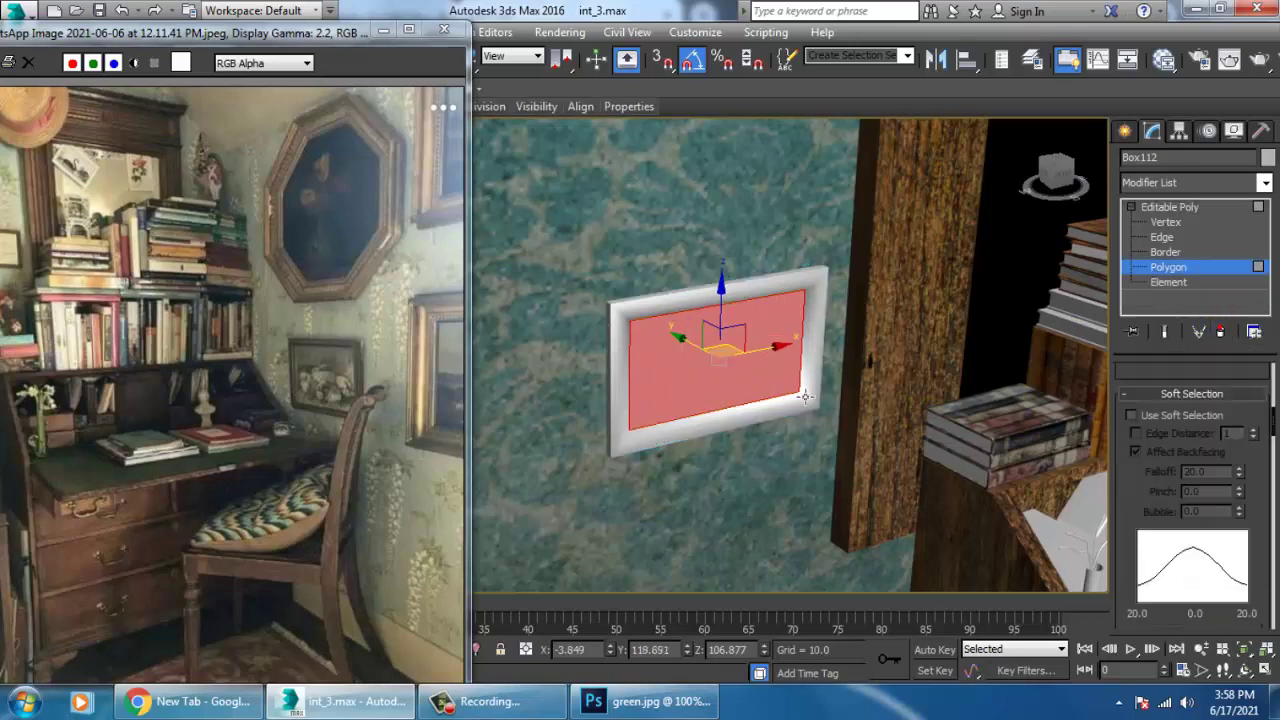
Display the vintage car material, Material #291, shaded in the viewport on the frame's picture polygon.
key(m)
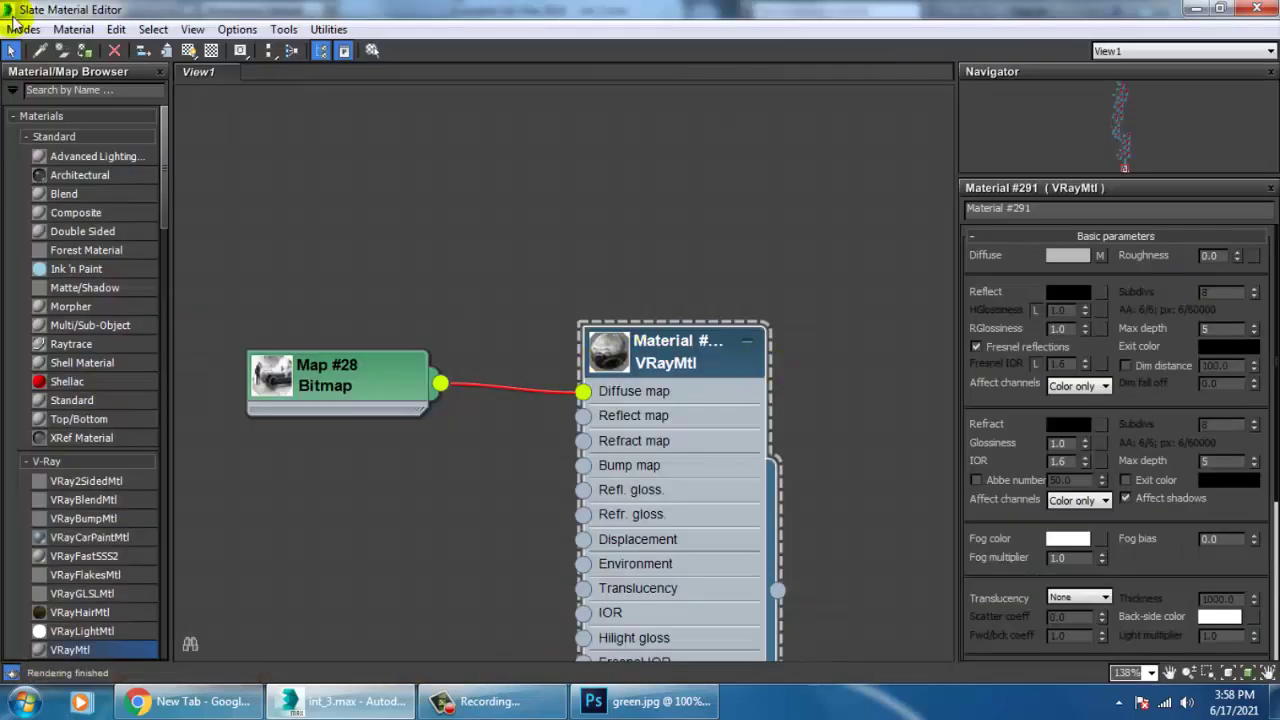
click(188, 50)
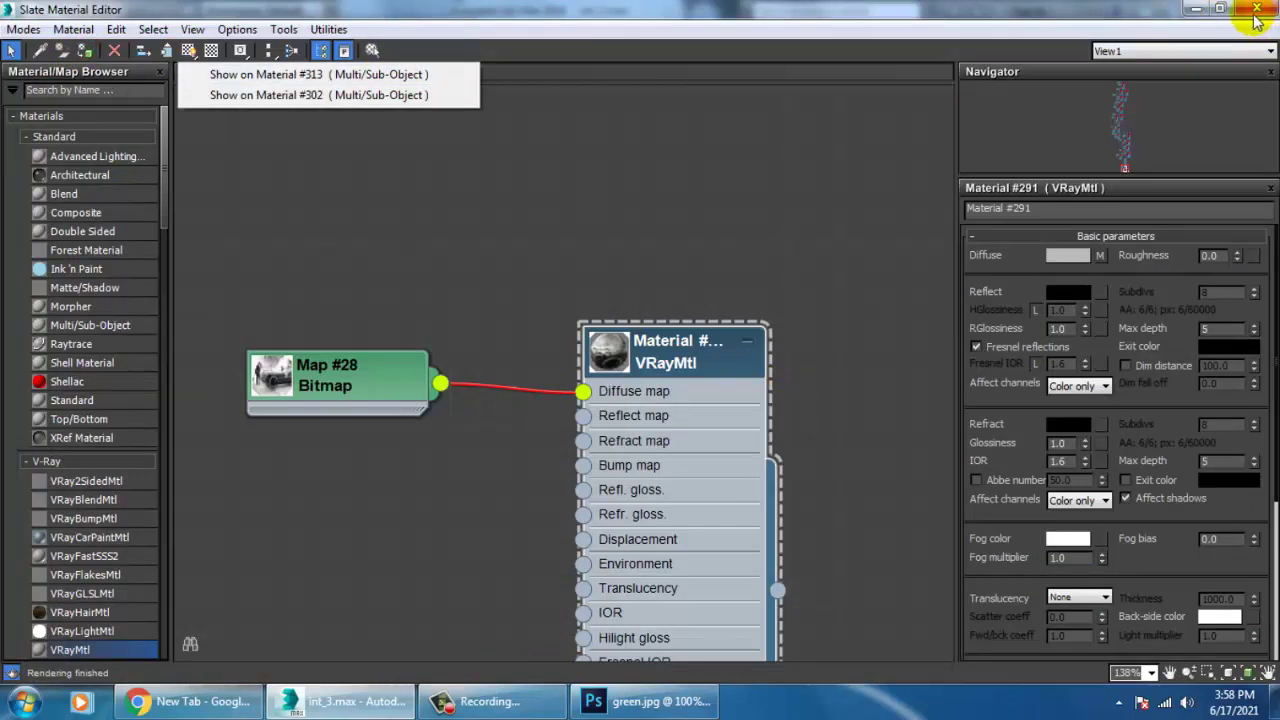
click(1197, 10)
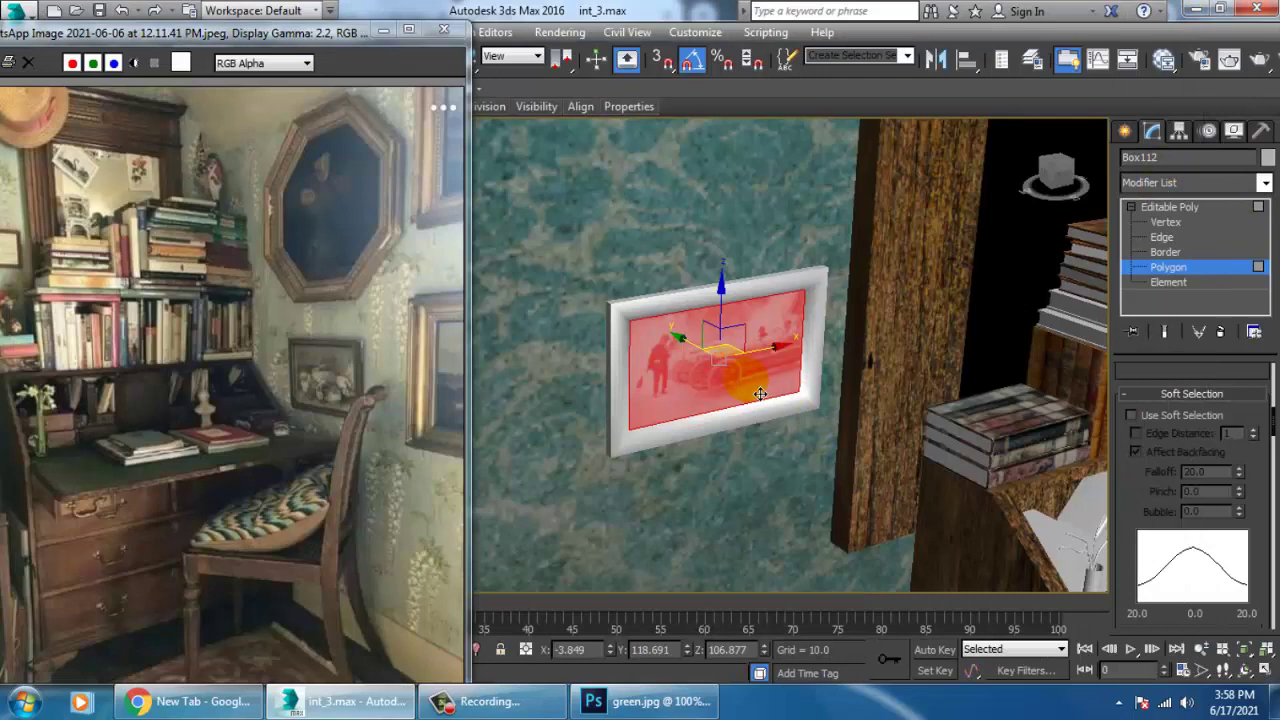
Invert the polygon selection to the small frame's border and assign the brown metal VRayMtl to it.
key(ctrl+i)
middle_drag(754, 360, 748, 355)
key(m)
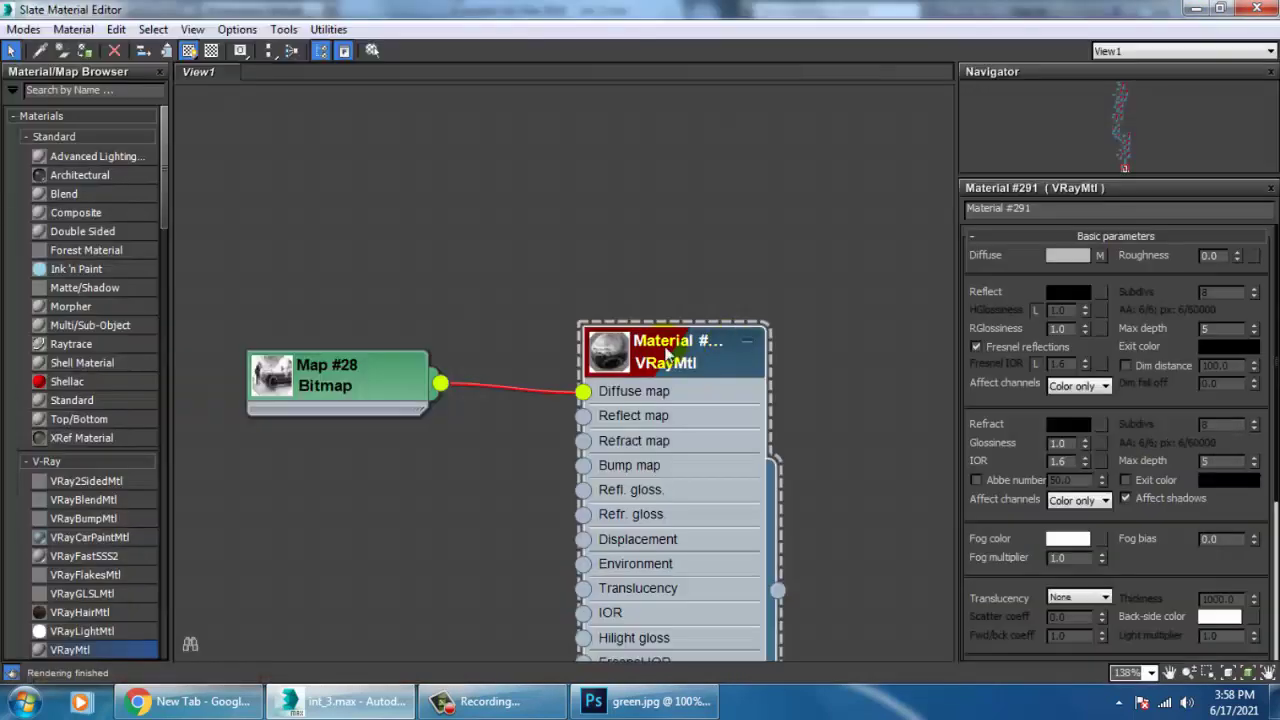
middle_drag(660, 256, 639, 524)
scroll(620, 455, down, 2)
scroll(630, 408, down, 8)
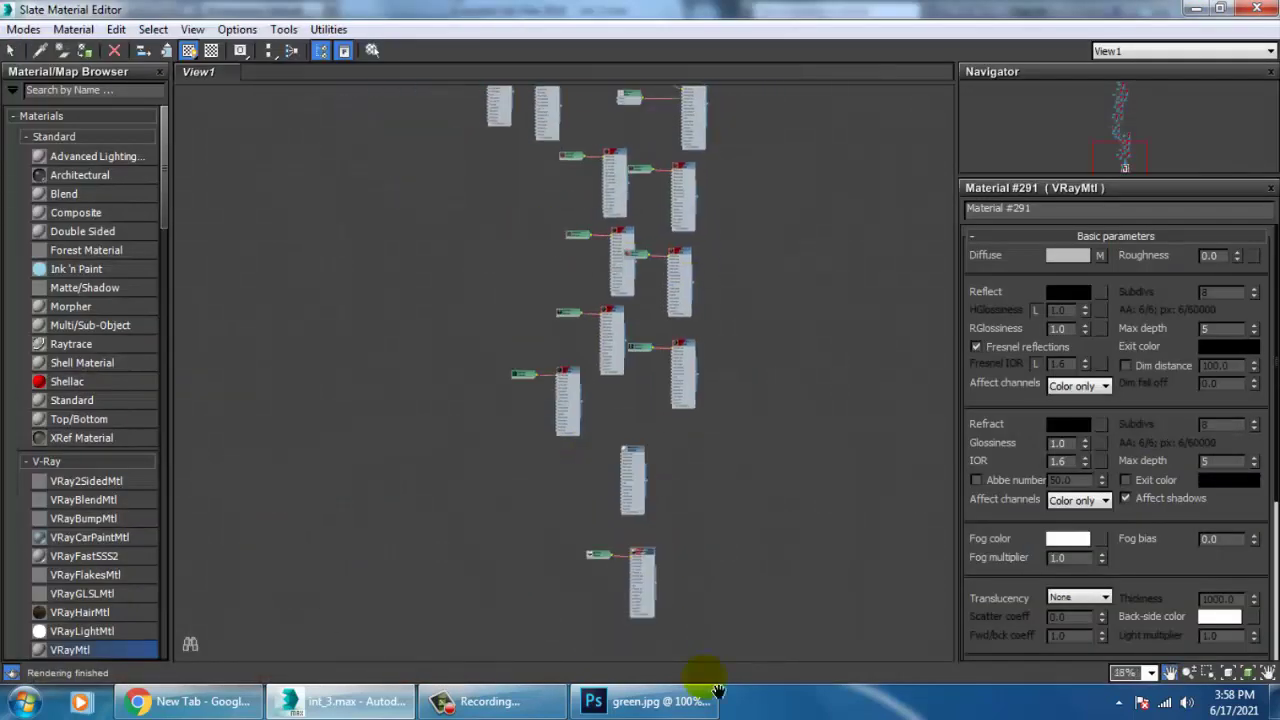
scroll(704, 419, up, 6)
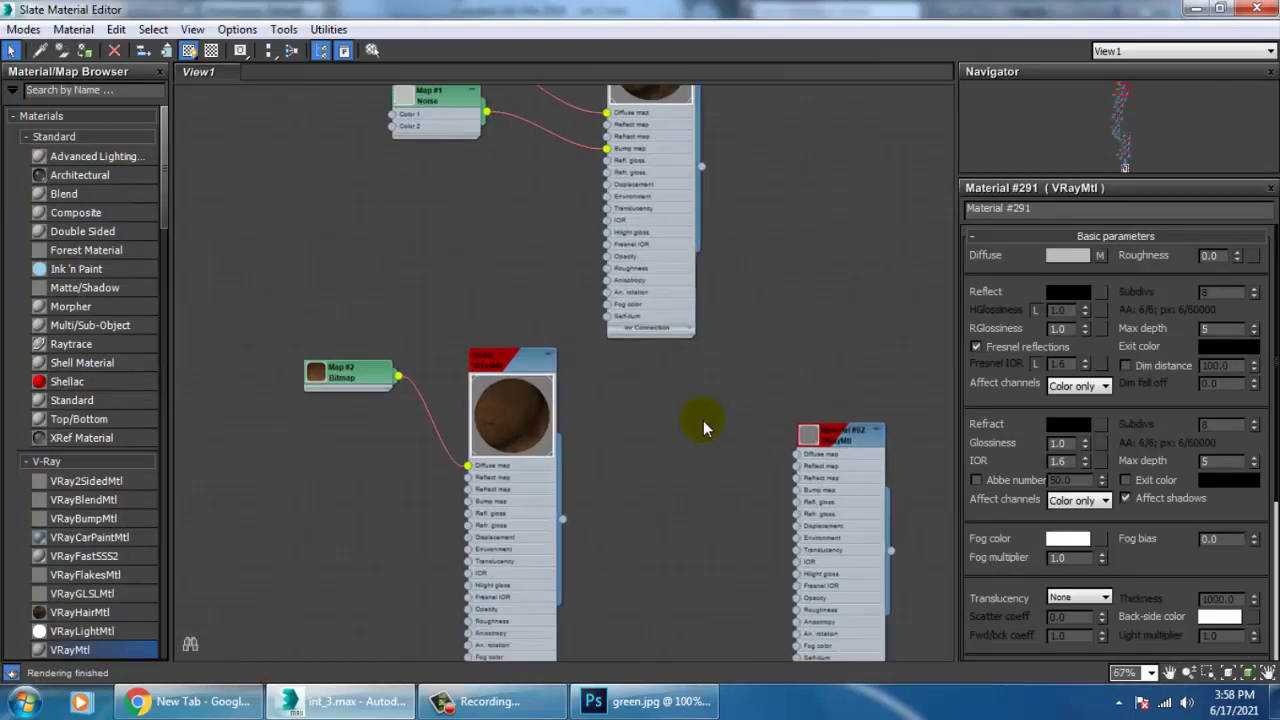
double_click(507, 358)
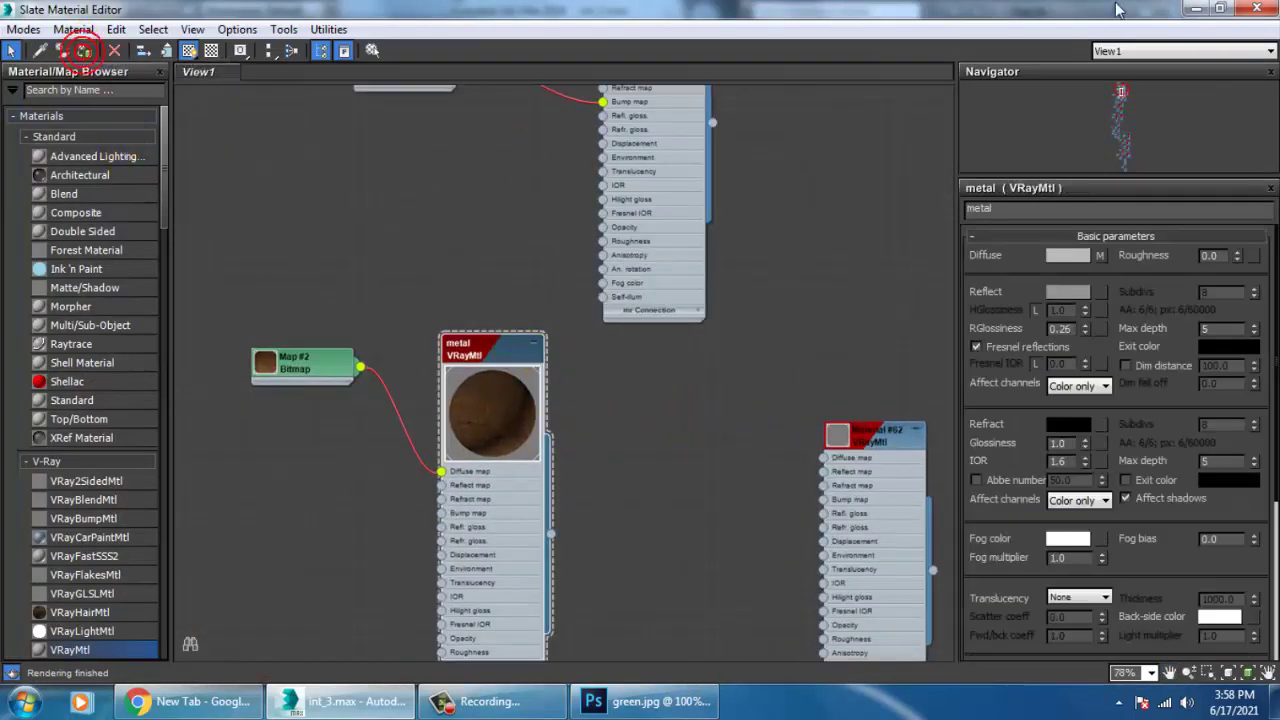
click(1196, 10)
scroll(893, 323, down, 5)
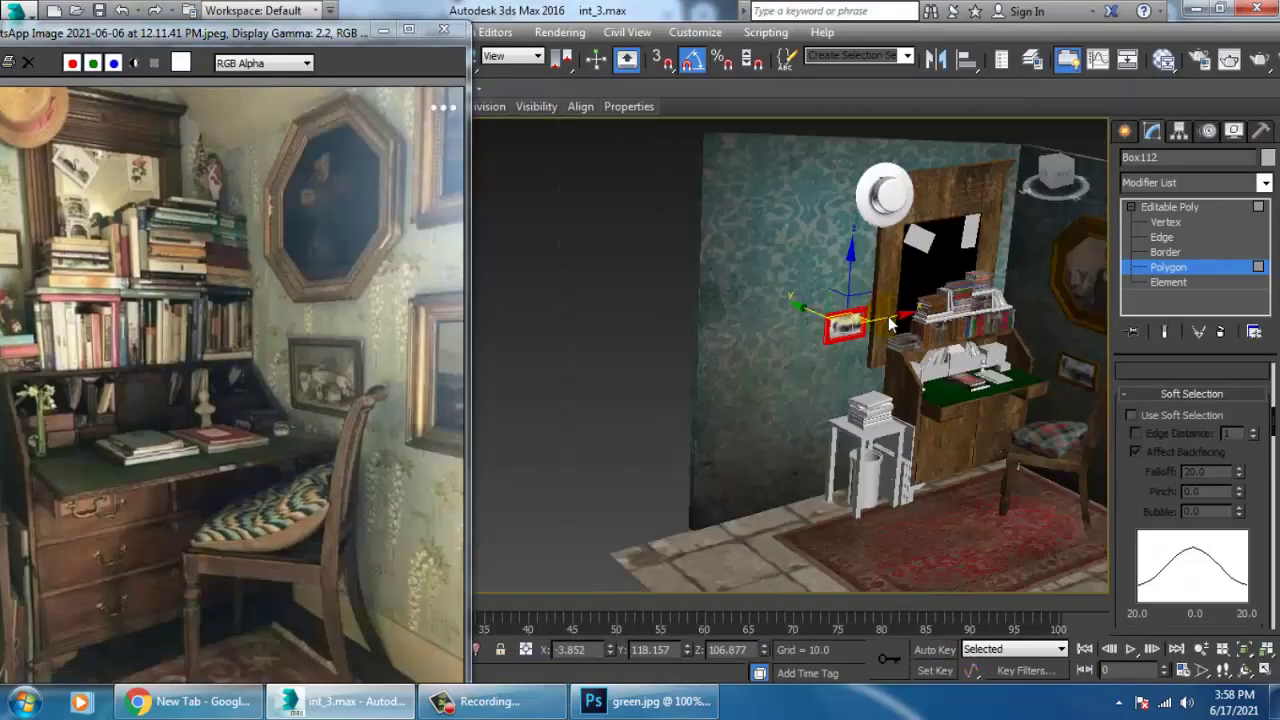
click(627, 233)
scroll(856, 338, up, 6)
middle_drag(677, 290, 784, 332)
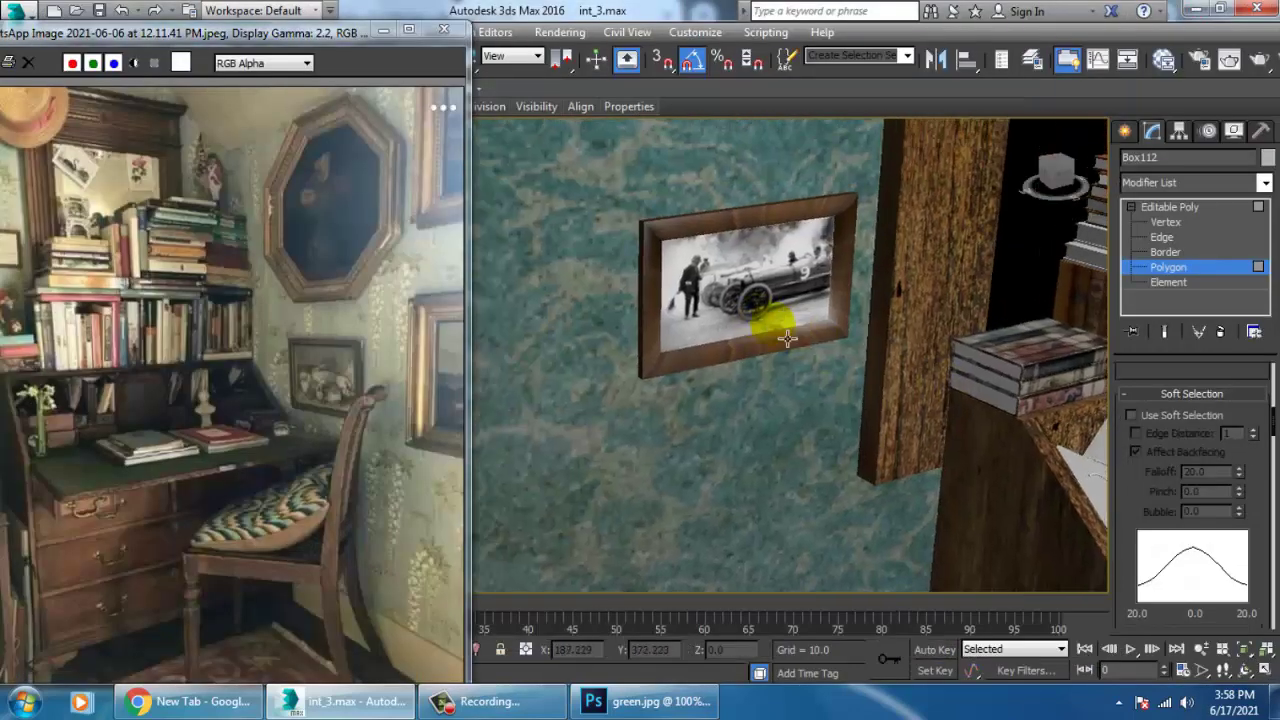
Reselect the border polygons of the small car picture frame and assign the existing VRayMtl, Material #98, to them.
scroll(784, 332, down, 3)
middle_drag(940, 330, 660, 307)
middle_drag(1014, 296, 806, 371)
click(818, 372)
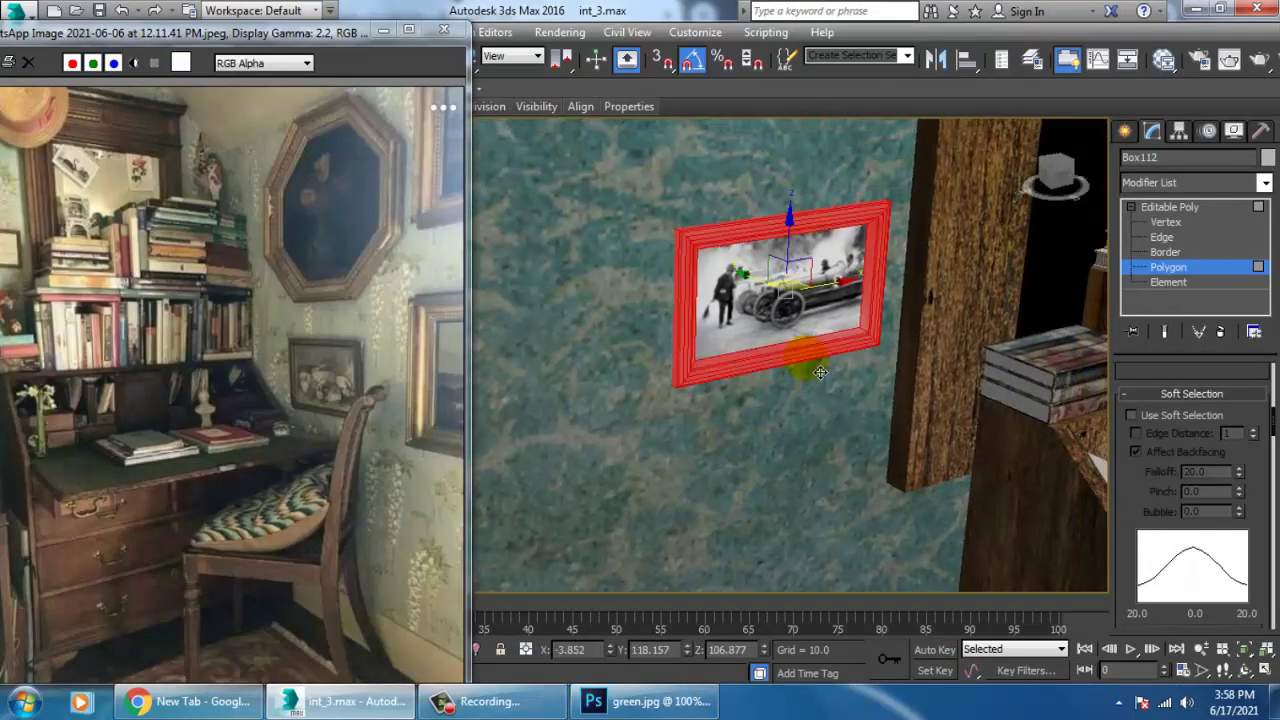
key(m)
middle_drag(600, 538, 483, 335)
middle_drag(683, 609, 715, 140)
middle_drag(626, 457, 648, 361)
double_click(664, 386)
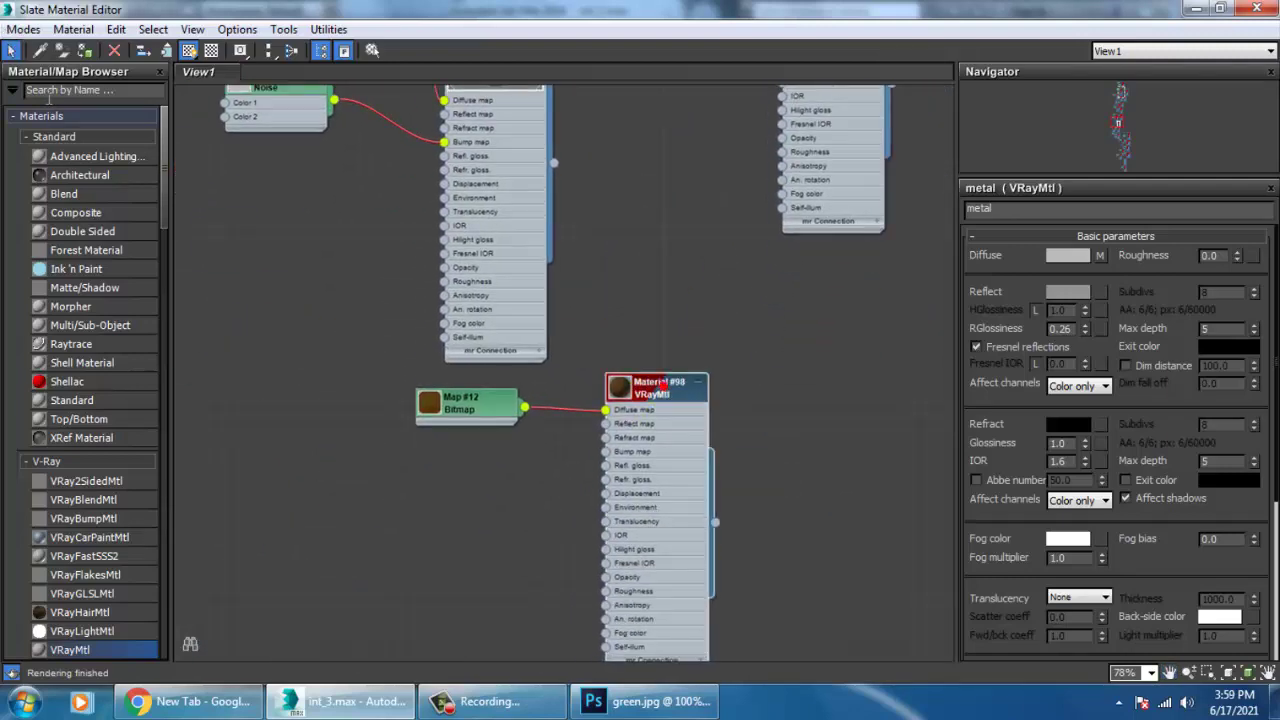
click(1195, 10)
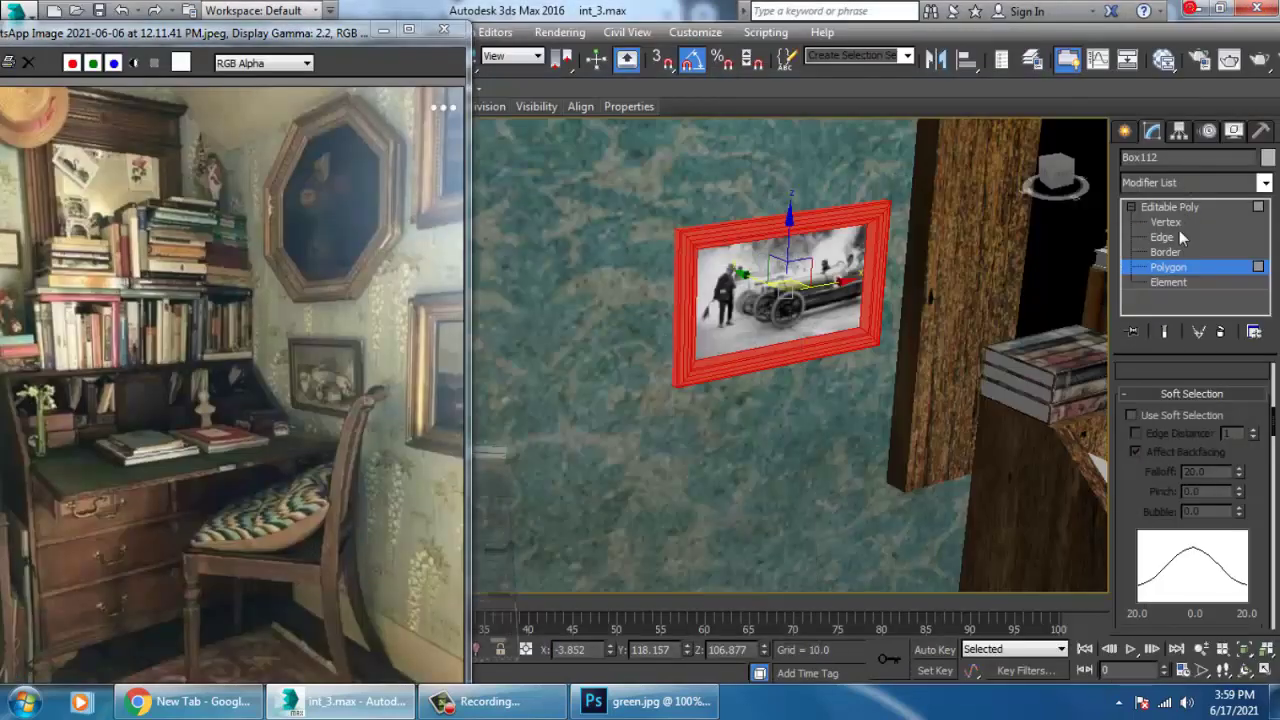
Apply a UVW Map modifier with Box mapping to the frame border, convert the frame to an editable poly and deselect it.
click(1150, 182)
key(u)
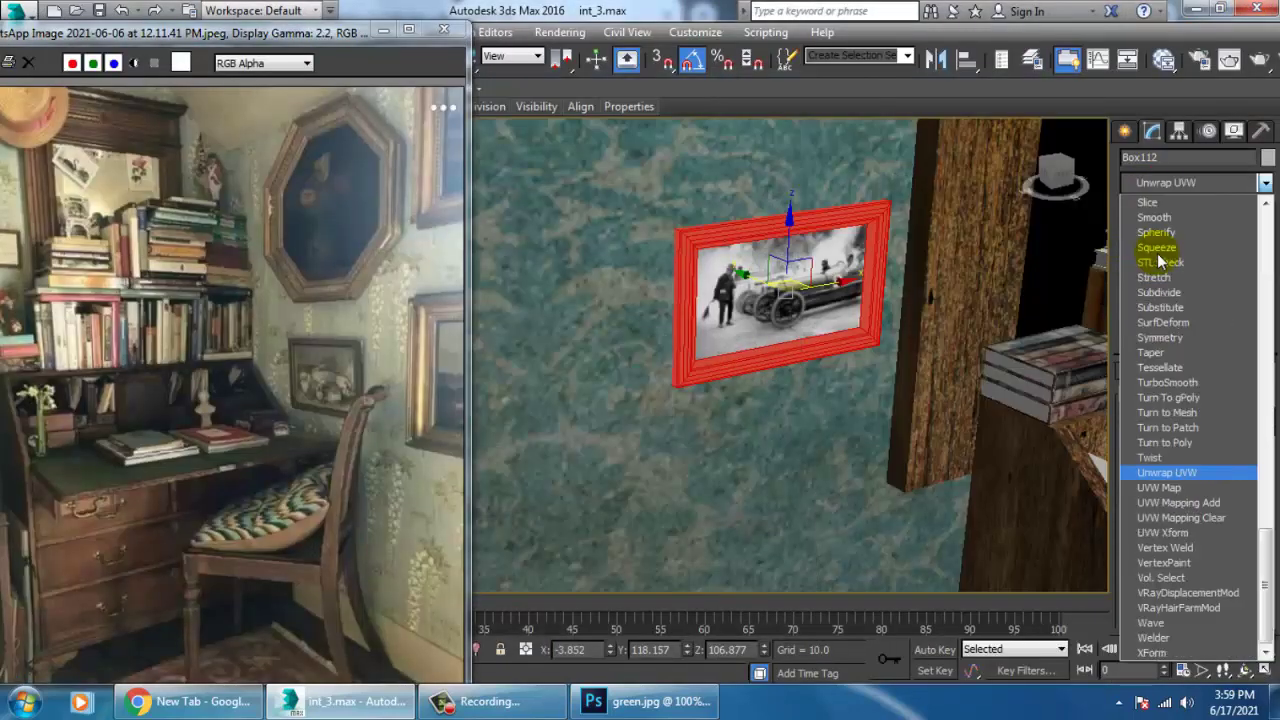
click(1194, 487)
click(1160, 478)
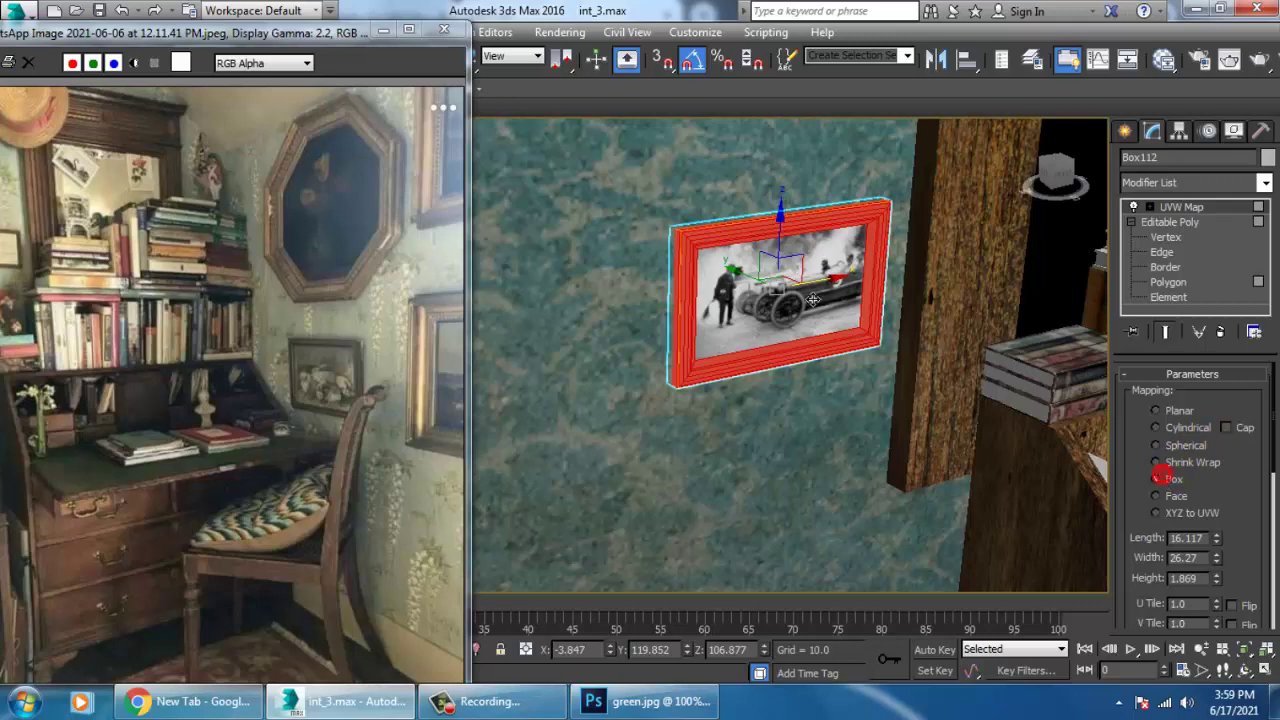
right_click(800, 263)
mouse_move(960, 471)
click(1050, 472)
scroll(925, 410, down, 8)
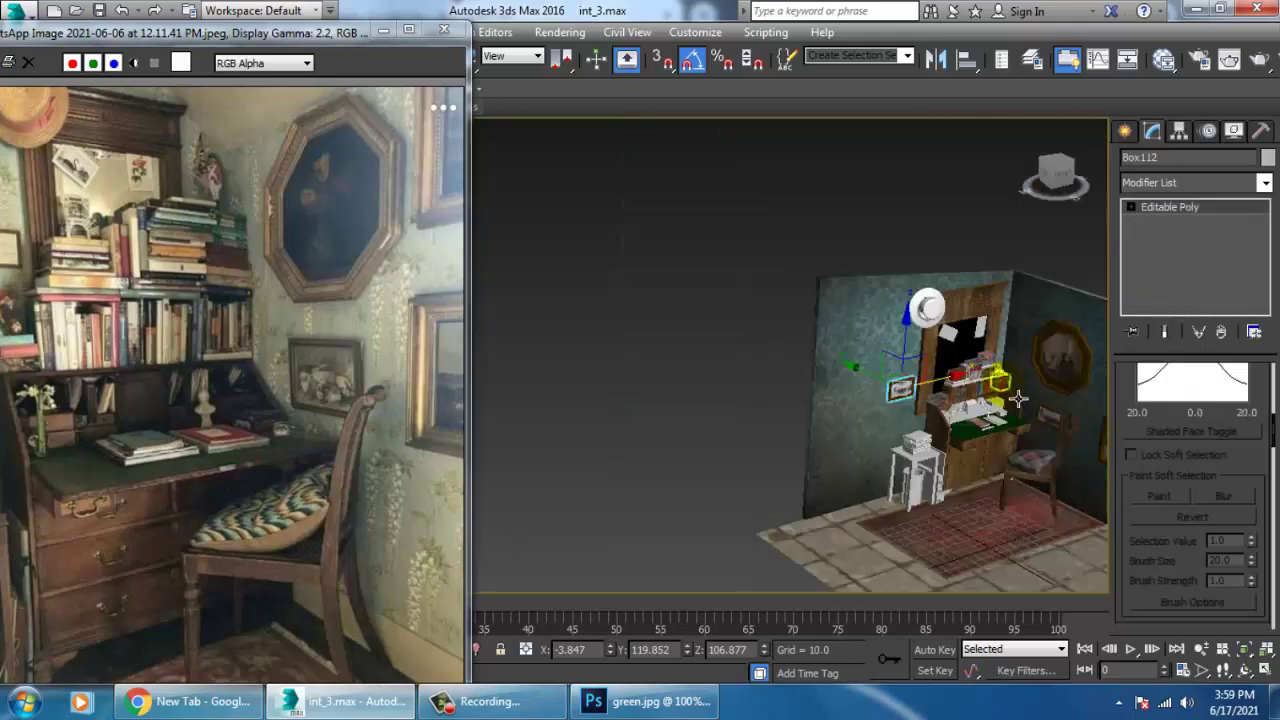
middle_drag(1017, 394, 938, 408)
click(910, 196)
Select the next untextured white object at the desk and frame it closely in the viewport.
scroll(953, 330, up, 4)
middle_drag(960, 343, 940, 292)
middle_drag(983, 386, 861, 172)
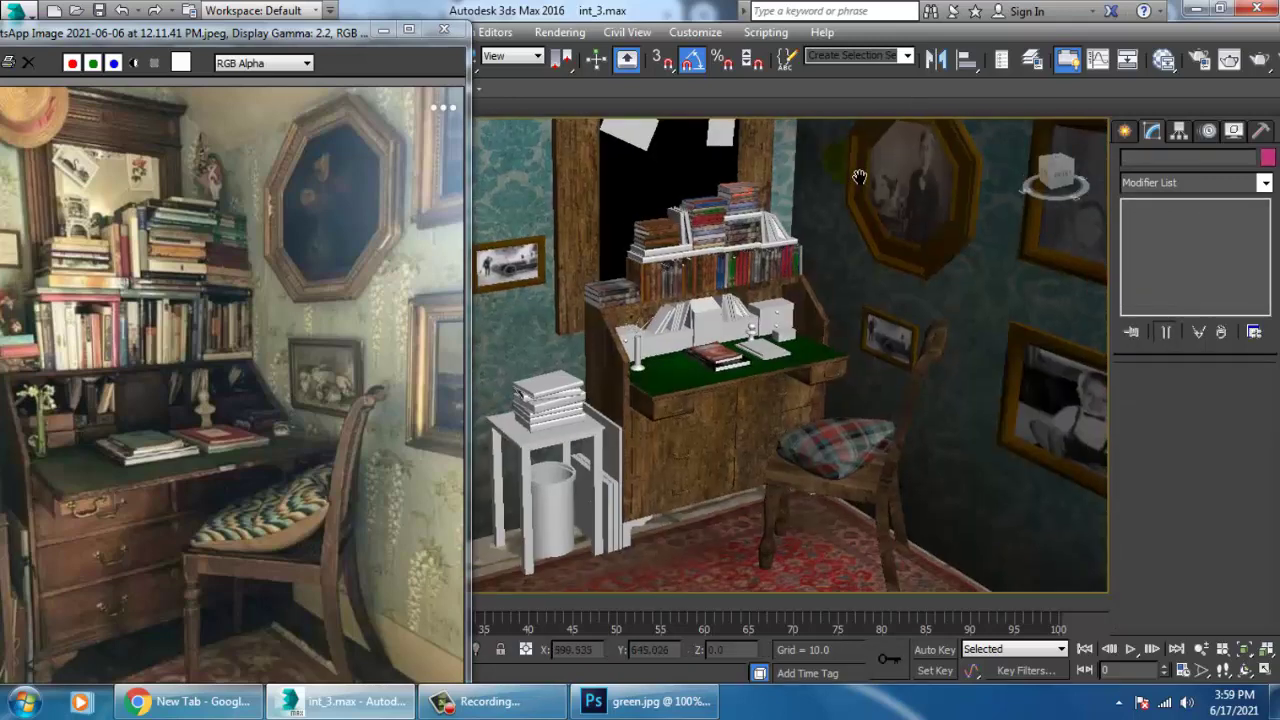
alt+middle_drag(766, 370, 756, 338)
middle_drag(768, 240, 830, 364)
scroll(803, 371, up, 3)
scroll(812, 318, up, 3)
click(796, 175)
middle_drag(801, 183, 857, 310)
Create a new VRayMtl and start adding a Bitmap as its diffuse map.
key(m)
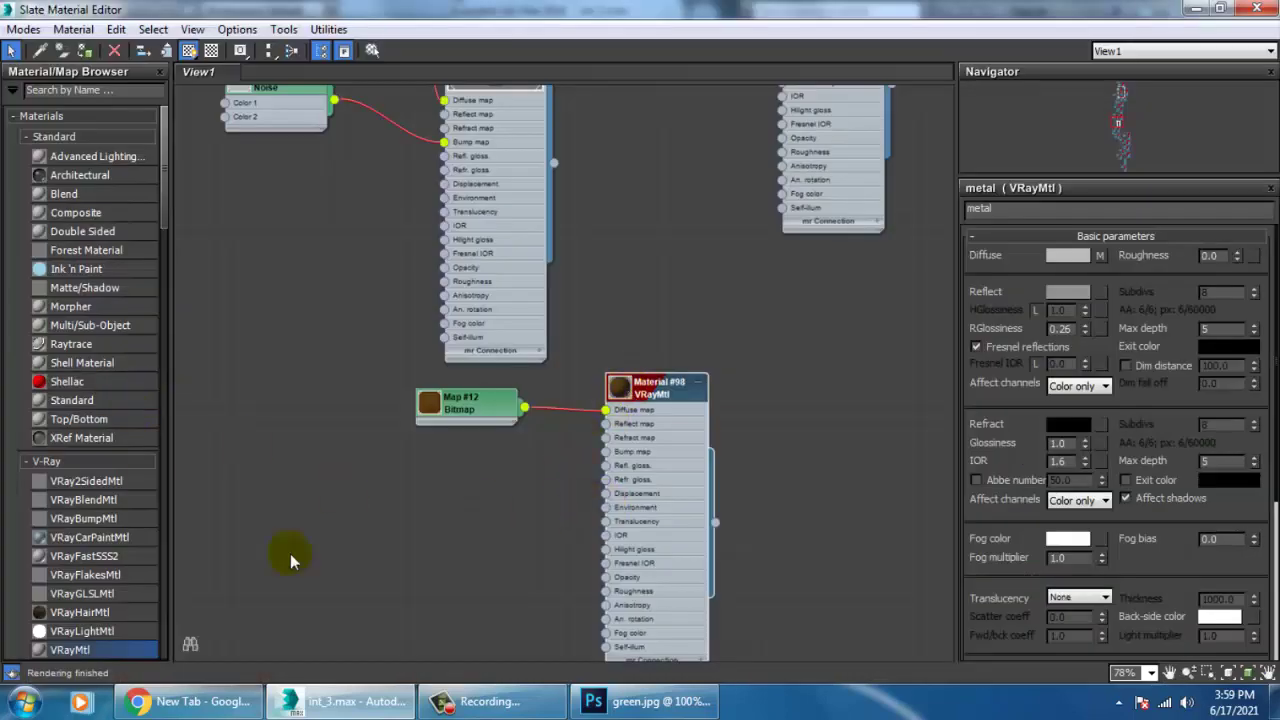
middle_drag(735, 545, 572, 318)
drag(71, 649, 848, 378)
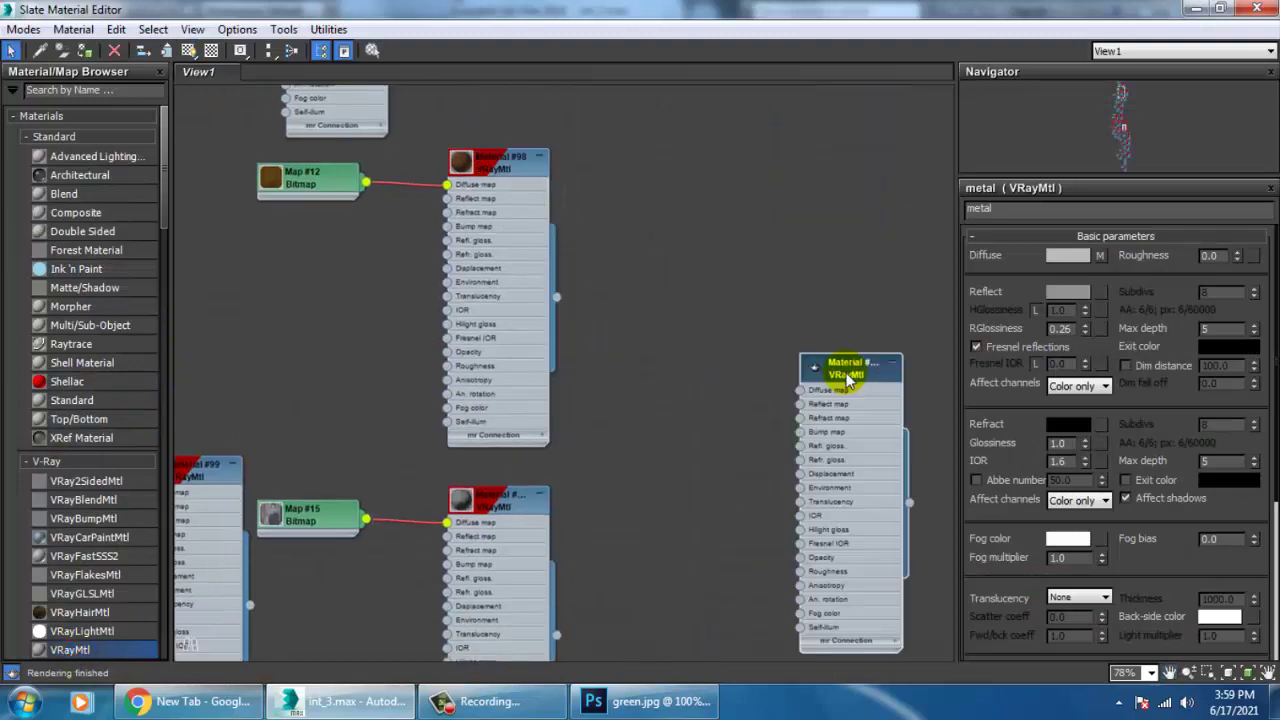
click(1096, 261)
double_click(521, 139)
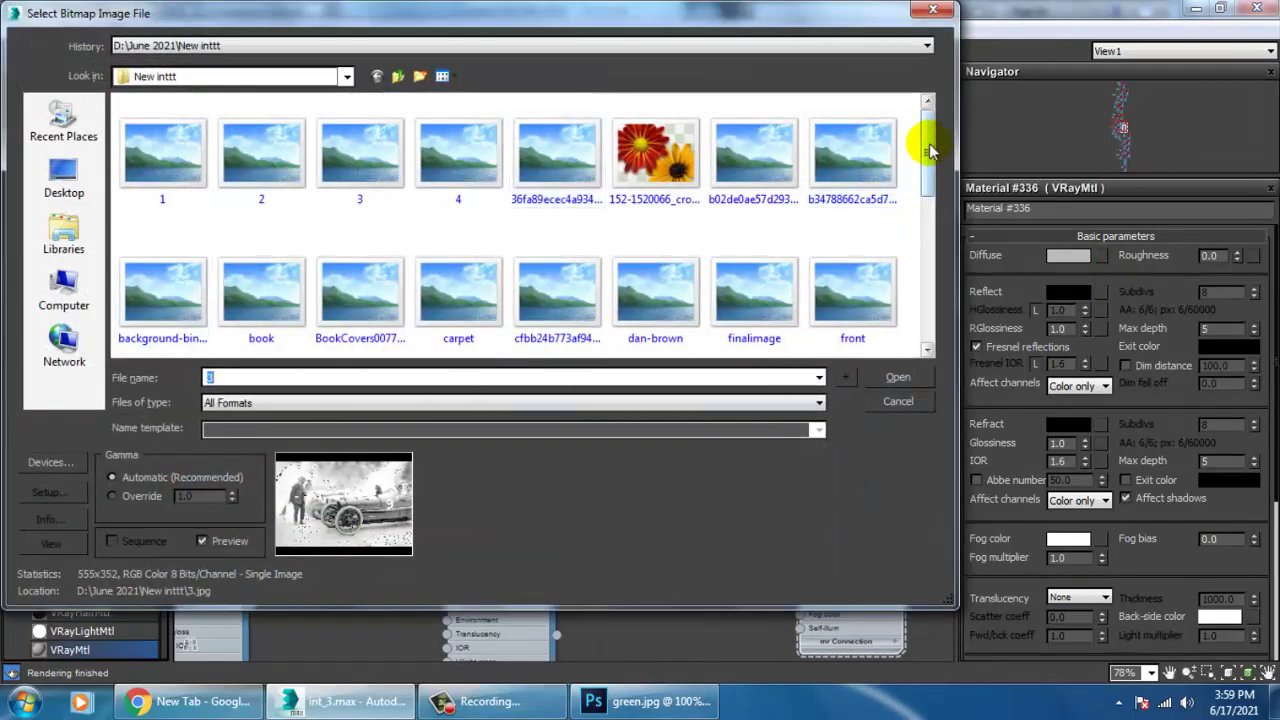
Preview the images in the New inttt folder and load the floral cover cfbb24b773af94d715bd7263ccf5e7ce.jpg as the diffuse bitmap.
drag(929, 150, 937, 289)
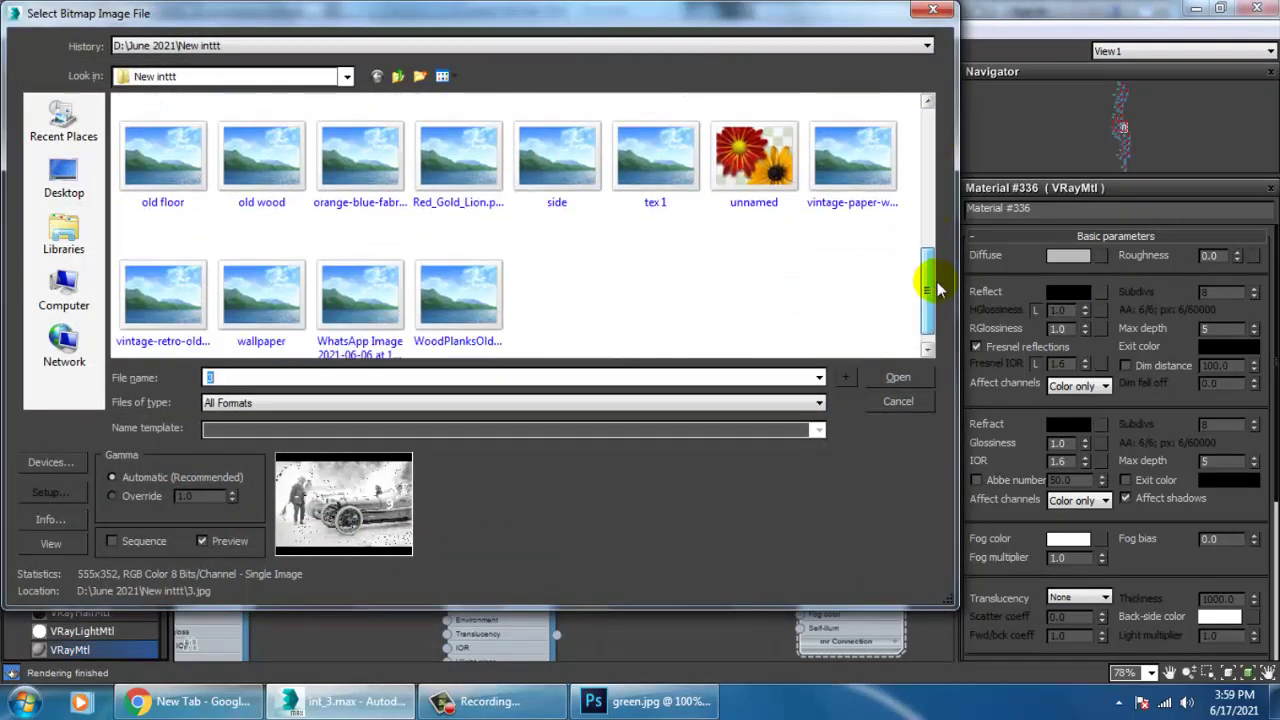
click(452, 318)
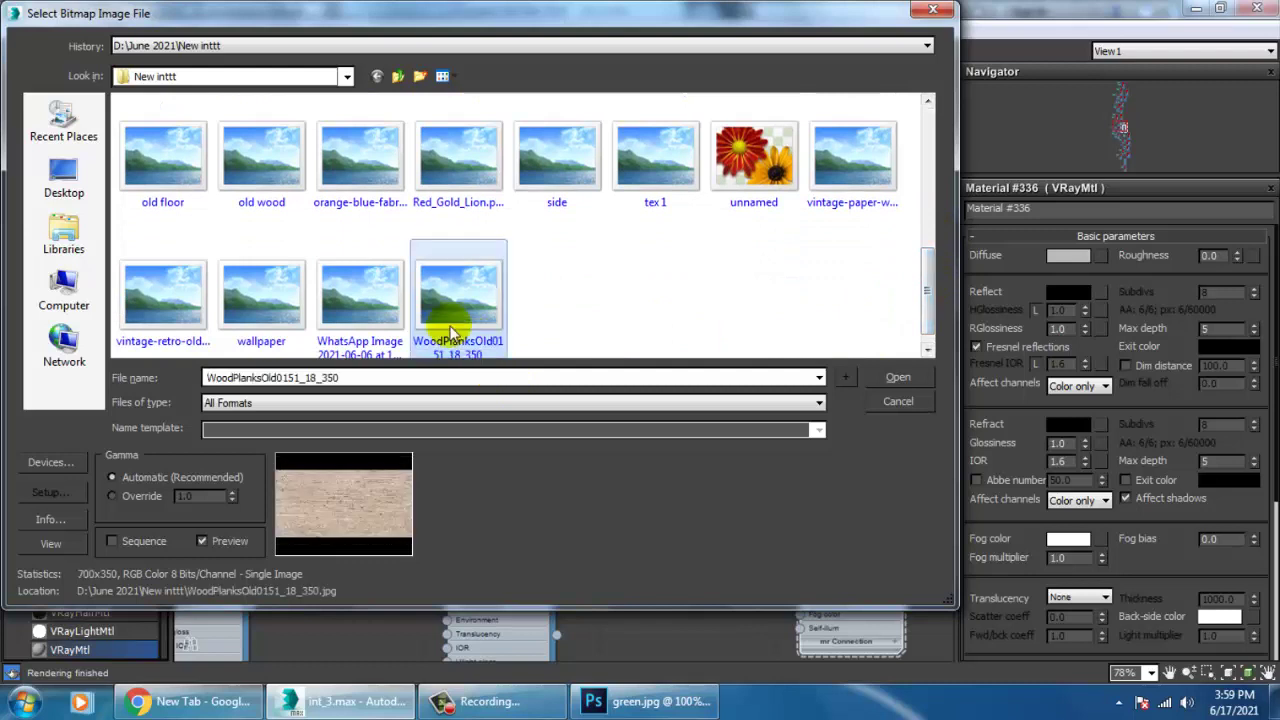
key(Left)
key(Left)
key(Left)
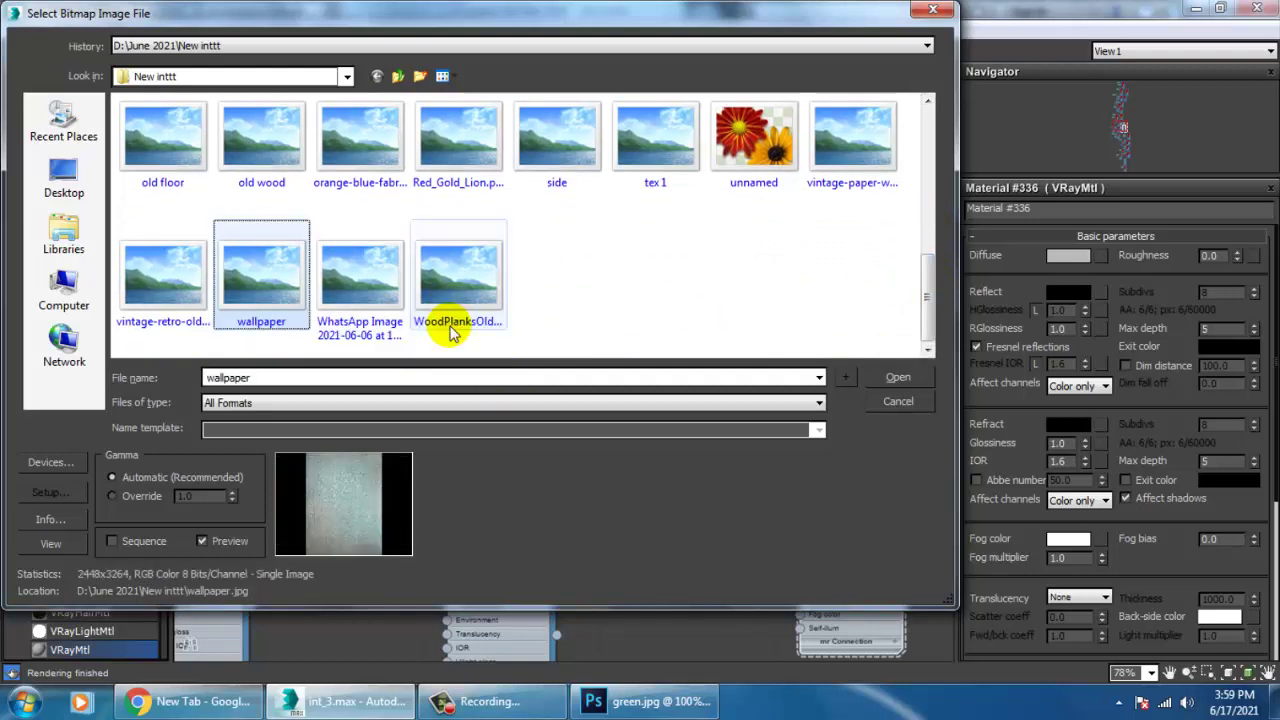
key(Up)
key(Right)
key(Right)
key(Right)
key(Right)
key(Right)
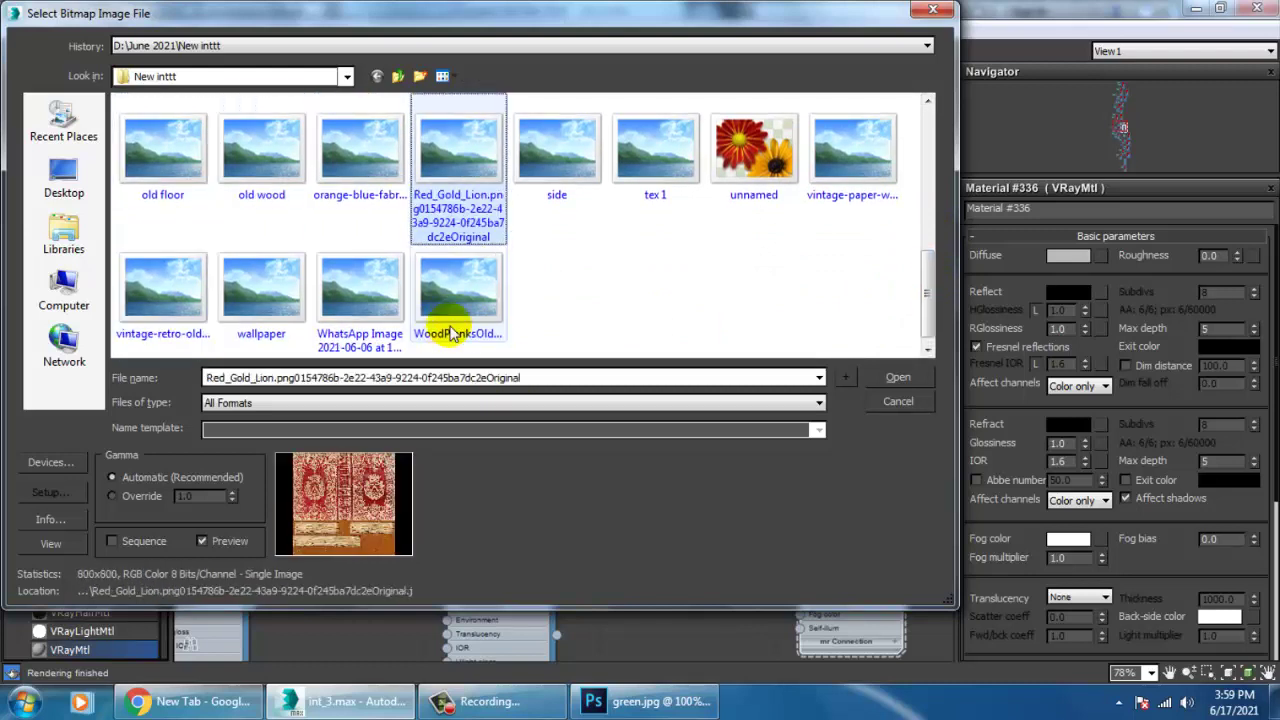
key(Right)
key(Right)
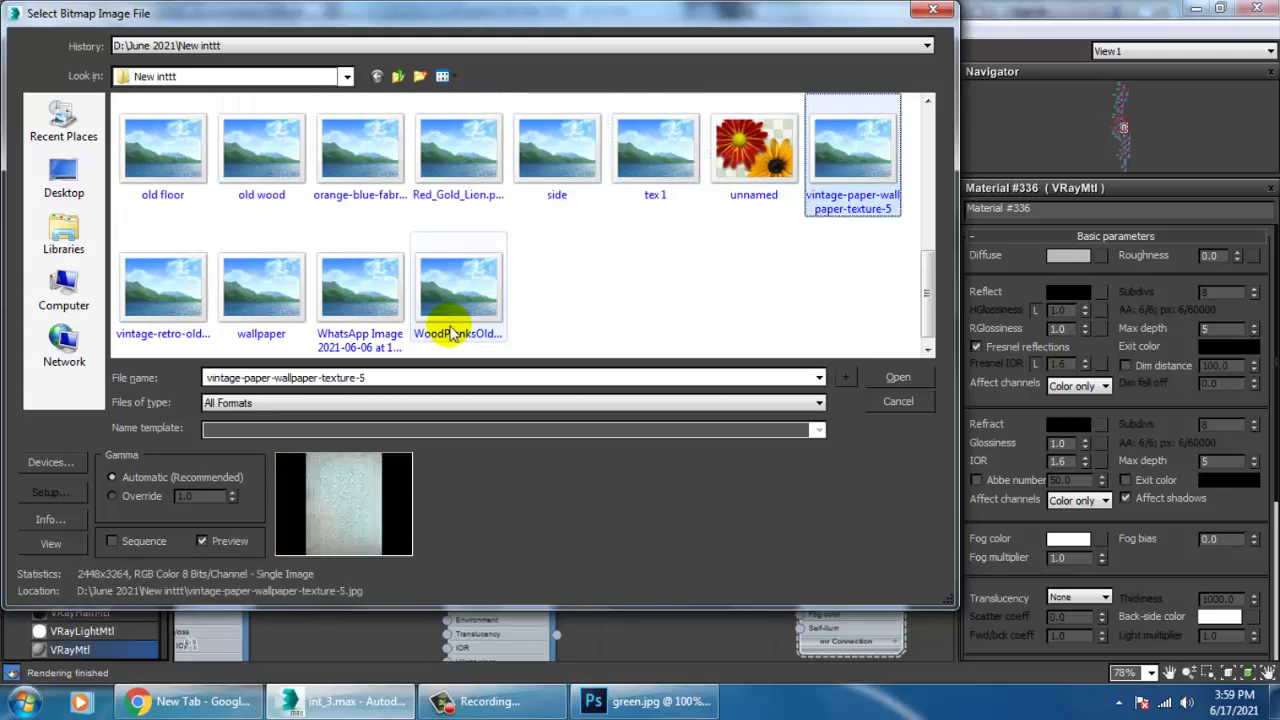
key(Up)
key(Down)
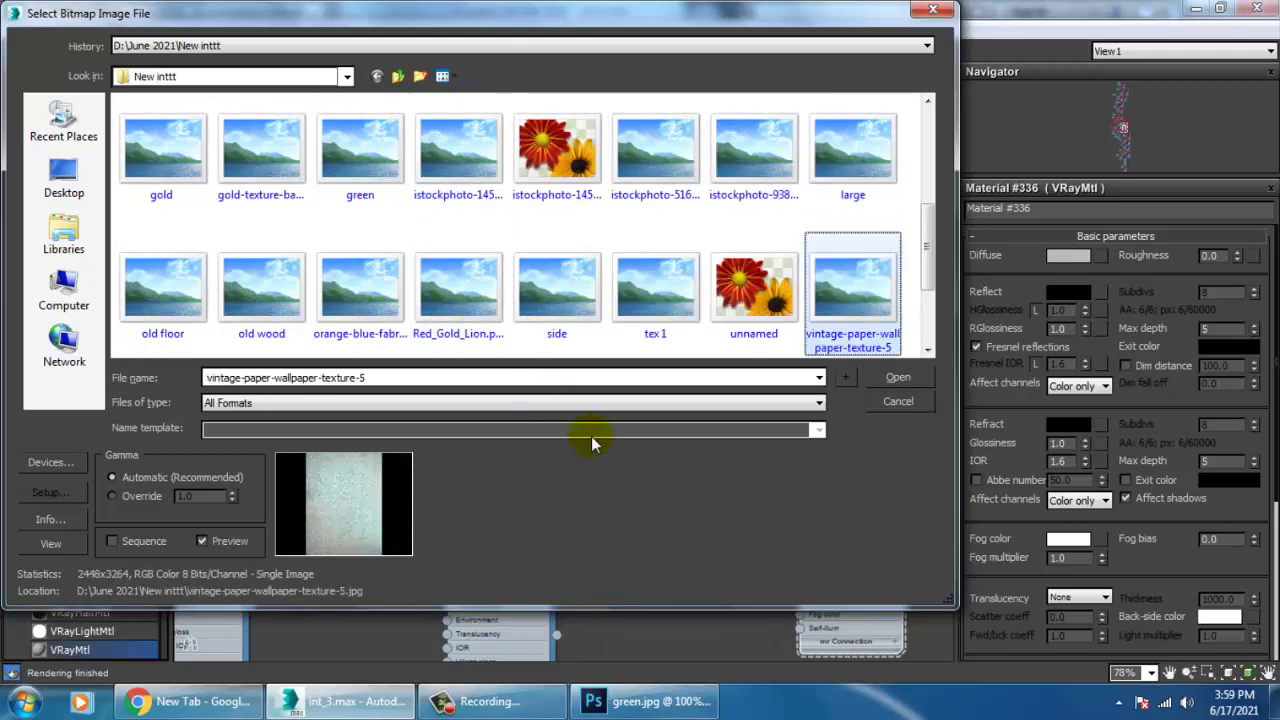
key(Up)
key(Left)
key(Left)
key(Left)
key(Left)
key(Left)
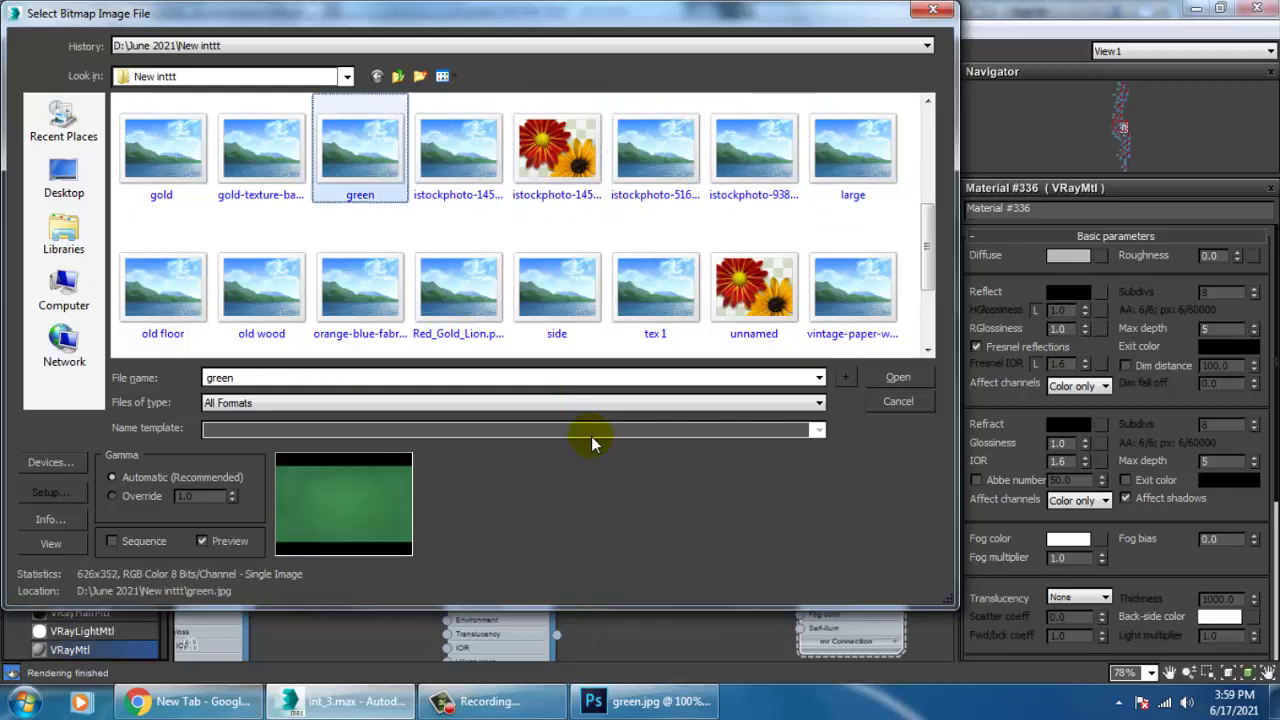
key(Left)
key(Left)
key(Up)
key(Right)
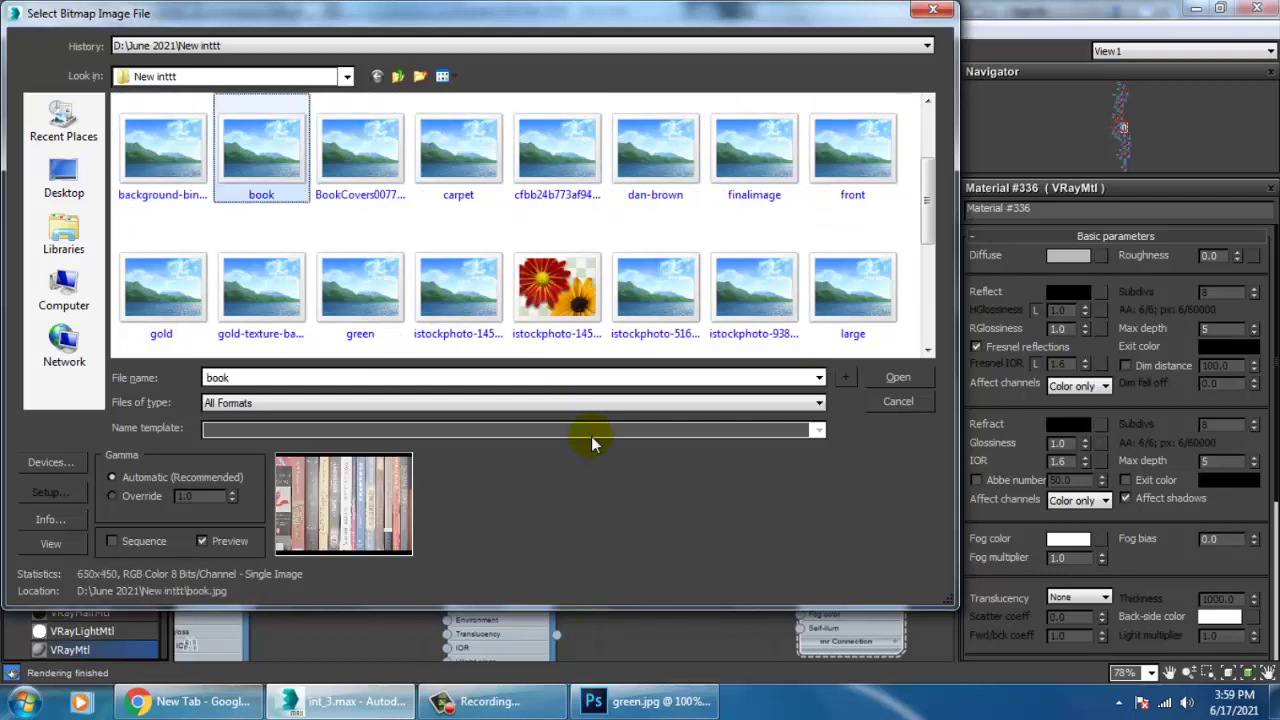
key(Right)
key(Right)
key(Right)
key(Left)
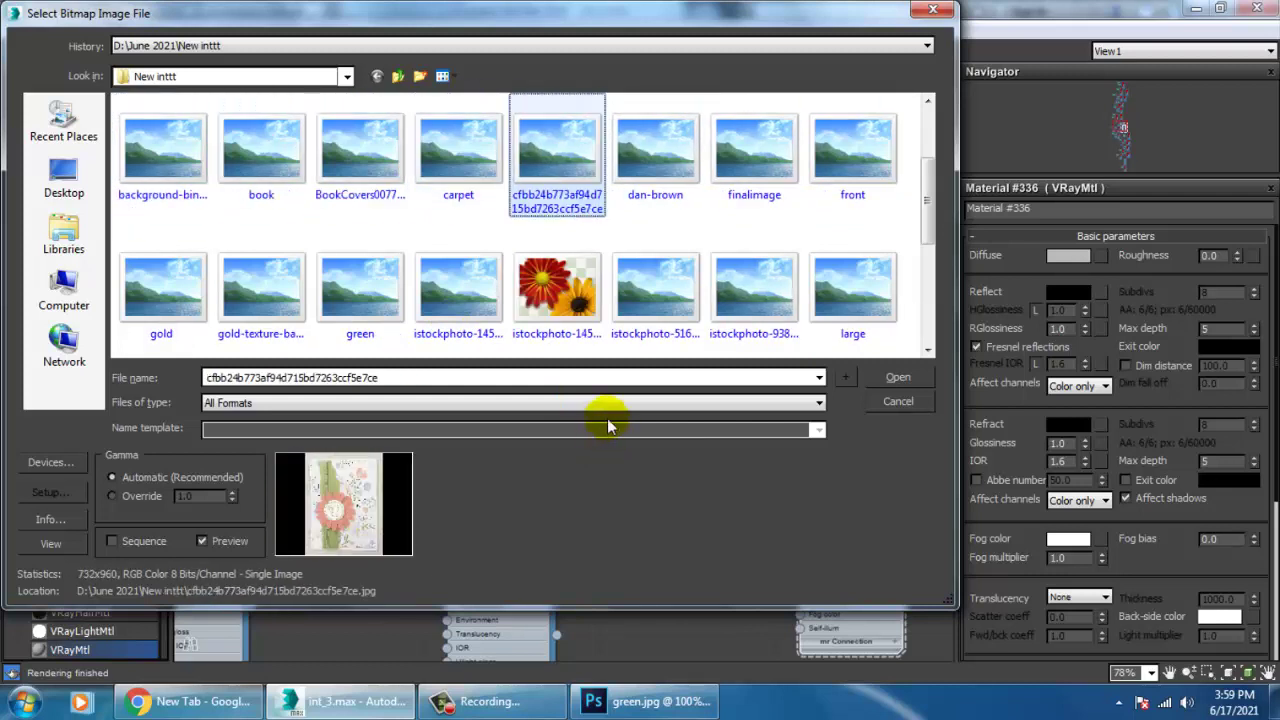
double_click(578, 163)
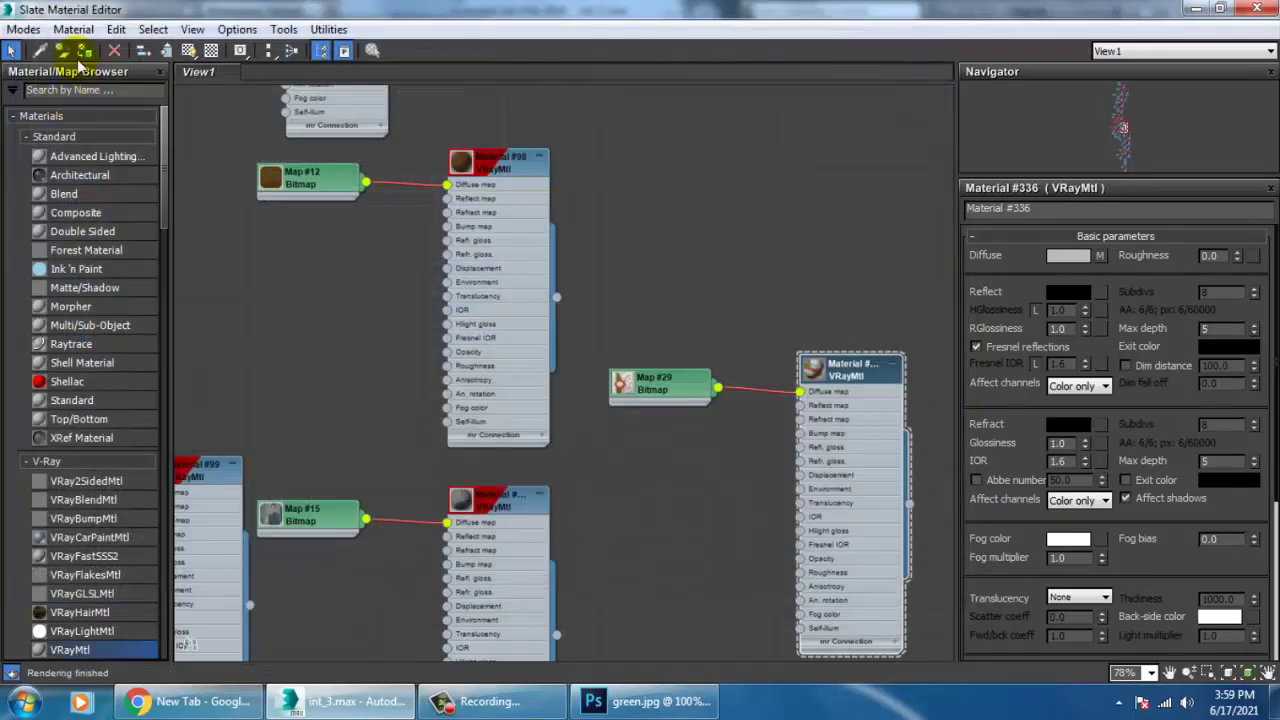
Add a UVW Map modifier with Box mapping to the floral card plane.
click(1197, 10)
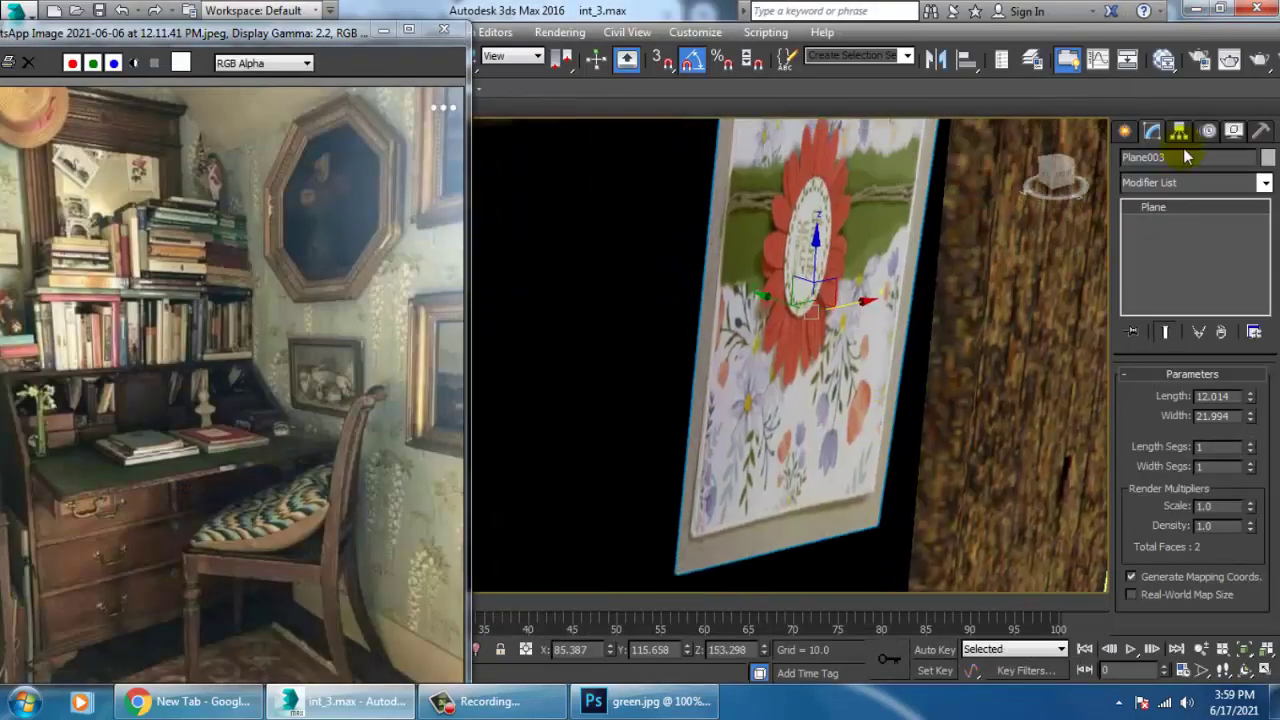
click(1200, 183)
scroll(1180, 350, down, 10)
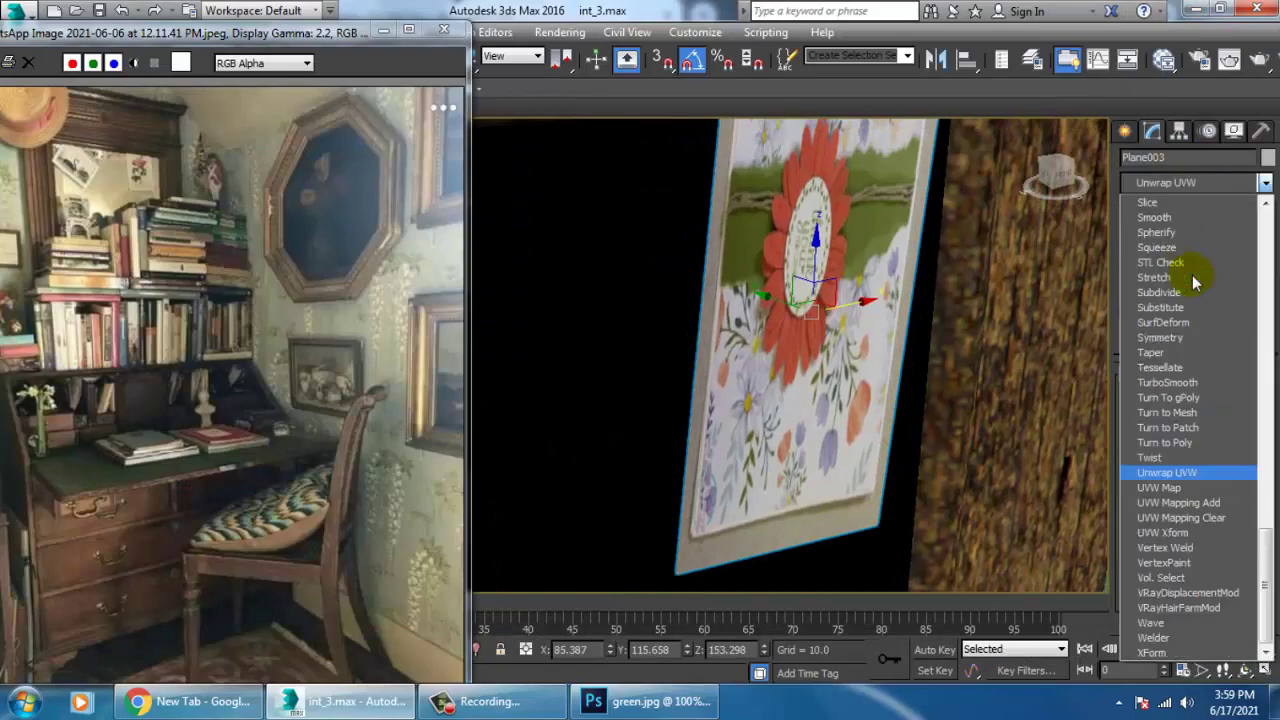
click(1200, 486)
alt+middle_drag(941, 418, 880, 422)
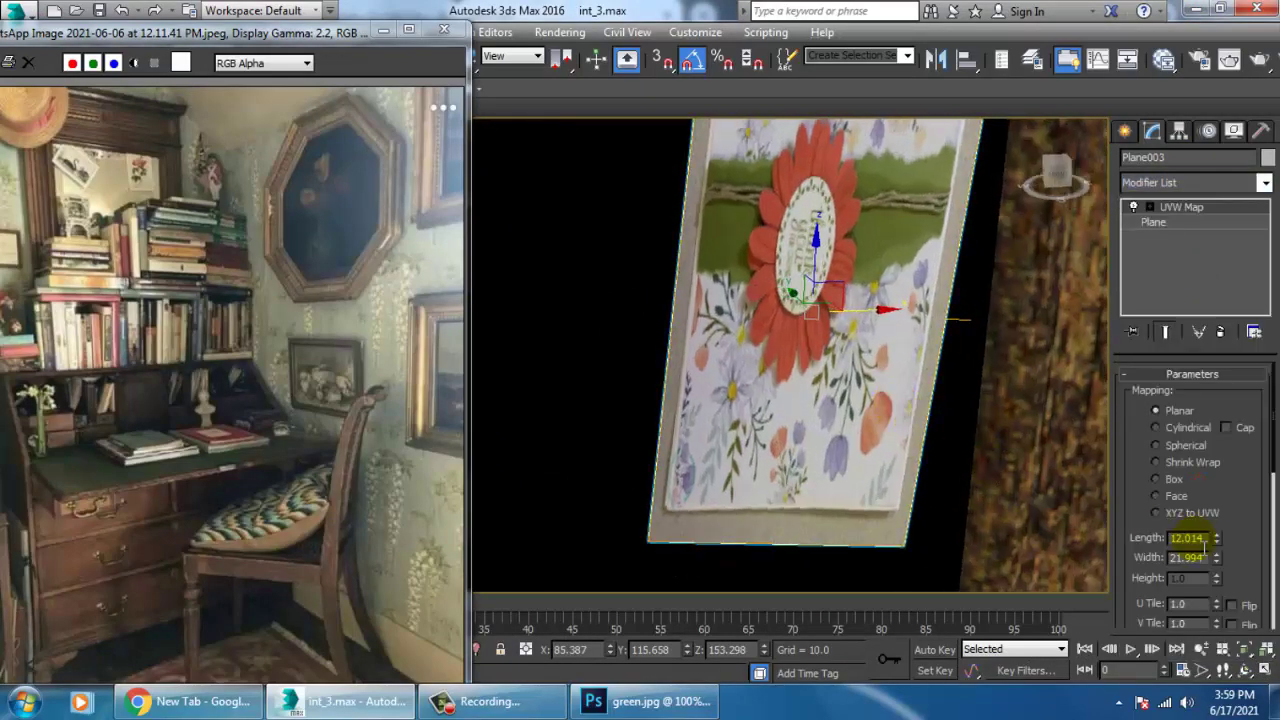
click(1174, 486)
scroll(788, 438, down, 5)
scroll(791, 468, up, 5)
alt+middle_drag(790, 440, 794, 496)
Rotate the floral card's UVW Map gizmo a quarter turn and fit it to the plane so the picture stands upright.
click(1182, 223)
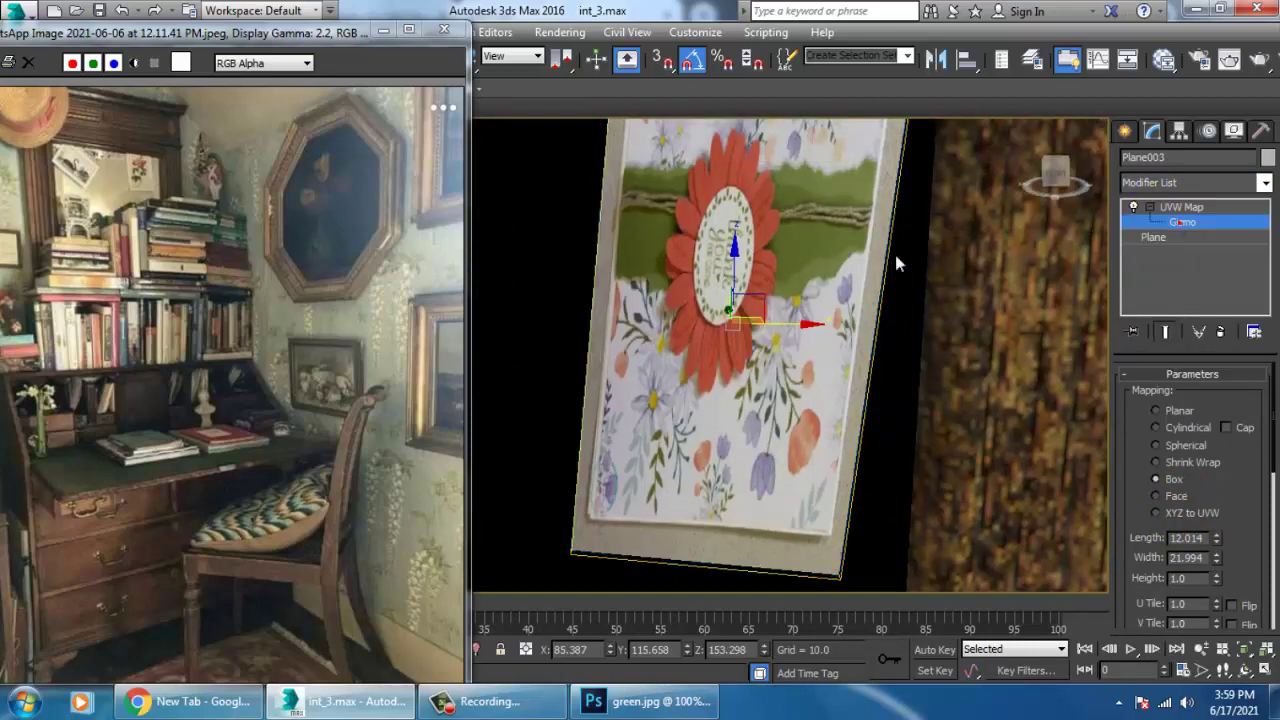
key(e)
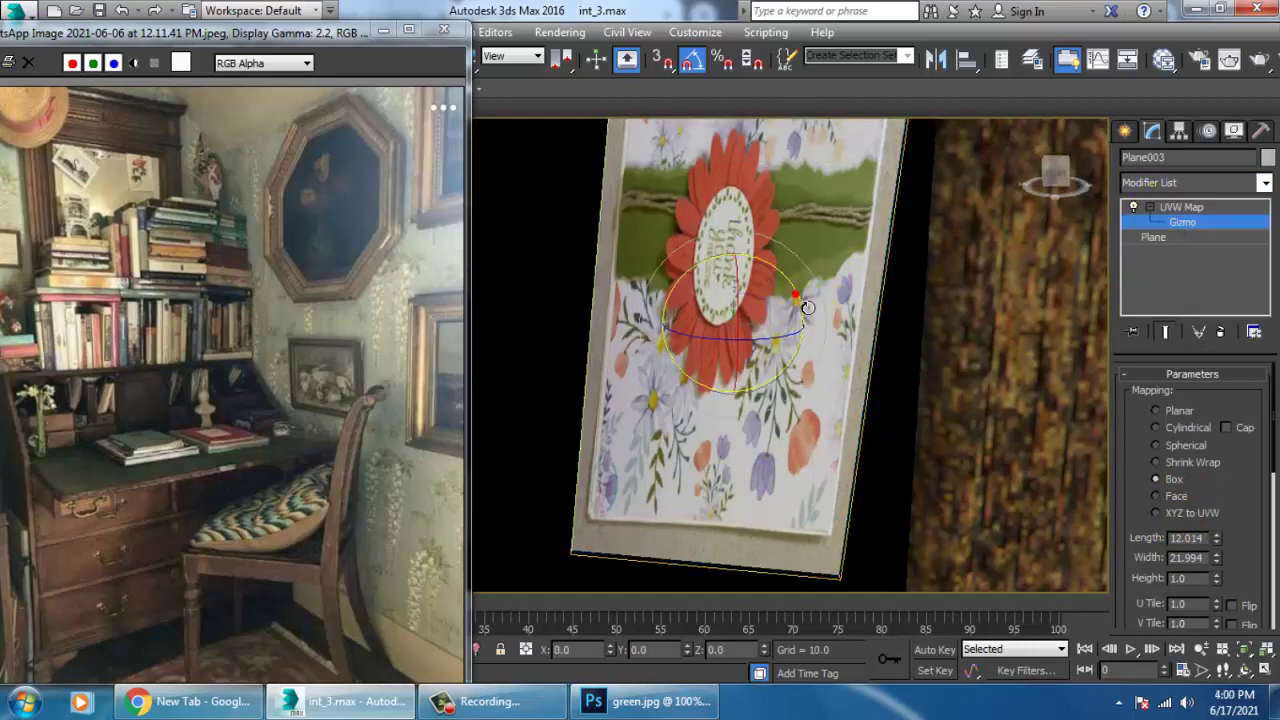
drag(807, 307, 802, 305)
scroll(1254, 530, down, 5)
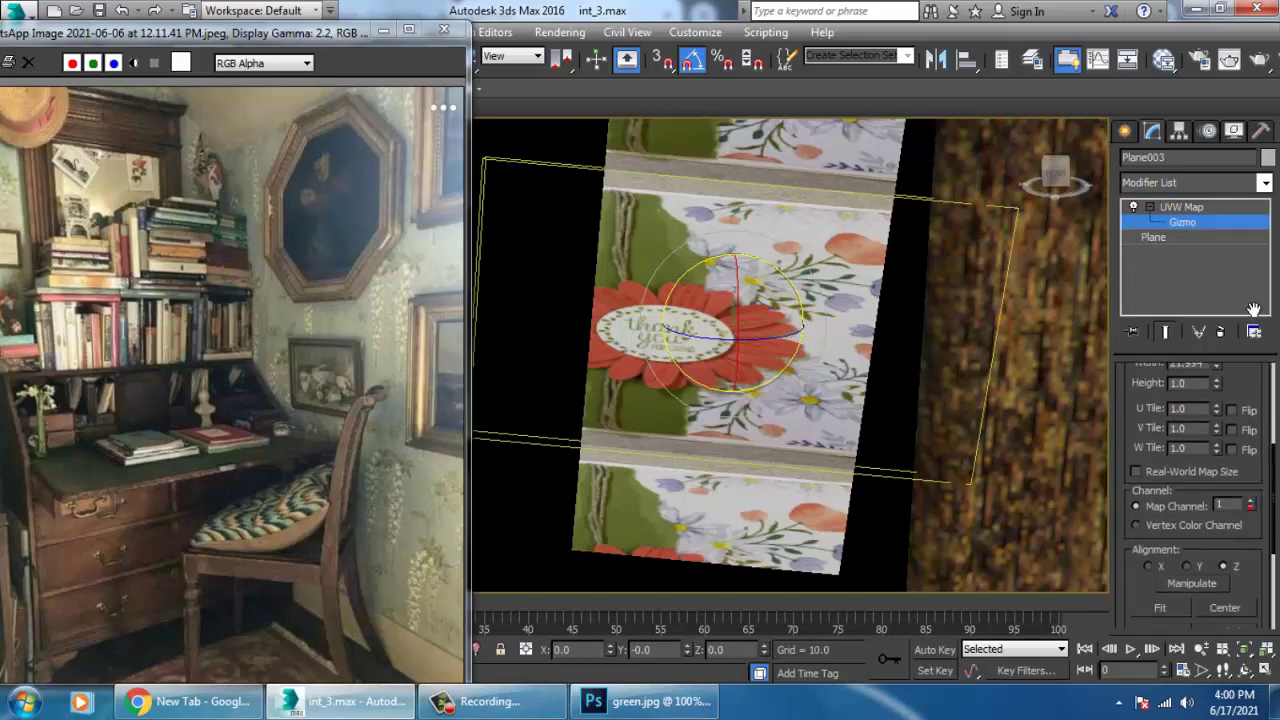
click(1158, 531)
middle_drag(853, 373, 858, 419)
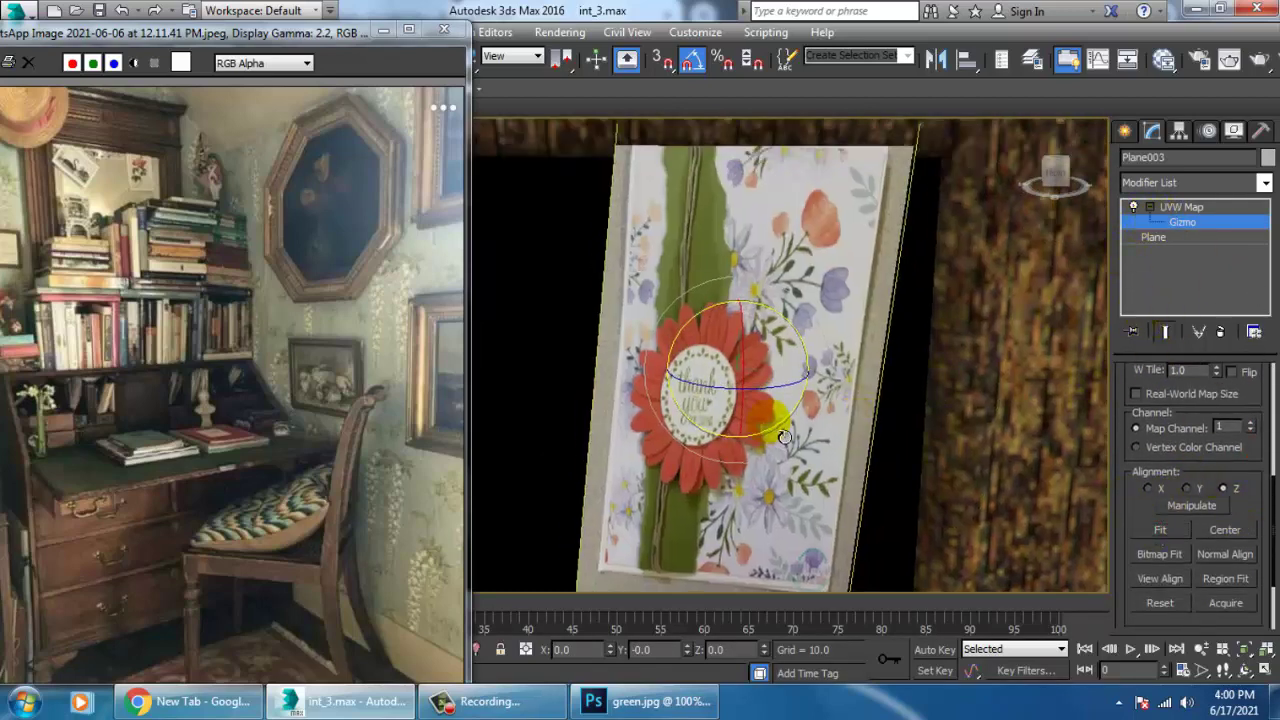
Shift the floral card's mapping gizmo to reposition the cover picture, and leave gizmo editing.
key(w)
drag(763, 376, 744, 360)
scroll(824, 396, down, 4)
key(w)
alt+middle_drag(824, 396, 869, 351)
middle_drag(574, 336, 770, 338)
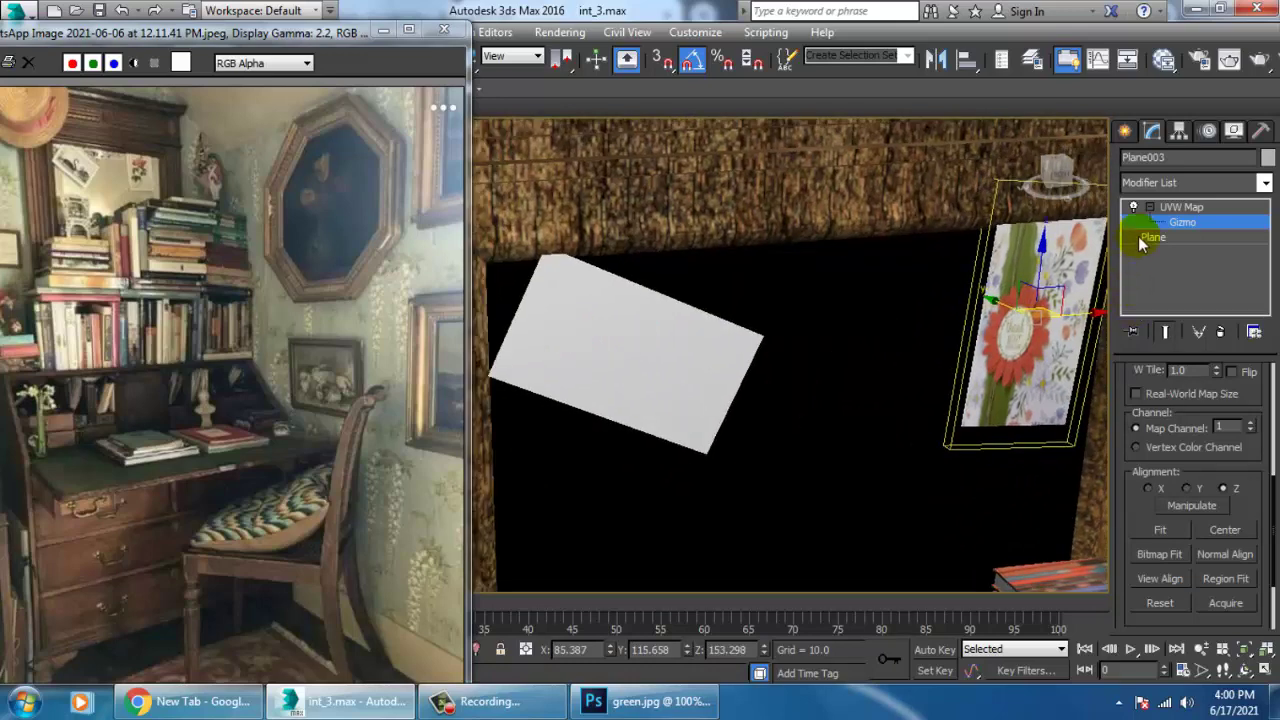
click(1180, 208)
Select the tilted blank plane beside the floral card and create a new VRayMtl for it in an empty area of the material graph.
click(673, 360)
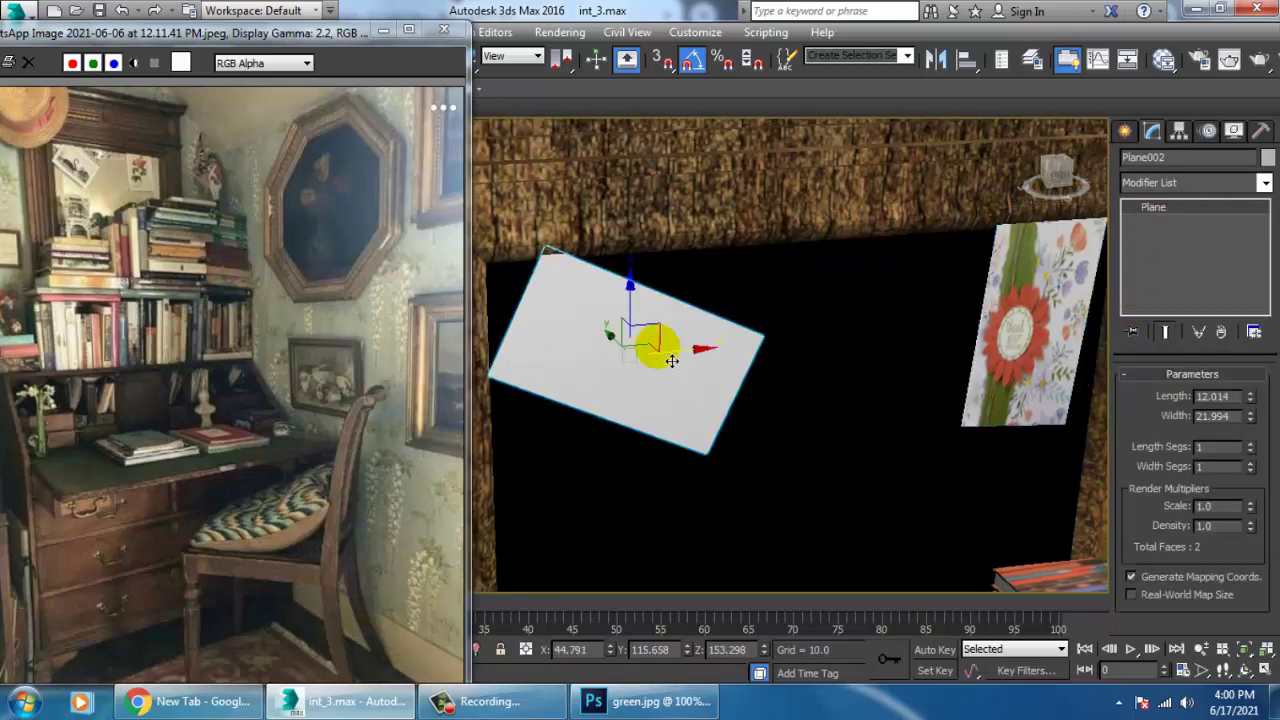
key(m)
middle_drag(653, 373, 600, 12)
middle_drag(646, 335, 596, 20)
scroll(599, 410, down, 3)
middle_drag(640, 514, 622, 142)
middle_drag(620, 645, 532, 46)
scroll(628, 195, down, 1)
middle_drag(628, 195, 622, 104)
scroll(560, 445, down, 1)
scroll(558, 442, up, 2)
middle_drag(523, 254, 627, 411)
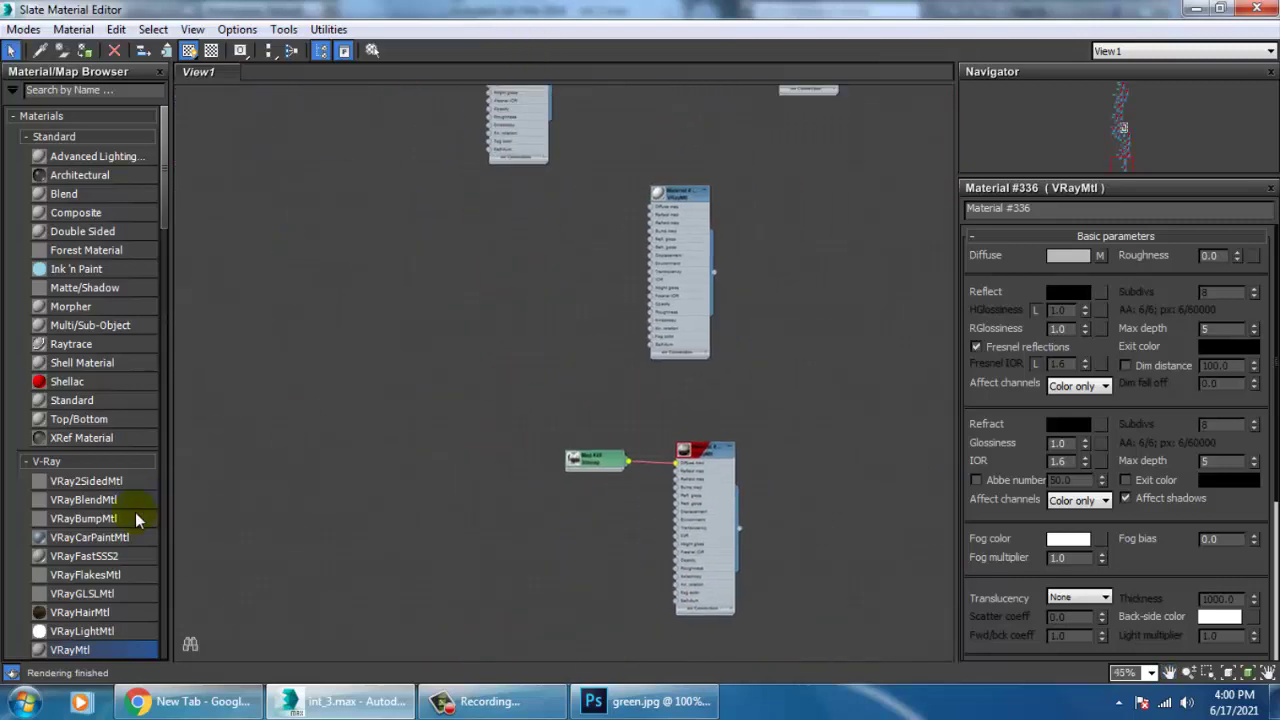
drag(433, 311, 433, 311)
scroll(360, 354, up, 4)
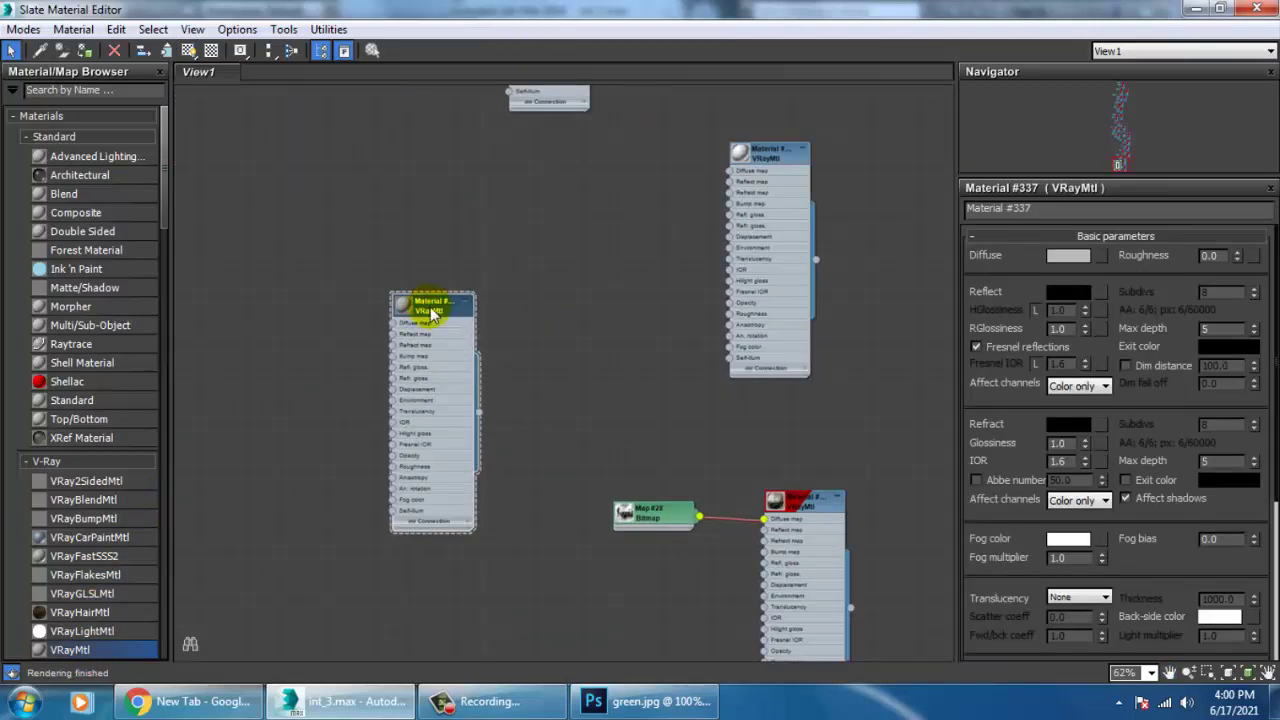
Preview the images in the New inttt folder and load b34788662ca5d741a39bc17f878b1439.jpg as the new material's diffuse bitmap.
click(1104, 256)
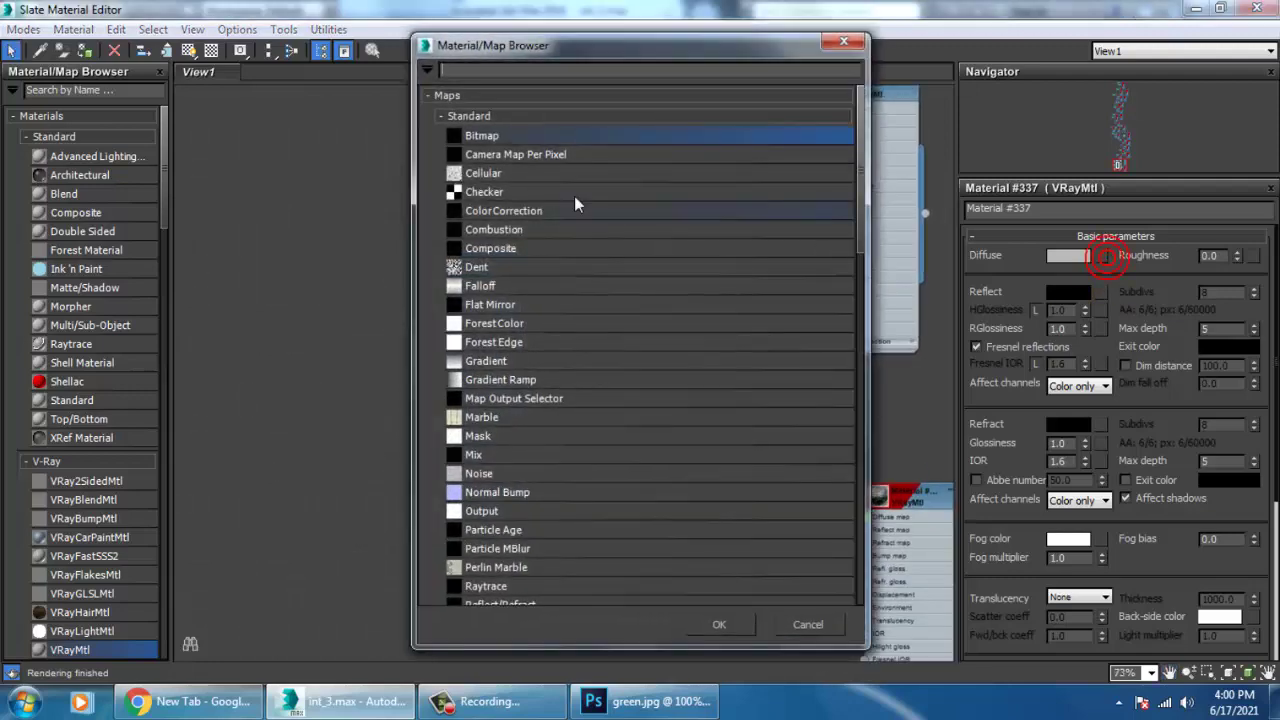
double_click(470, 135)
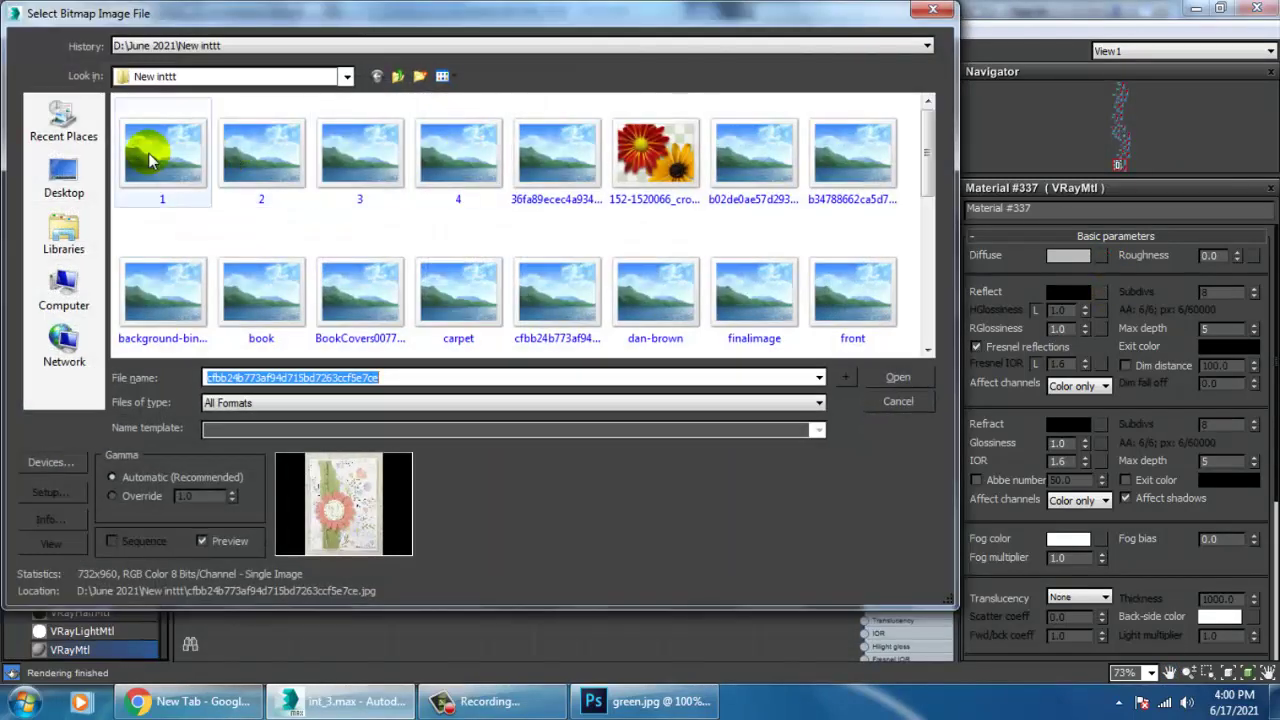
drag(923, 177, 920, 143)
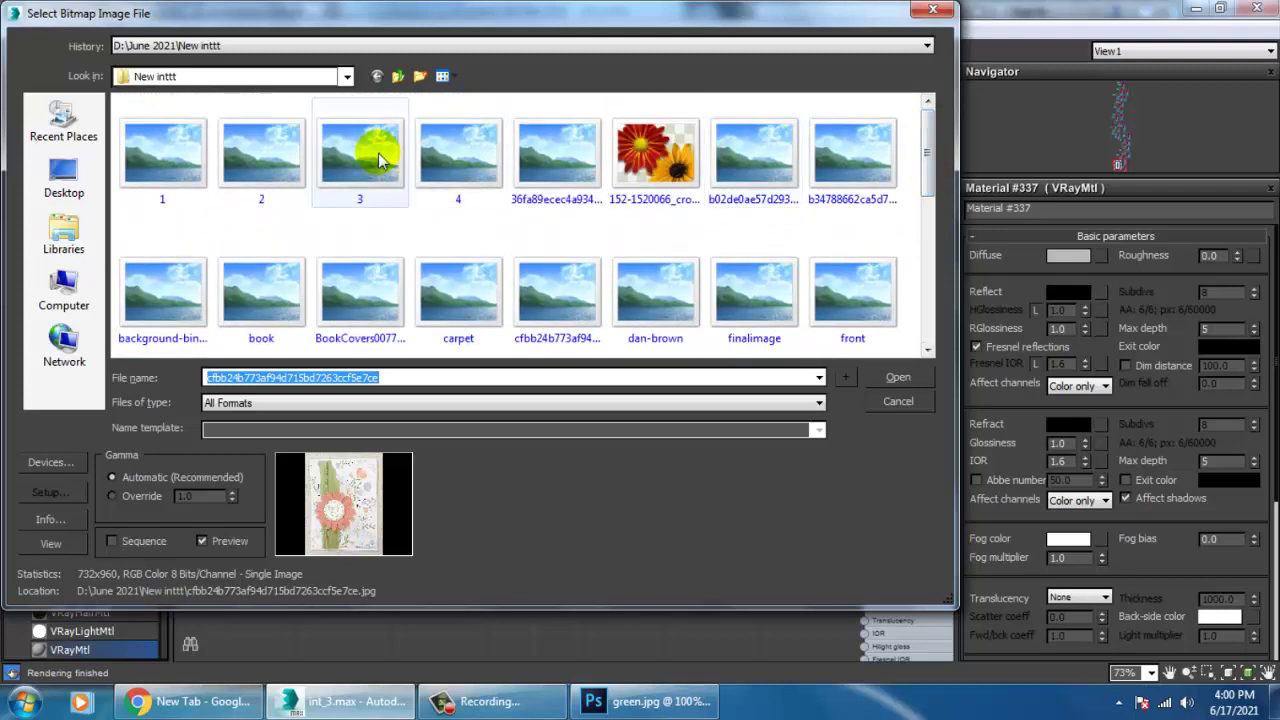
click(378, 155)
key(Right)
key(Right)
key(Right)
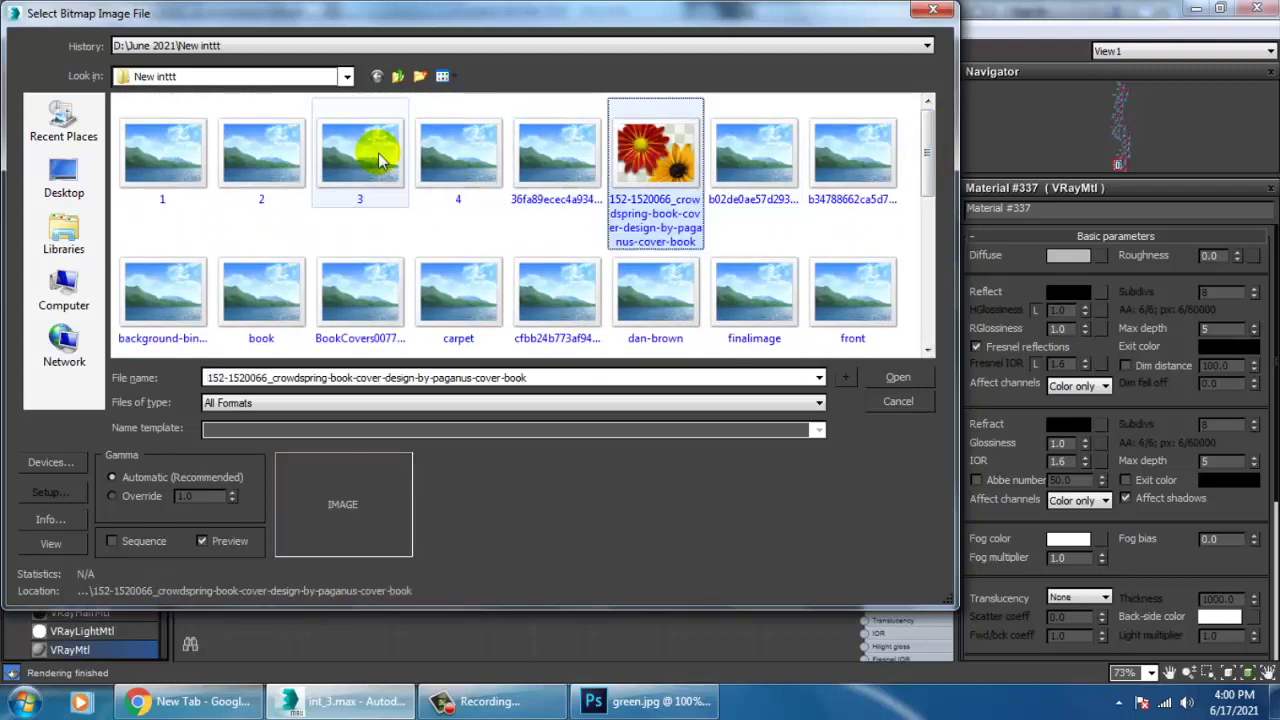
key(Left)
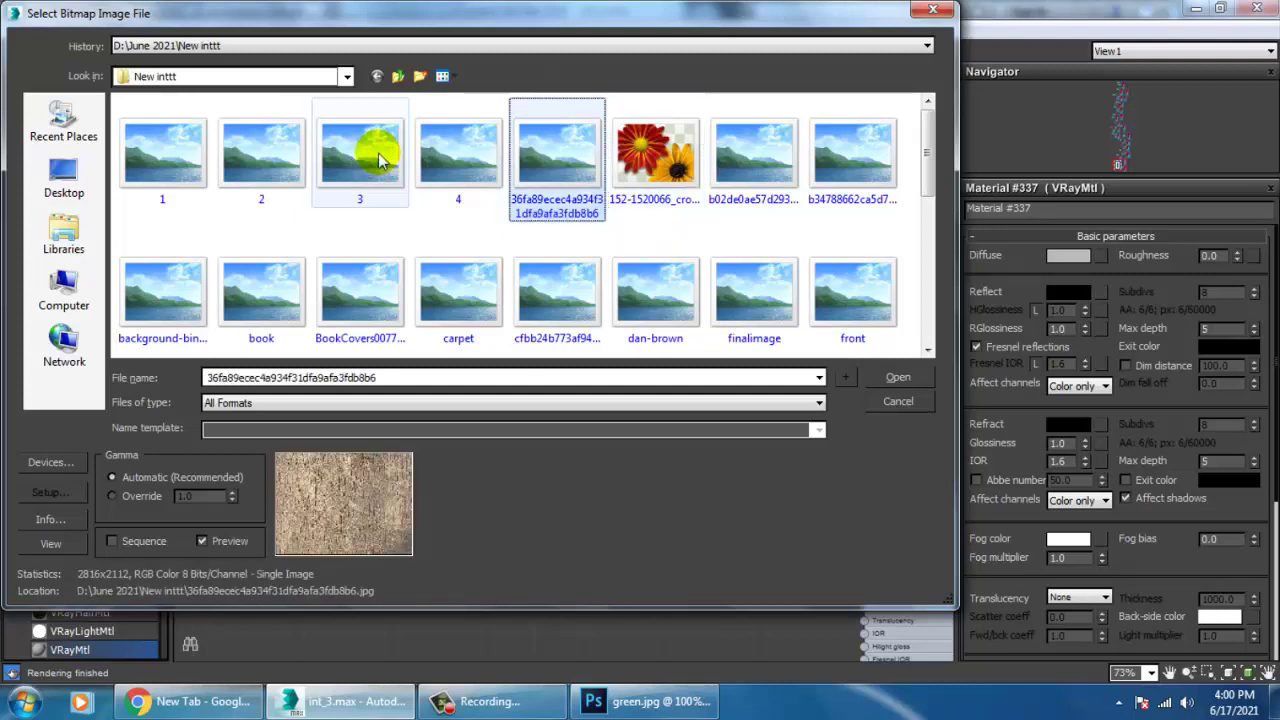
key(Right)
key(Right)
key(Right)
key(Down)
key(Up)
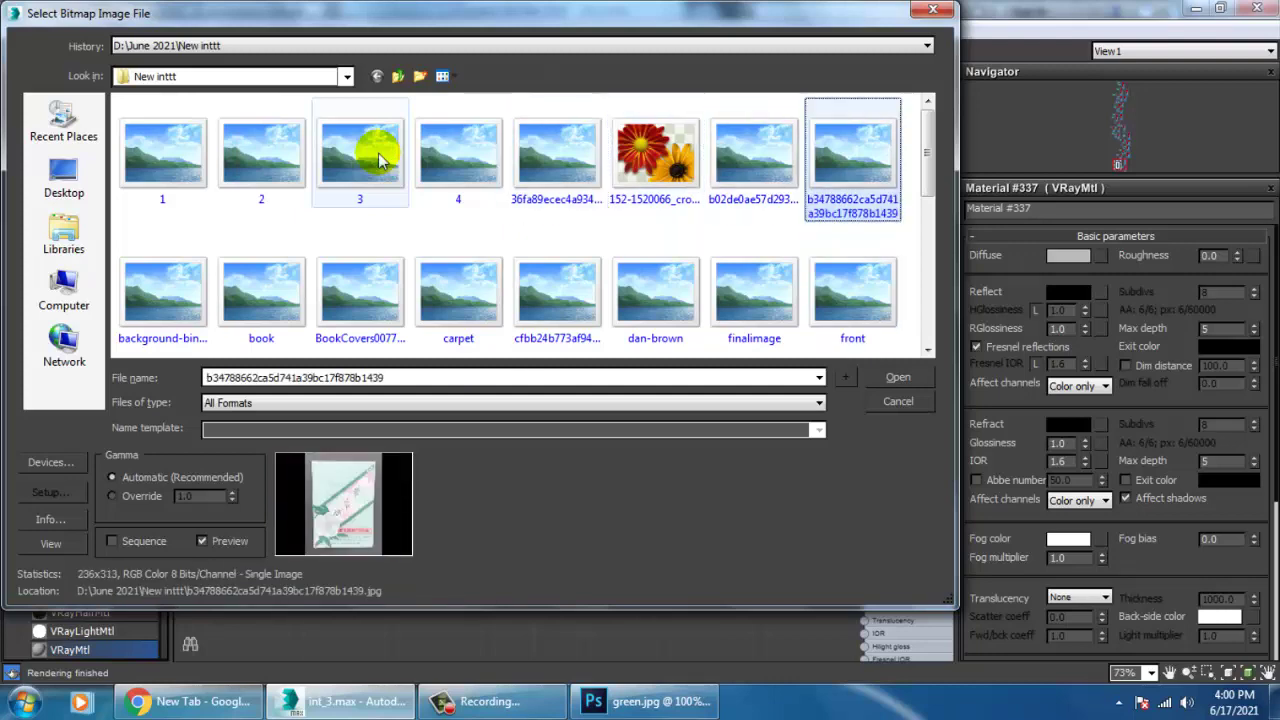
key(Return)
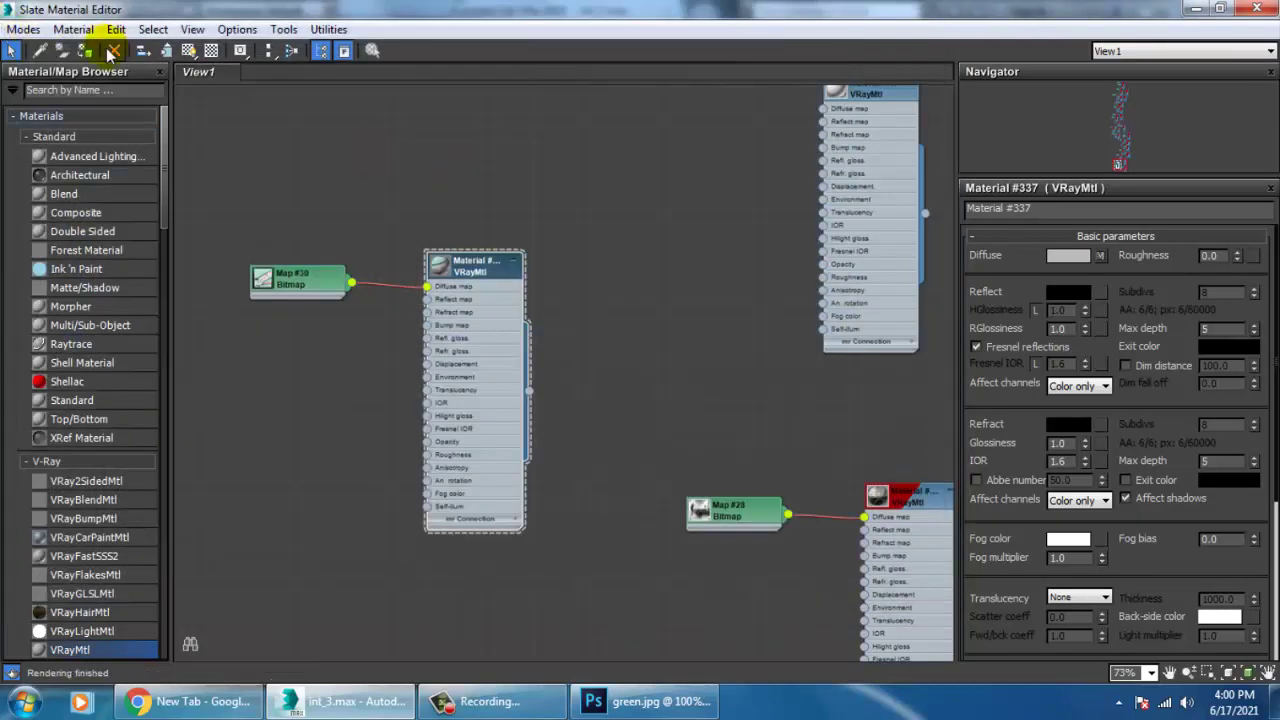
Assign the green card material to the tilted plane and show its texture in the viewport.
click(190, 51)
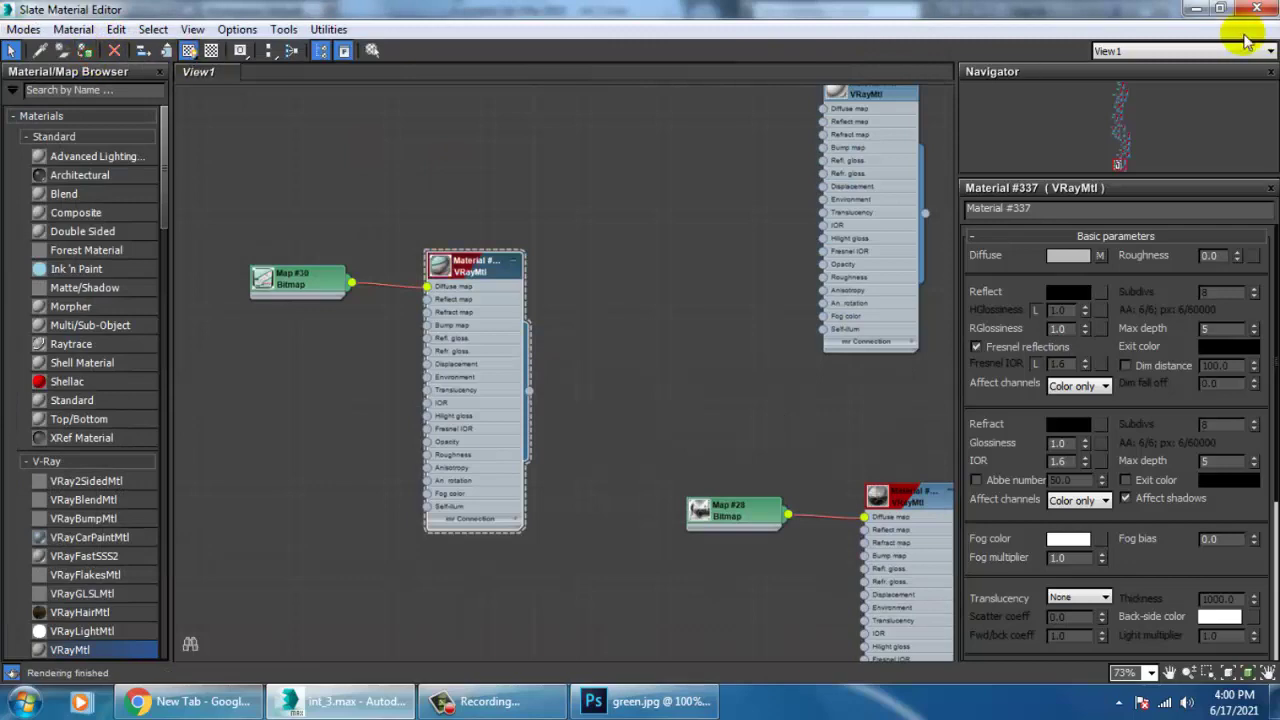
click(1197, 9)
middle_drag(722, 396, 831, 411)
scroll(771, 397, up, 3)
Add a UVW Map modifier with Box mapping to the tilted green card.
click(1165, 183)
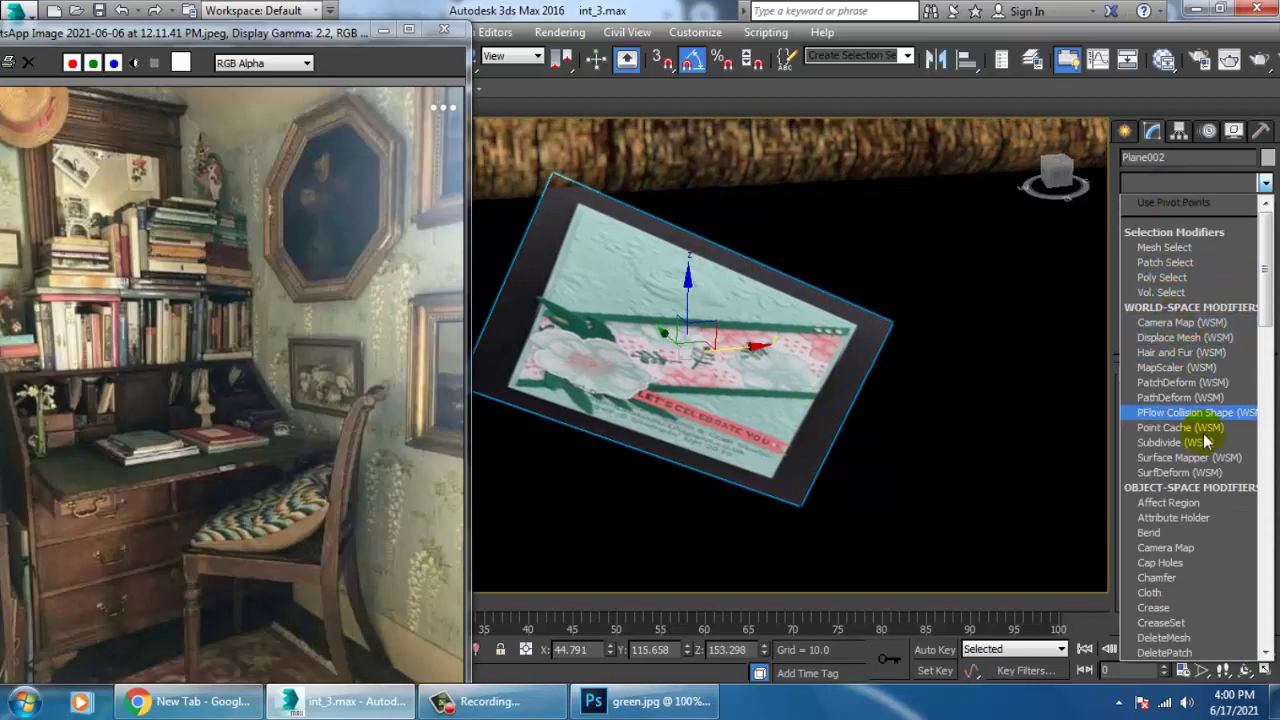
scroll(1219, 521, down, 15)
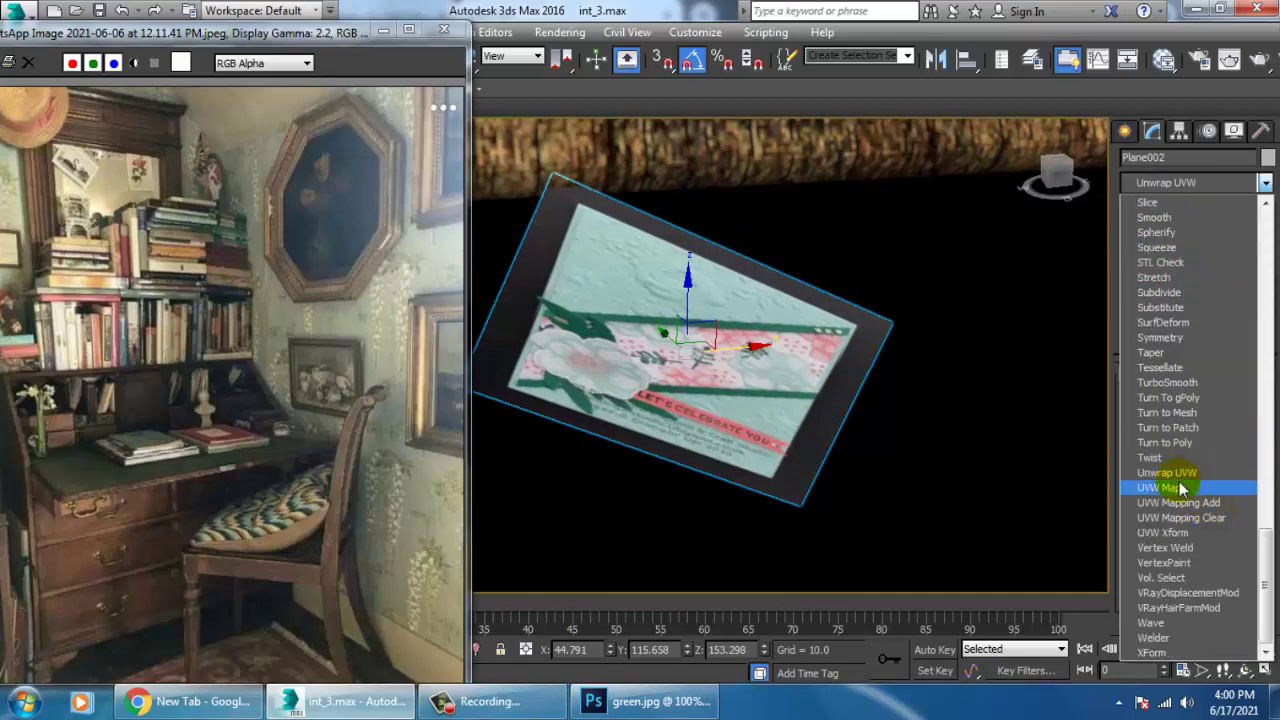
click(1178, 484)
click(1171, 484)
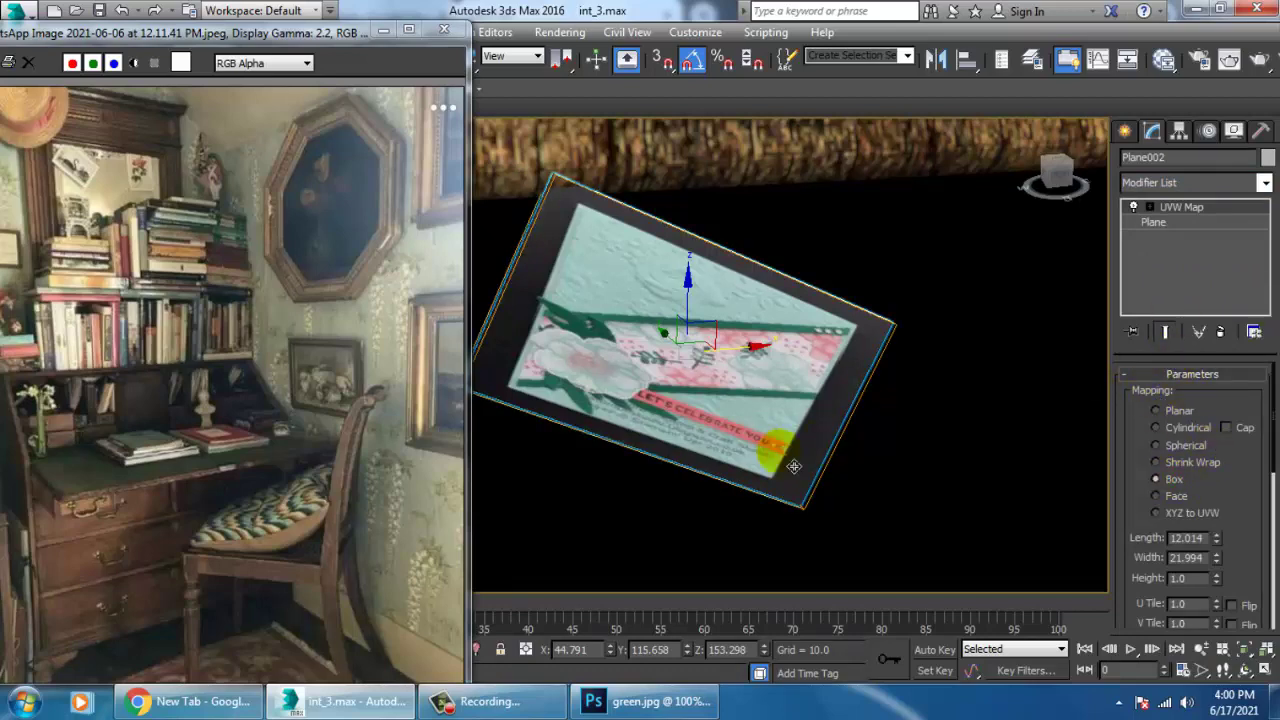
scroll(828, 462, down, 5)
scroll(828, 460, up, 3)
Shift the green card's UVW Map gizmo to reposition its picture and convert the card to an editable poly.
right_click(779, 395)
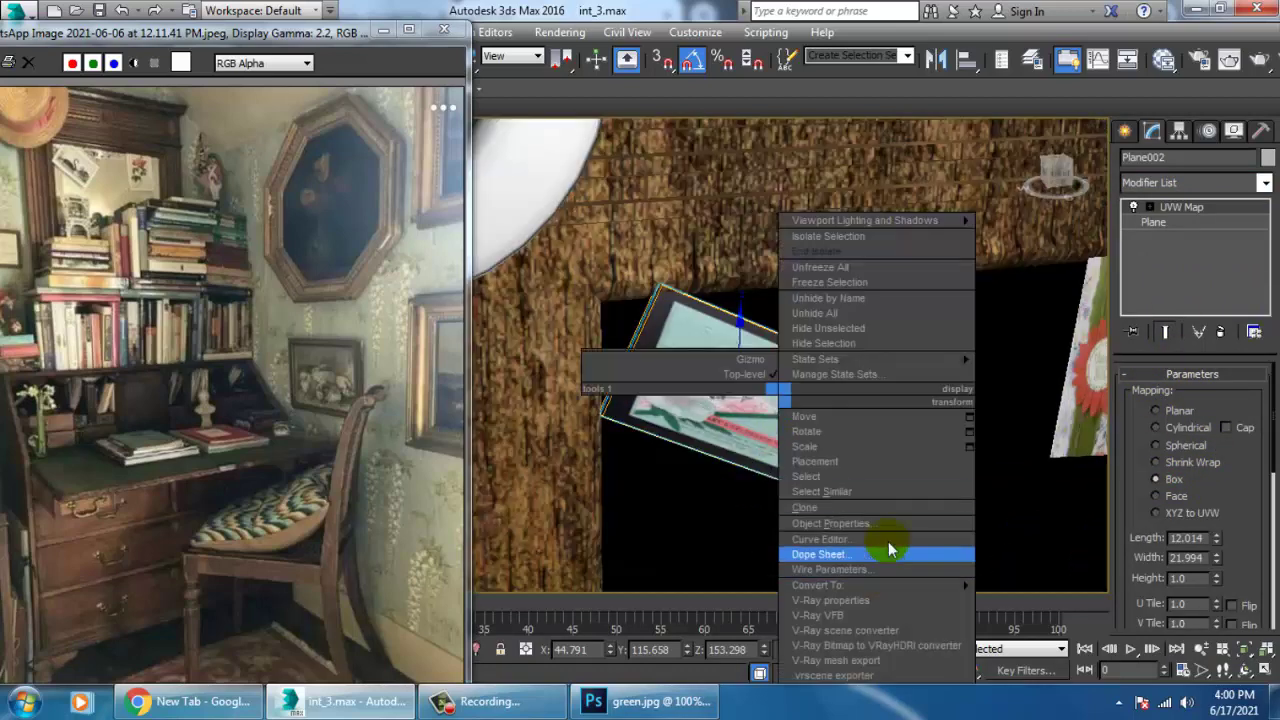
click(714, 424)
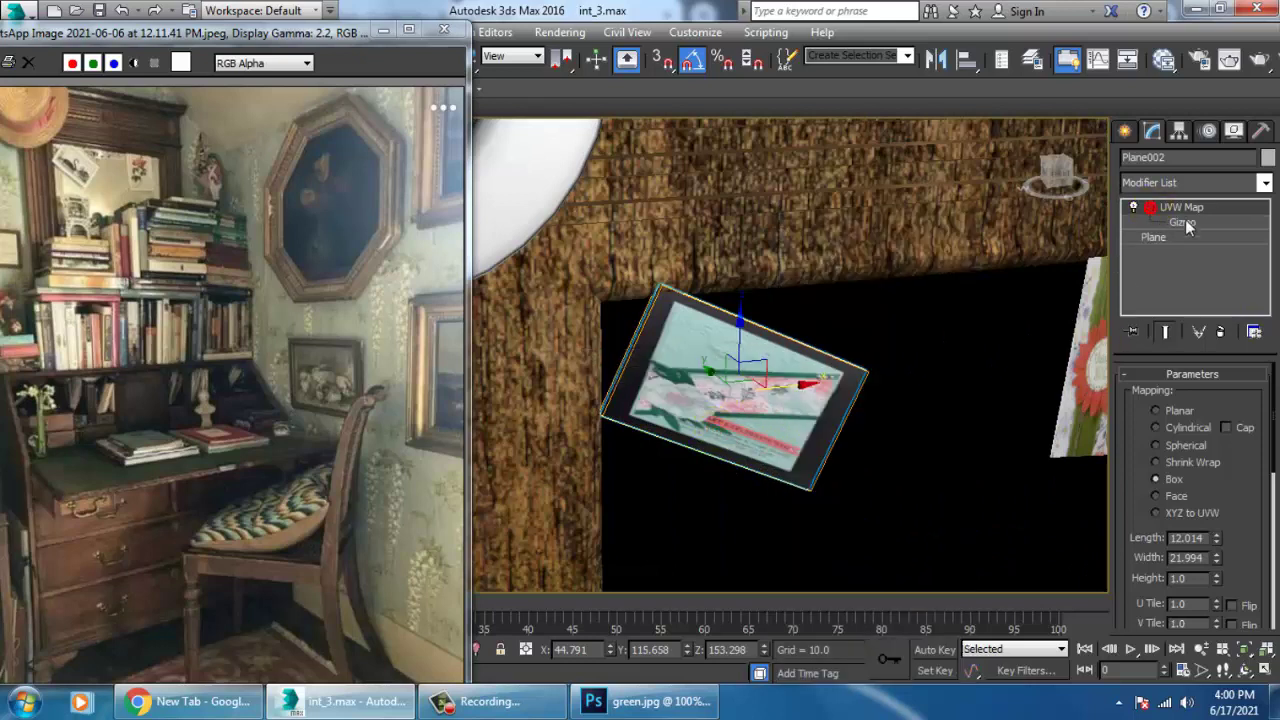
click(1183, 222)
drag(727, 383, 692, 351)
right_click(690, 350)
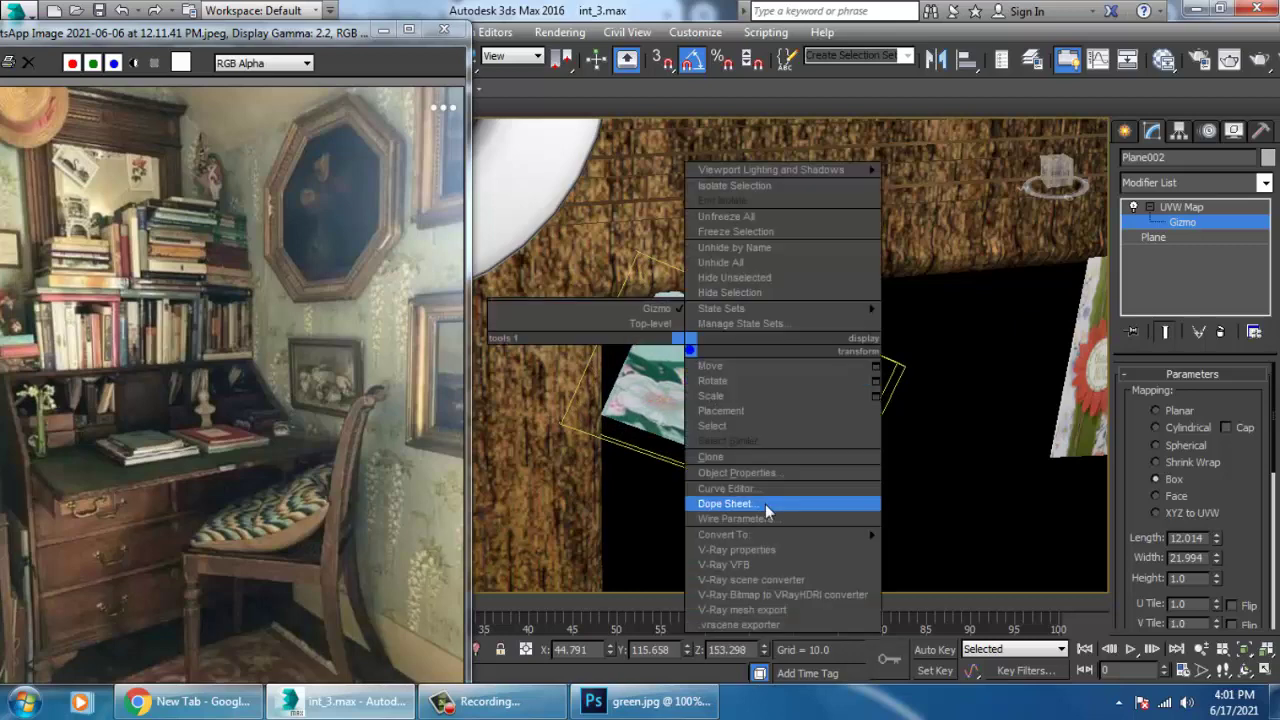
mouse_move(800, 534)
click(945, 555)
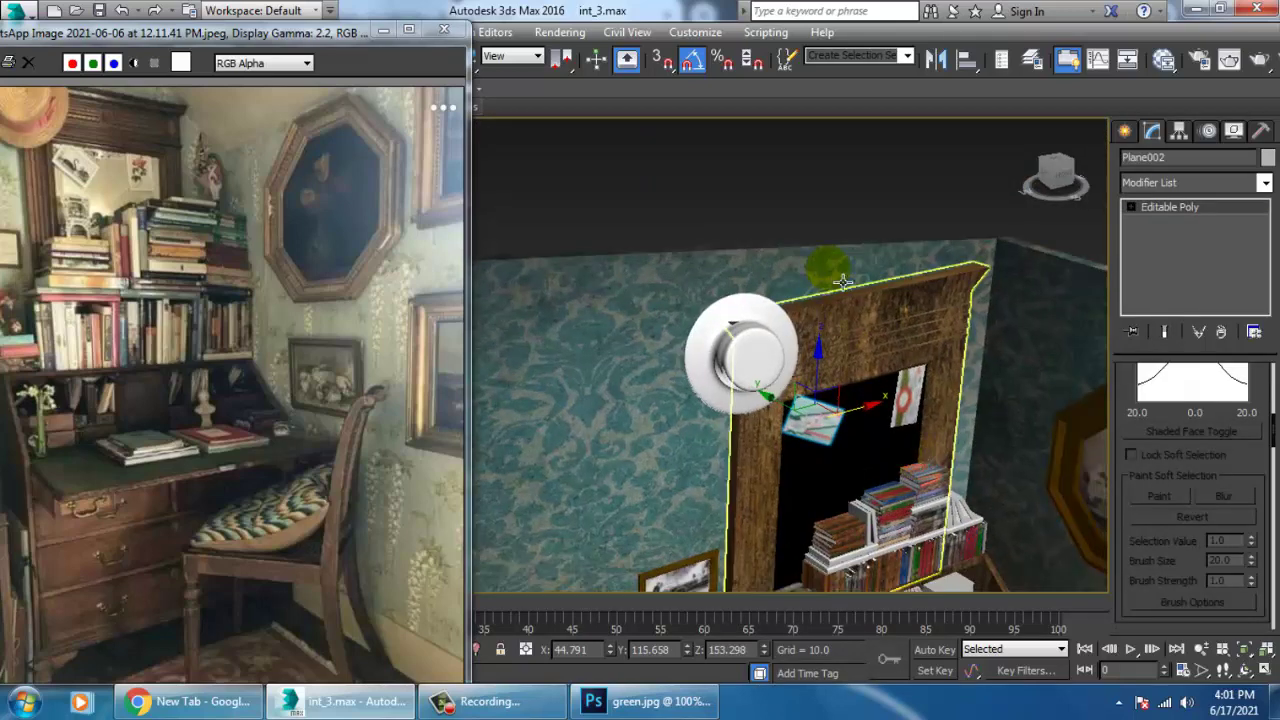
Select the three white boxes standing along the back of the green desktop.
scroll(843, 283, down, 4)
middle_drag(924, 506, 796, 388)
scroll(868, 372, up, 5)
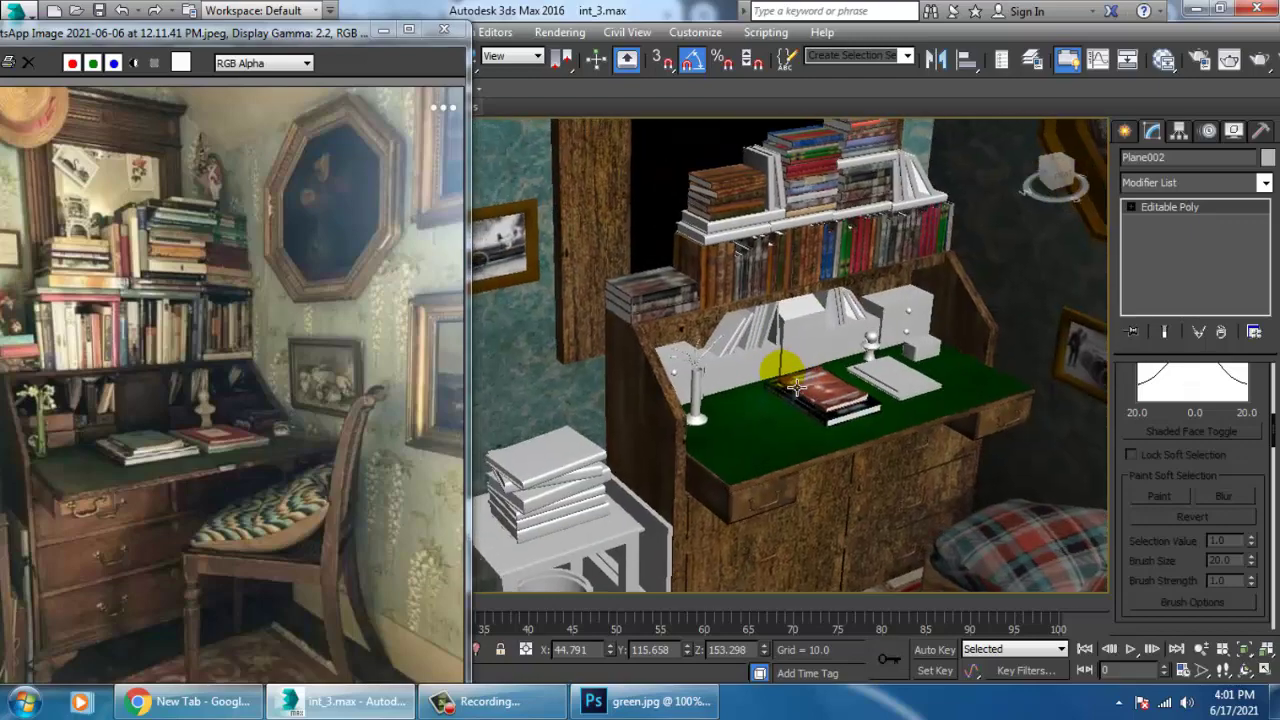
scroll(796, 388, up, 6)
ctrl+click(909, 324)
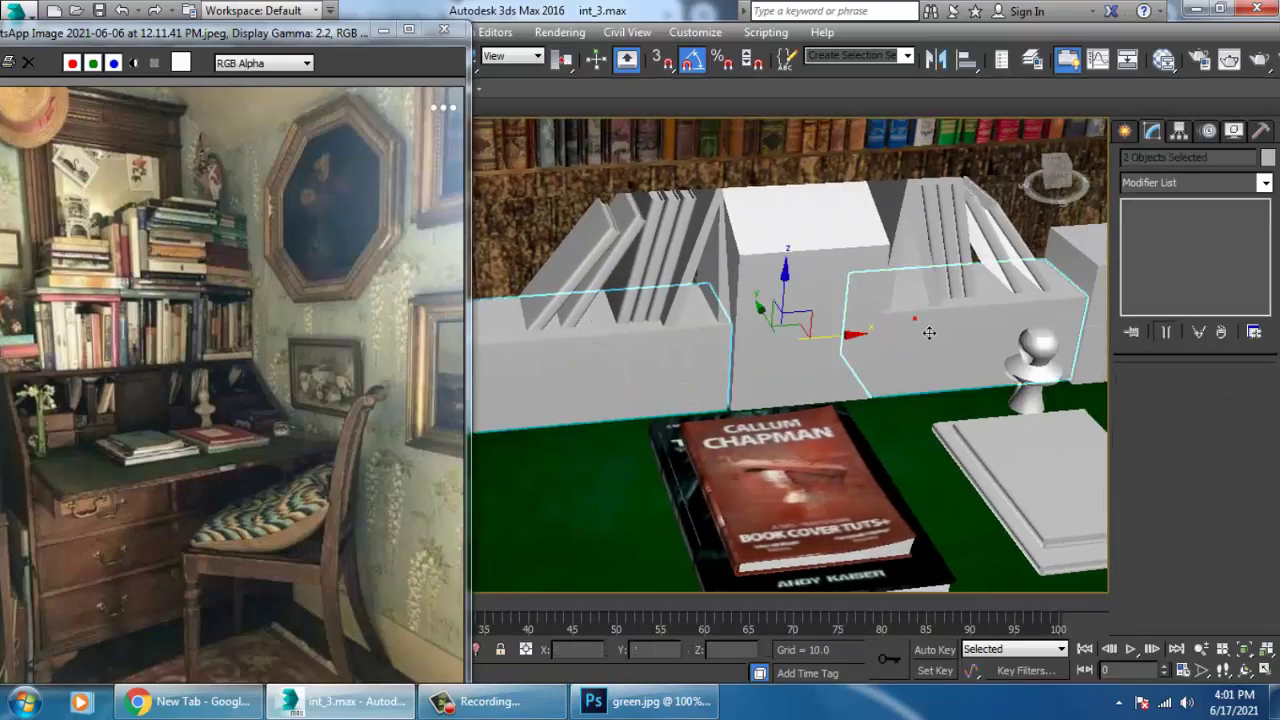
alt+middle_drag(925, 329, 923, 370)
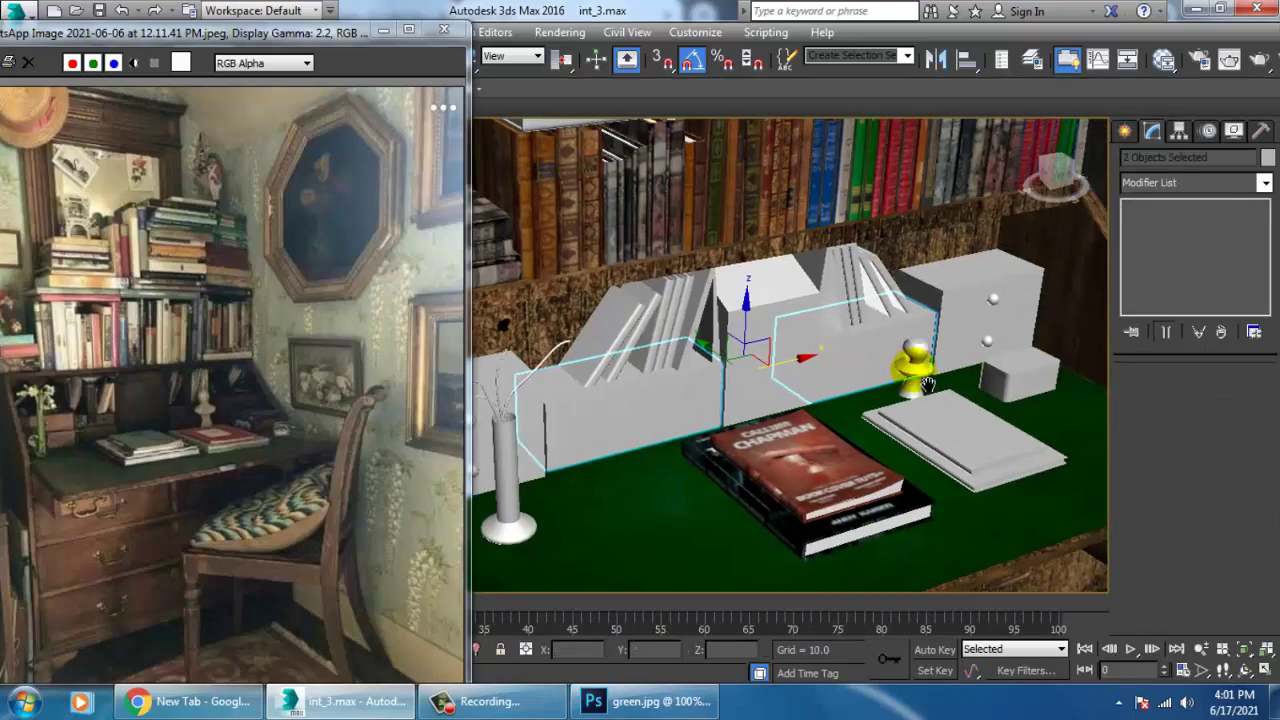
scroll(892, 367, up, 3)
ctrl+click(691, 266)
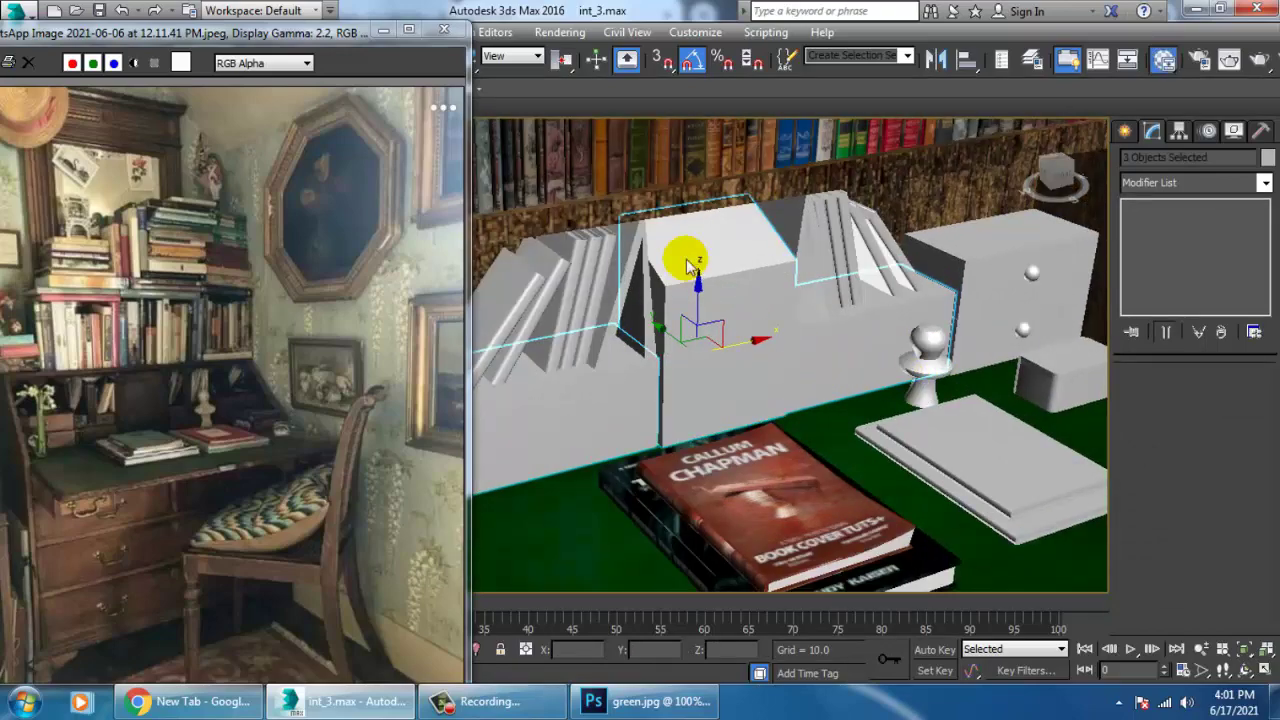
Create a new VRayMtl for the white boxes and start adding a Bitmap as its diffuse map.
key(m)
middle_drag(636, 562, 628, 386)
middle_drag(631, 530, 585, 453)
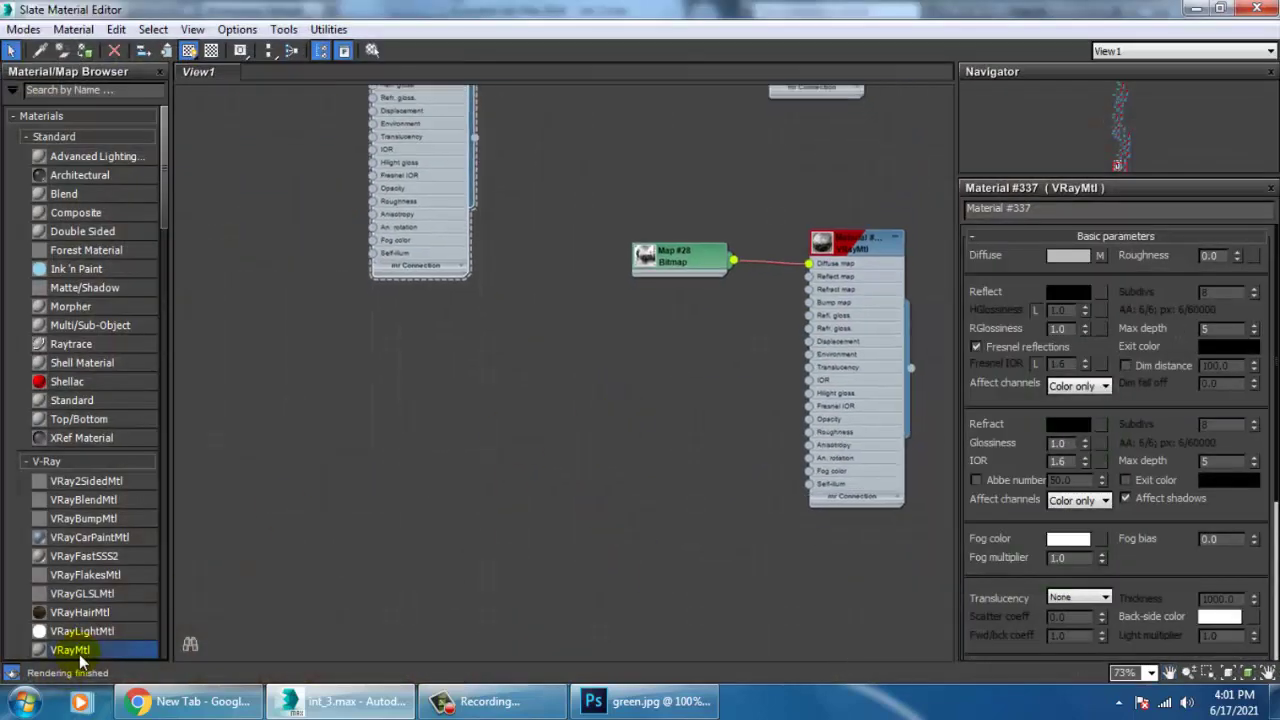
drag(79, 654, 524, 404)
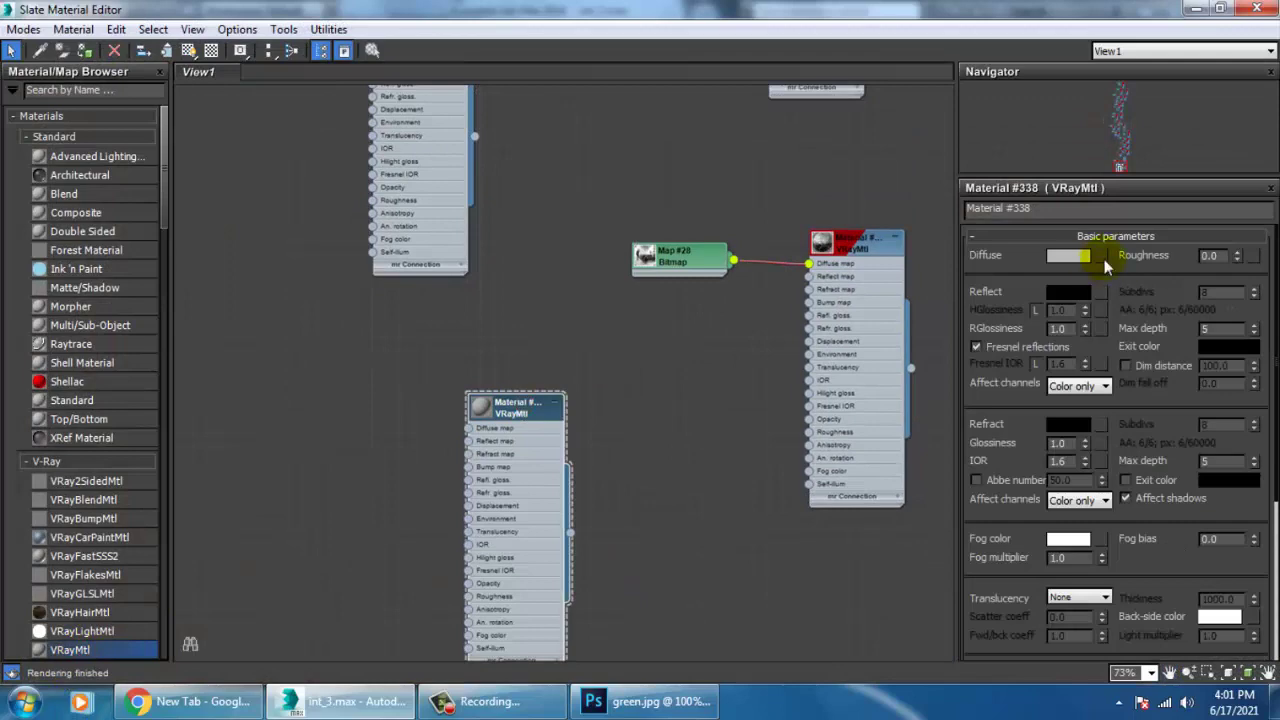
click(1100, 256)
double_click(521, 136)
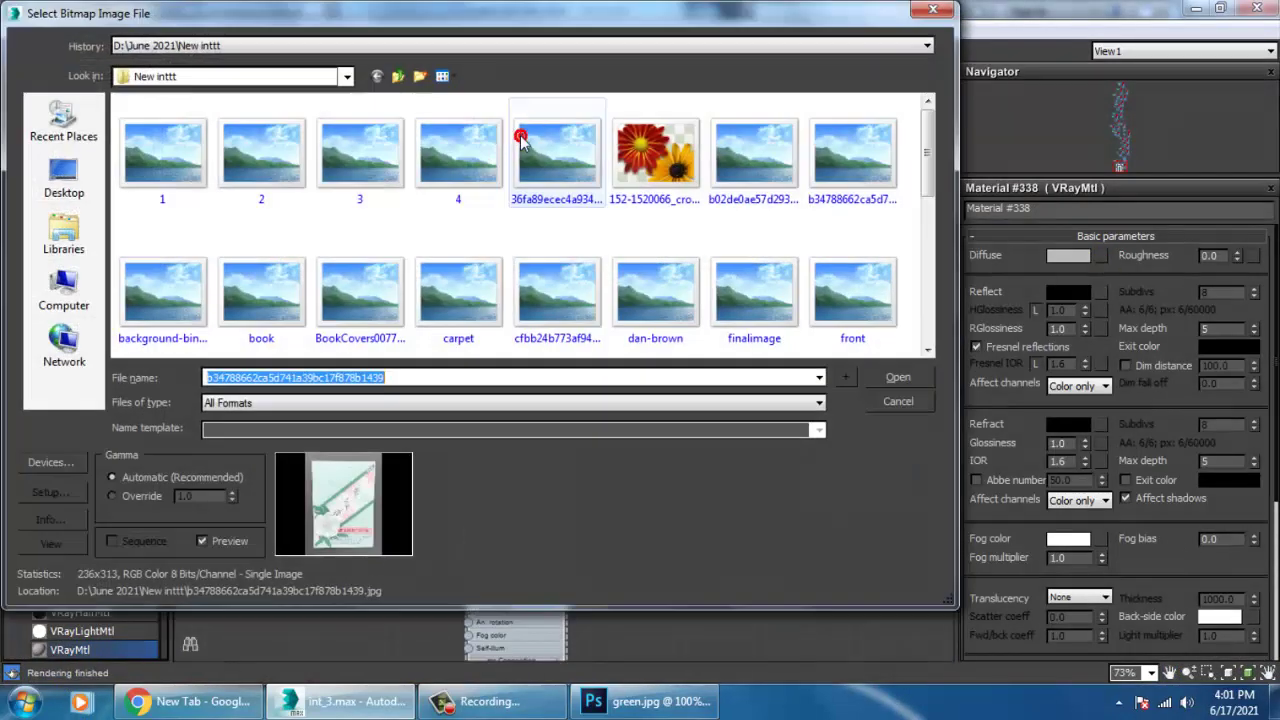
click(160, 175)
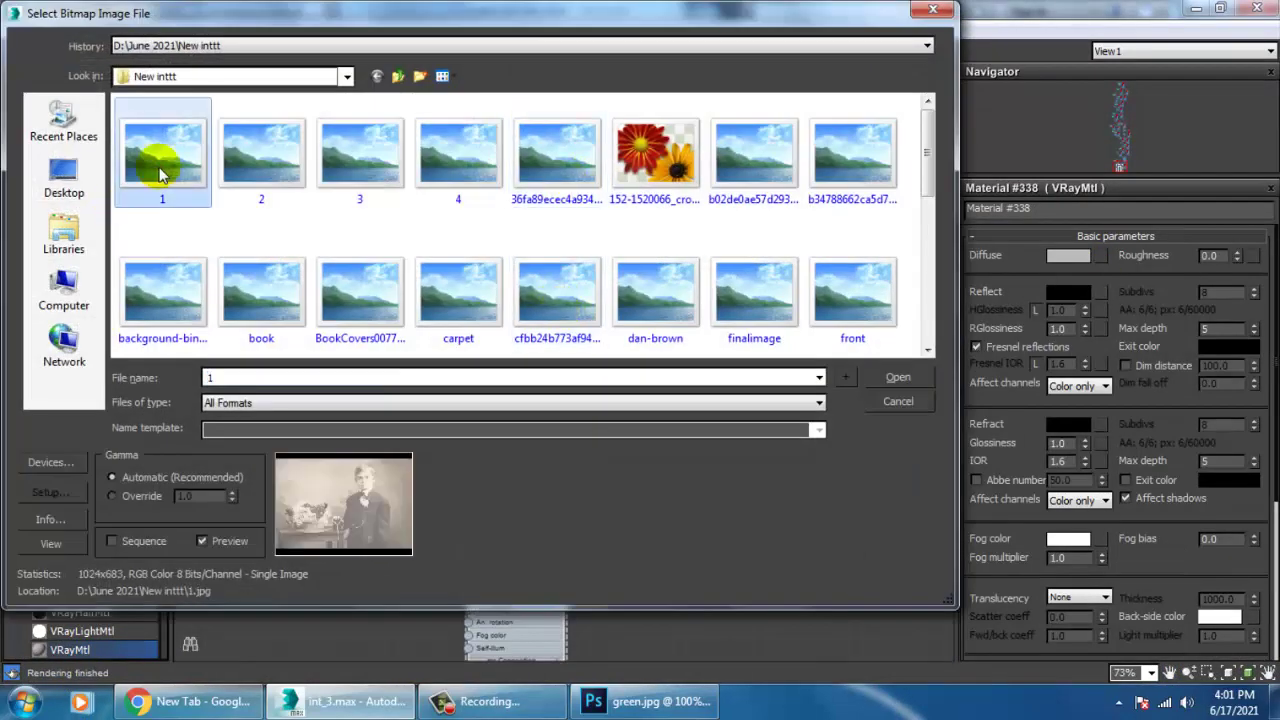
key(Right)
key(Right)
key(Right)
key(Right)
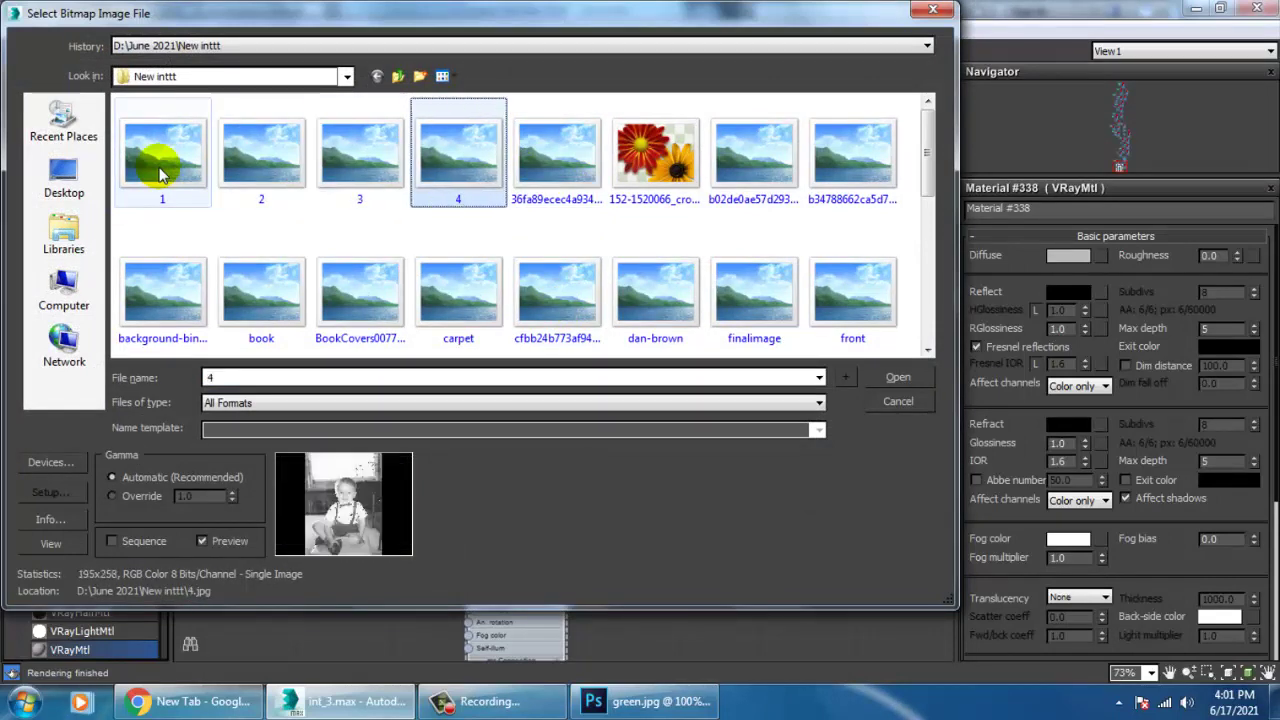
key(Right)
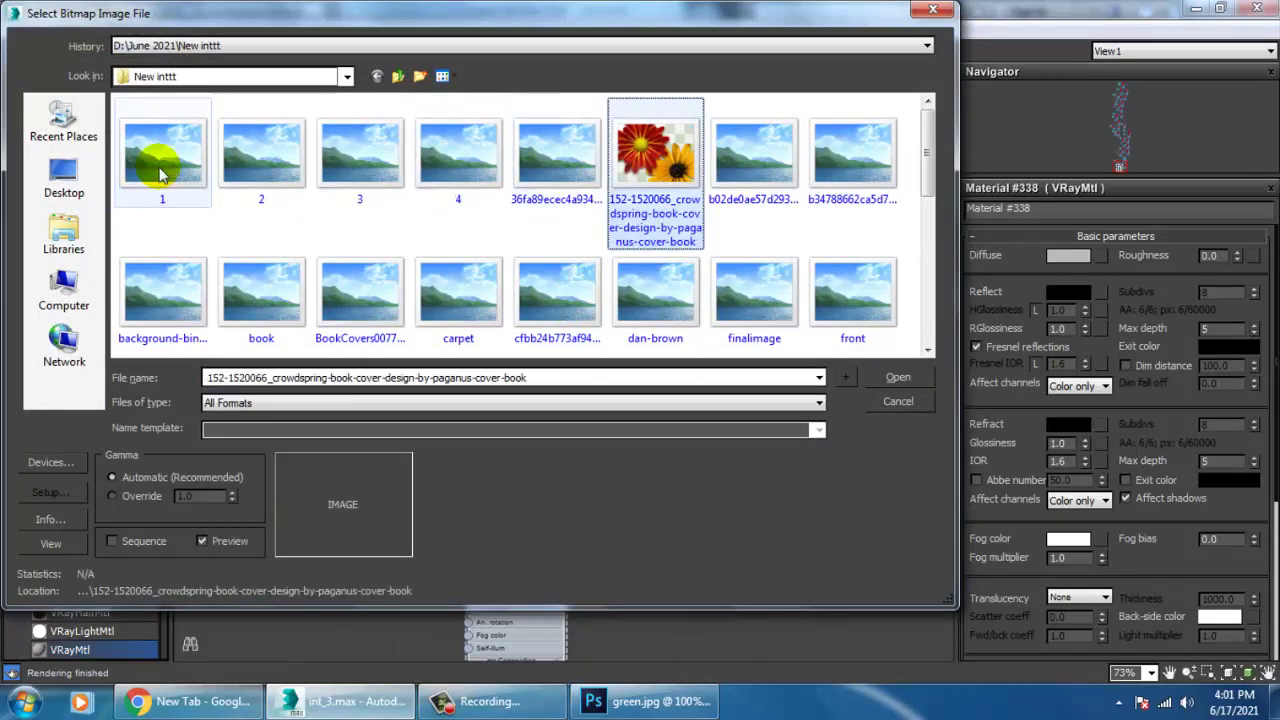
key(Right)
key(Right)
key(Down)
key(Left)
key(Left)
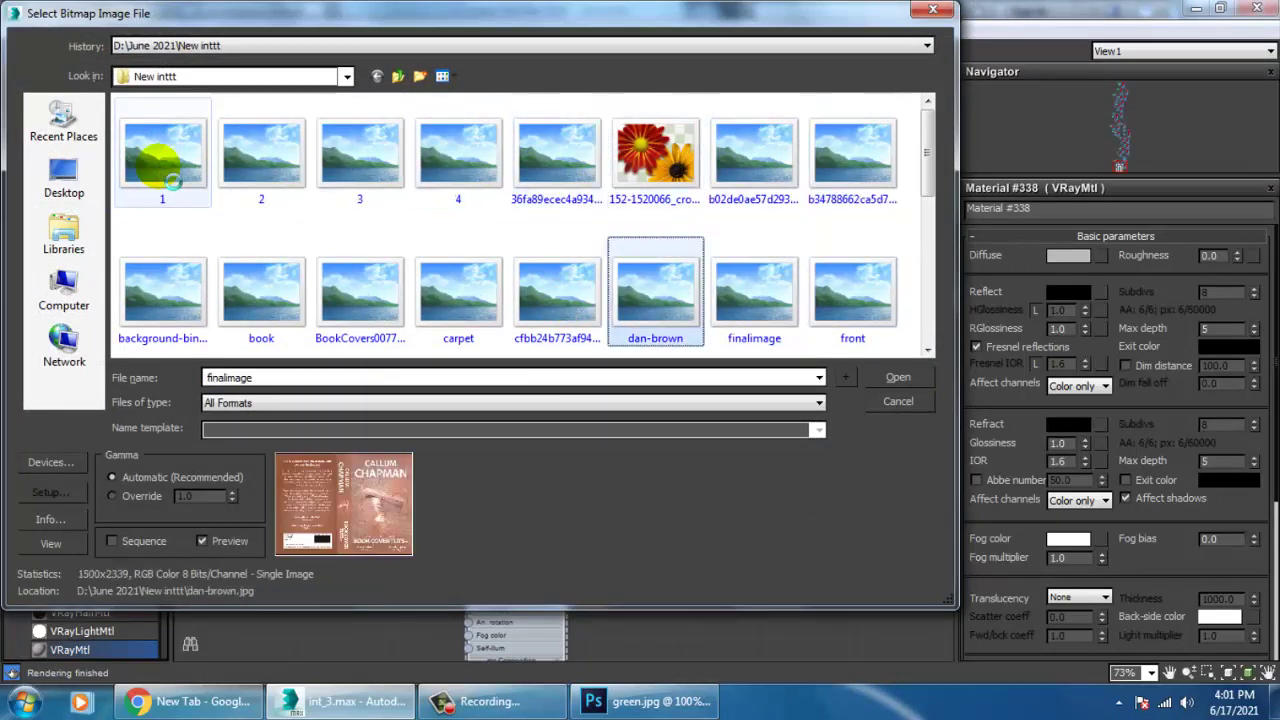
key(Left)
key(Left)
key(Left)
key(Left)
key(Left)
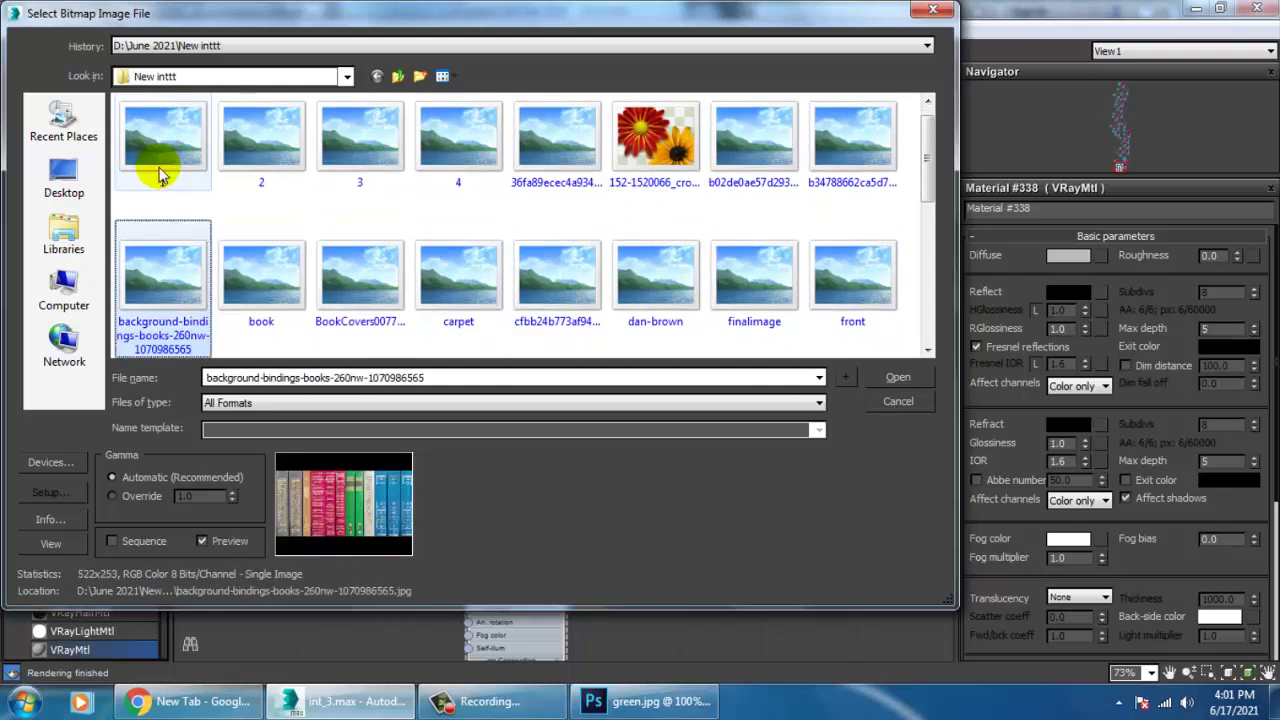
key(Down)
key(Right)
key(Right)
key(Right)
key(Right)
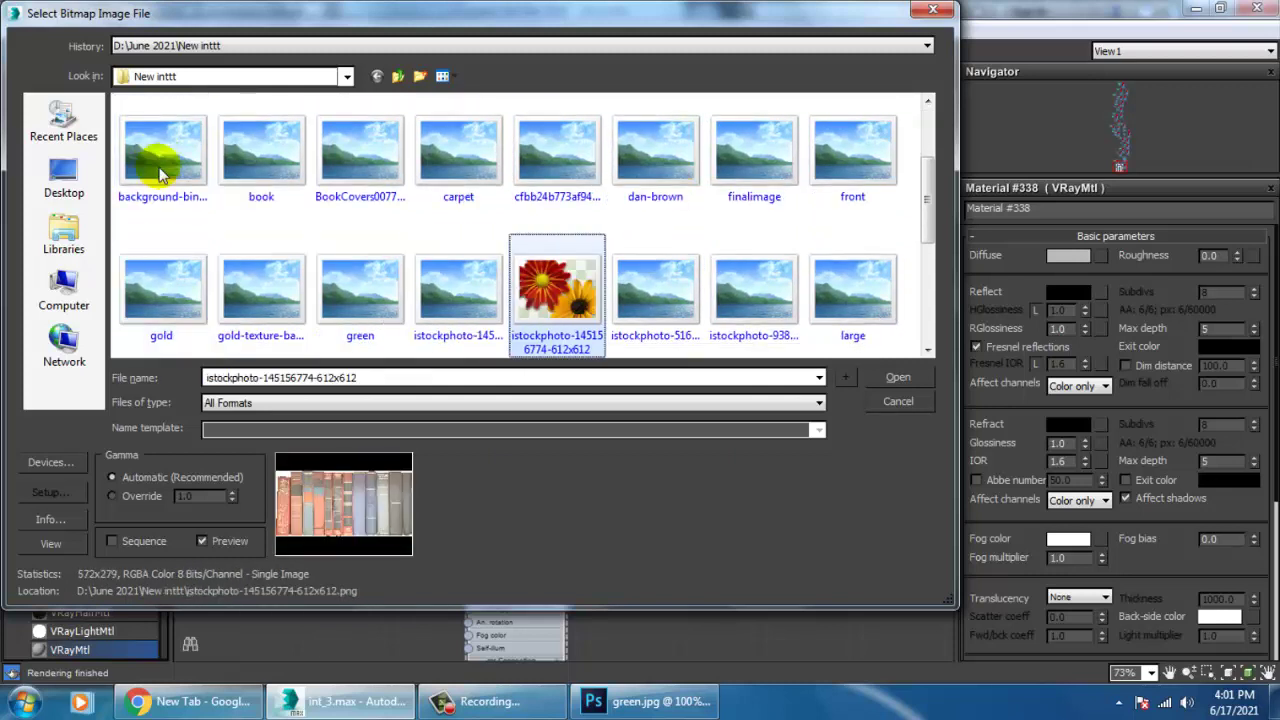
key(Right)
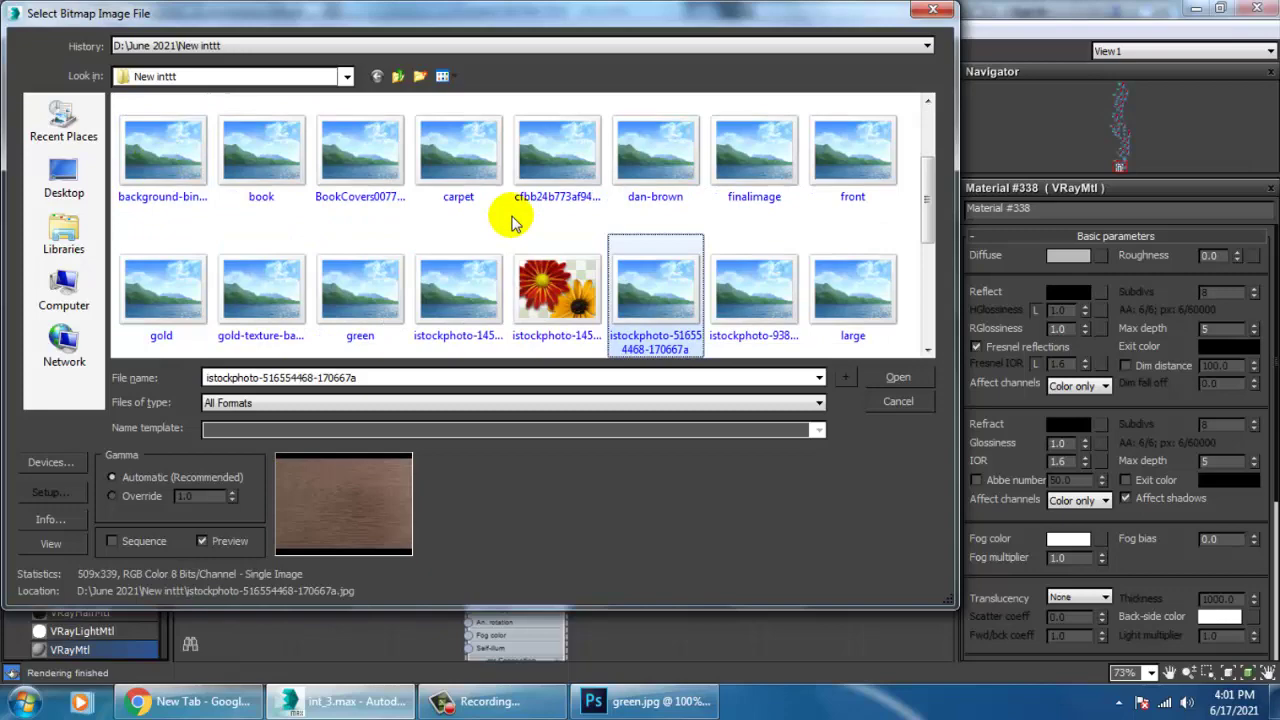
double_click(650, 295)
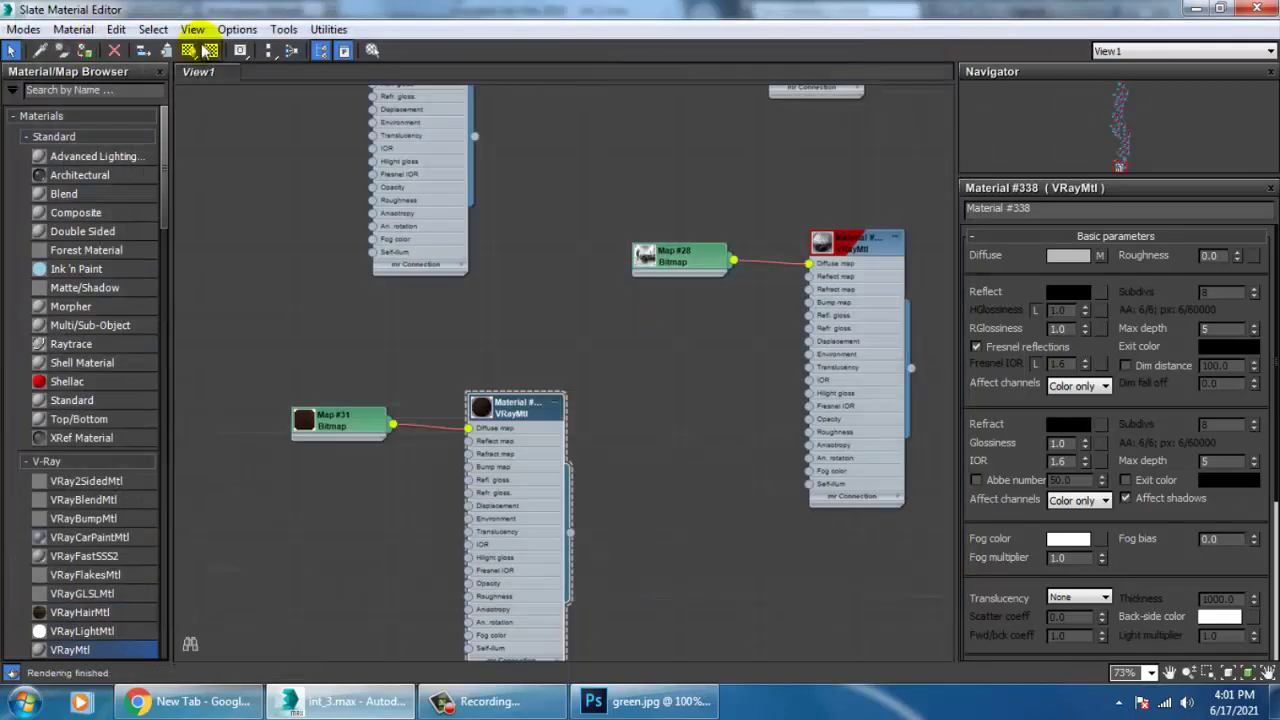
click(190, 50)
click(1198, 9)
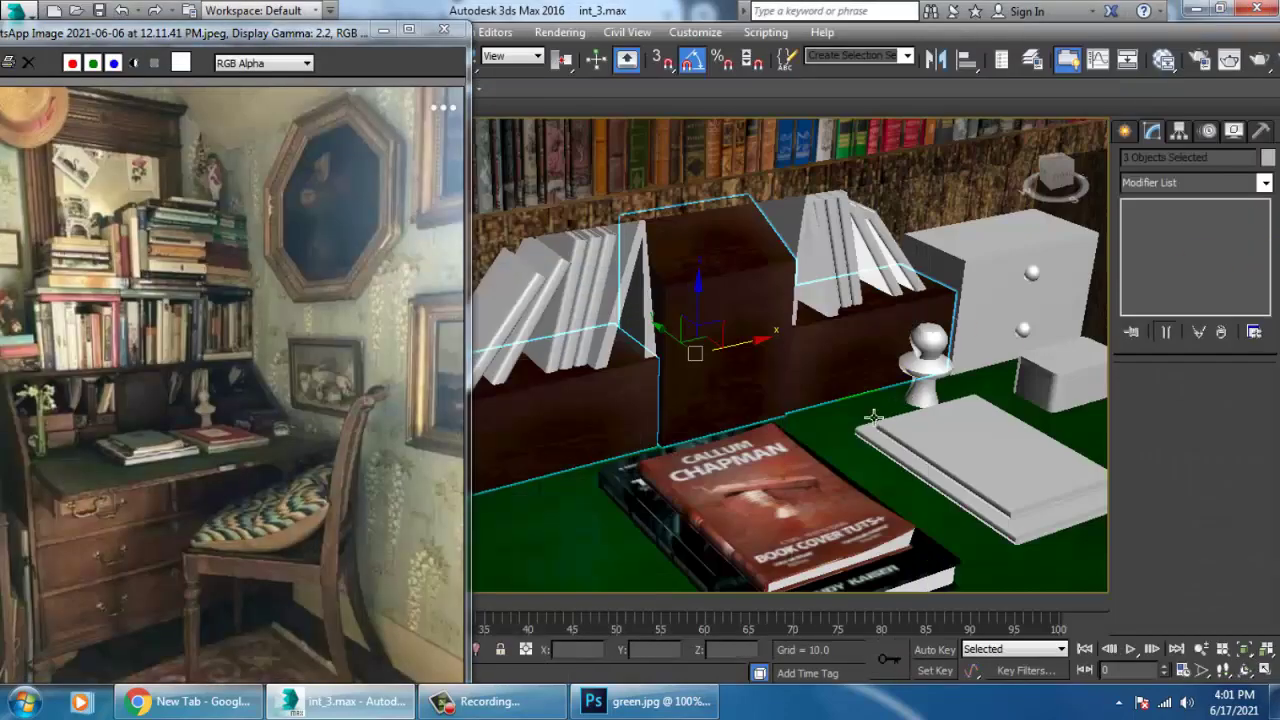
Add a UVW Map modifier to the low dark-wood box on the right side of the desk back.
click(860, 374)
click(1265, 182)
scroll(1190, 471, down, 10)
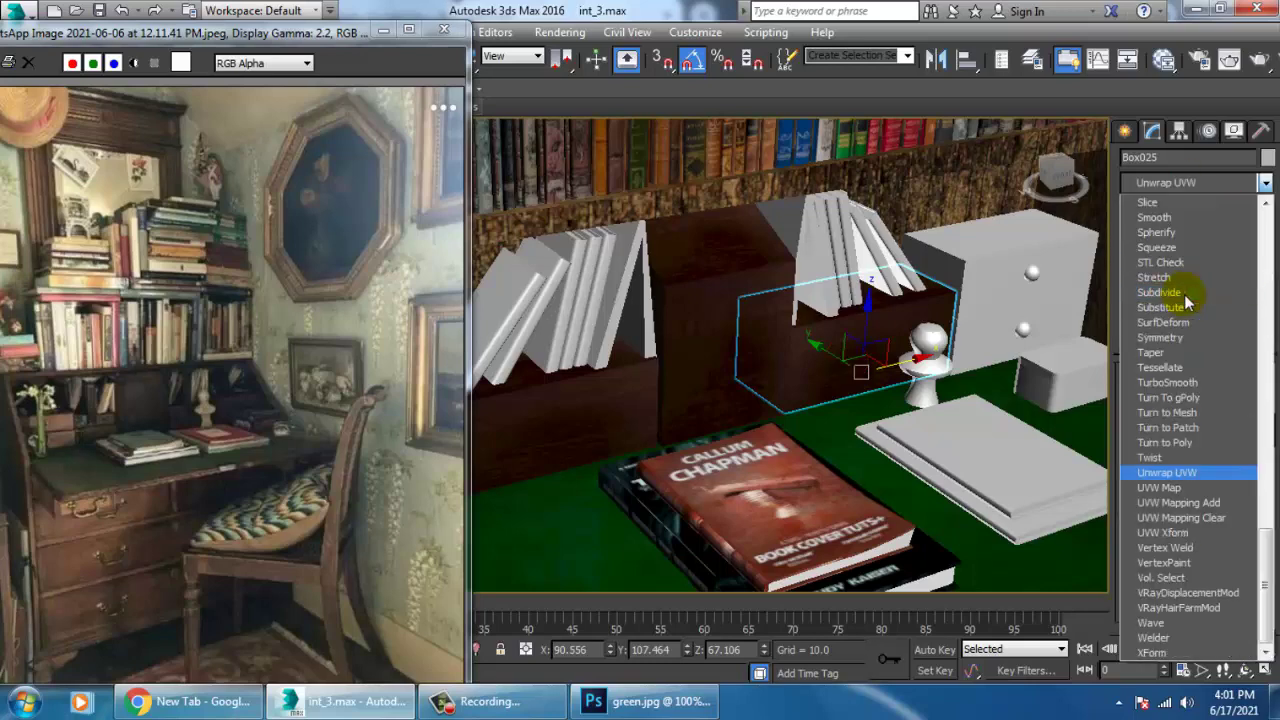
click(1160, 488)
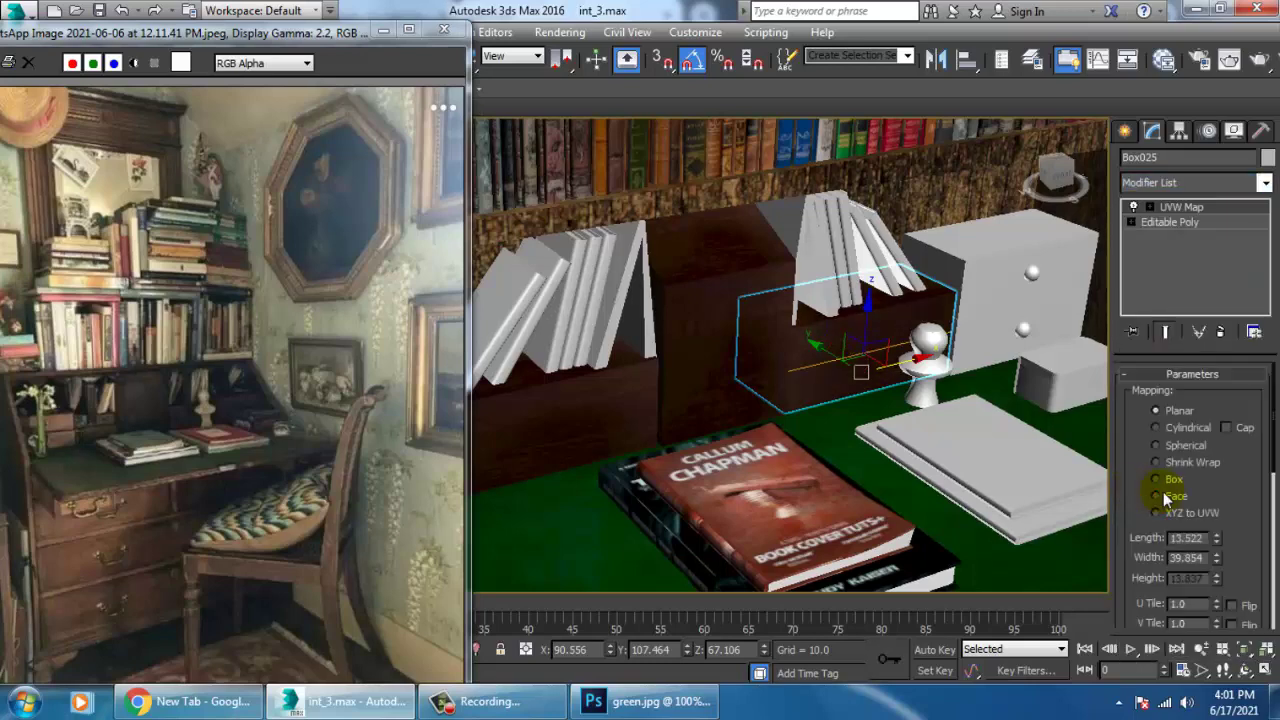
Add a UVW Map modifier with Box mapping to the tall middle dark-wood box.
click(725, 321)
click(1265, 182)
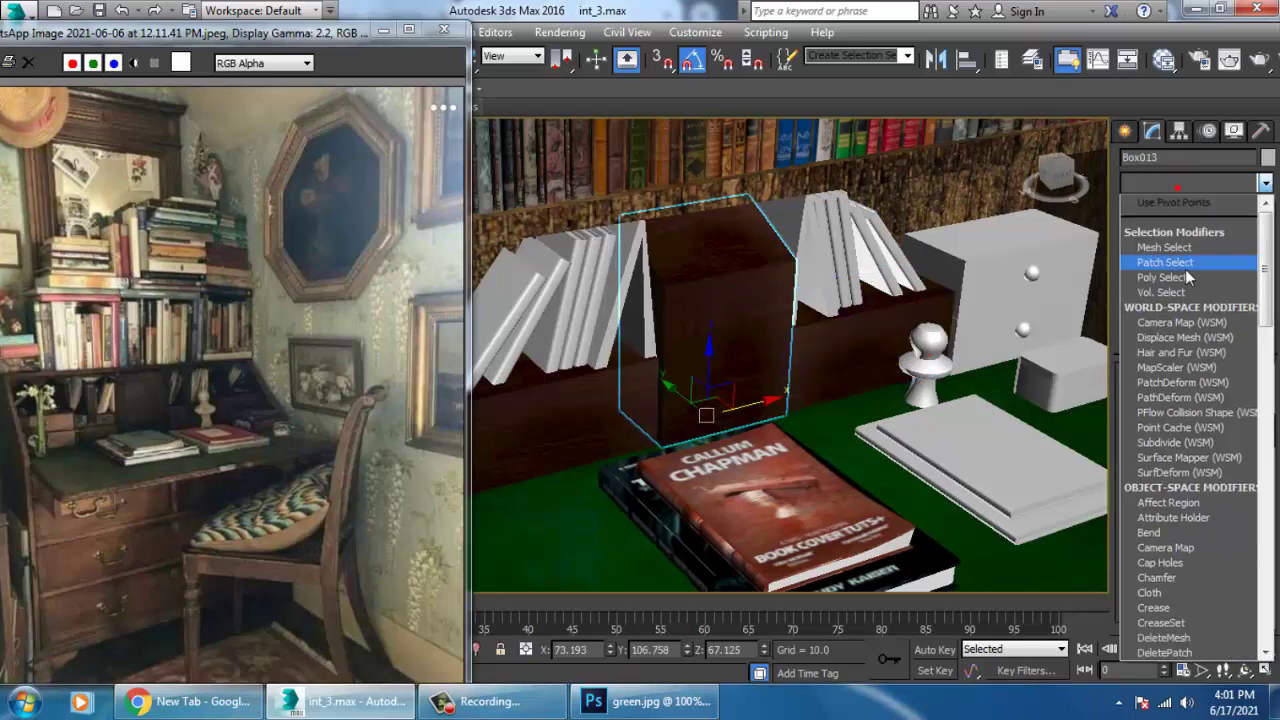
key(u)
click(1190, 487)
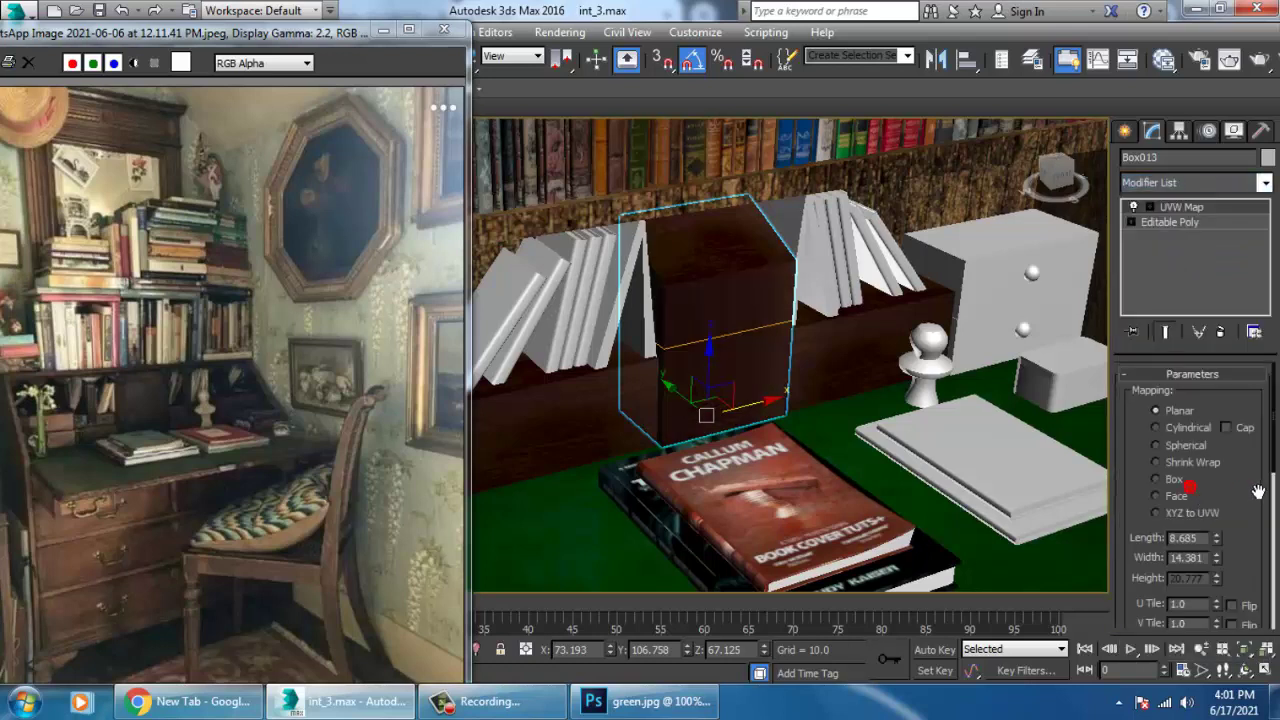
click(1157, 480)
Add a UVW Map modifier with Box mapping to the low dark-wood box on the left side of the desk back.
click(595, 421)
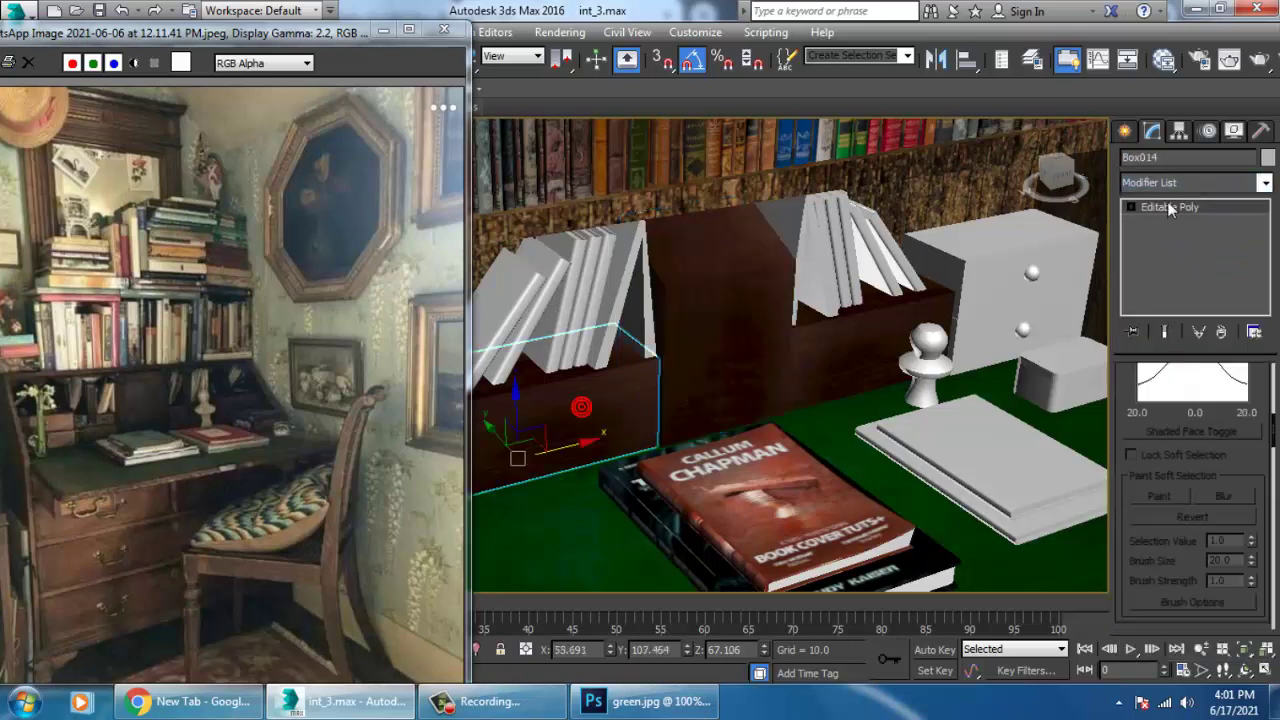
click(1265, 182)
key(u)
click(1186, 487)
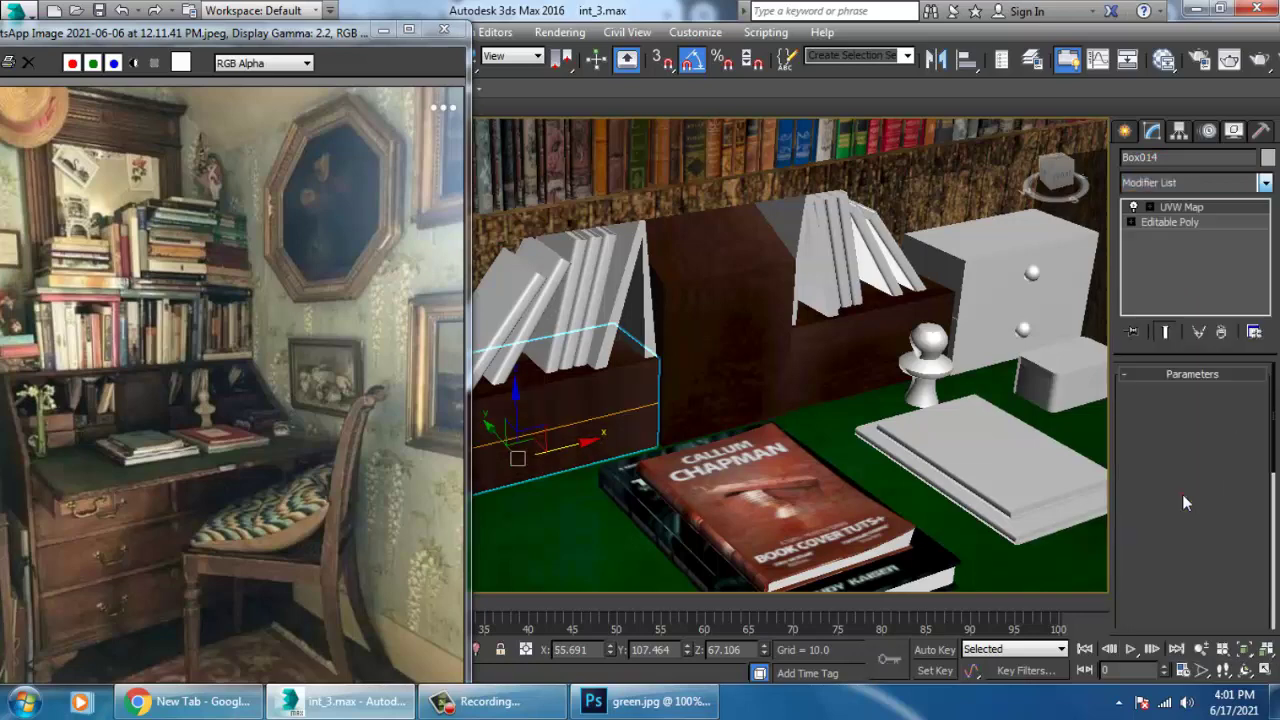
click(1174, 483)
Select the four white drawer boxes stacked in pairs at both ends of the green desktop.
scroll(909, 412, down, 7)
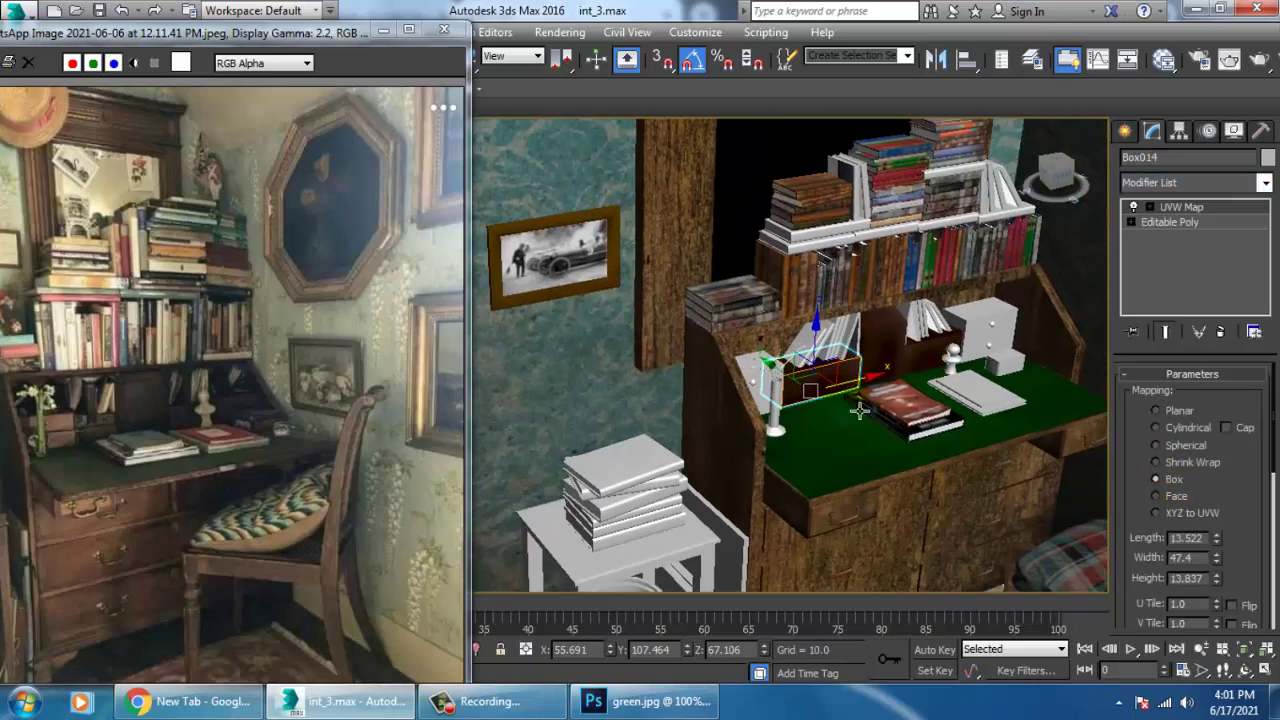
scroll(824, 406, up, 7)
click(602, 242)
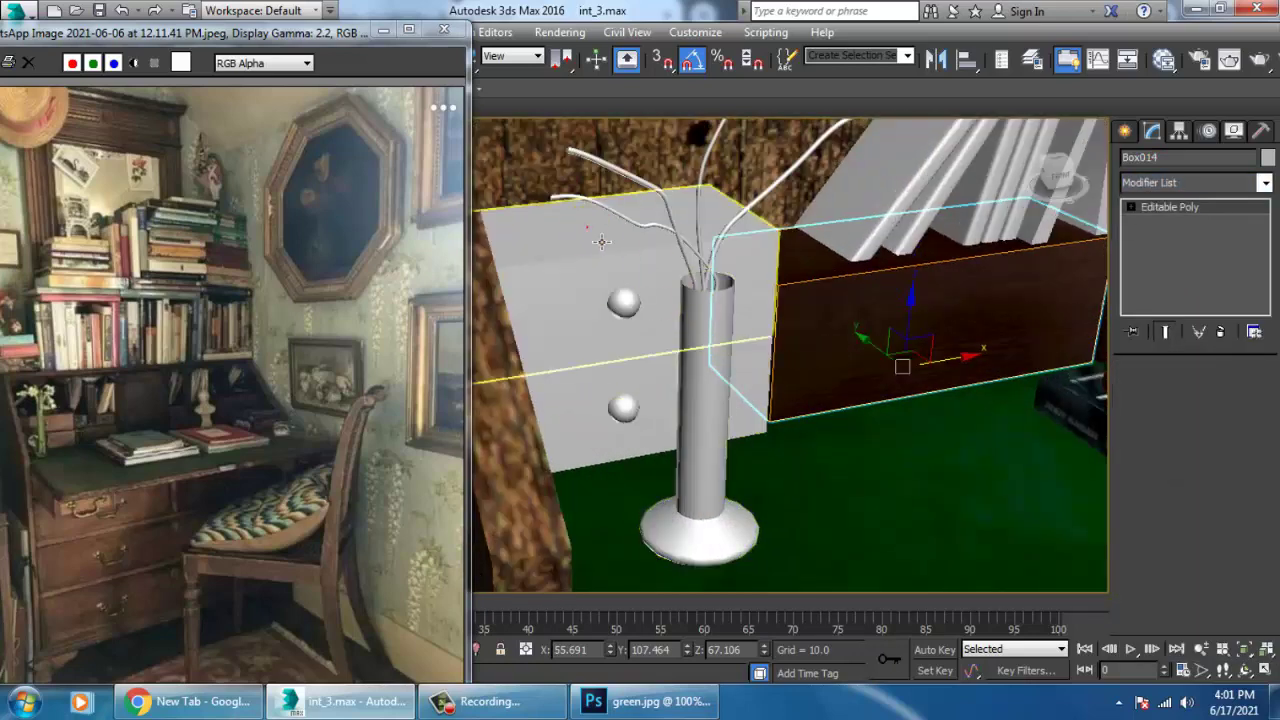
ctrl+click(586, 400)
middle_drag(945, 344, 552, 384)
middle_drag(1025, 331, 771, 367)
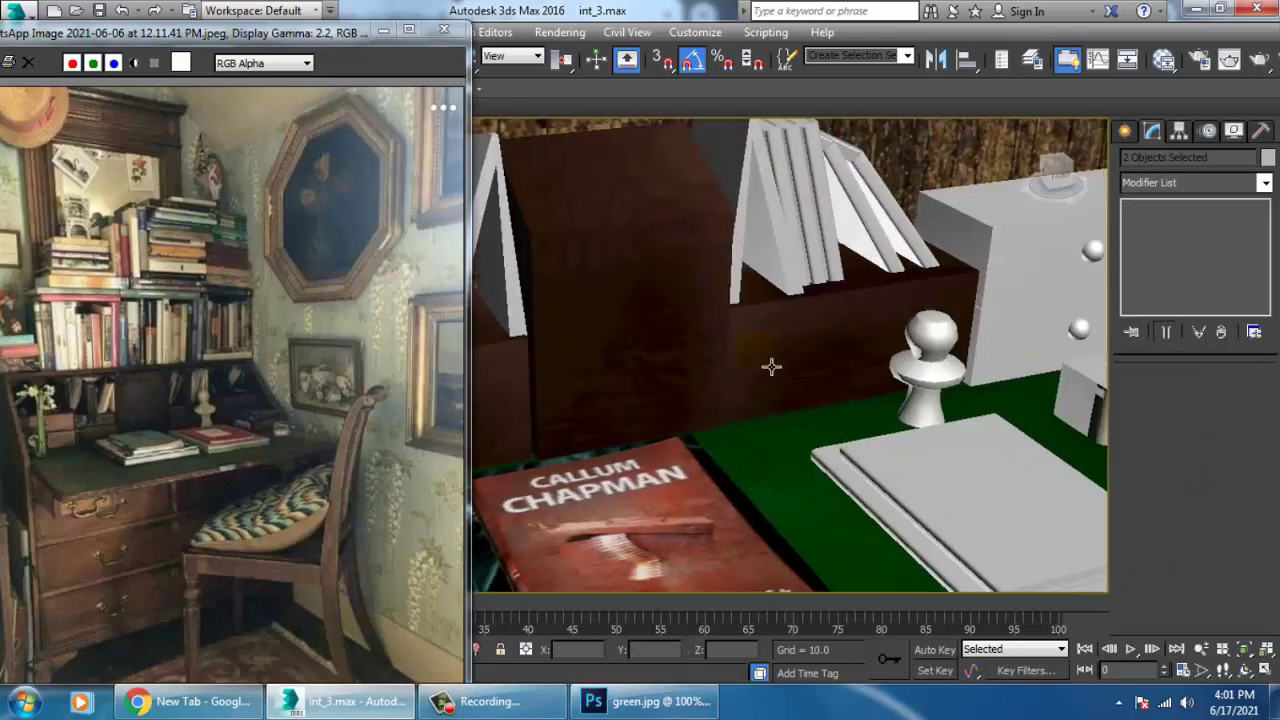
ctrl+click(1013, 339)
scroll(965, 299, down, 2)
Create a new VRayMtl for the drawer boxes and start adding a Bitmap as its diffuse map.
key(m)
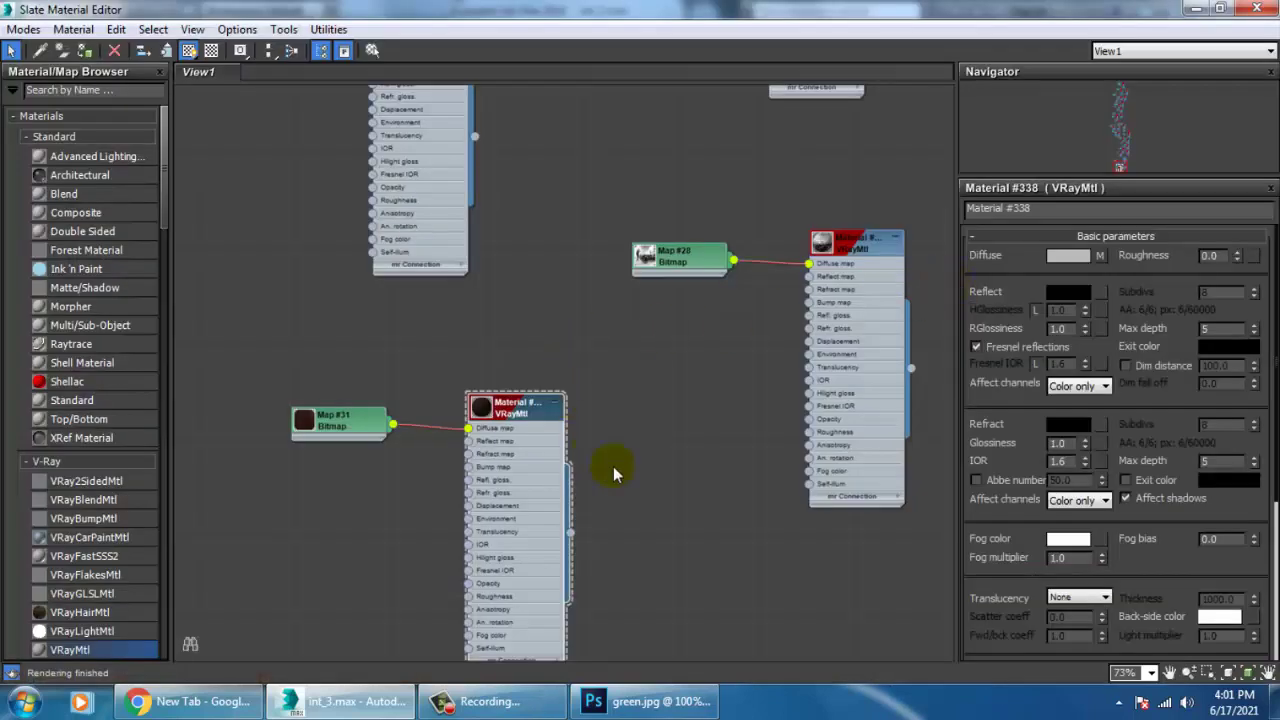
middle_drag(613, 467, 547, 291)
drag(143, 648, 655, 455)
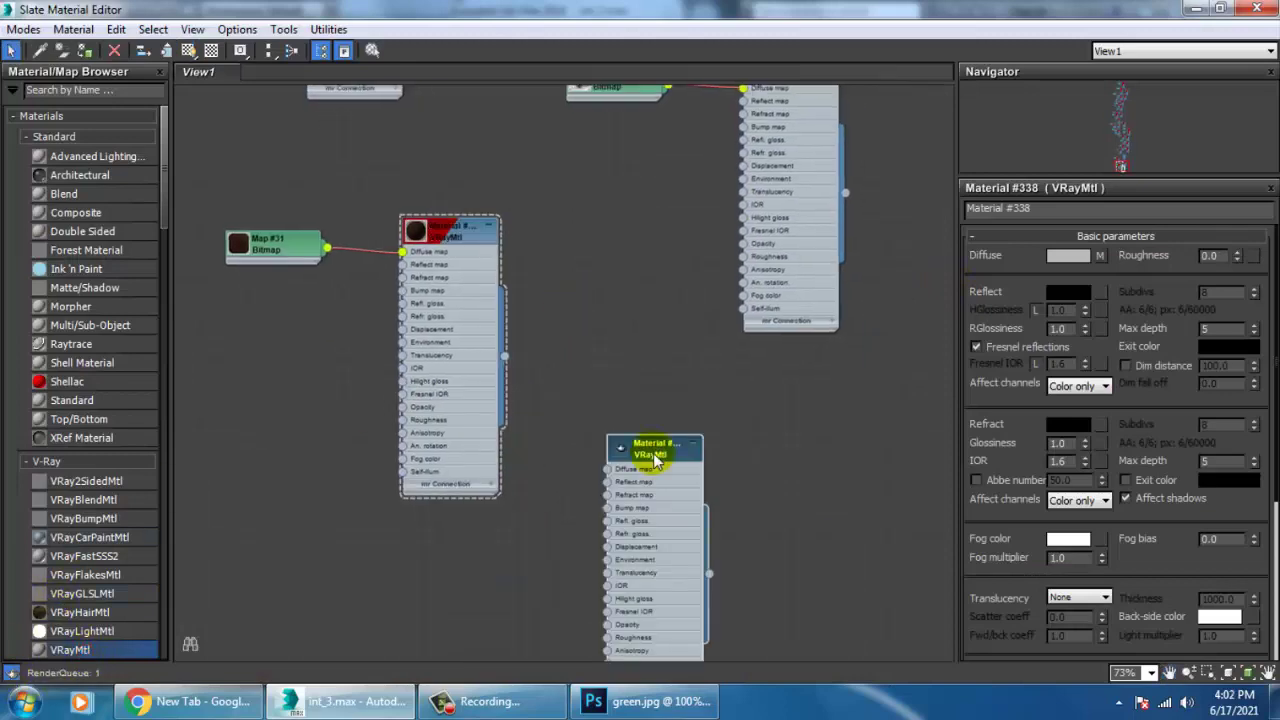
click(1101, 256)
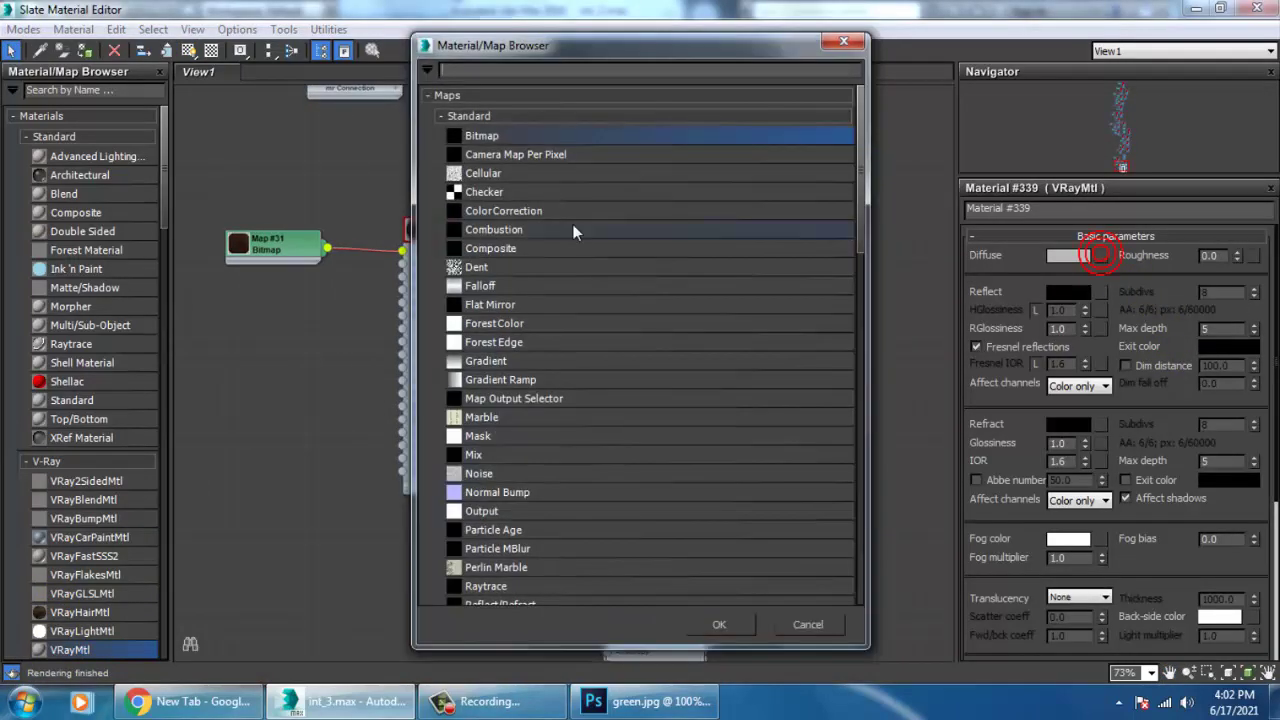
double_click(497, 135)
Load vintage-retro-old-wood-texture-2866500 as the diffuse bitmap, apply the material to the drawer boxes and show it in the viewport.
click(490, 280)
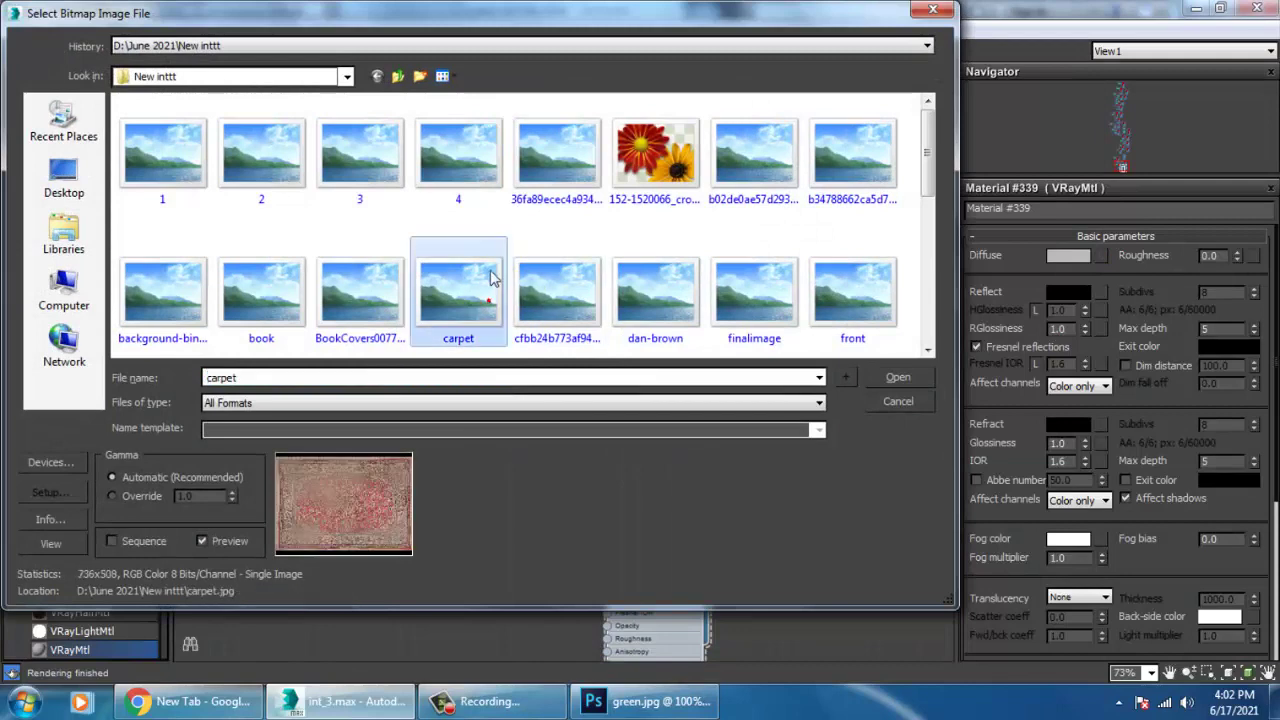
key(v)
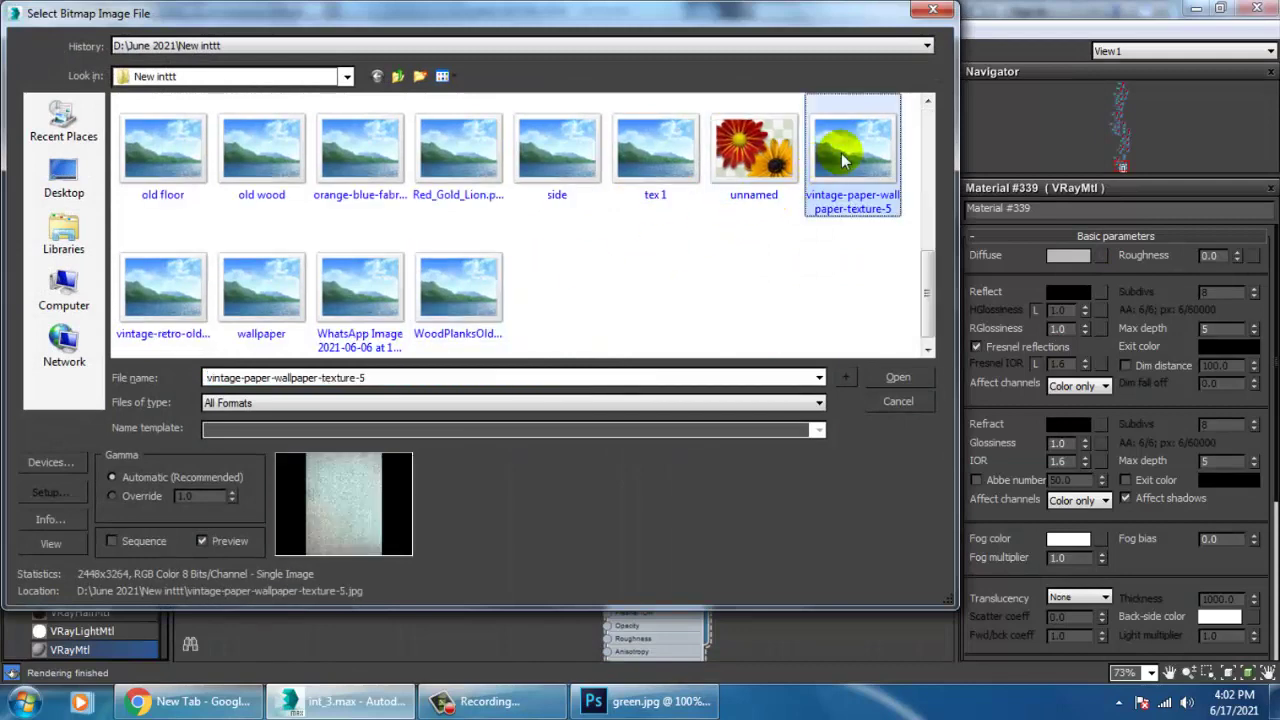
click(770, 195)
key(Left)
key(Left)
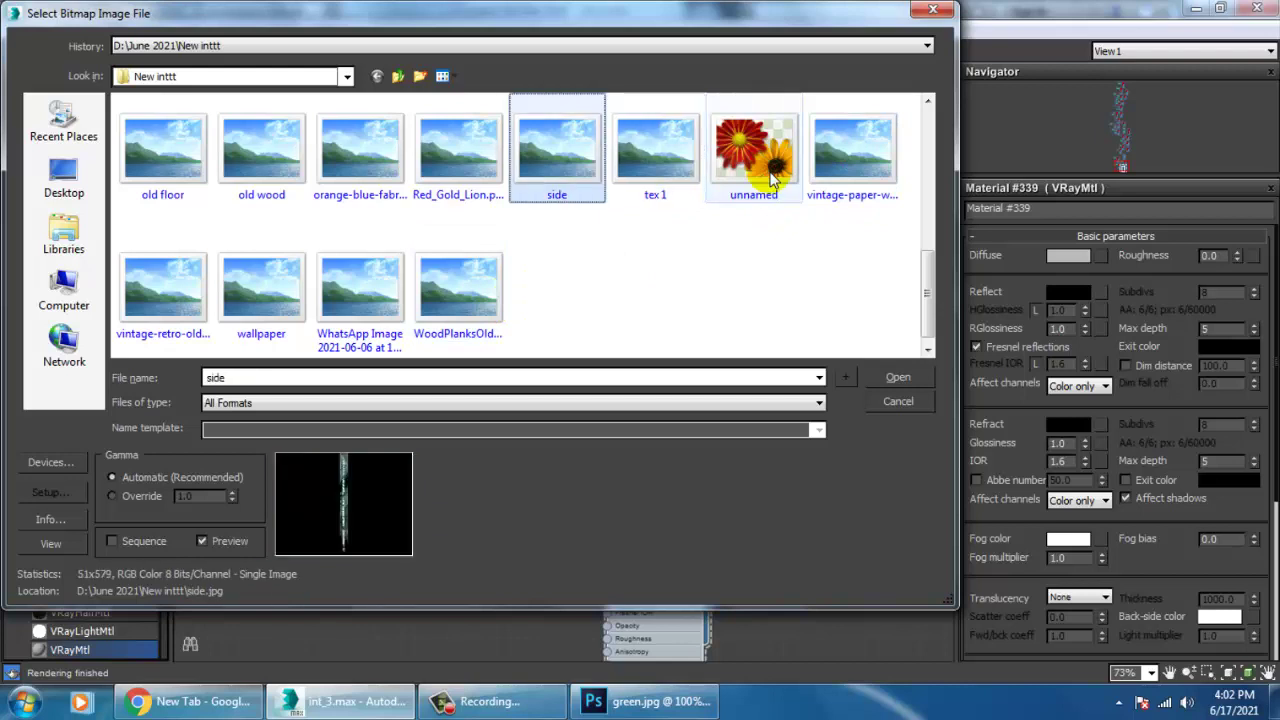
key(Left)
key(Down)
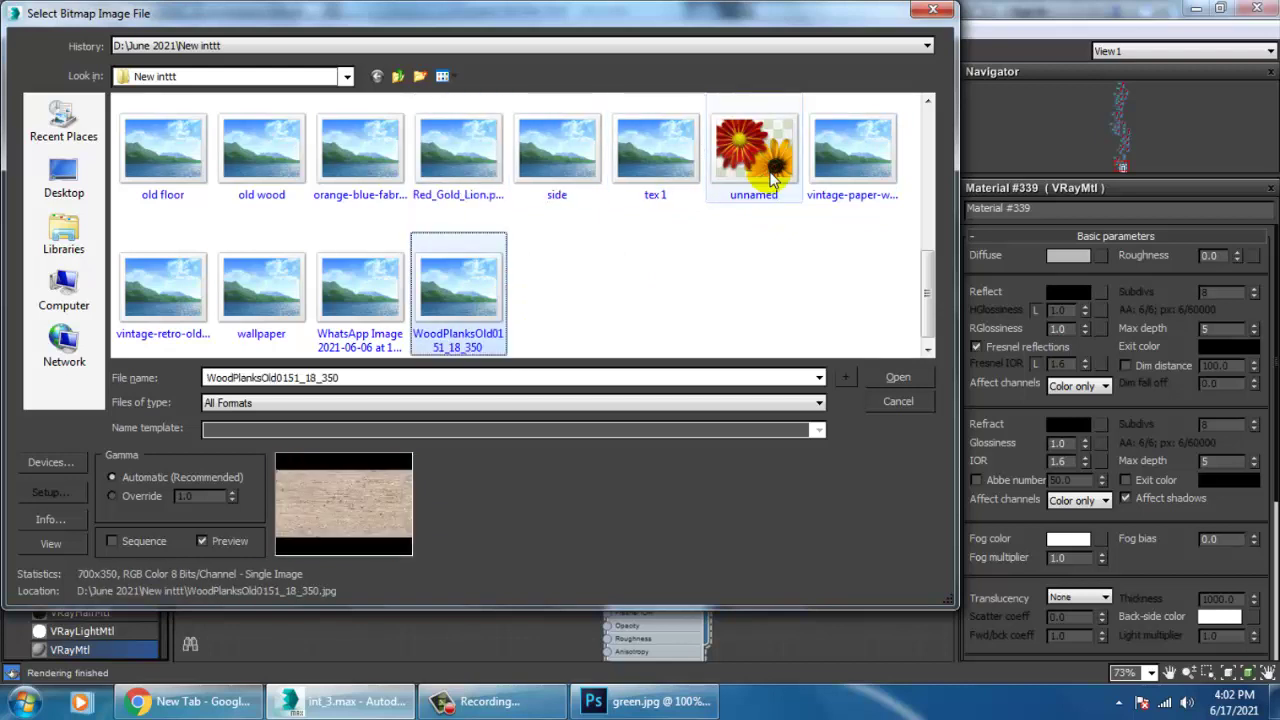
key(Left)
key(Left)
key(Left)
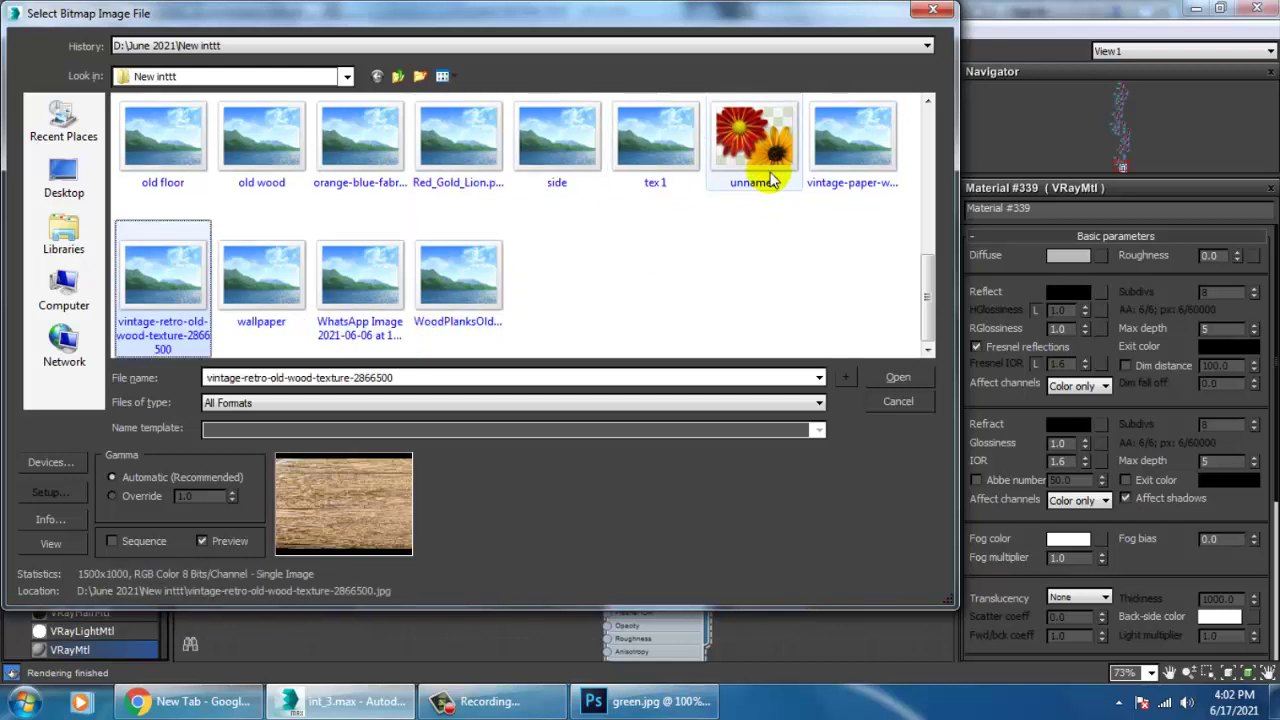
double_click(173, 294)
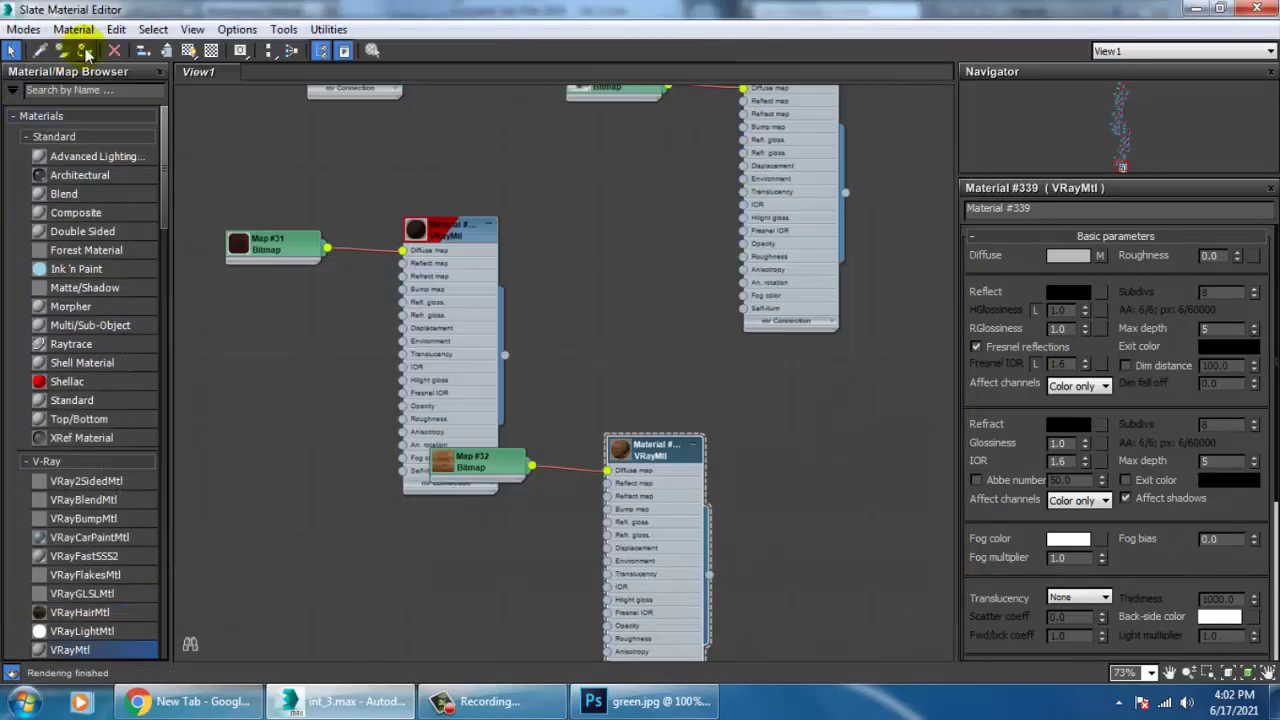
click(185, 50)
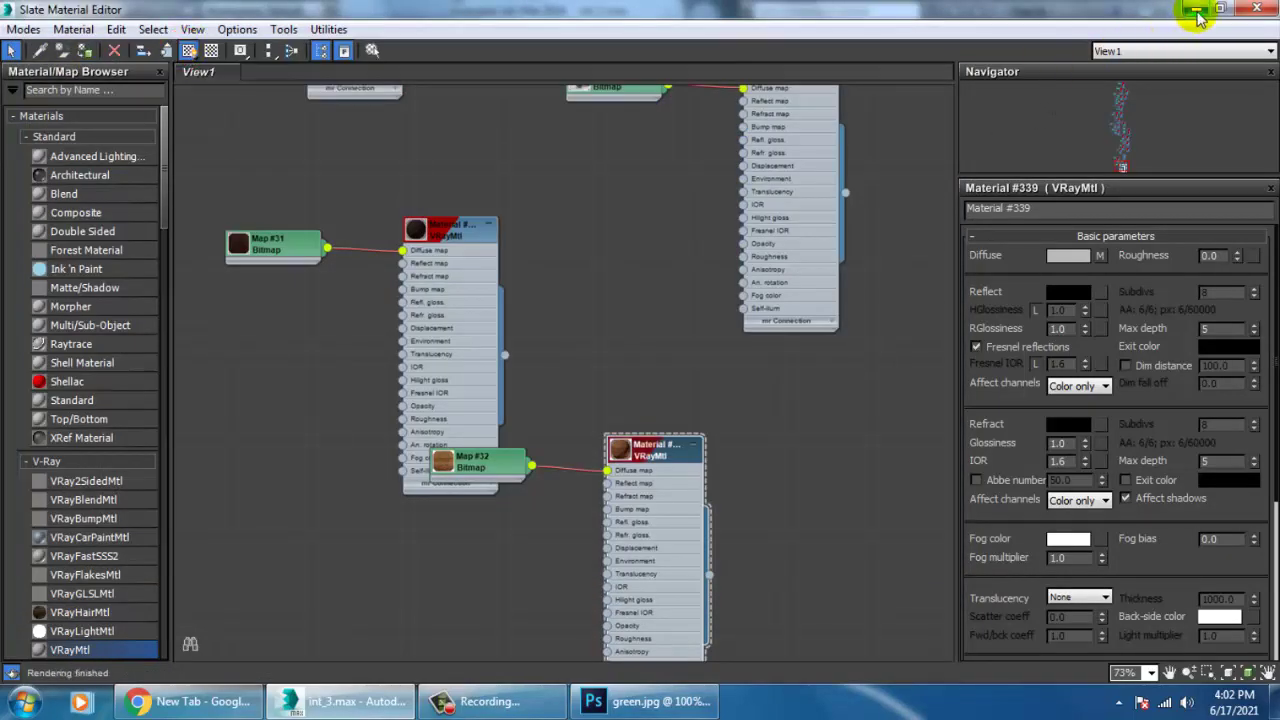
click(1196, 11)
Add a UVW Map modifier with Box mapping to the two drawer boxes behind the vase.
scroll(744, 373, down, 6)
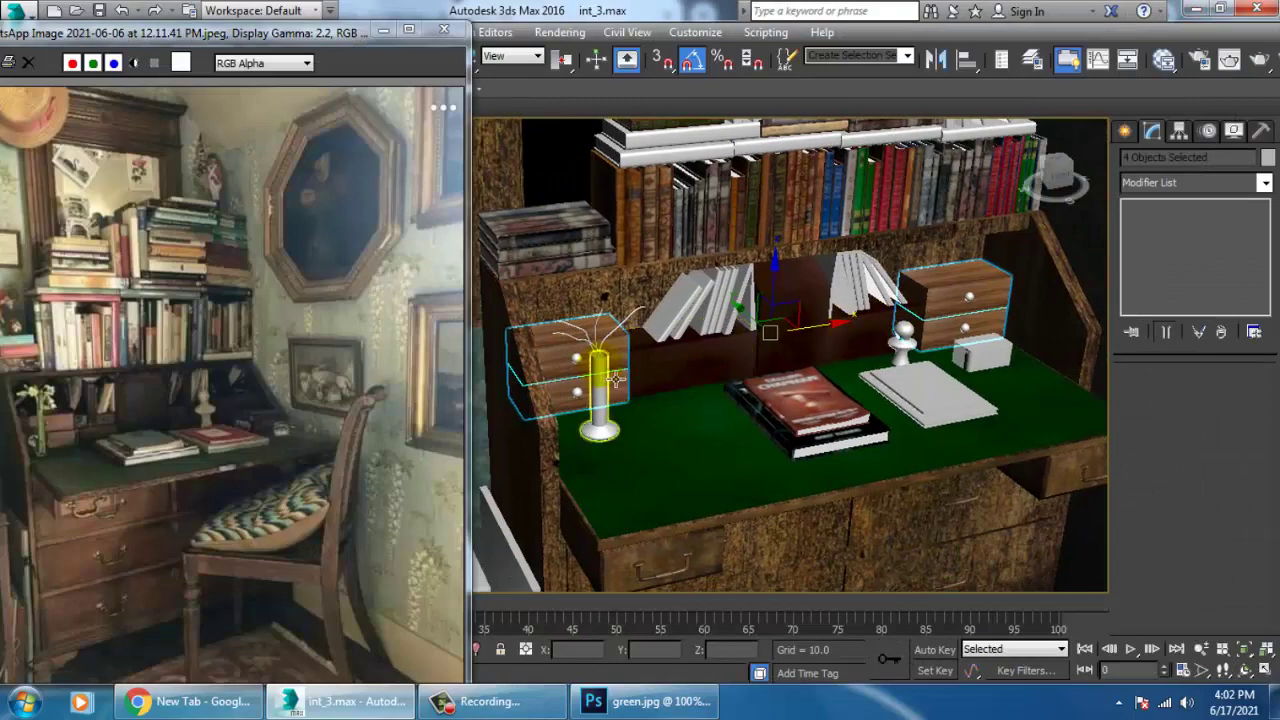
scroll(615, 378, up, 4)
click(600, 436)
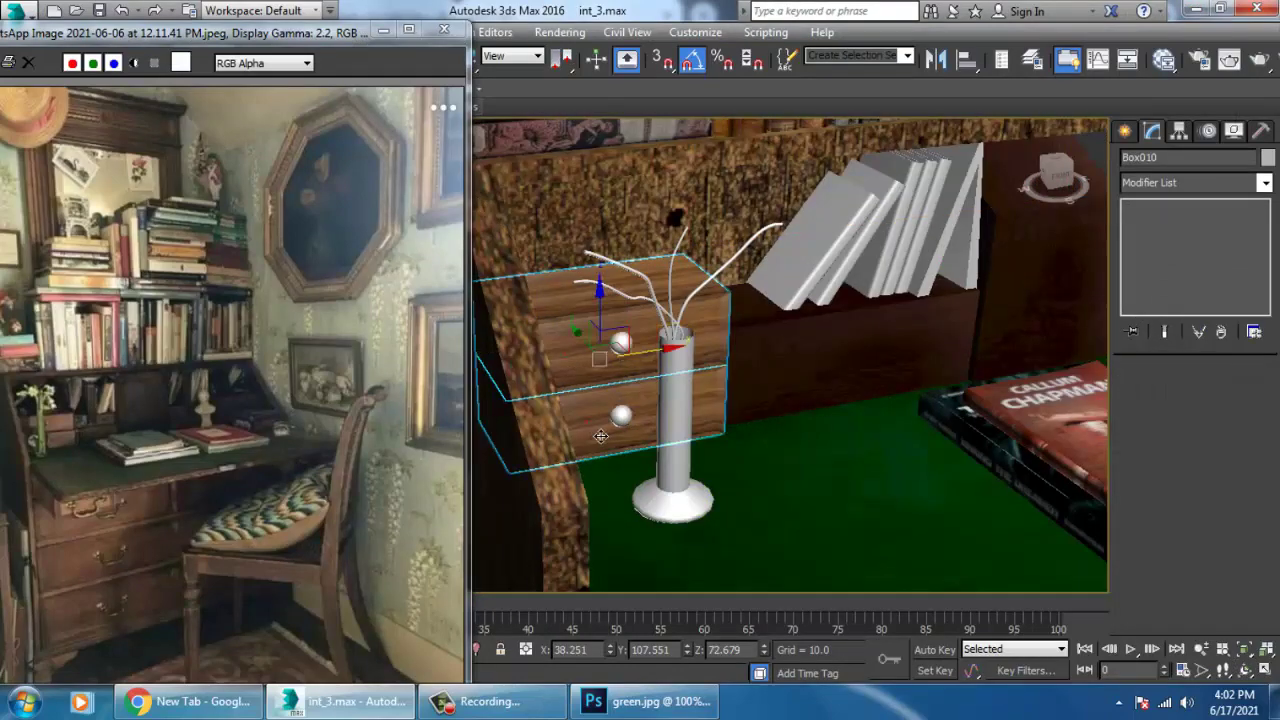
click(1174, 183)
scroll(1170, 290, down, 10)
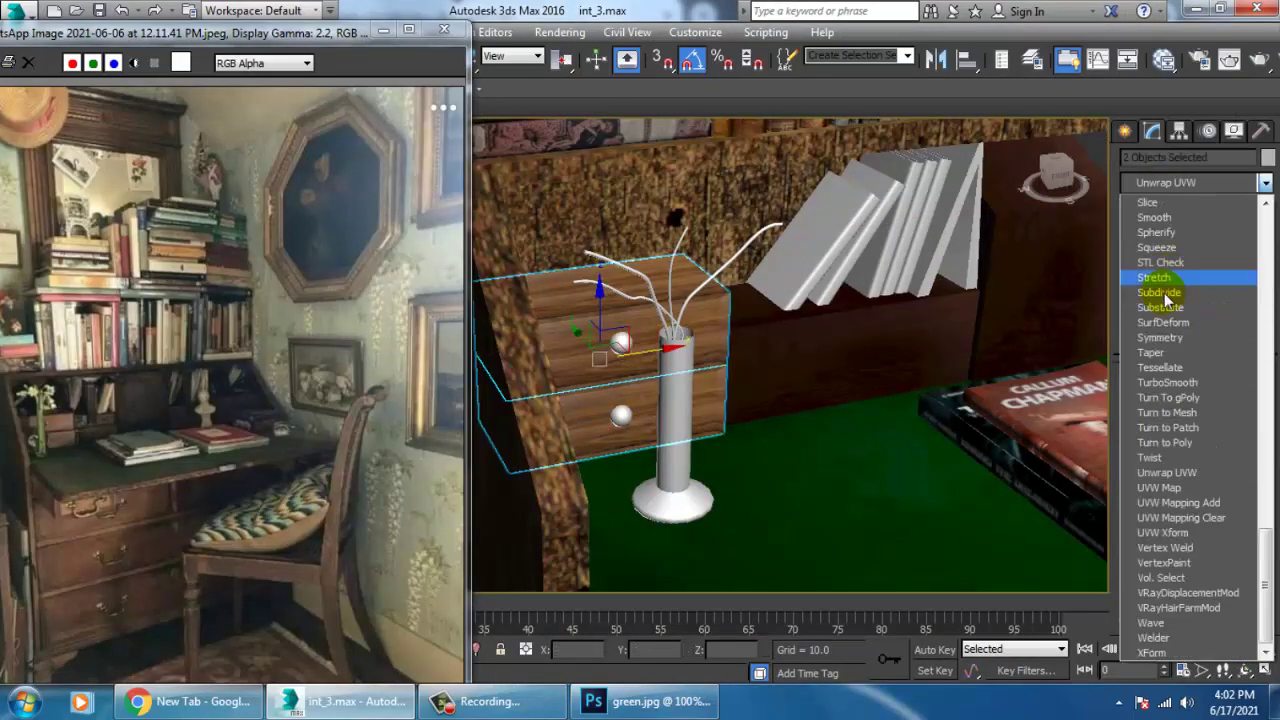
click(1168, 492)
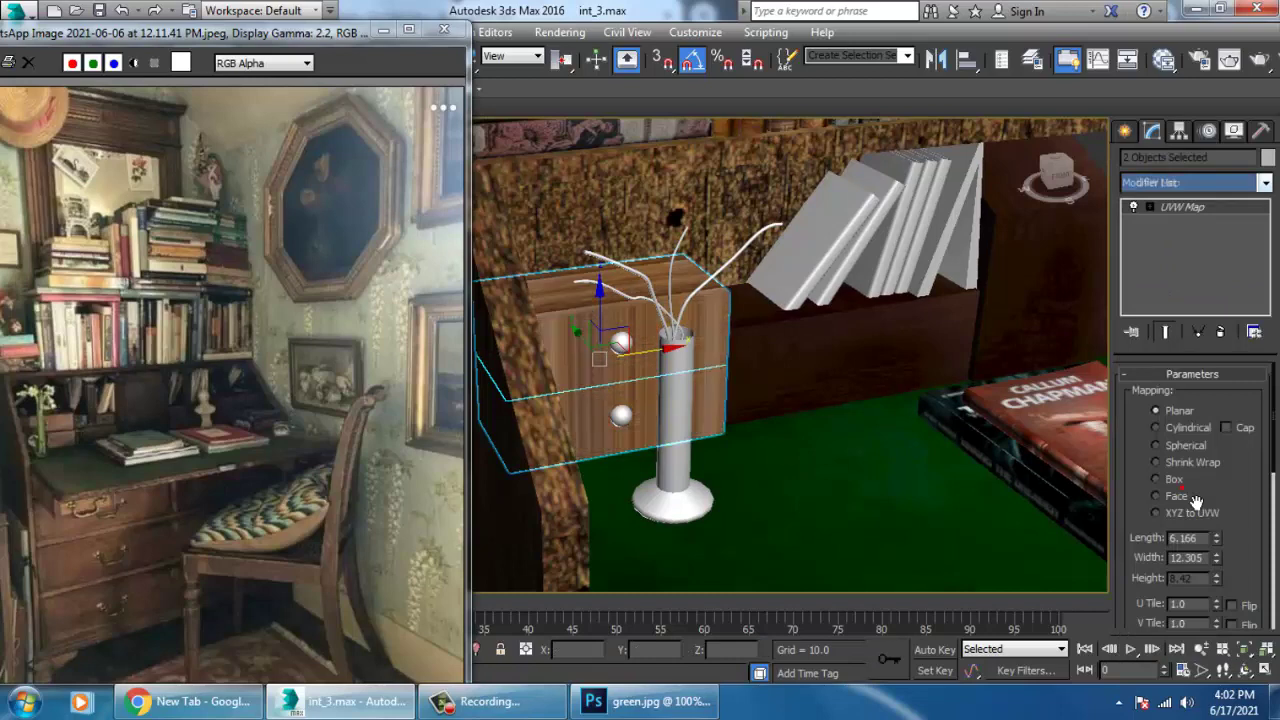
click(1157, 479)
Increase the UVW Map height of the two drawer boxes behind the vase to 12.798.
mouse_move(871, 394)
alt+middle_down()
mouse_move(886, 380)
mouse_move(870, 384)
alt+middle_up()
scroll(677, 366, up, 2)
alt+middle_drag(988, 434, 979, 431)
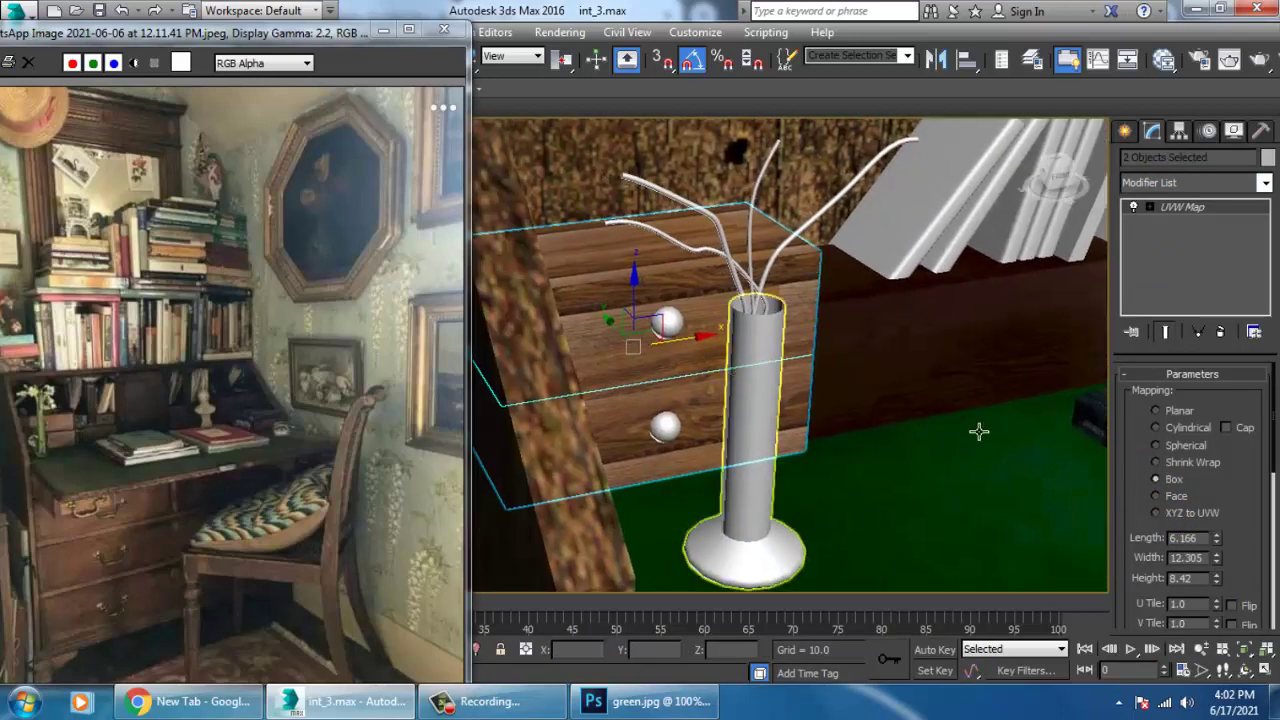
double_click(1190, 538)
drag(1217, 582, 1232, 537)
Add a UVW Map modifier with Box mapping to the two drawer boxes beside the leaning cards and set its height to 12.209.
middle_drag(939, 429, 560, 453)
middle_drag(850, 360, 531, 440)
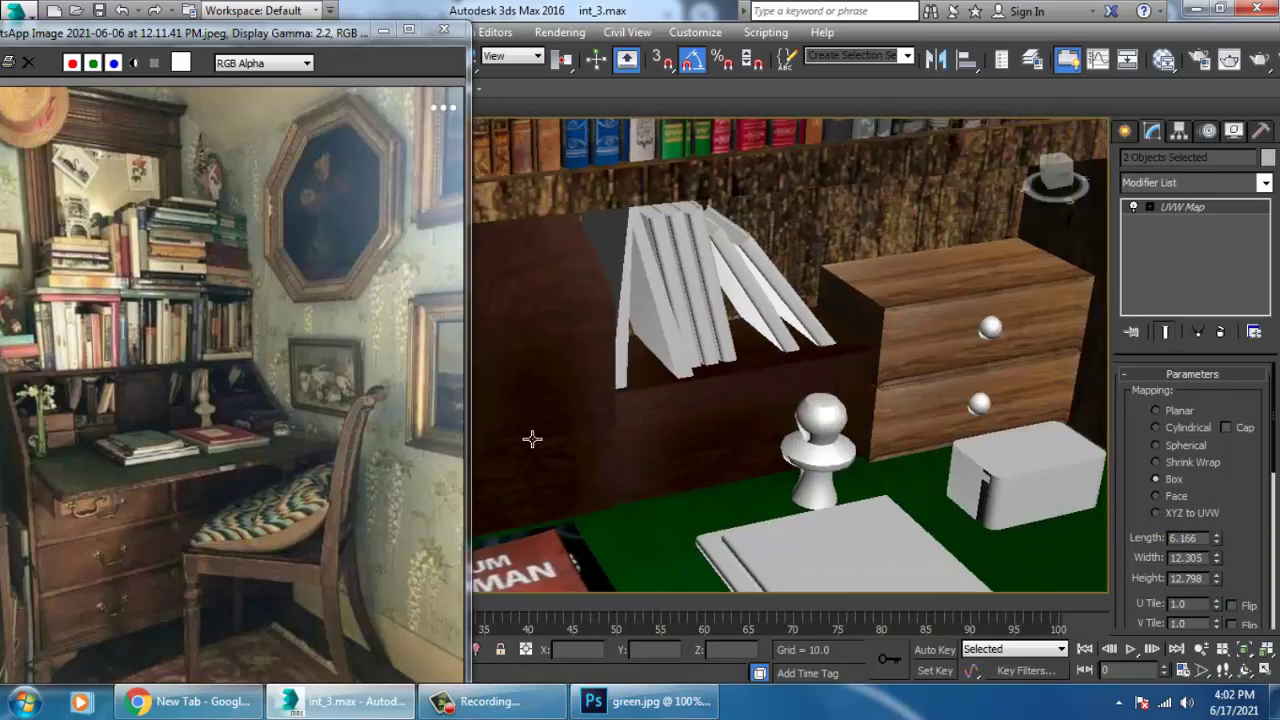
middle_drag(793, 328, 680, 345)
click(786, 342)
ctrl+click(859, 434)
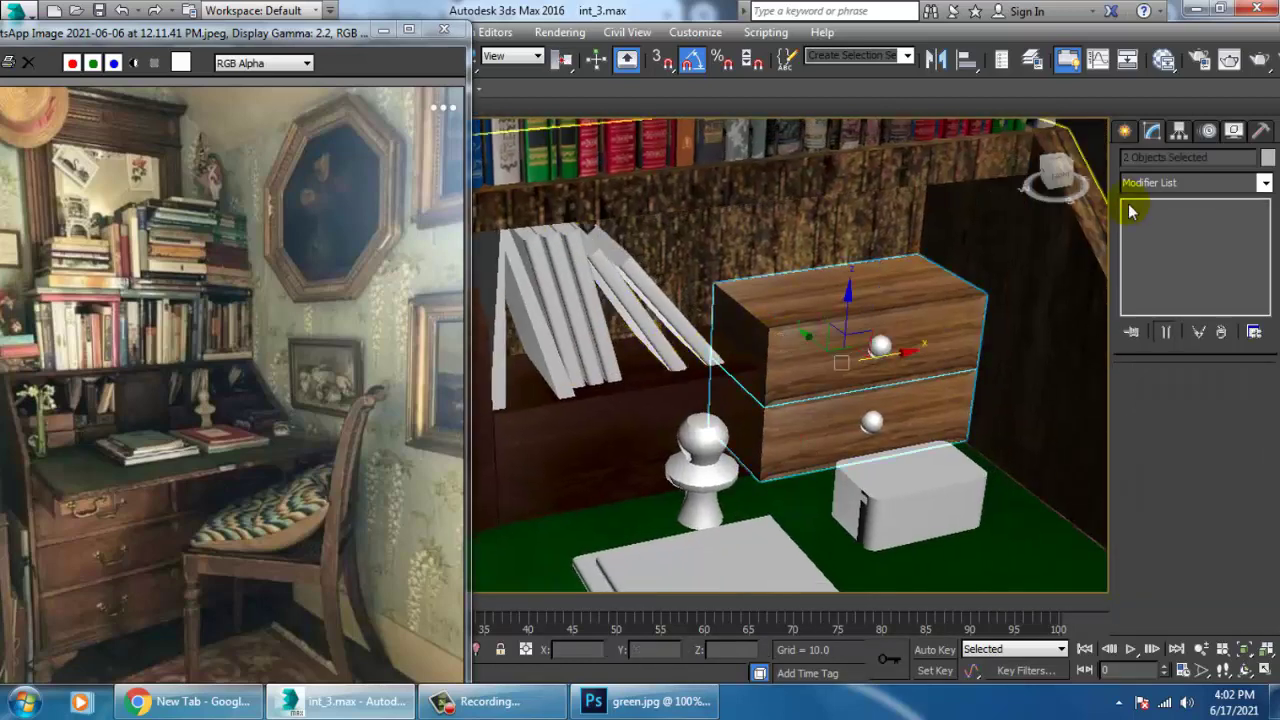
click(1160, 182)
scroll(1170, 290, down, 15)
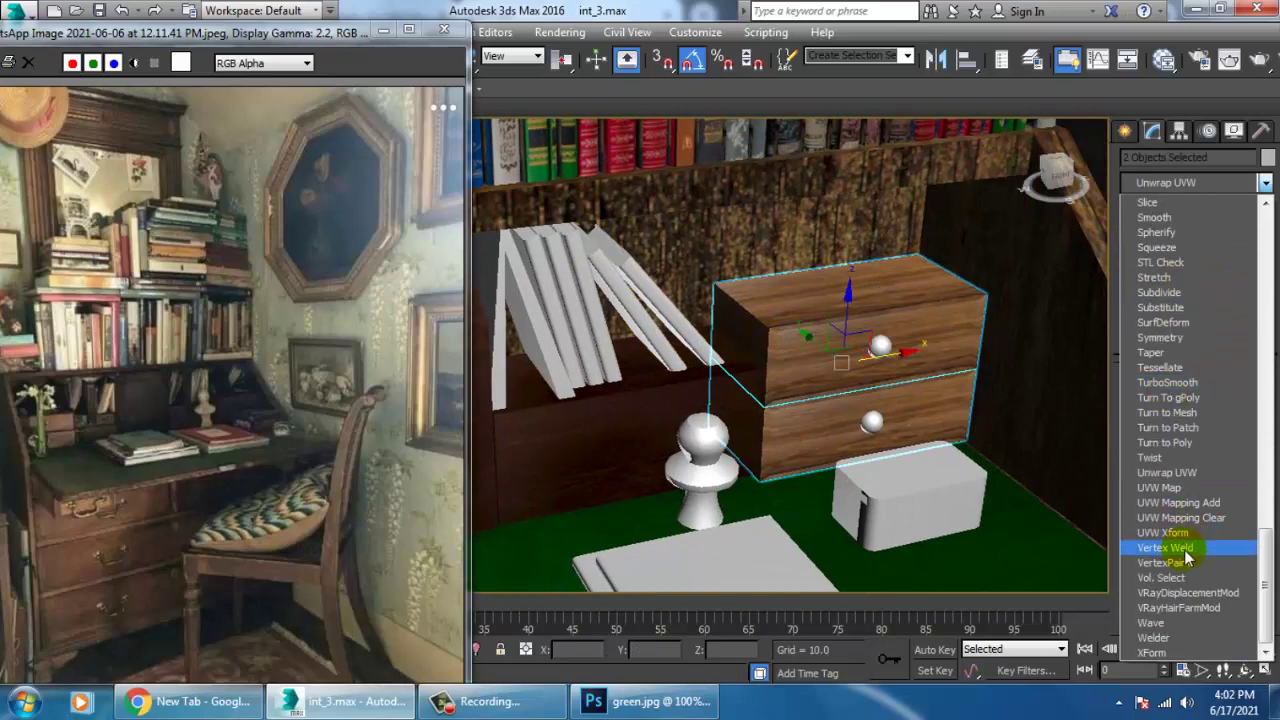
click(1185, 489)
click(1175, 480)
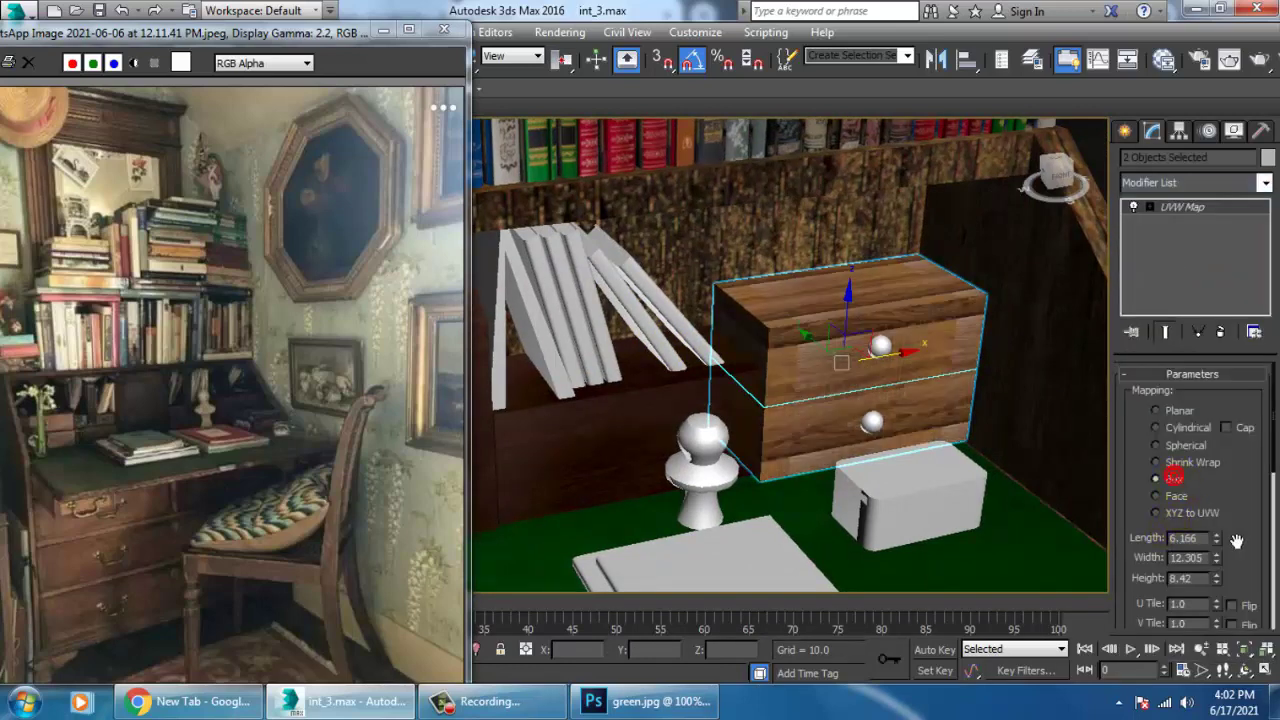
drag(1218, 579, 1237, 547)
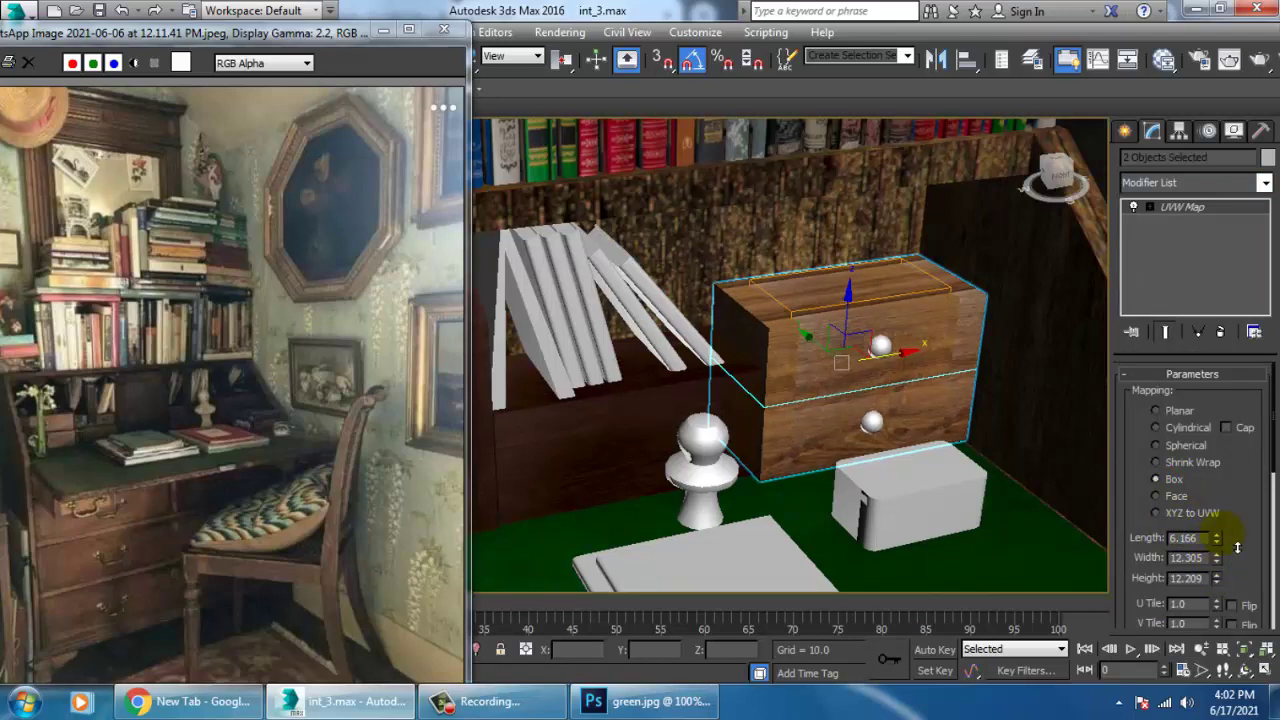
Select the upper of the two flat white books lying above the row of brown upright books.
scroll(845, 290, down, 2)
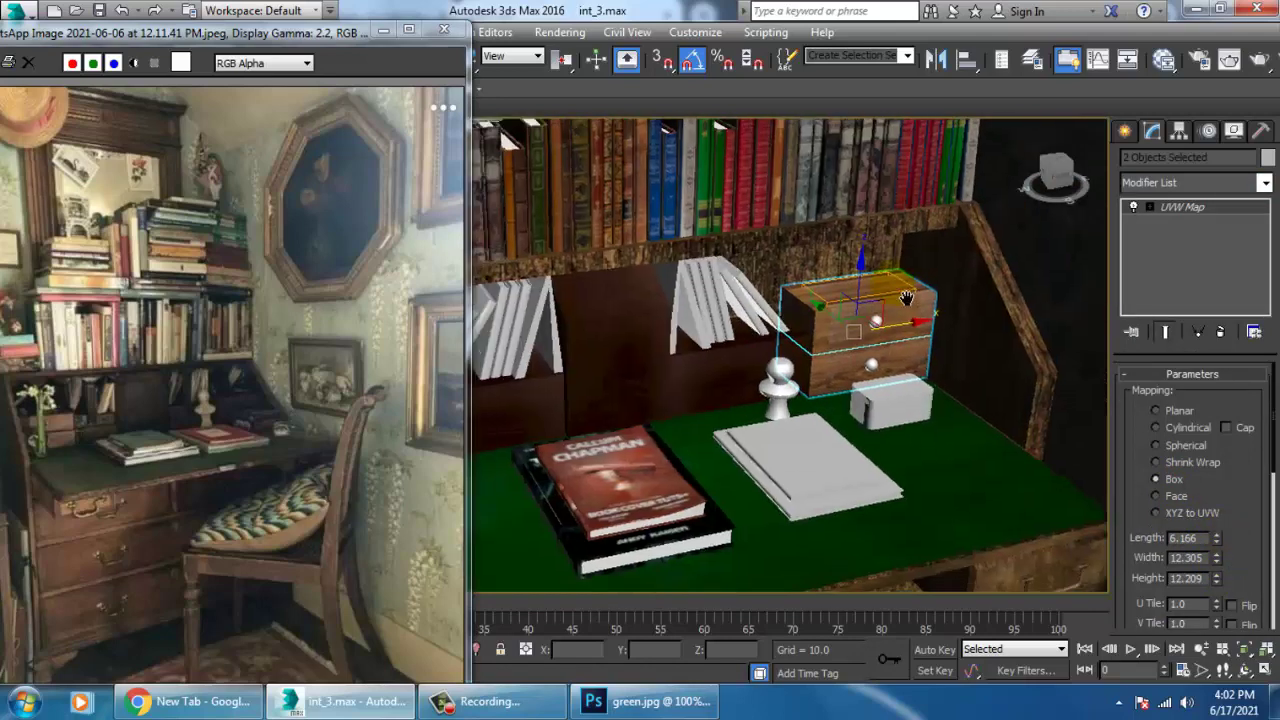
scroll(832, 311, down, 2)
scroll(811, 341, down, 6)
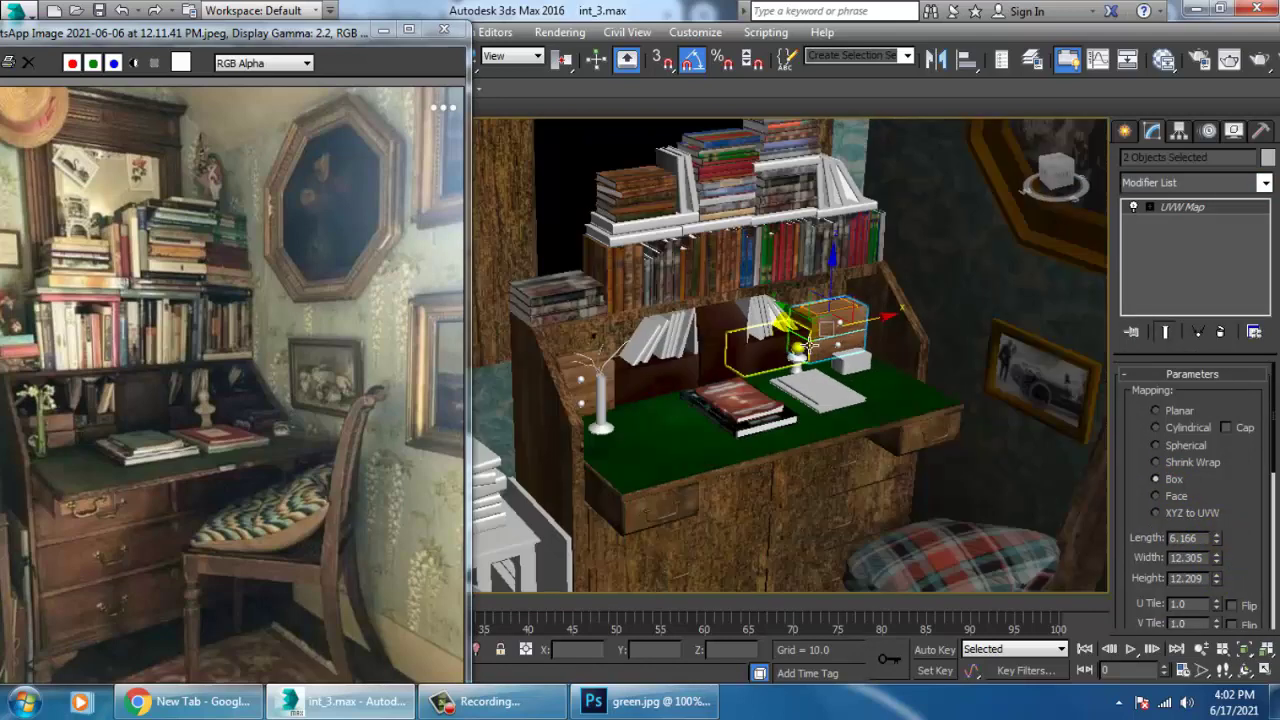
scroll(704, 348, up, 5)
middle_drag(672, 338, 764, 375)
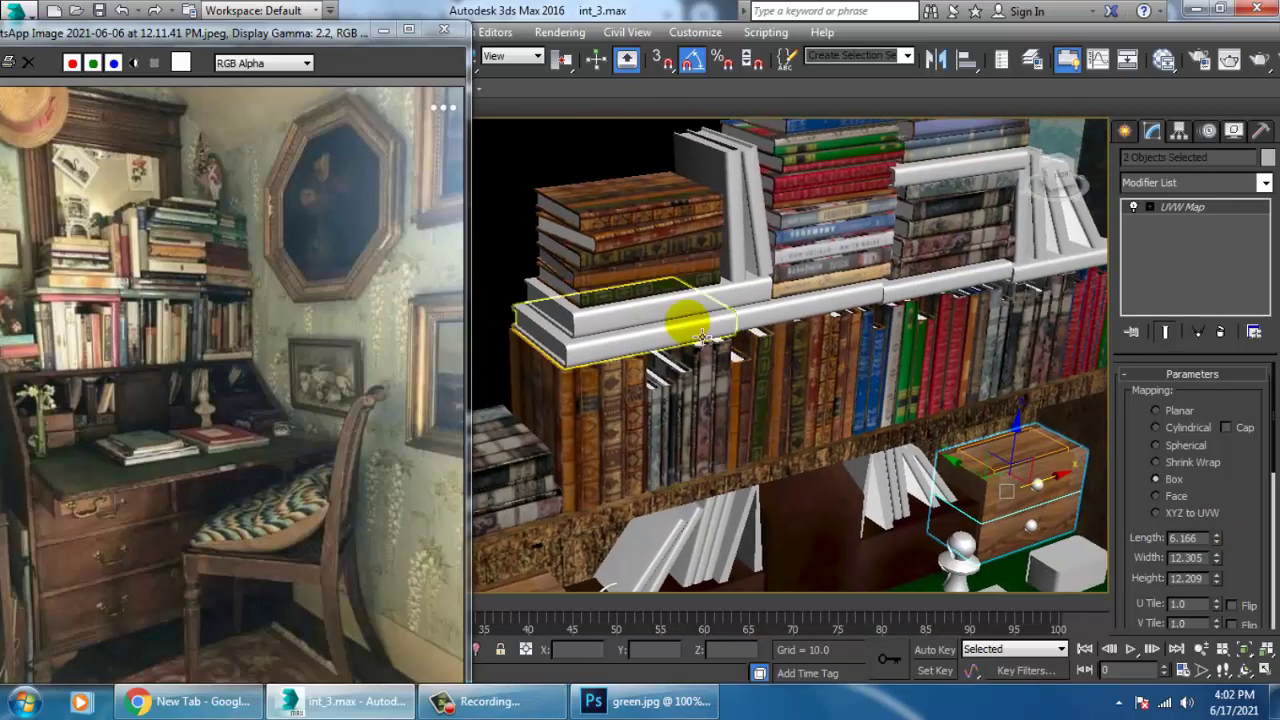
click(686, 318)
click(652, 339)
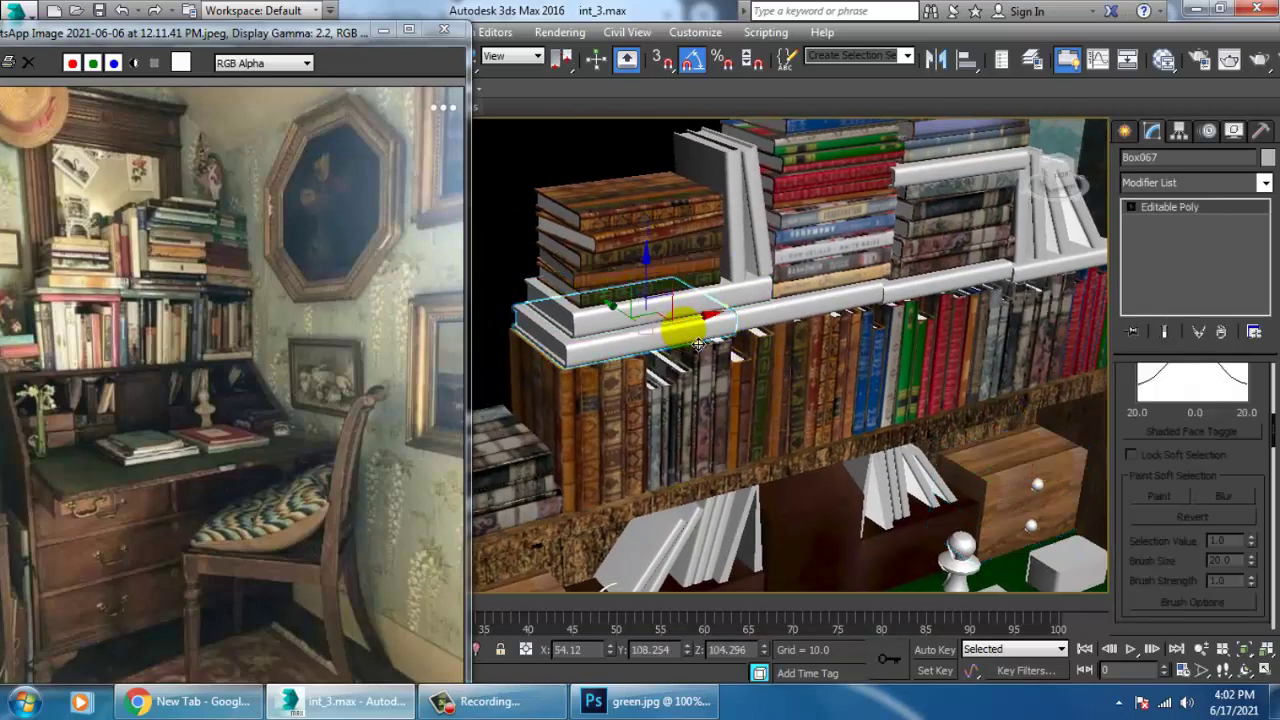
click(704, 342)
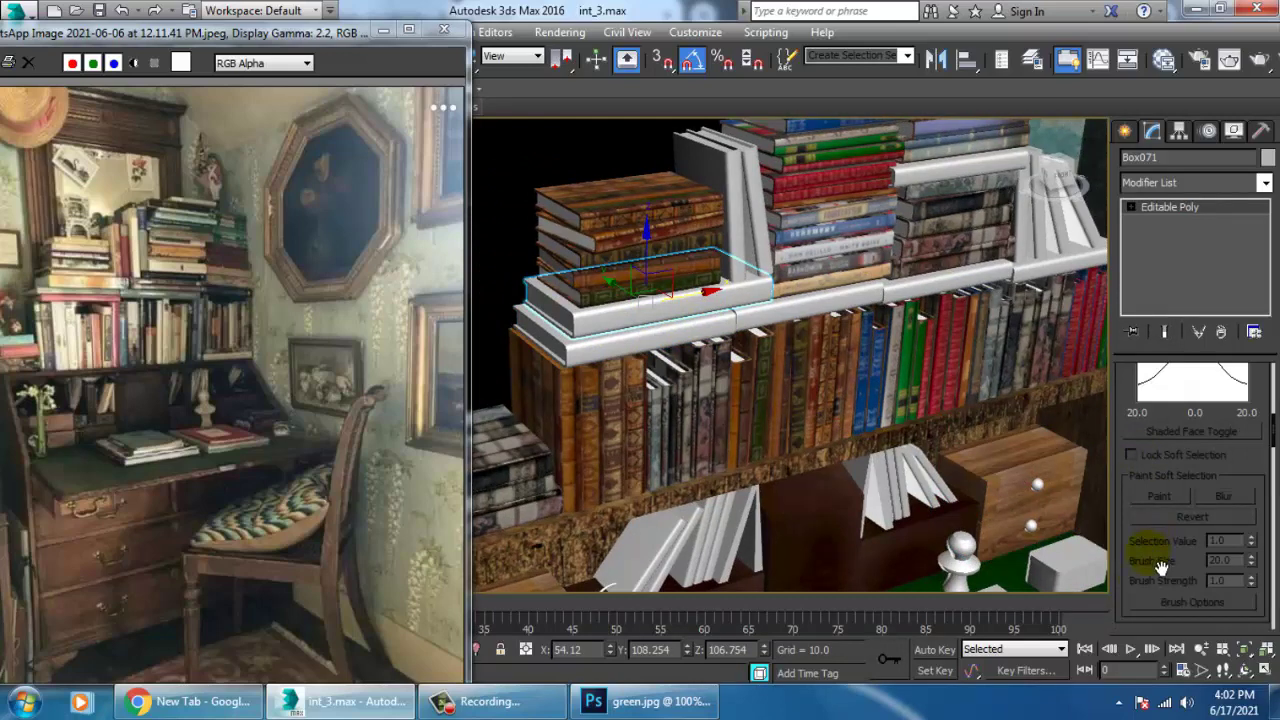
Attach the lower flat white book to the selected one and undo the unwanted attachment of the upright book row beneath.
scroll(1160, 567, down, 10)
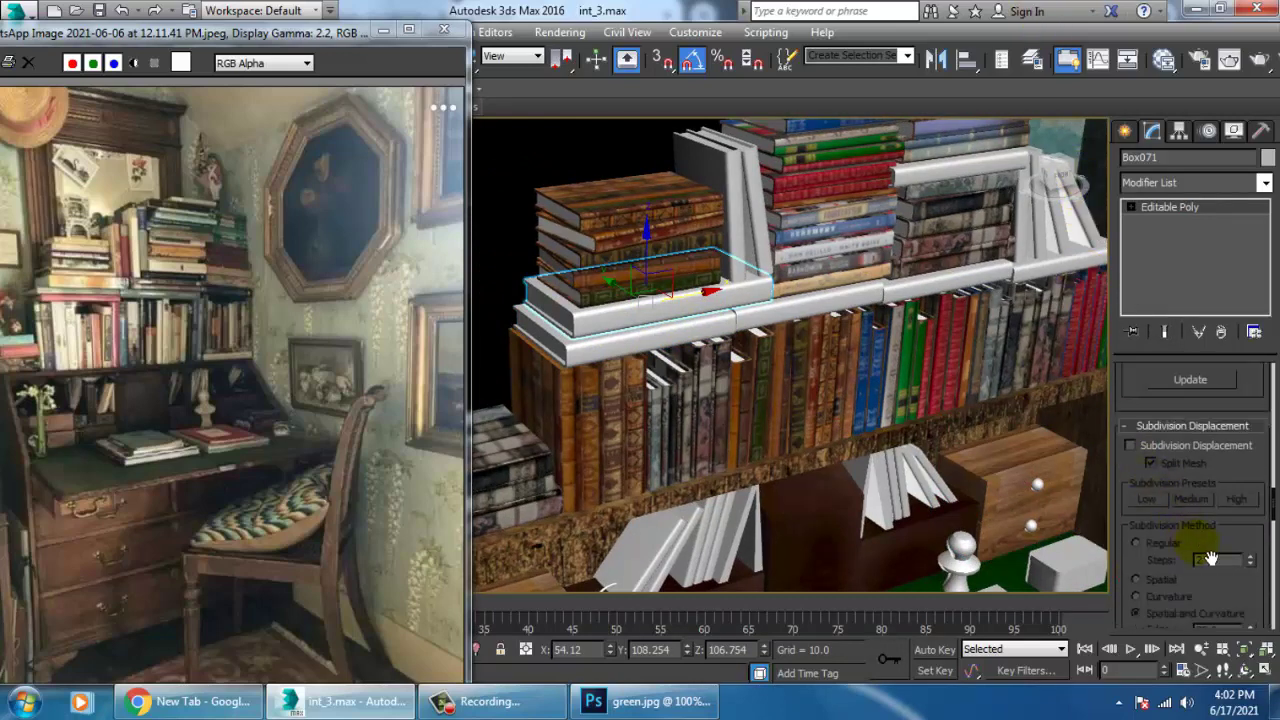
scroll(1210, 558, up, 8)
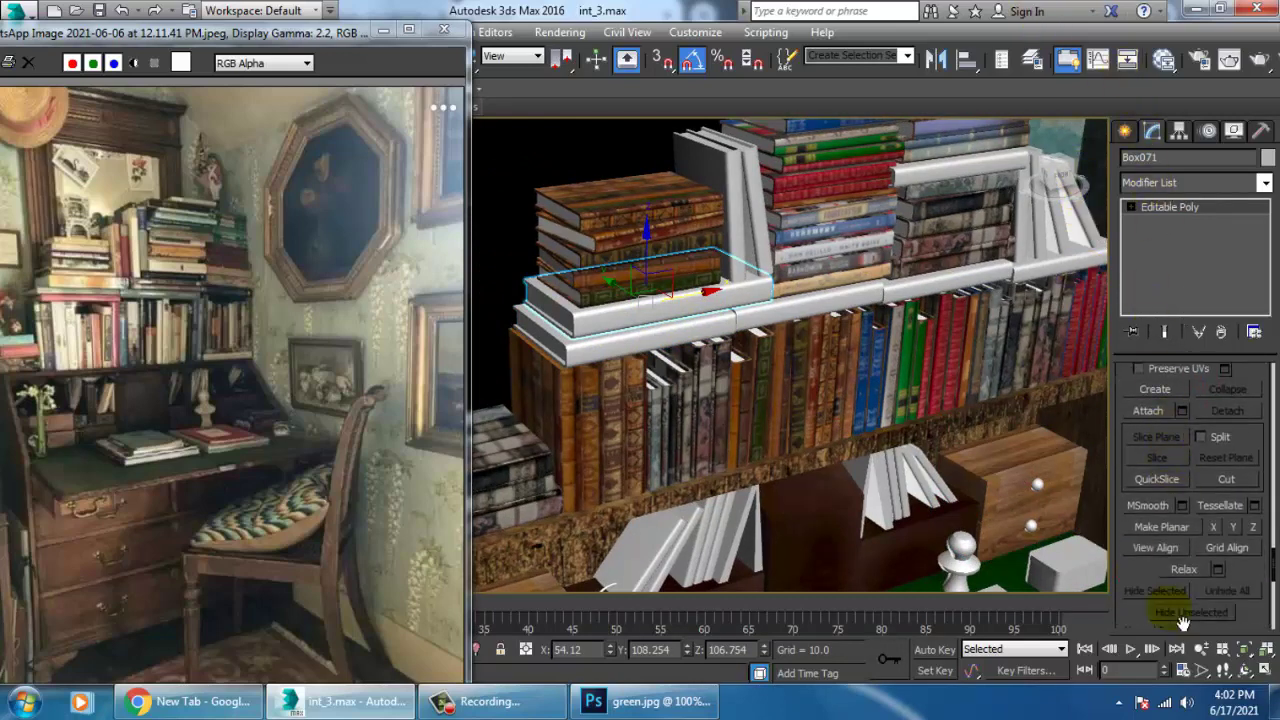
scroll(1160, 588, down, 8)
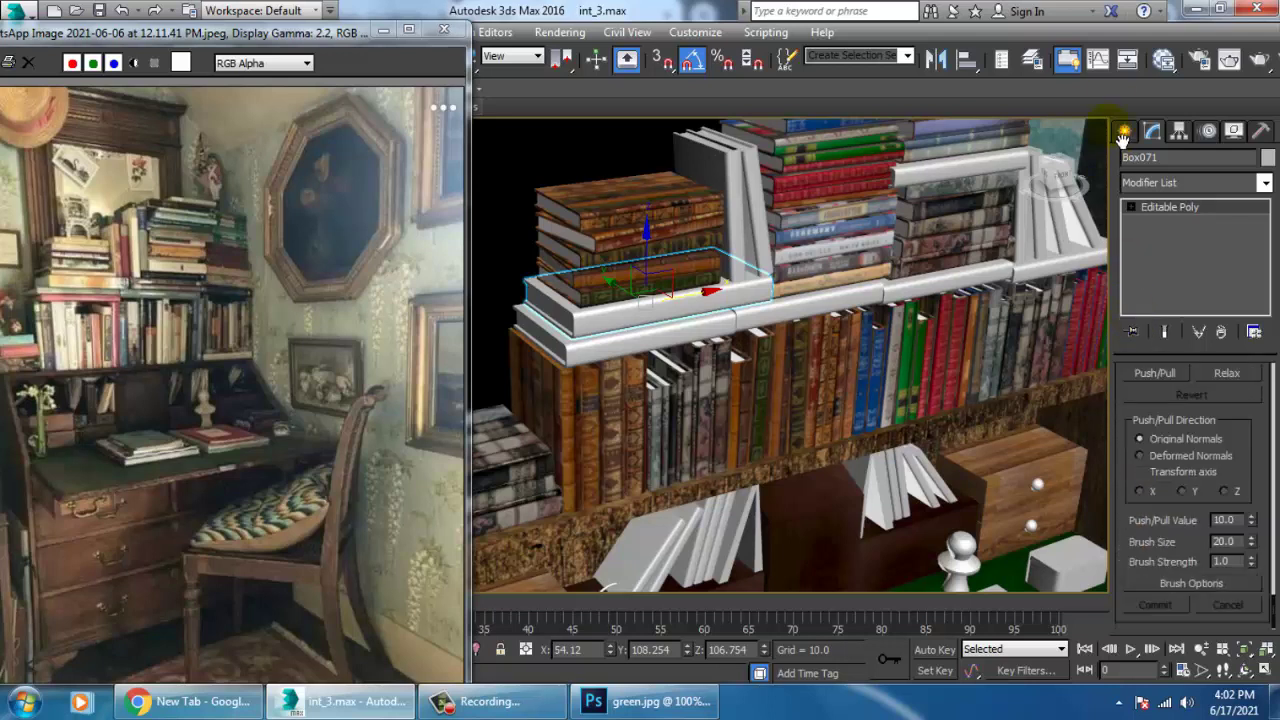
scroll(1185, 553, up, 8)
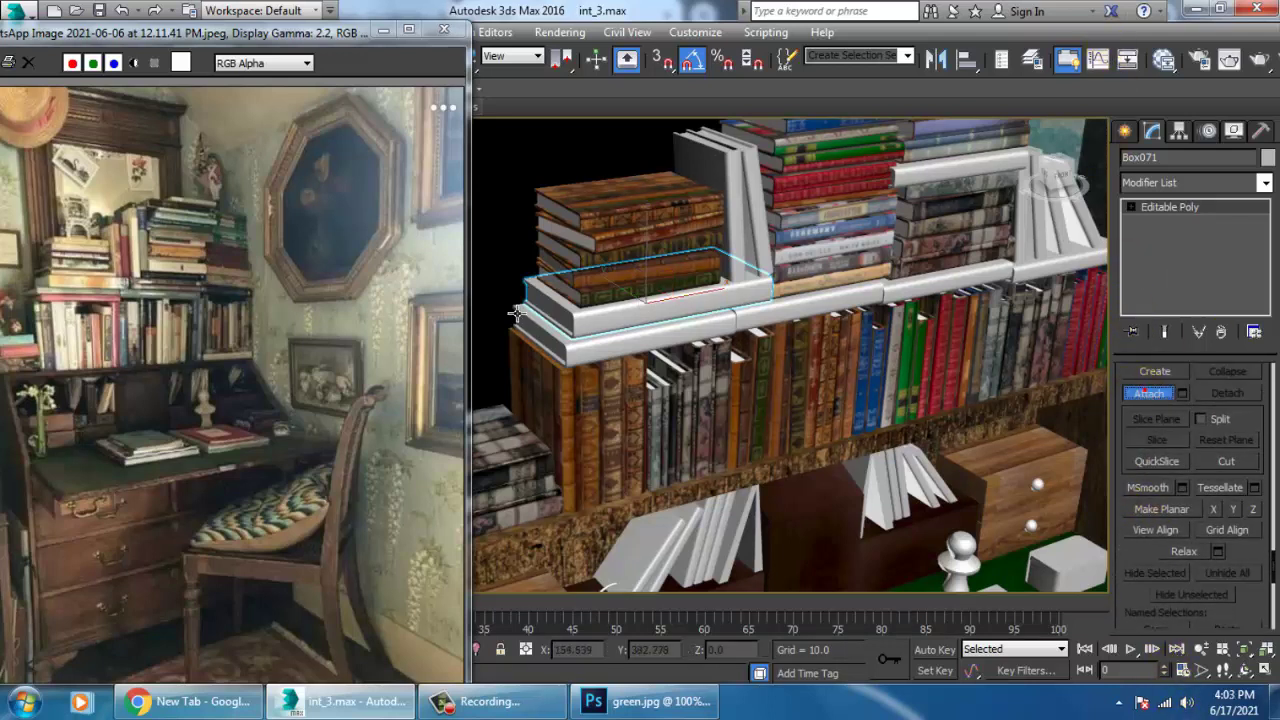
click(644, 355)
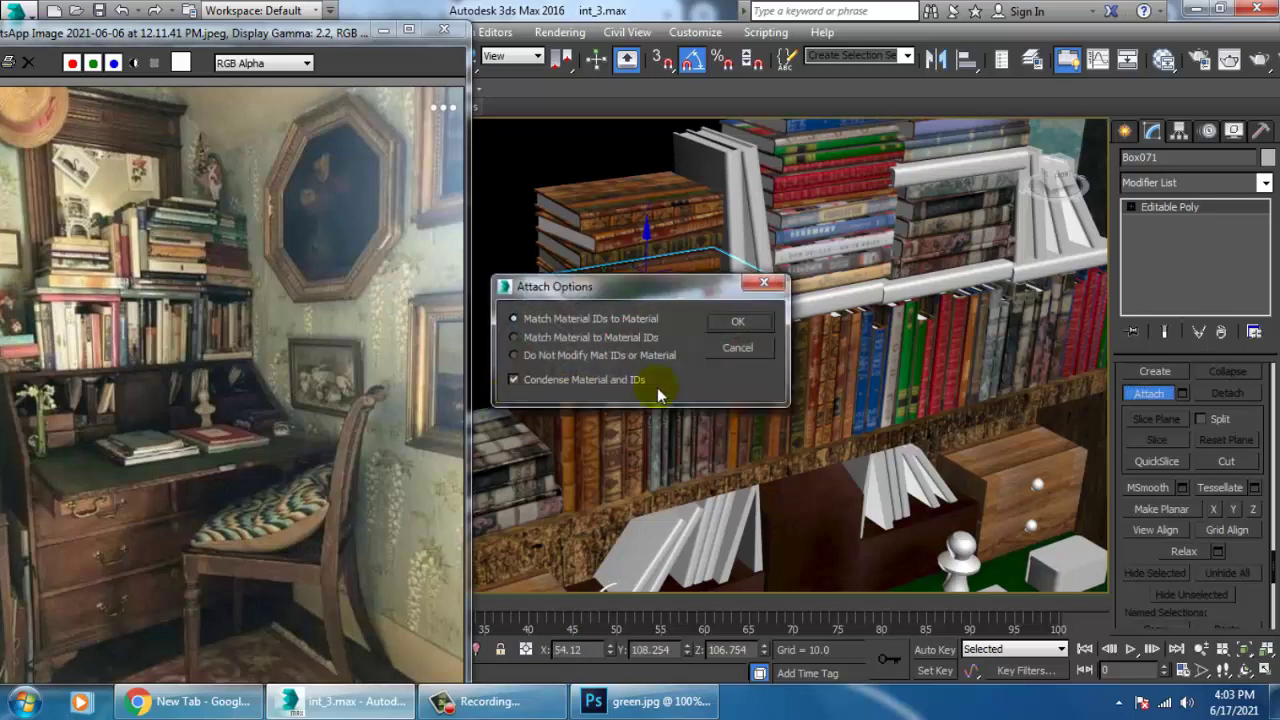
click(743, 343)
click(658, 325)
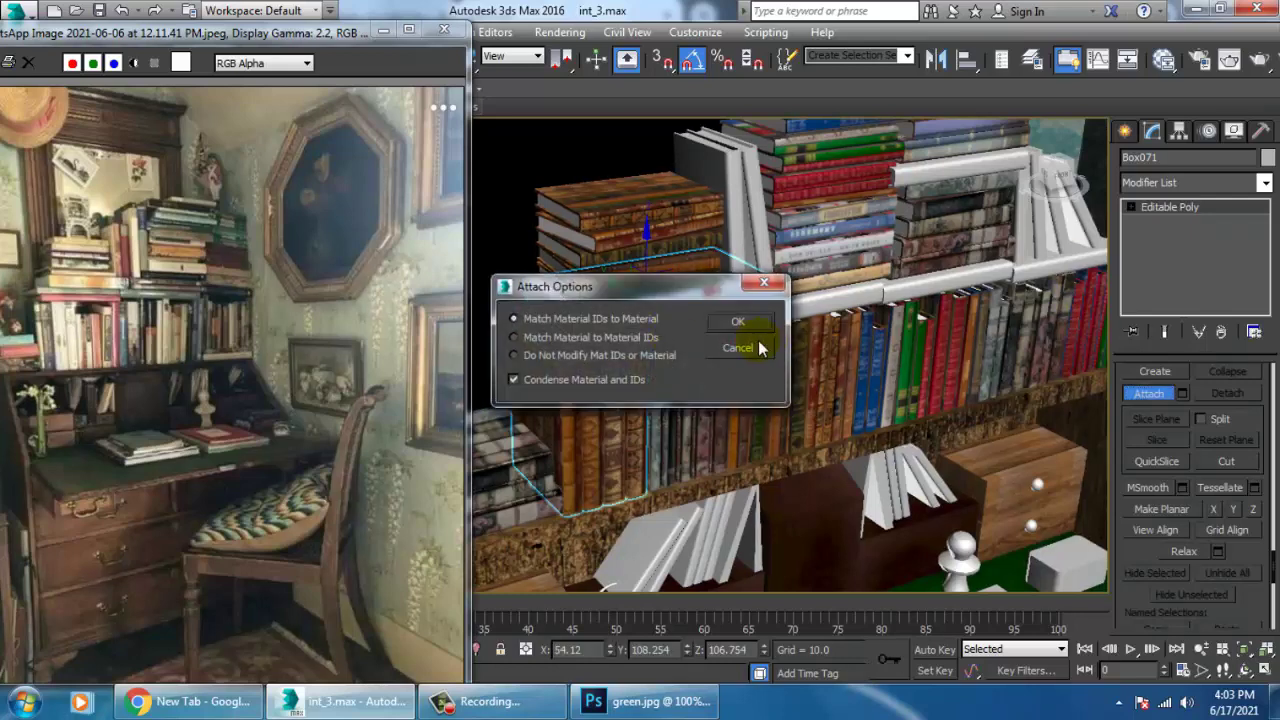
click(757, 346)
right_click(641, 354)
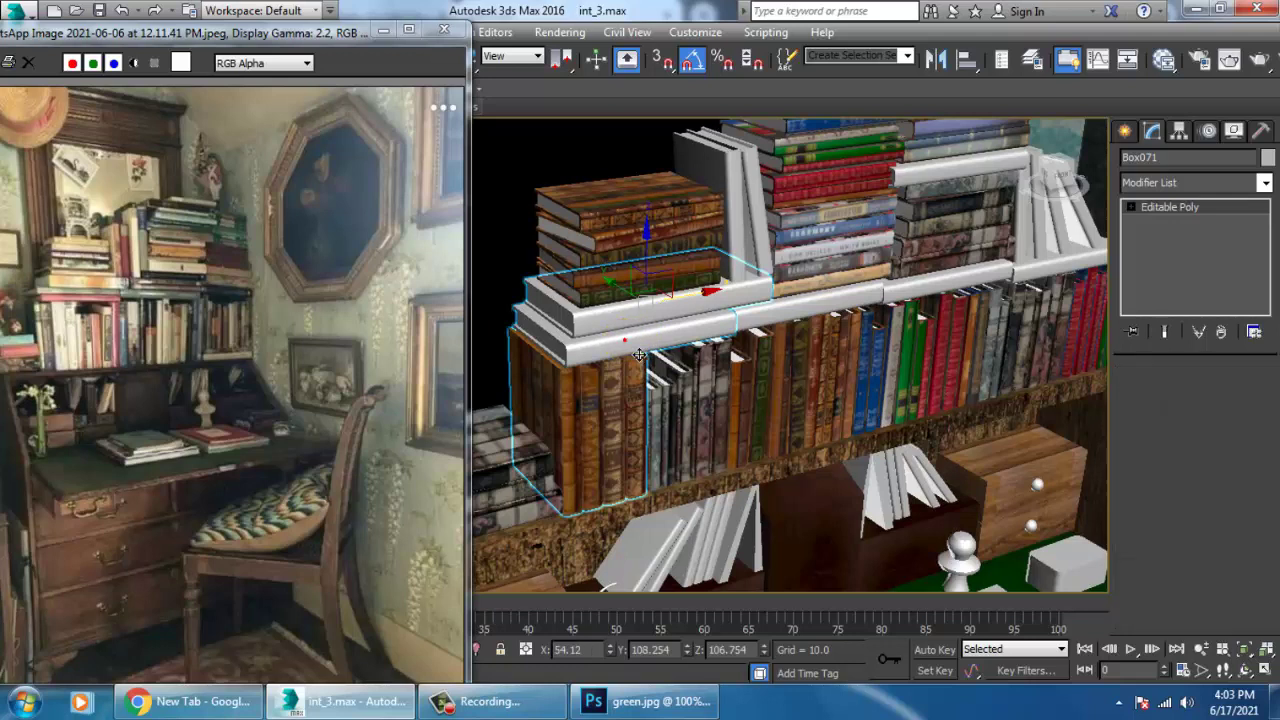
drag(693, 314, 640, 321)
key(ctrl+z)
key(ctrl+z)
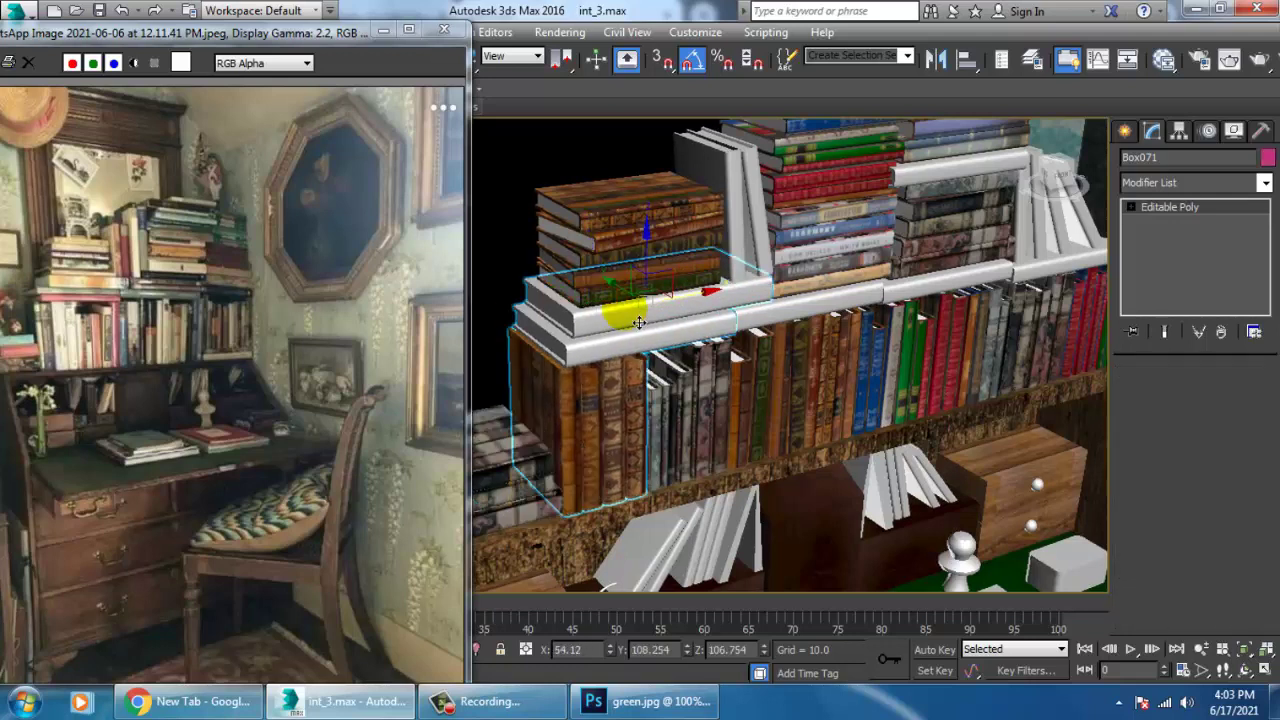
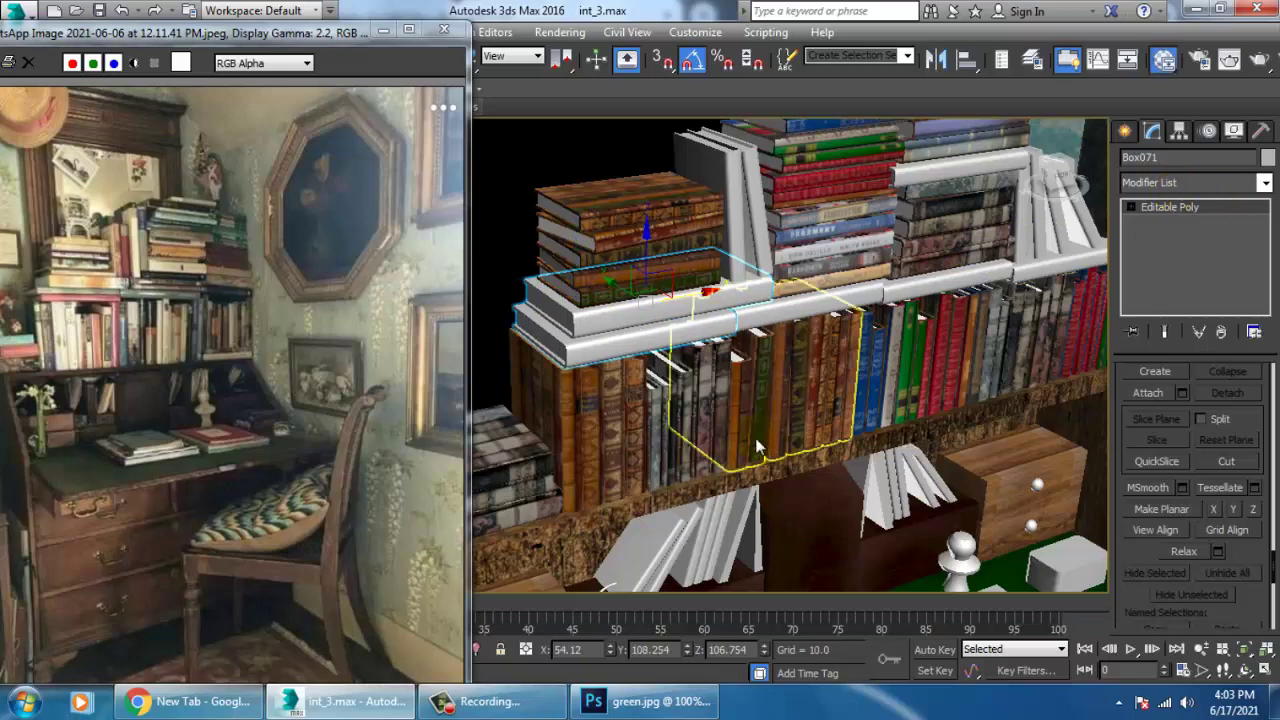
Look through the existing material nodes in the Slate Material Editor for a book-spine material suited to the flat white books.
key(m)
middle_drag(532, 430, 531, 617)
middle_drag(652, 240, 666, 520)
middle_drag(752, 178, 794, 531)
middle_drag(806, 160, 735, 620)
middle_drag(710, 349, 693, 453)
scroll(693, 453, up, 1)
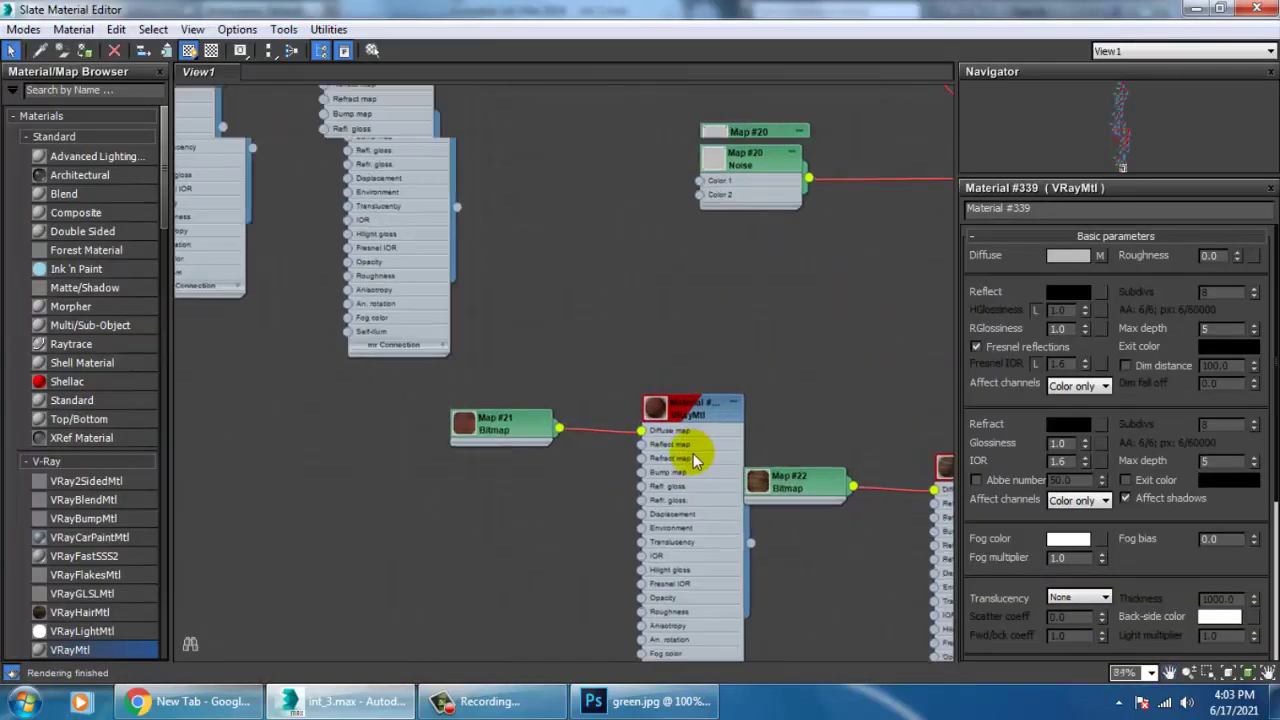
scroll(693, 453, up, 4)
middle_drag(791, 370, 647, 427)
scroll(647, 427, down, 4)
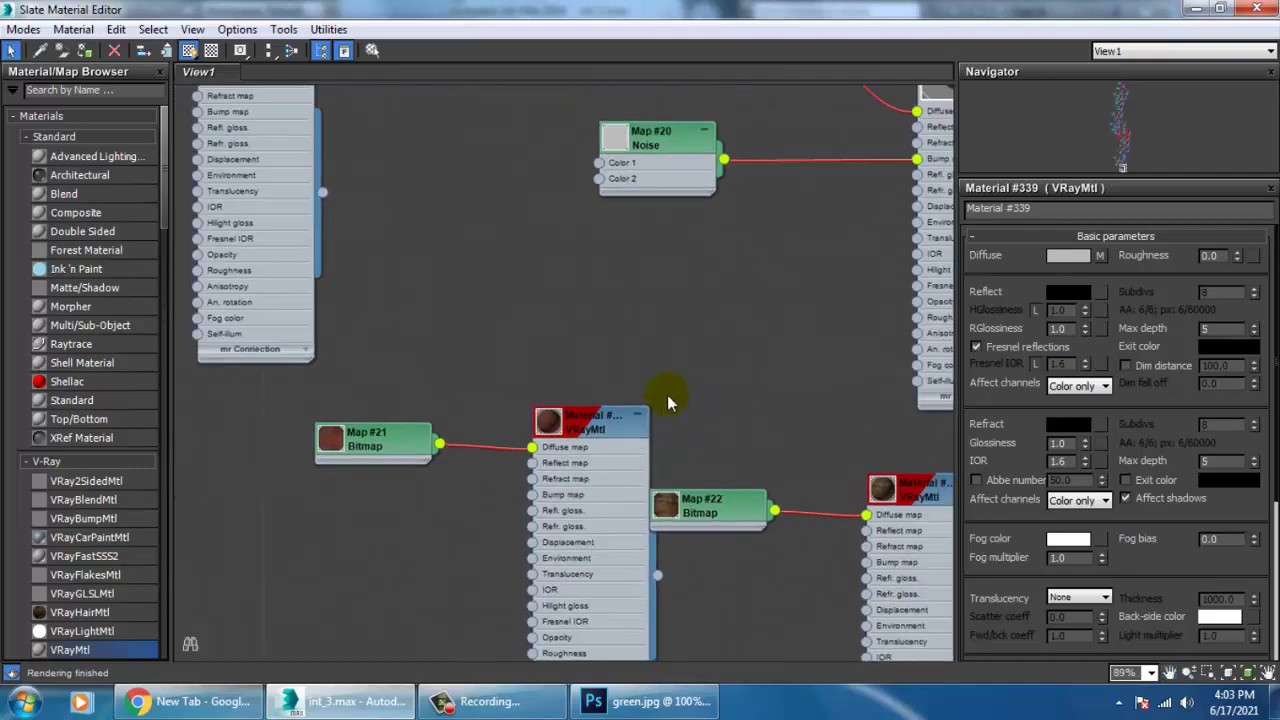
scroll(815, 261, down, 2)
middle_drag(829, 260, 638, 469)
middle_drag(738, 150, 861, 398)
scroll(861, 398, down, 2)
middle_drag(636, 264, 740, 490)
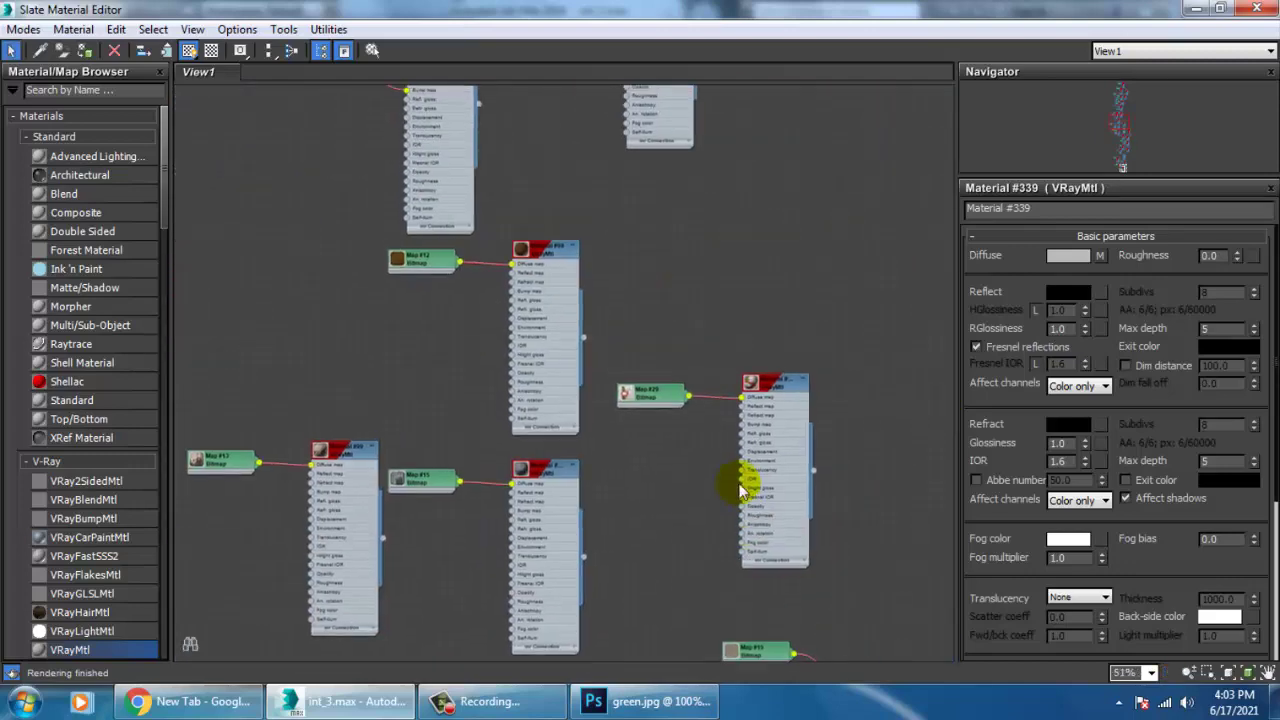
scroll(740, 490, up, 5)
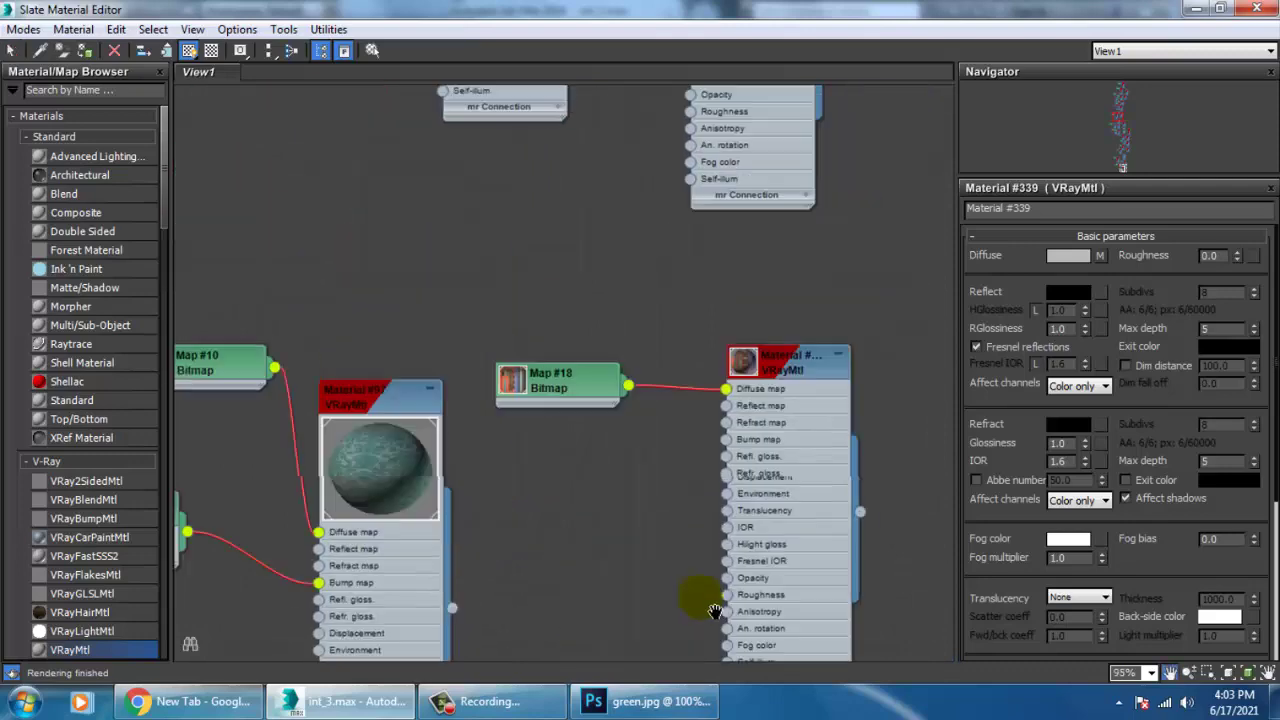
middle_drag(715, 611, 713, 616)
middle_drag(740, 350, 723, 454)
Assign the existing red, green and blue book-spine material, Material #26, to the attached flat books and minimize the material editor.
click(765, 468)
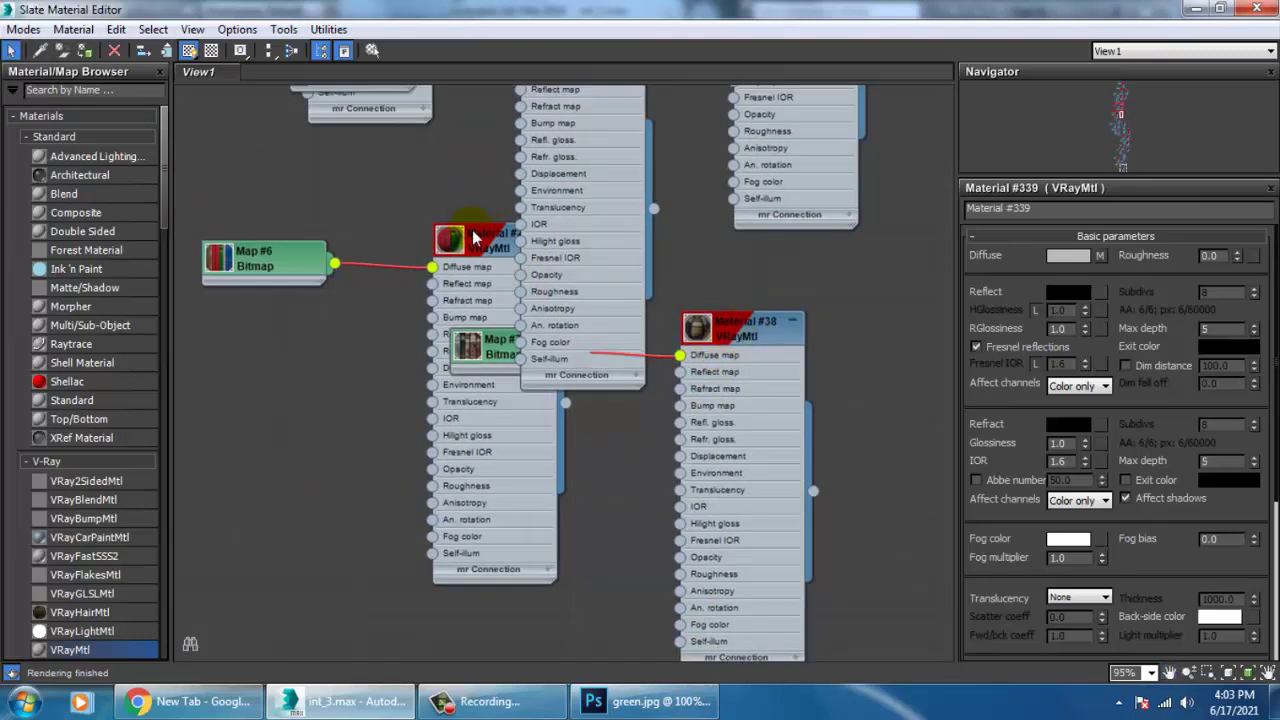
click(476, 237)
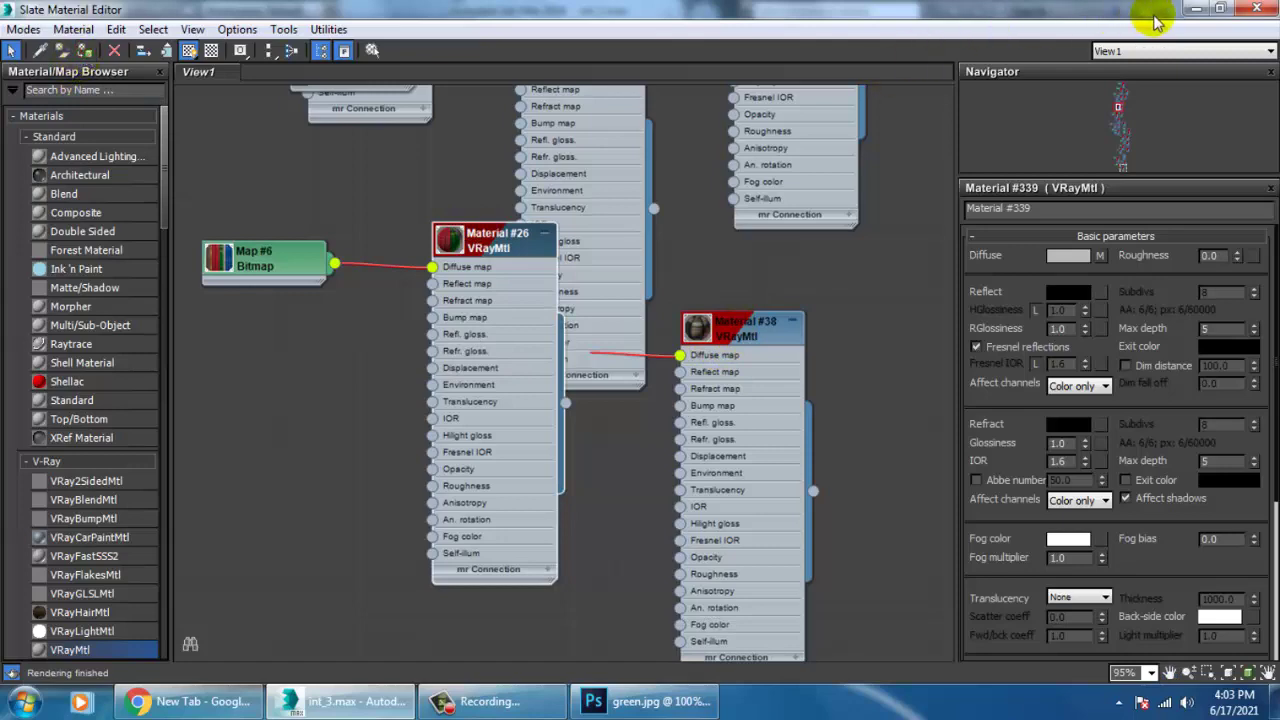
click(1195, 9)
Add a UVW Map modifier with Box mapping to the attached flat books and activate its gizmo.
click(1181, 184)
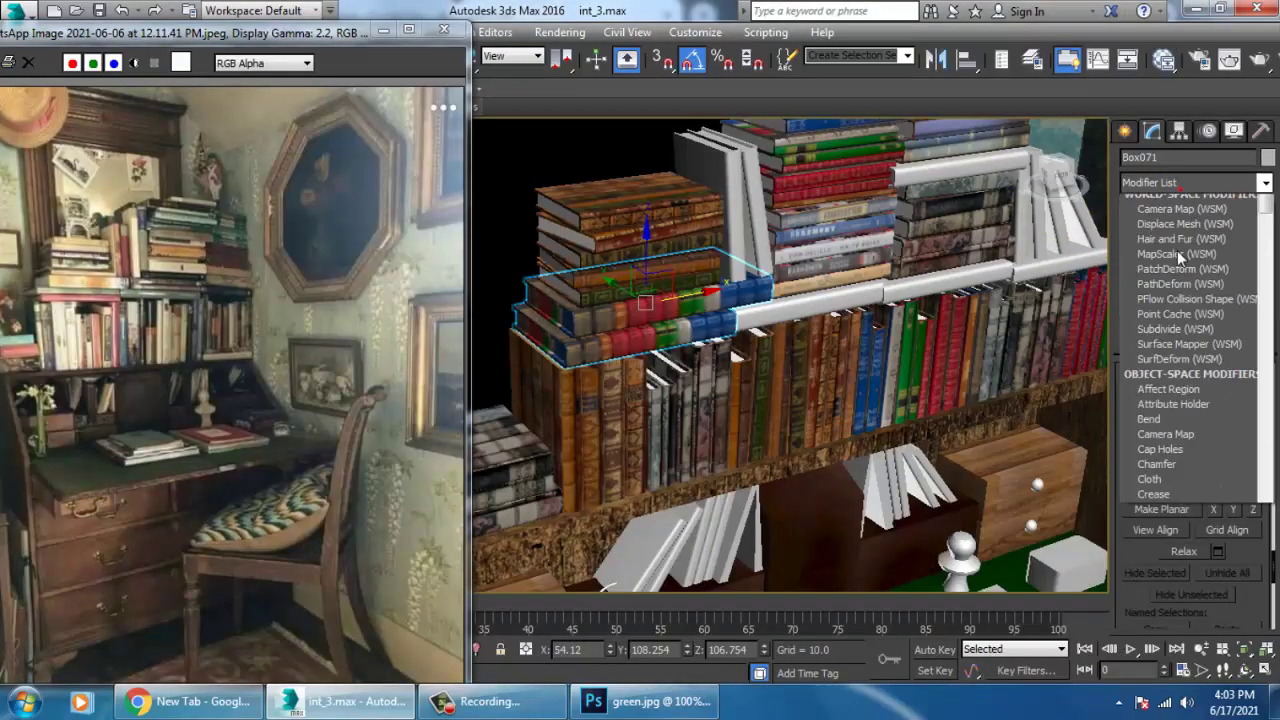
key(u)
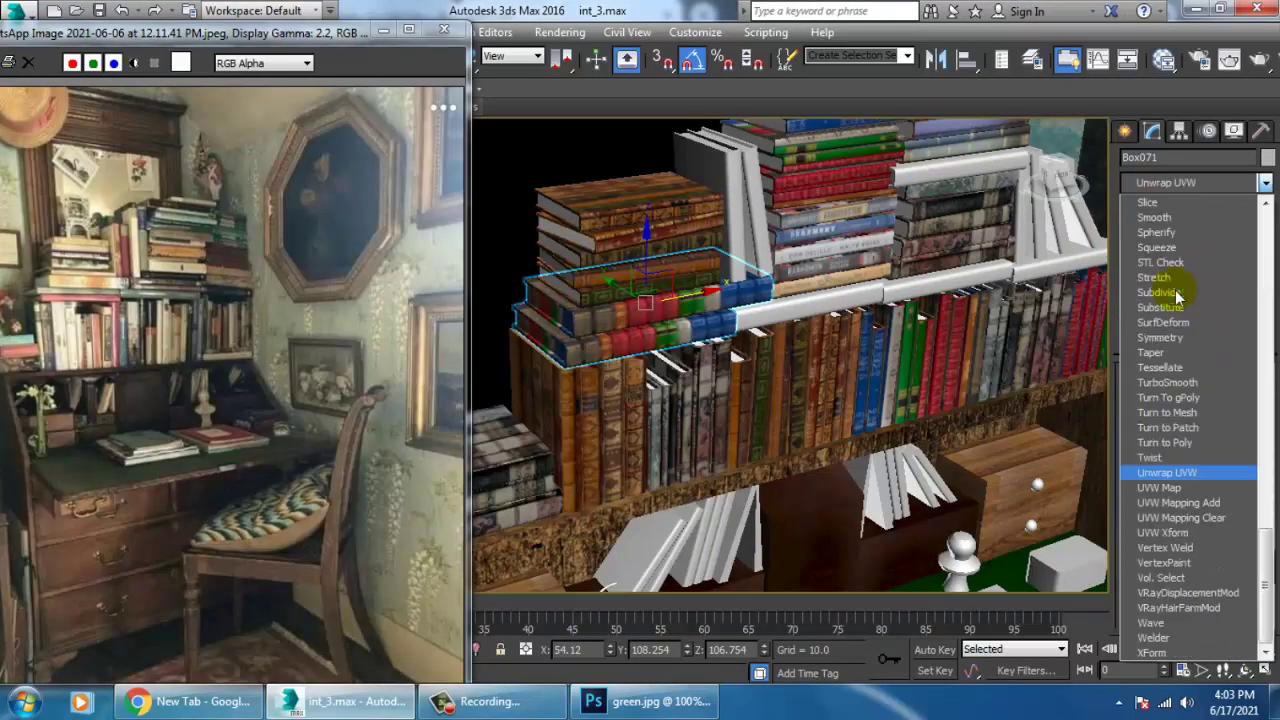
click(1172, 487)
click(1177, 222)
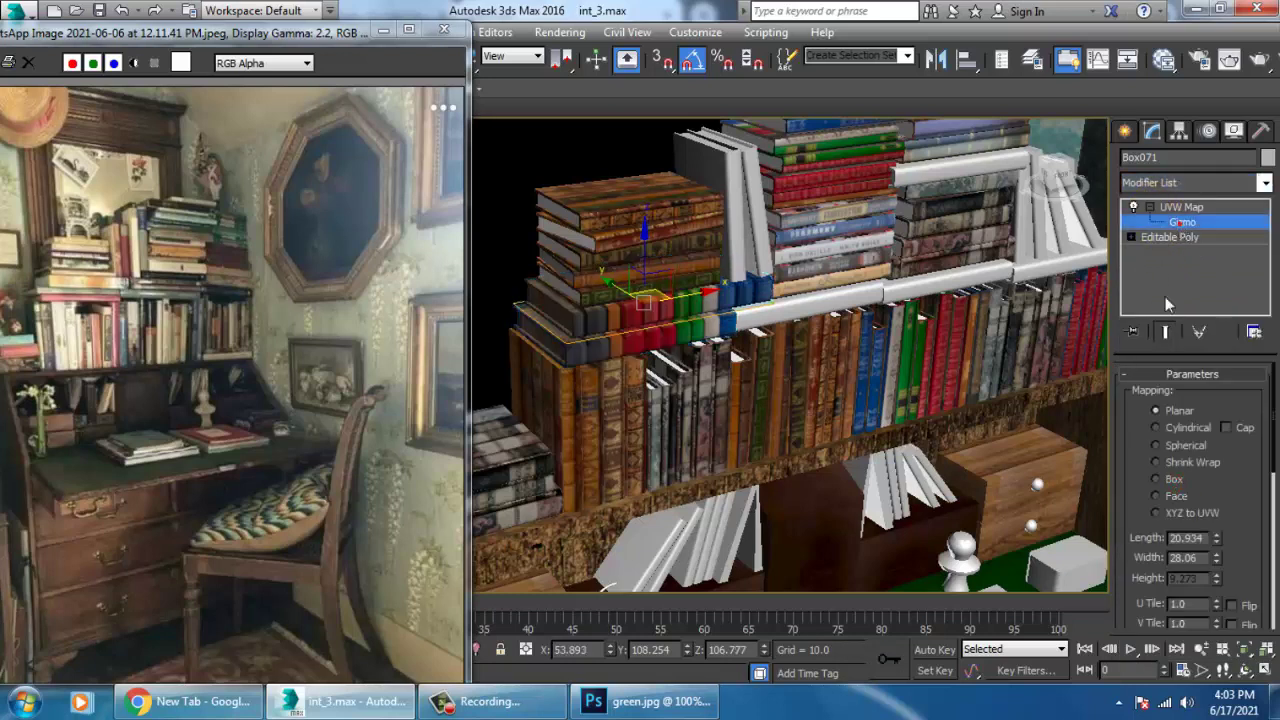
click(1172, 480)
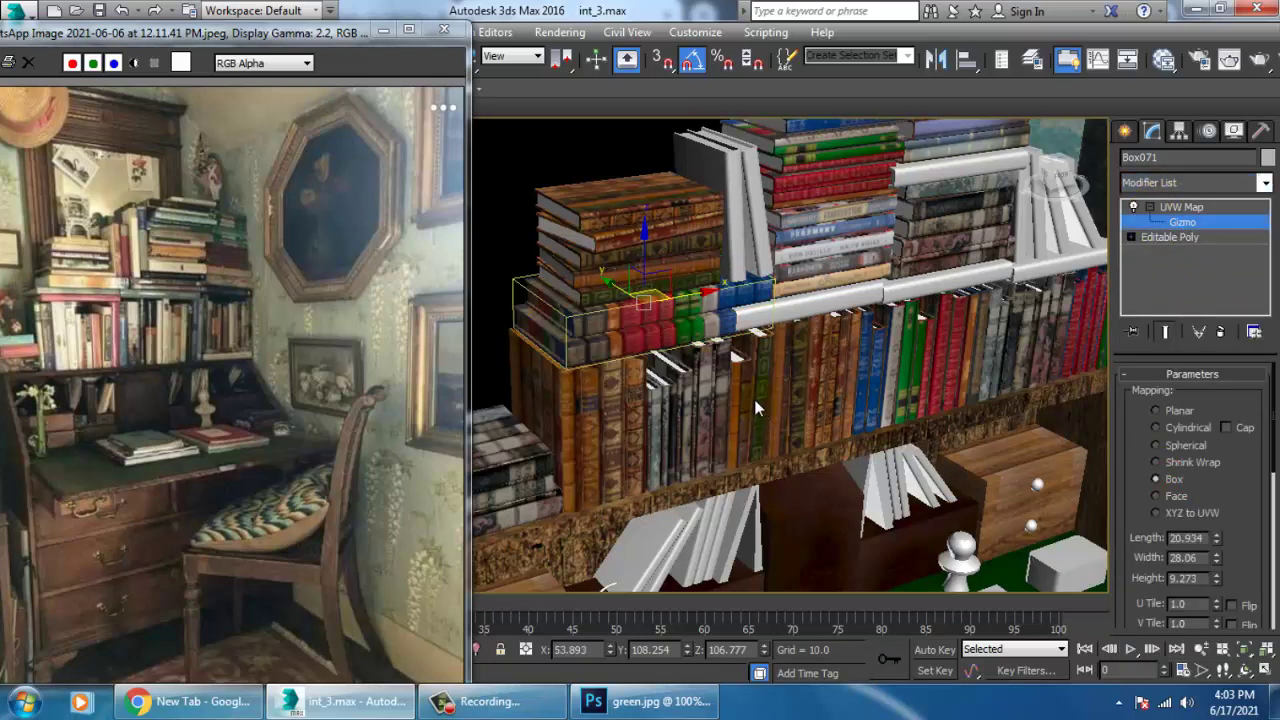
Rotate the mapping gizmo so the spine texture runs lengthwise along the flat books and increase its width to 76.604.
key(e)
drag(591, 315, 606, 305)
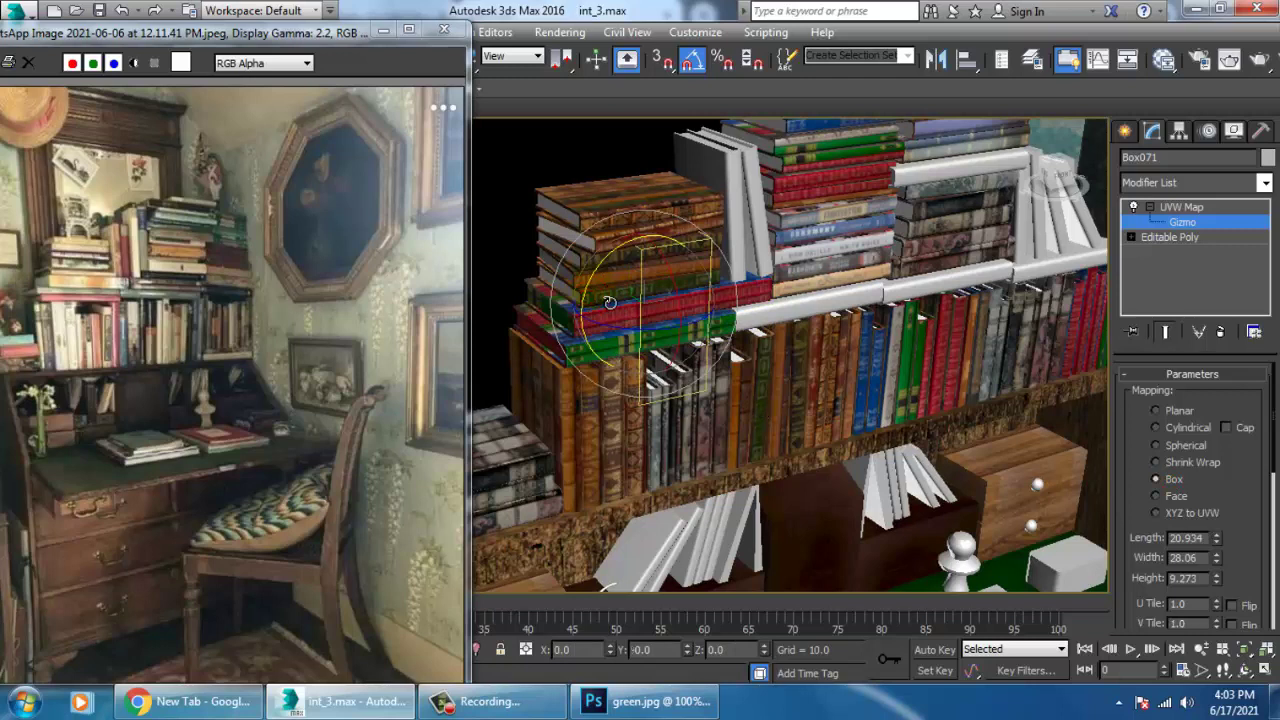
drag(1216, 578, 1213, 427)
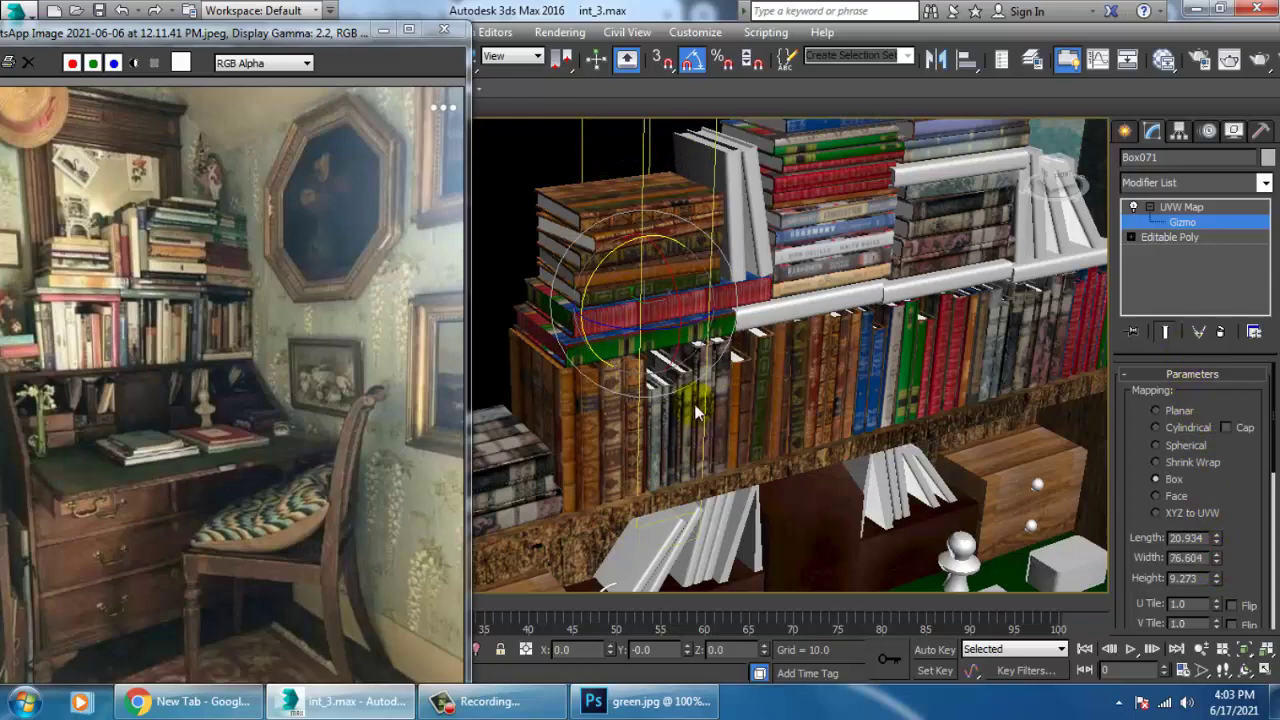
scroll(697, 413, up, 5)
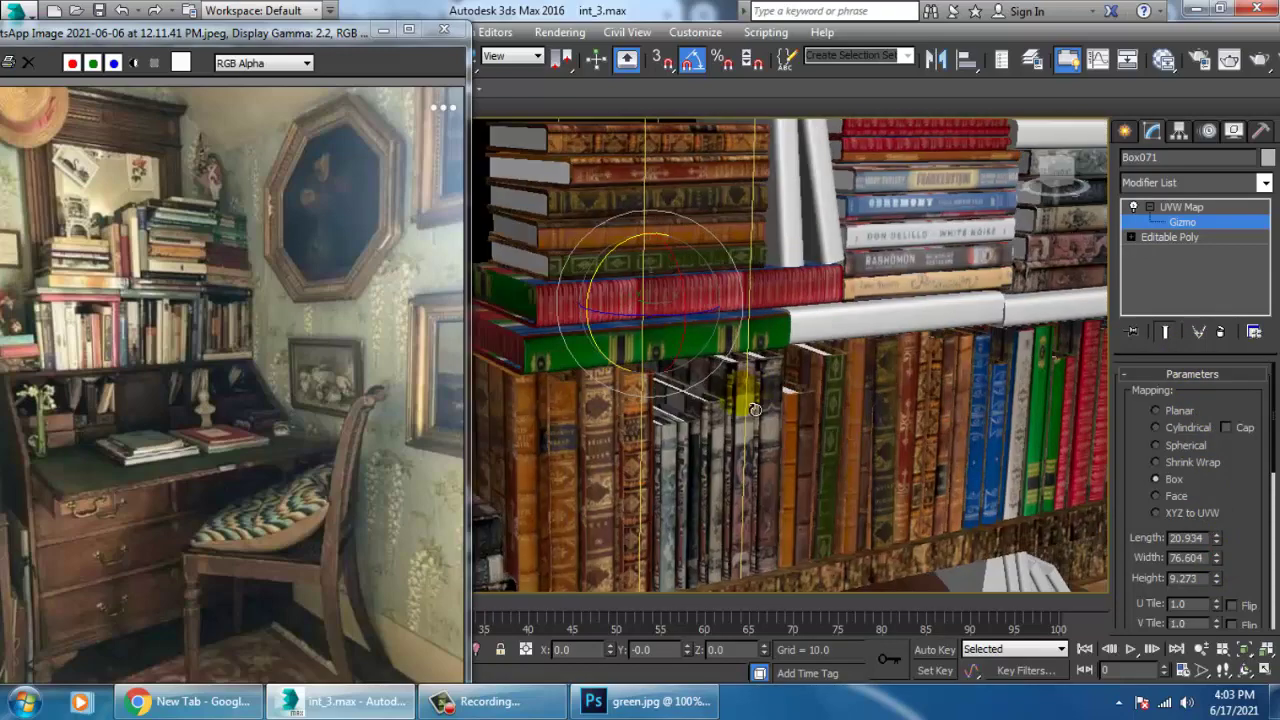
Fit the mapping gizmo to the flat books and increase its width to 55.177.
drag(1257, 555, 1210, 328)
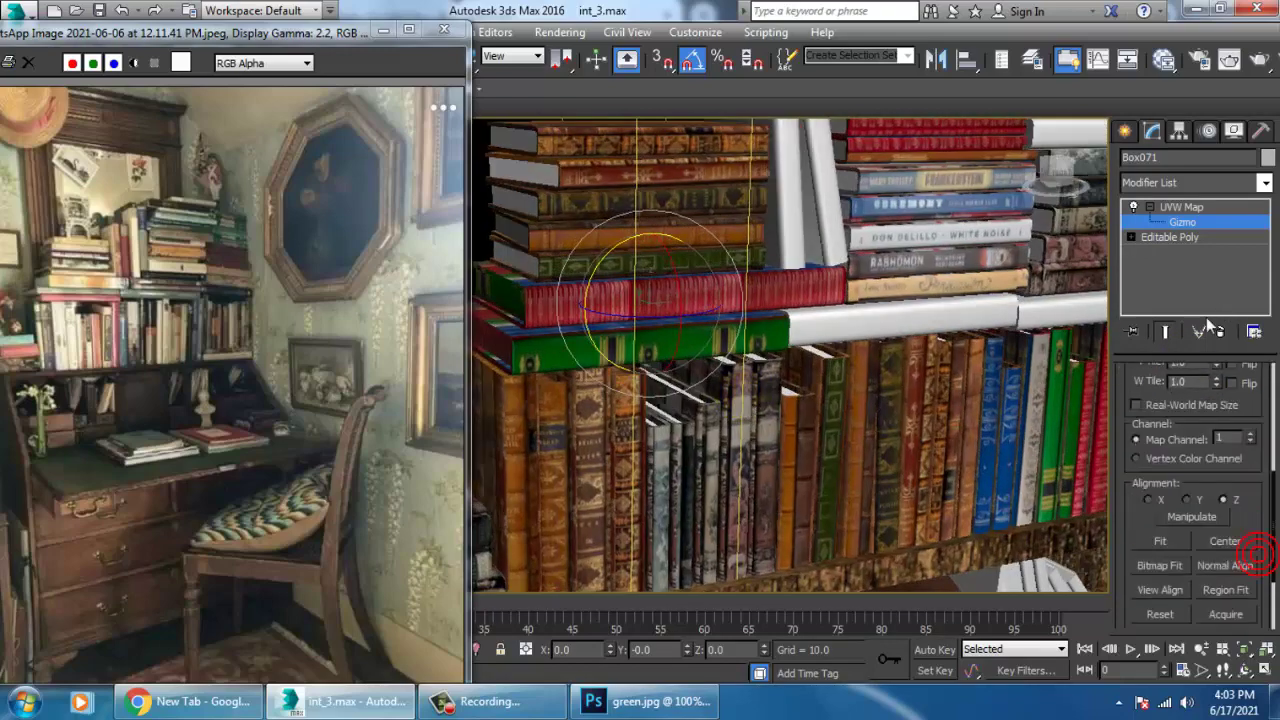
click(1160, 542)
drag(1268, 514, 1273, 691)
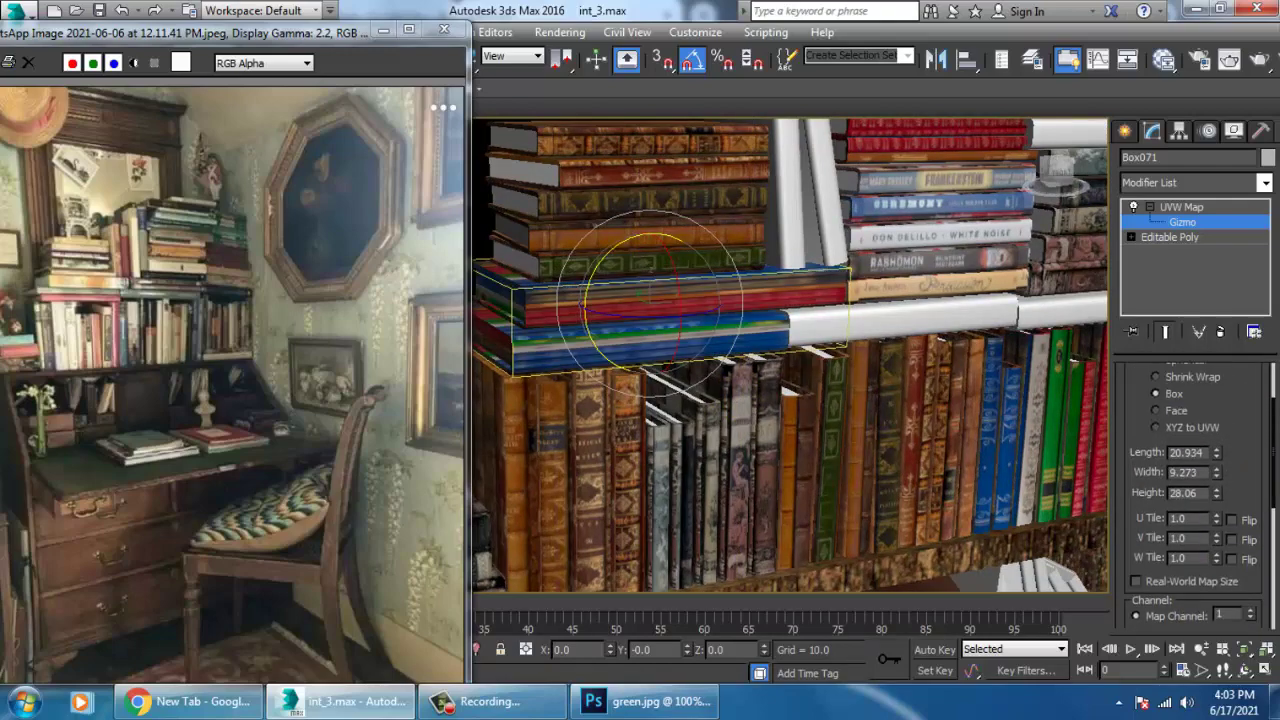
drag(1218, 480, 1205, 685)
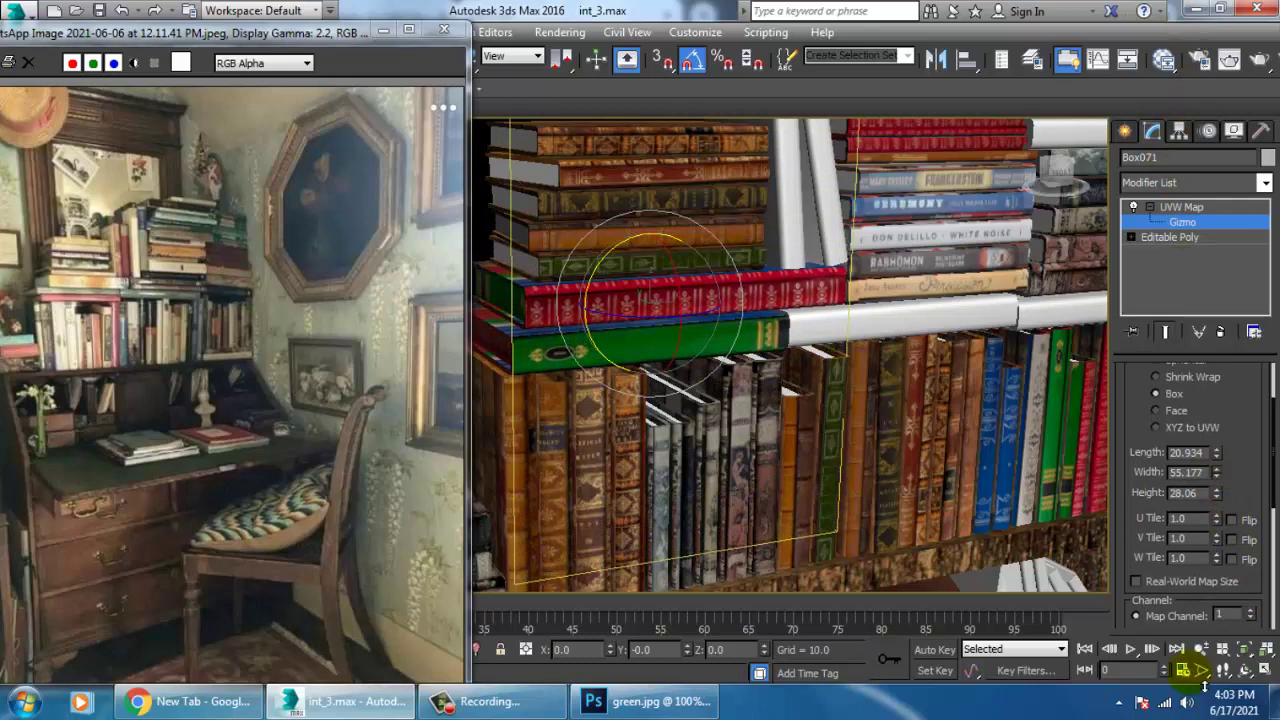
Convert the mapped flat books to an editable poly, collapsing their UVW Map modifier.
right_click(679, 292)
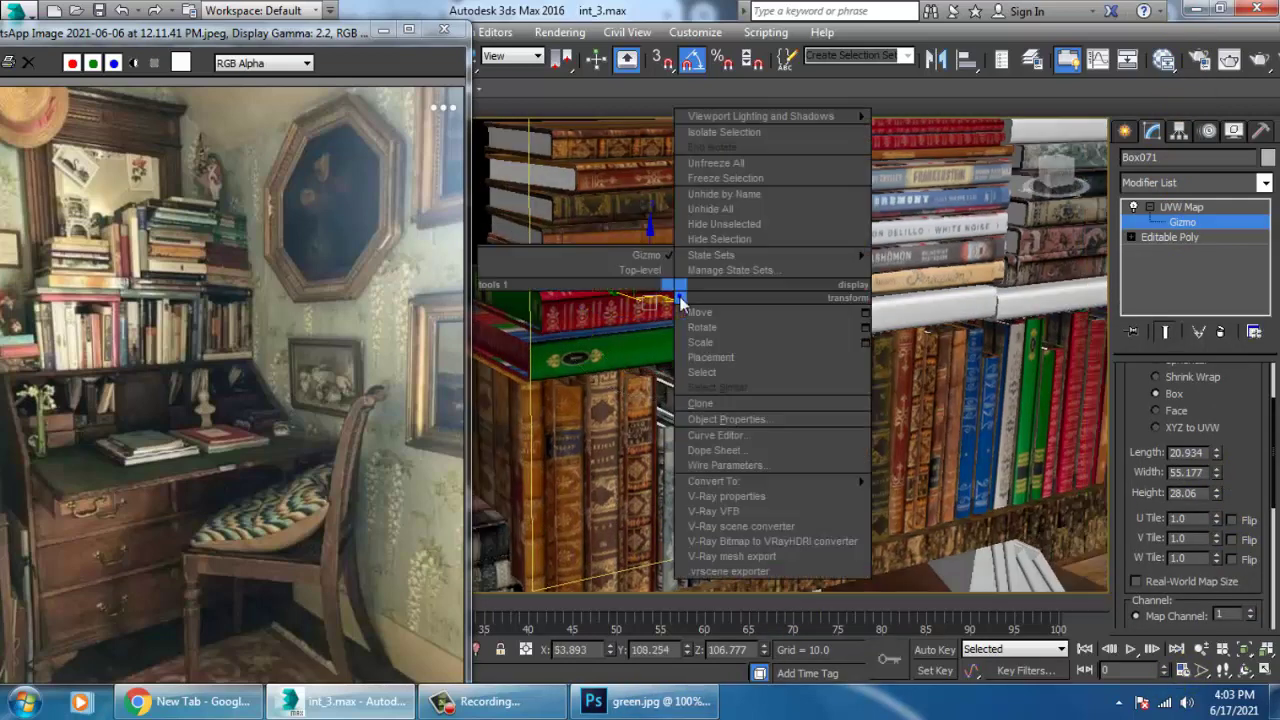
mouse_move(777, 483)
click(965, 497)
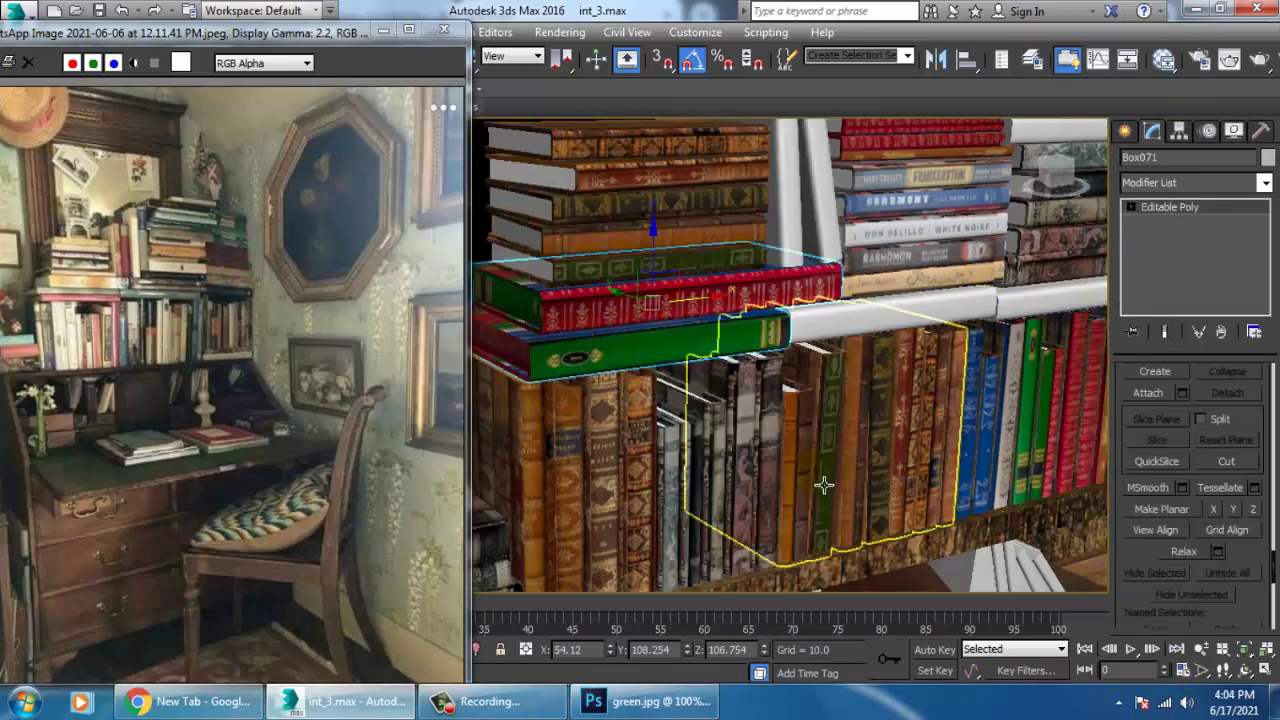
Look through the existing VRayMtl bitmap materials for one to reuse on the remaining white objects, and minimize the material editor.
key(m)
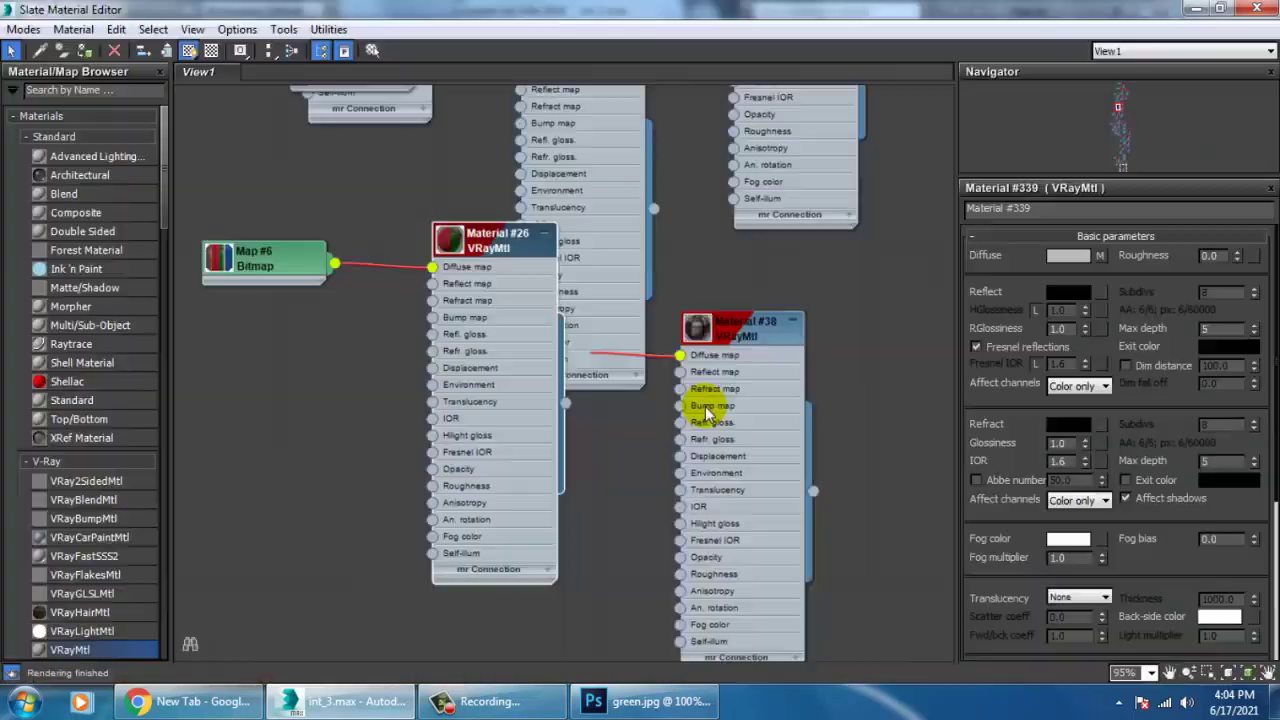
scroll(629, 337, down, 8)
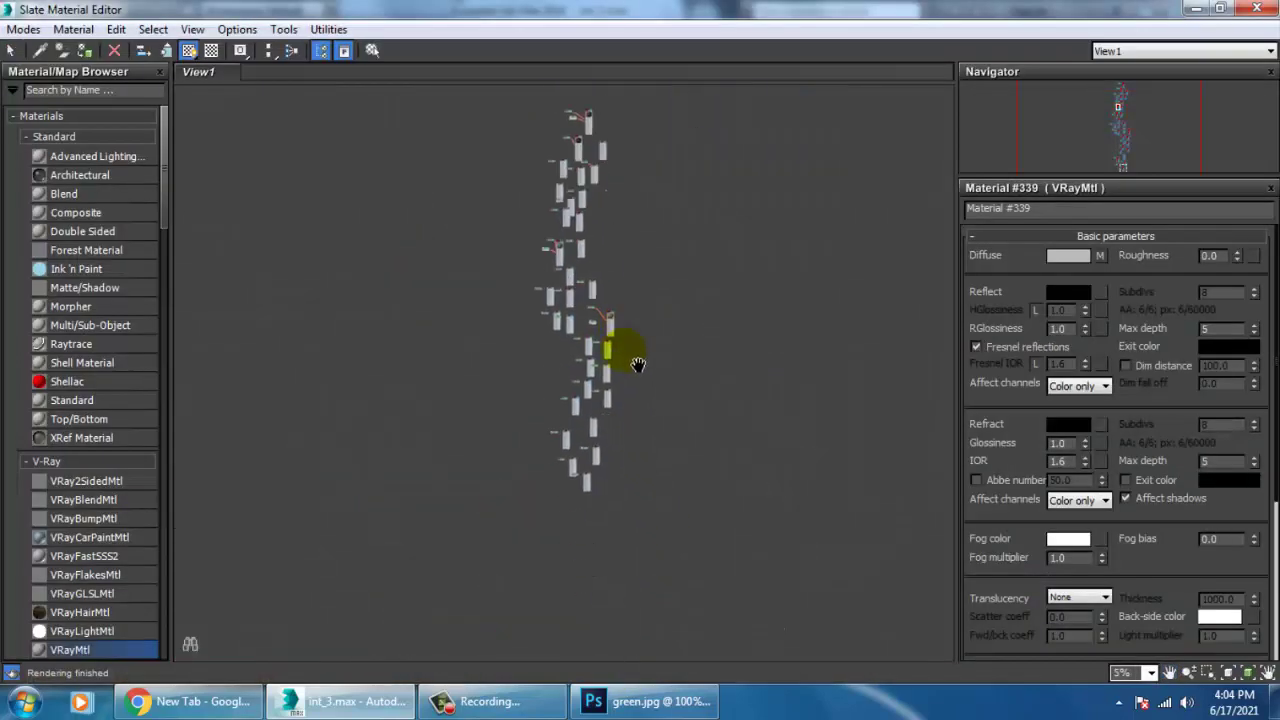
scroll(623, 349, up, 7)
scroll(691, 303, down, 3)
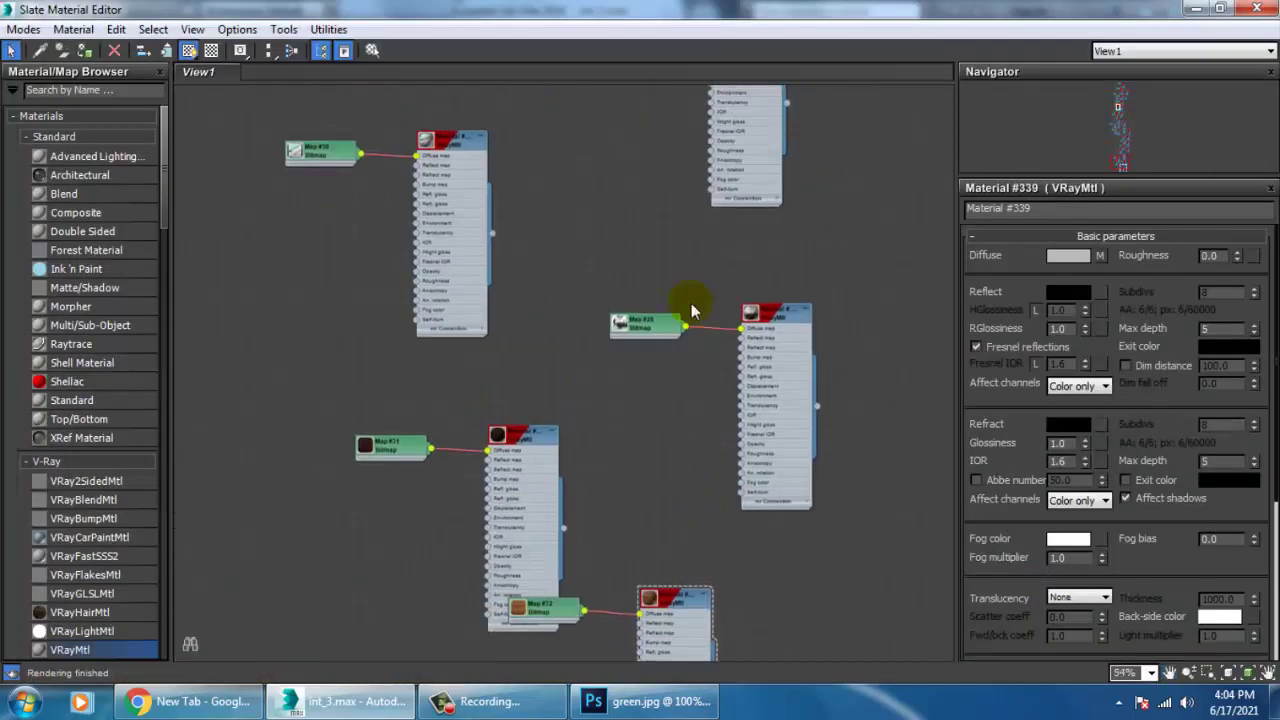
scroll(557, 335, up, 3)
middle_drag(749, 306, 745, 444)
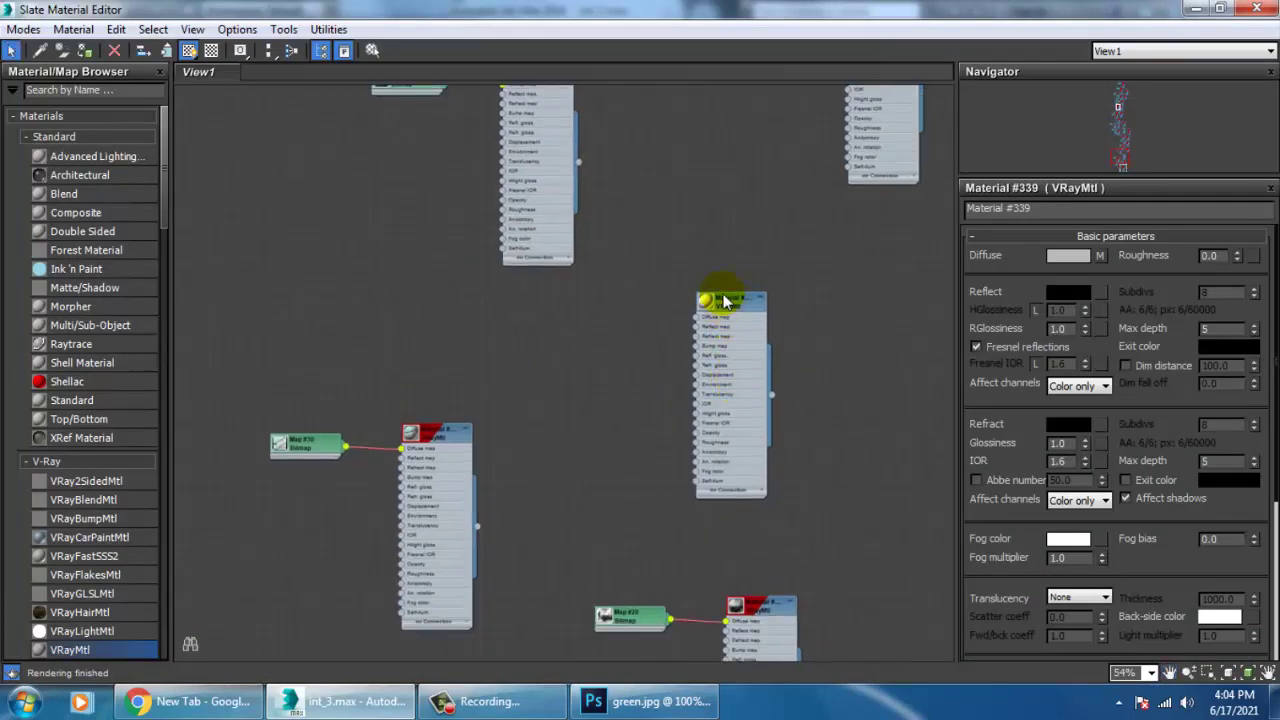
click(1188, 7)
Examine the bookshelf rows, pigeonholes and desktop for books and objects that are still untextured.
scroll(915, 390, down, 5)
scroll(915, 400, up, 2)
alt+middle_drag(915, 405, 778, 445)
click(1210, 212)
scroll(769, 449, up, 4)
scroll(776, 445, down, 2)
scroll(812, 418, down, 1)
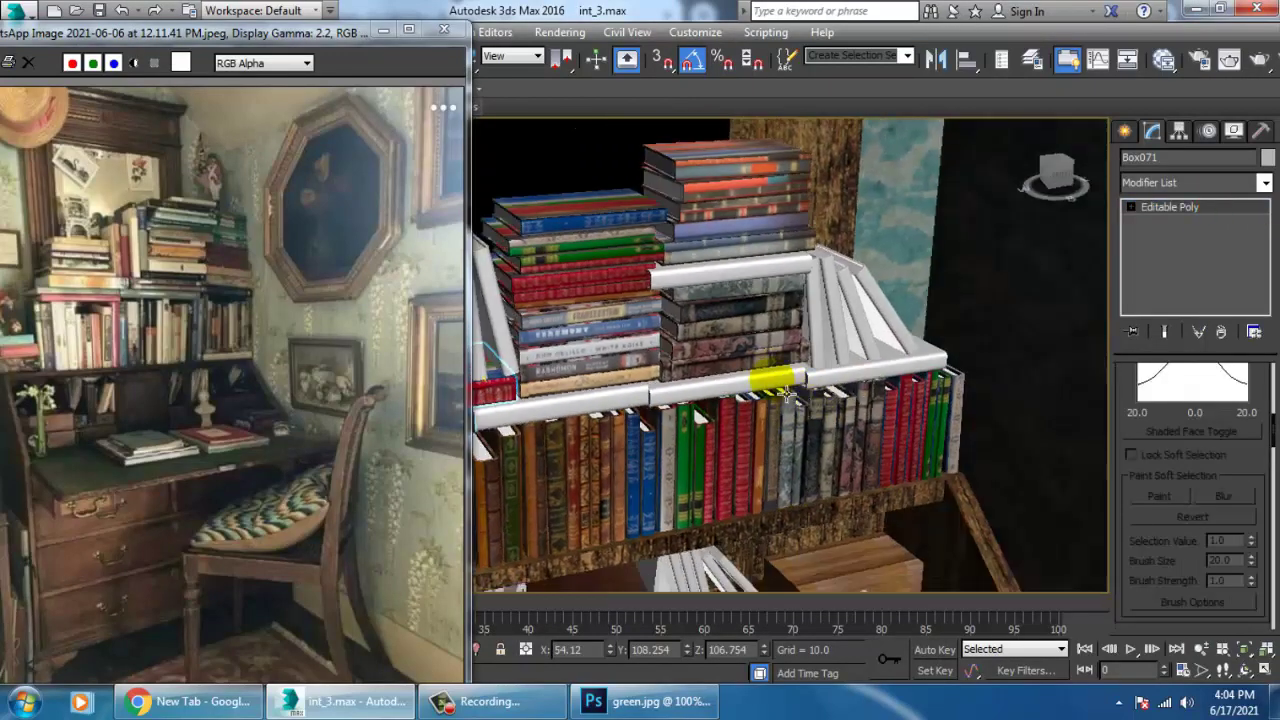
middle_drag(785, 393, 827, 428)
alt+middle_drag(930, 431, 830, 349)
scroll(885, 341, down, 5)
scroll(846, 423, up, 4)
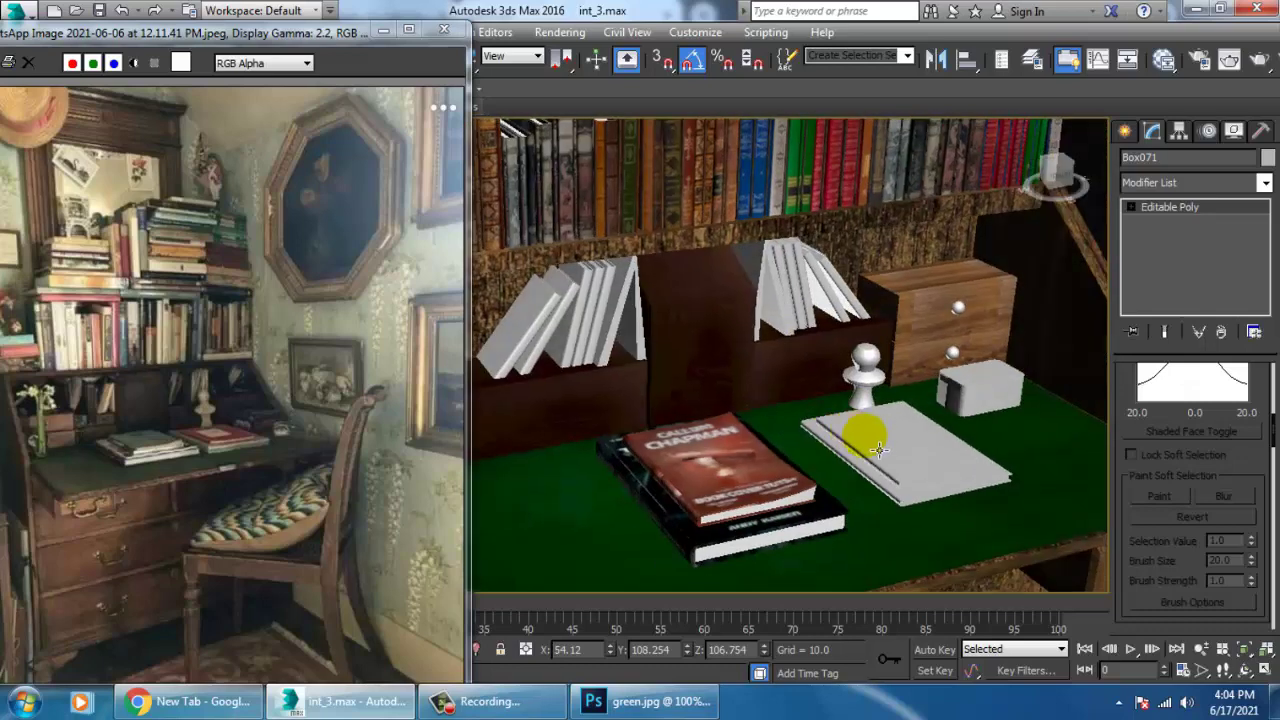
Delete the plain white books beside the pawn-shaped ornament and place one copy of the red Chapman book in their spot.
middle_drag(865, 437, 810, 422)
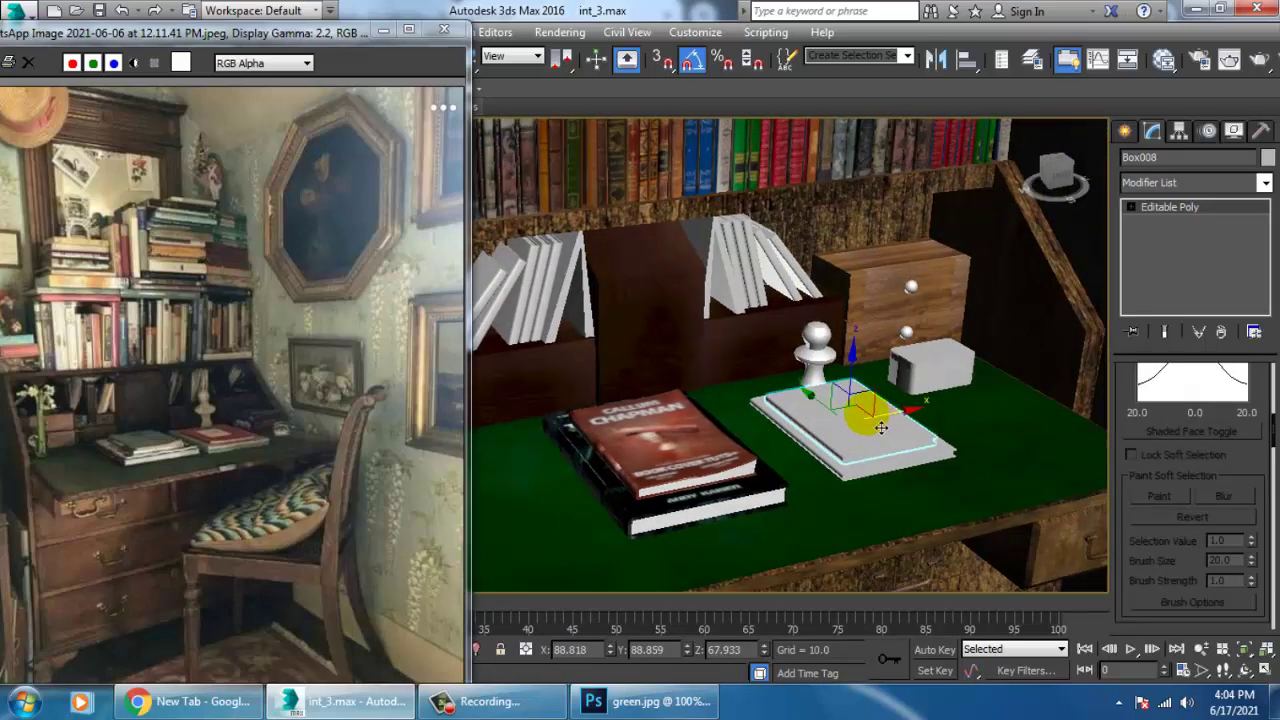
key(Delete)
click(745, 452)
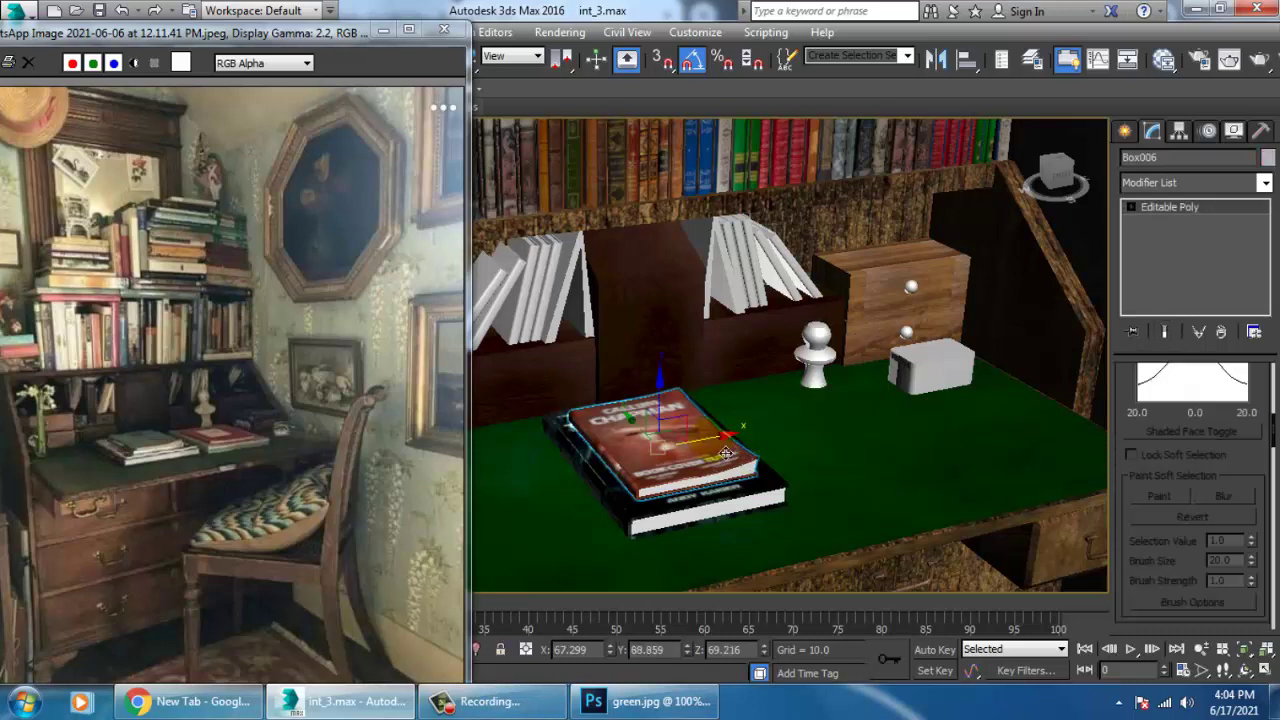
shift+drag(726, 453, 935, 410)
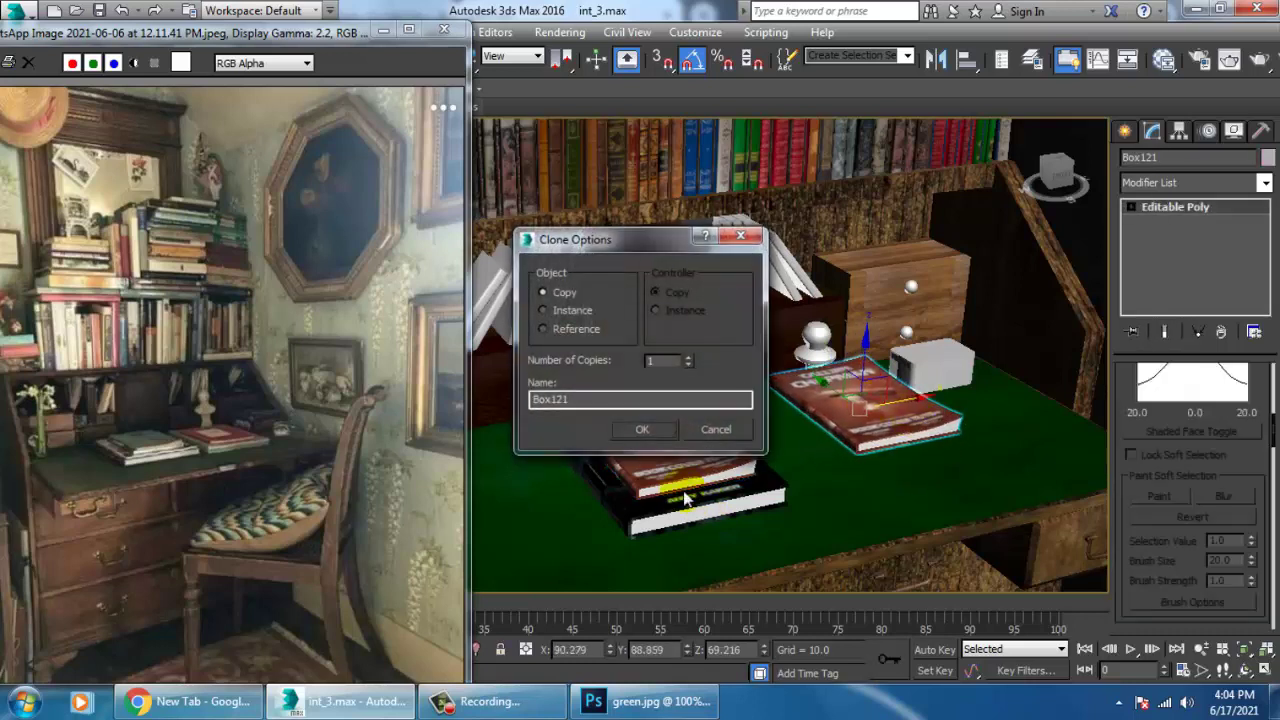
click(661, 440)
drag(885, 383, 891, 383)
Copy the black book beneath the original red one, scale the copy down and rest it on top of the copied red book.
click(736, 462)
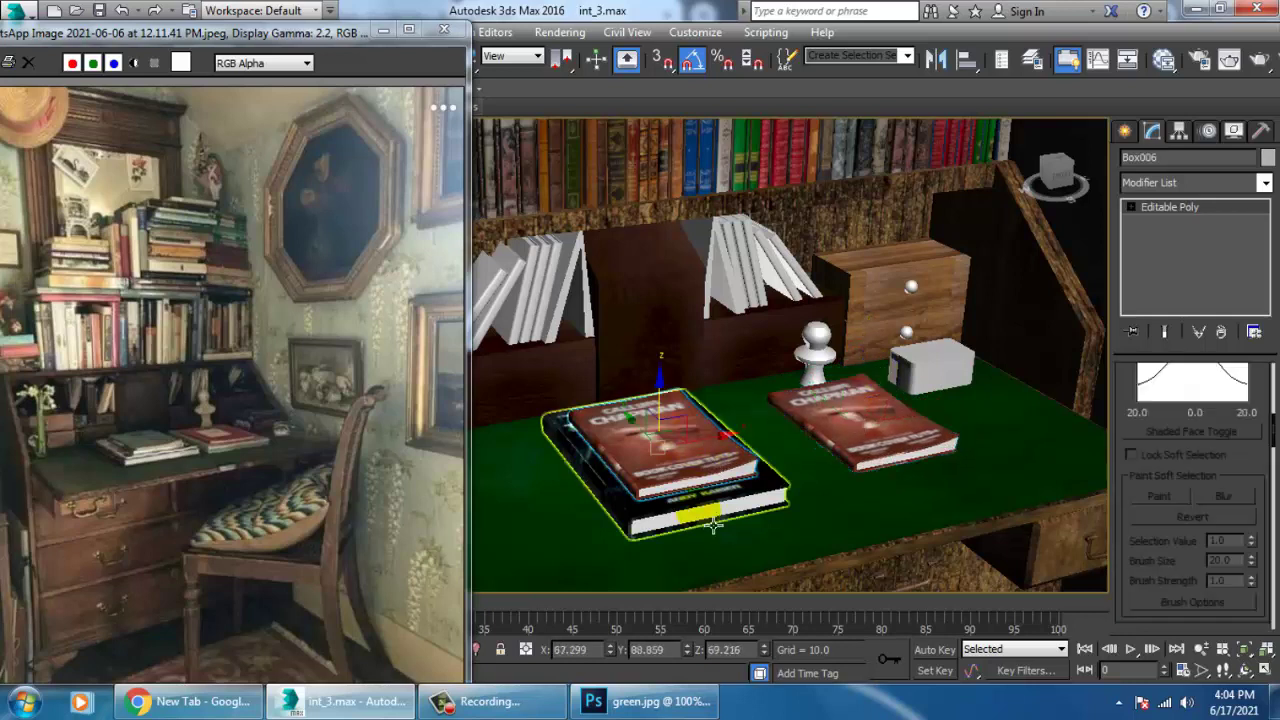
click(738, 487)
shift+drag(715, 474, 905, 440)
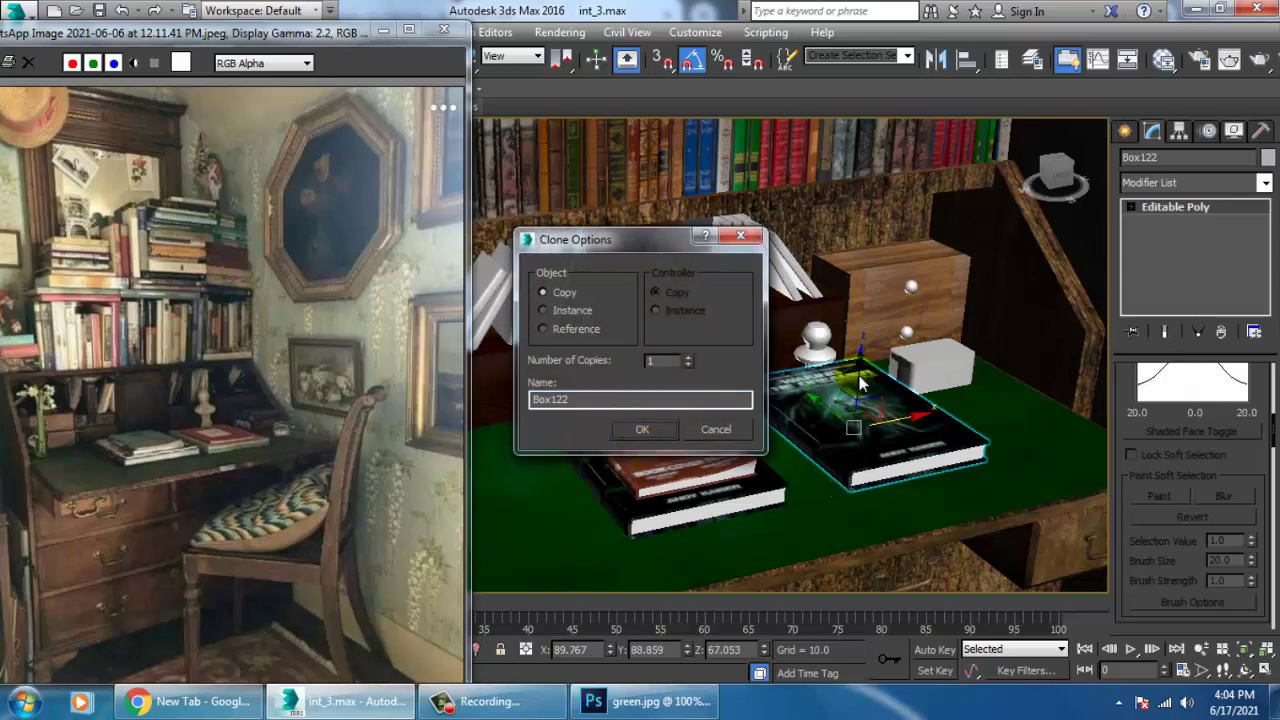
click(629, 430)
key(r)
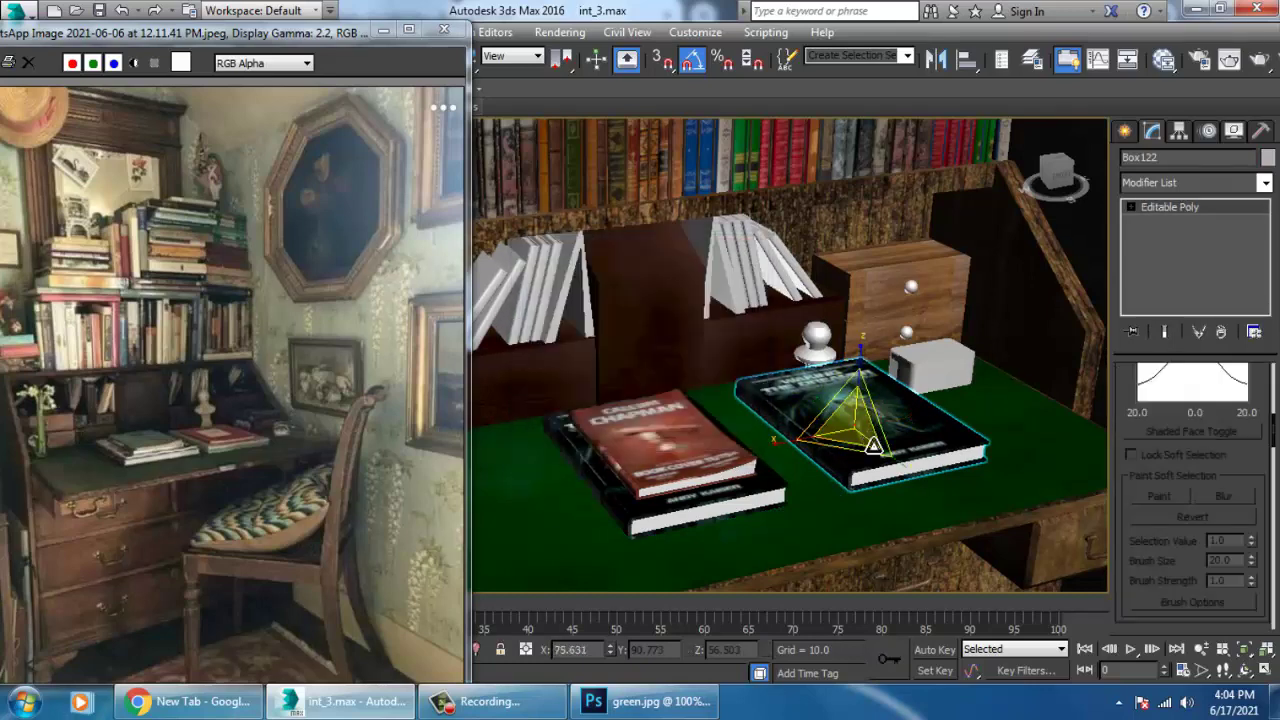
drag(869, 443, 918, 508)
key(w)
drag(860, 394, 888, 393)
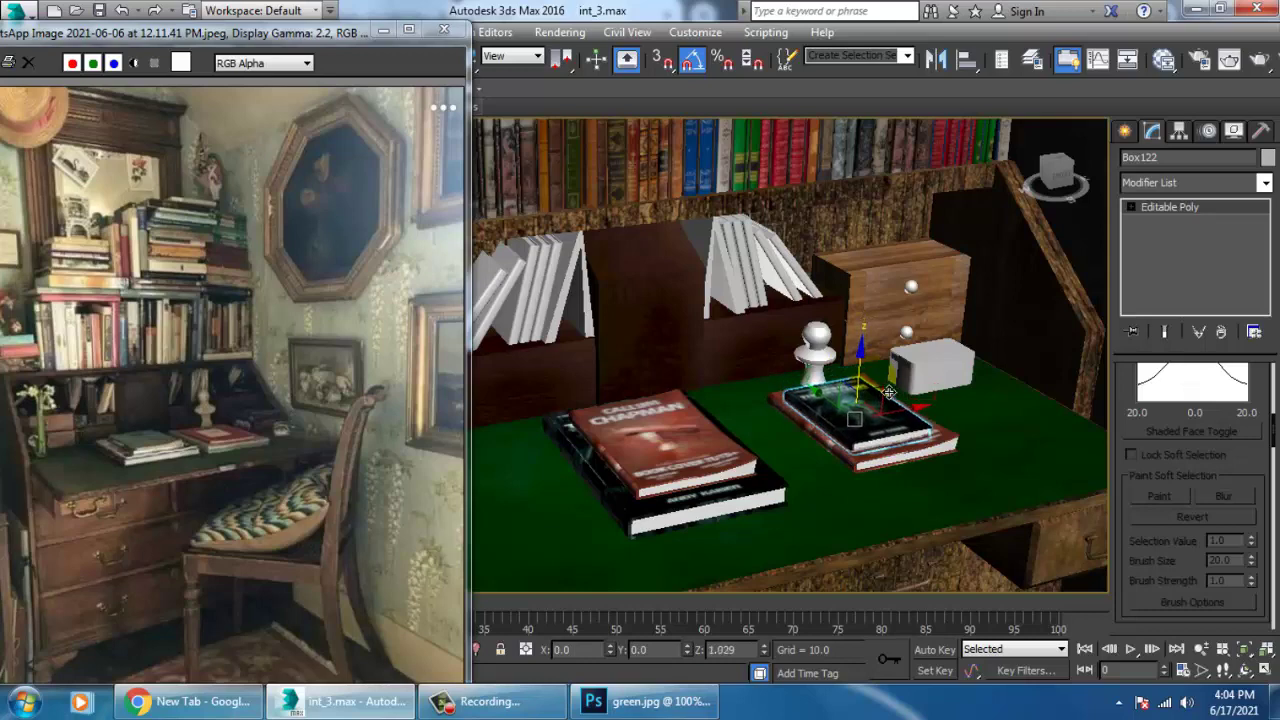
scroll(920, 440, up, 6)
scroll(860, 449, down, 5)
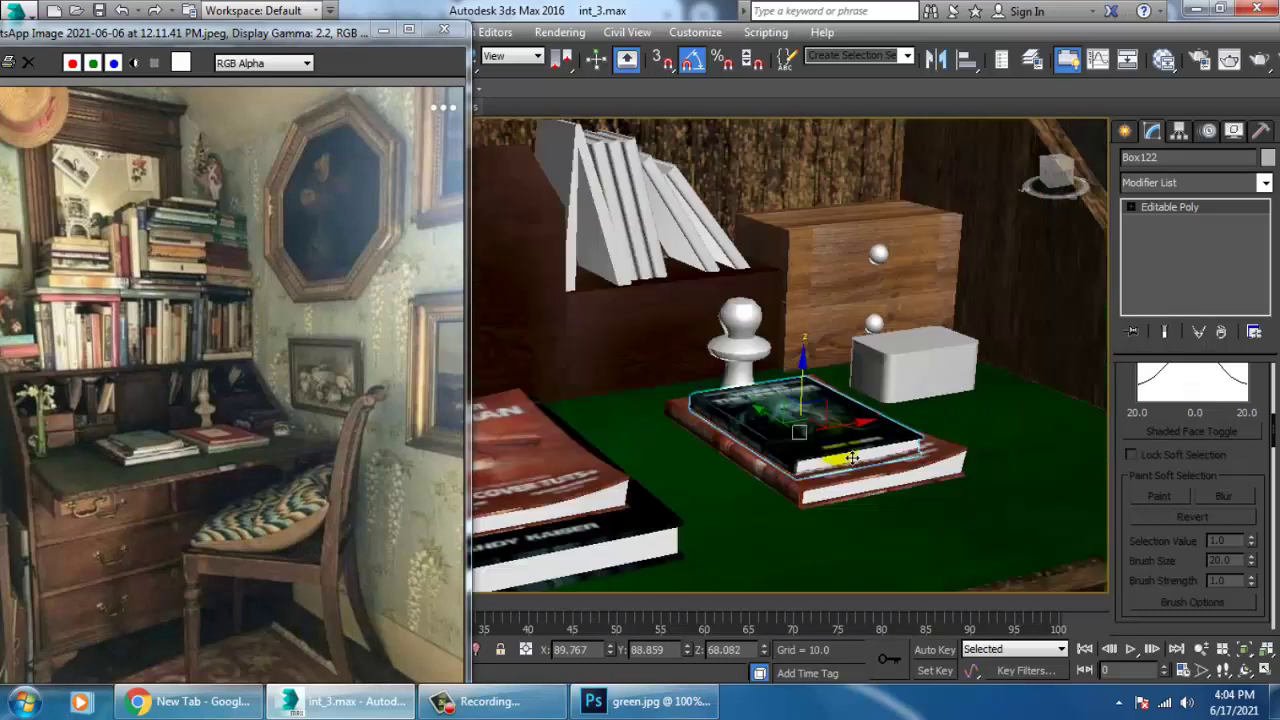
Check the two copied books together and review the side table, chair, desk and shelves for objects still to texture.
alt+middle_drag(850, 455, 878, 457)
click(805, 498)
key(r)
ctrl+click(843, 478)
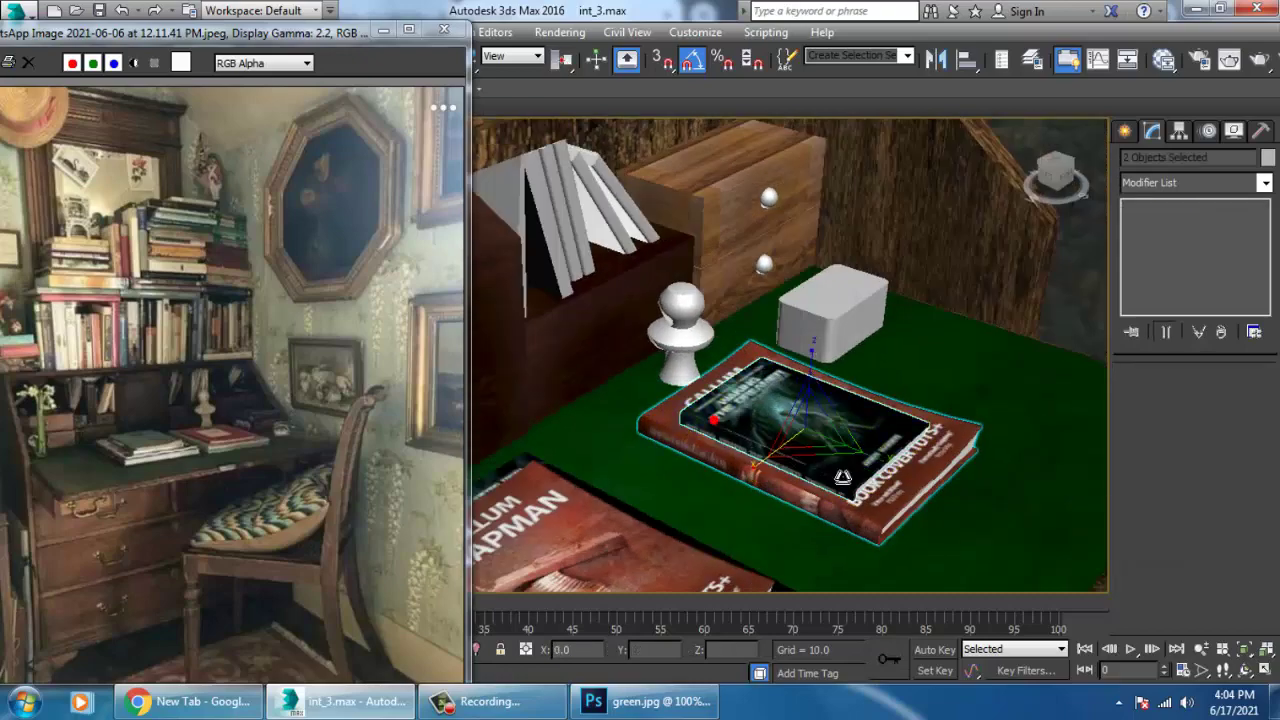
scroll(764, 427, down, 10)
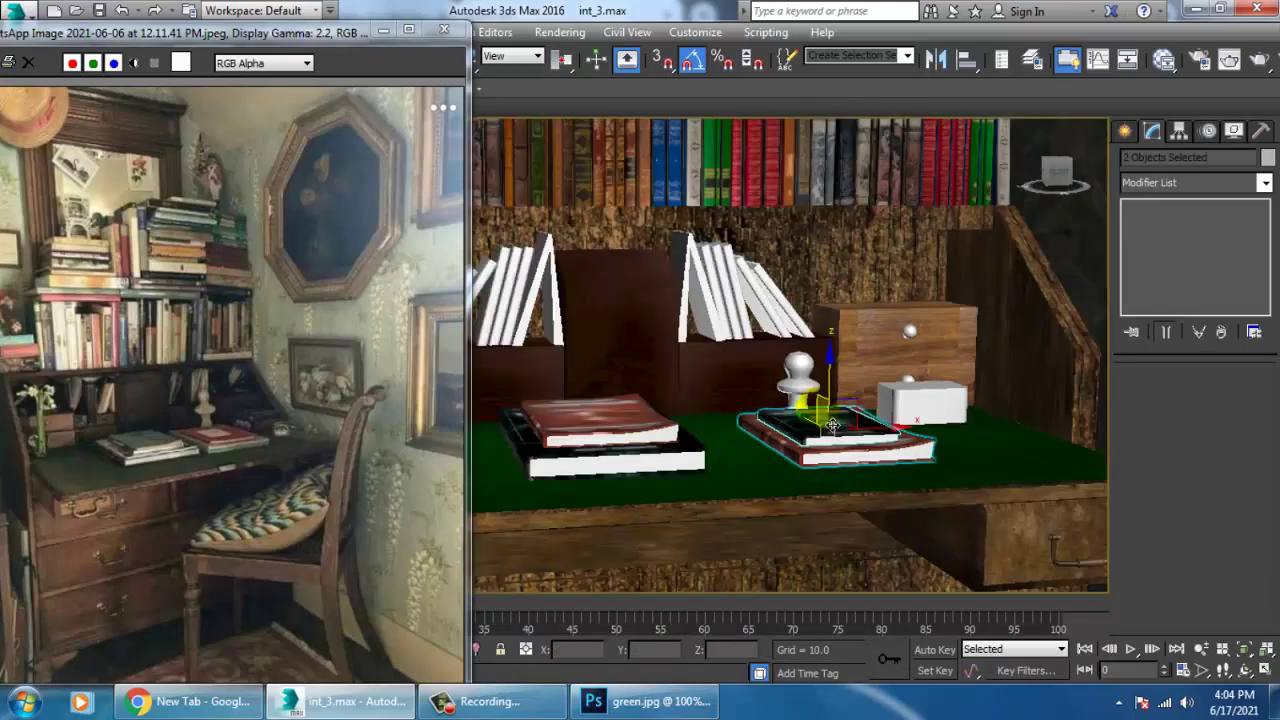
scroll(818, 418, up, 10)
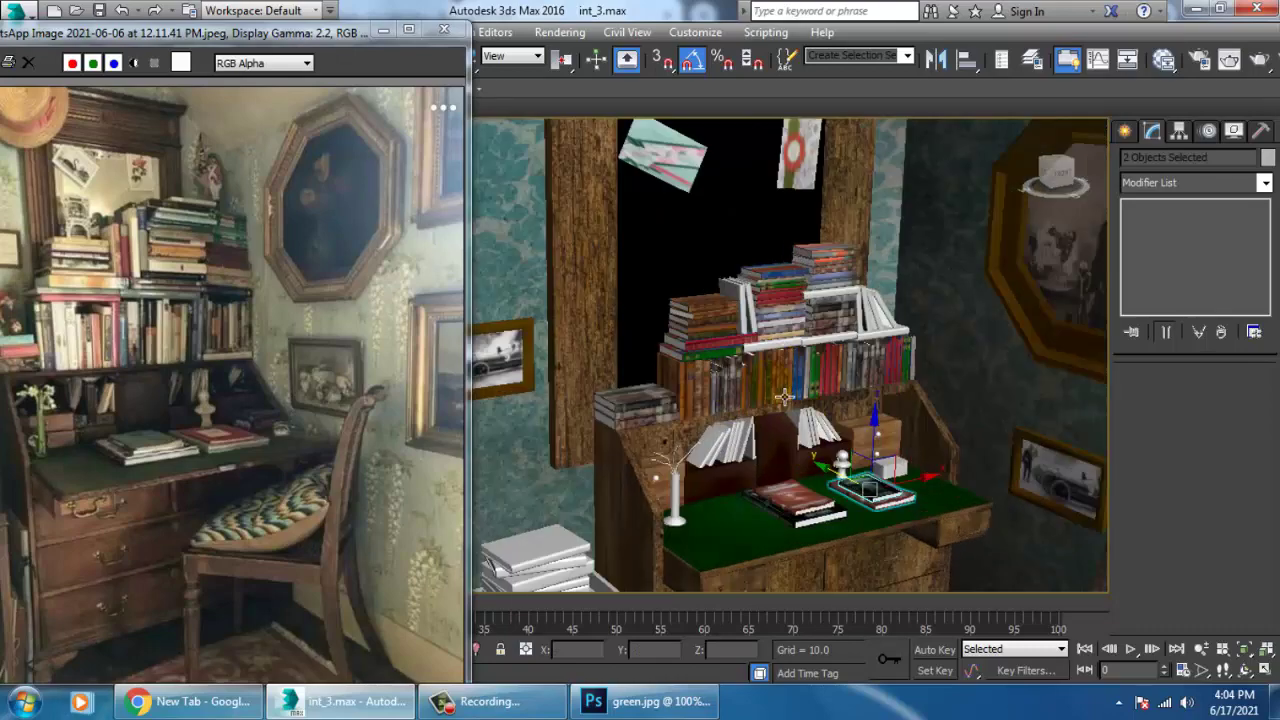
scroll(832, 432, down, 6)
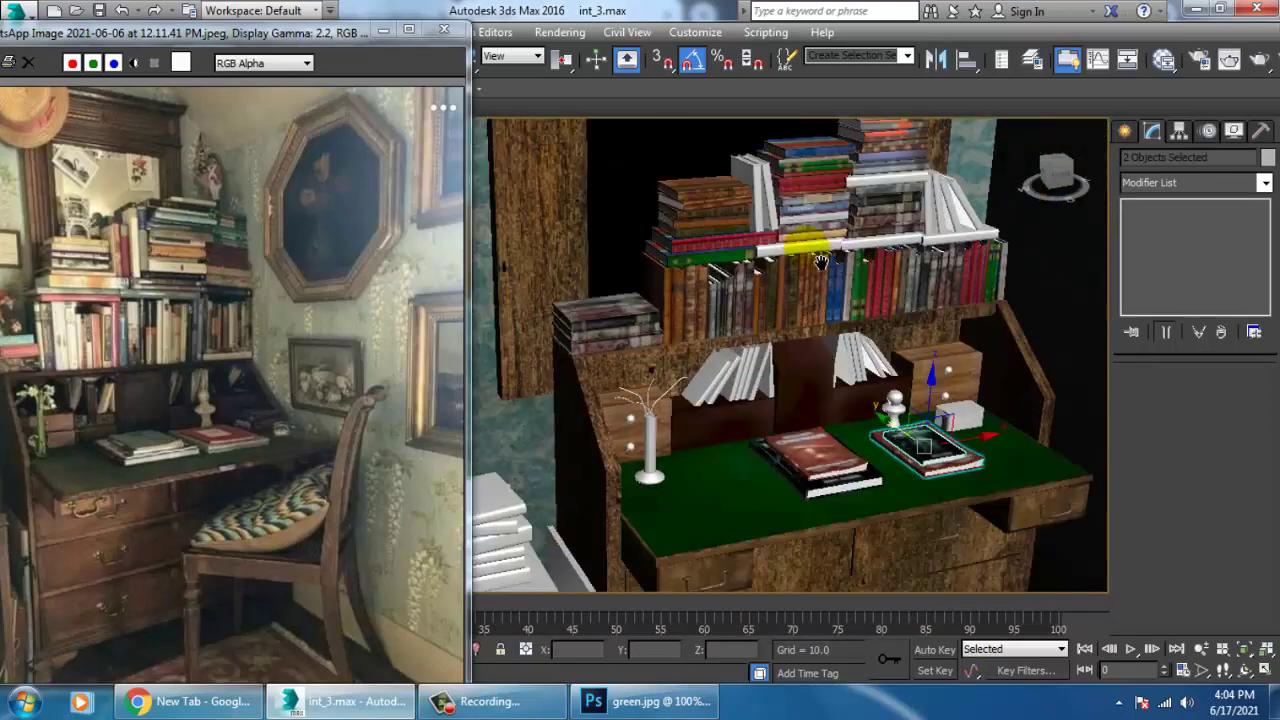
scroll(713, 434, up, 5)
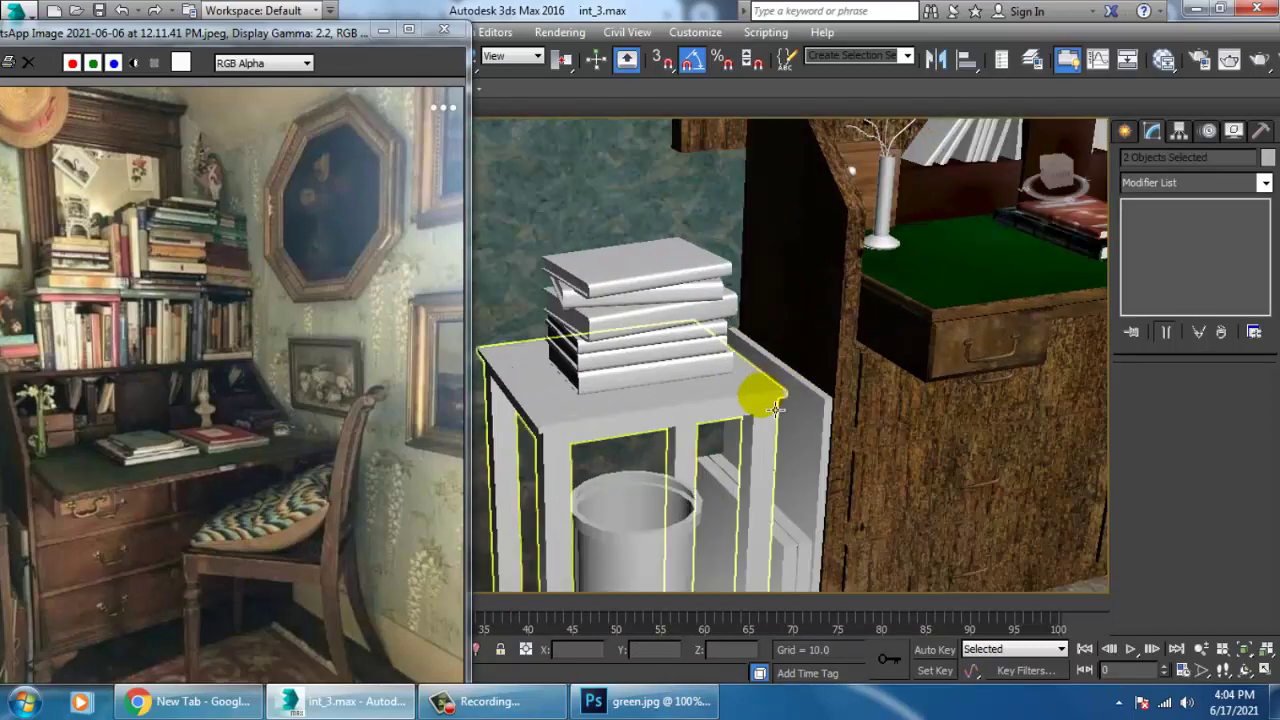
click(737, 408)
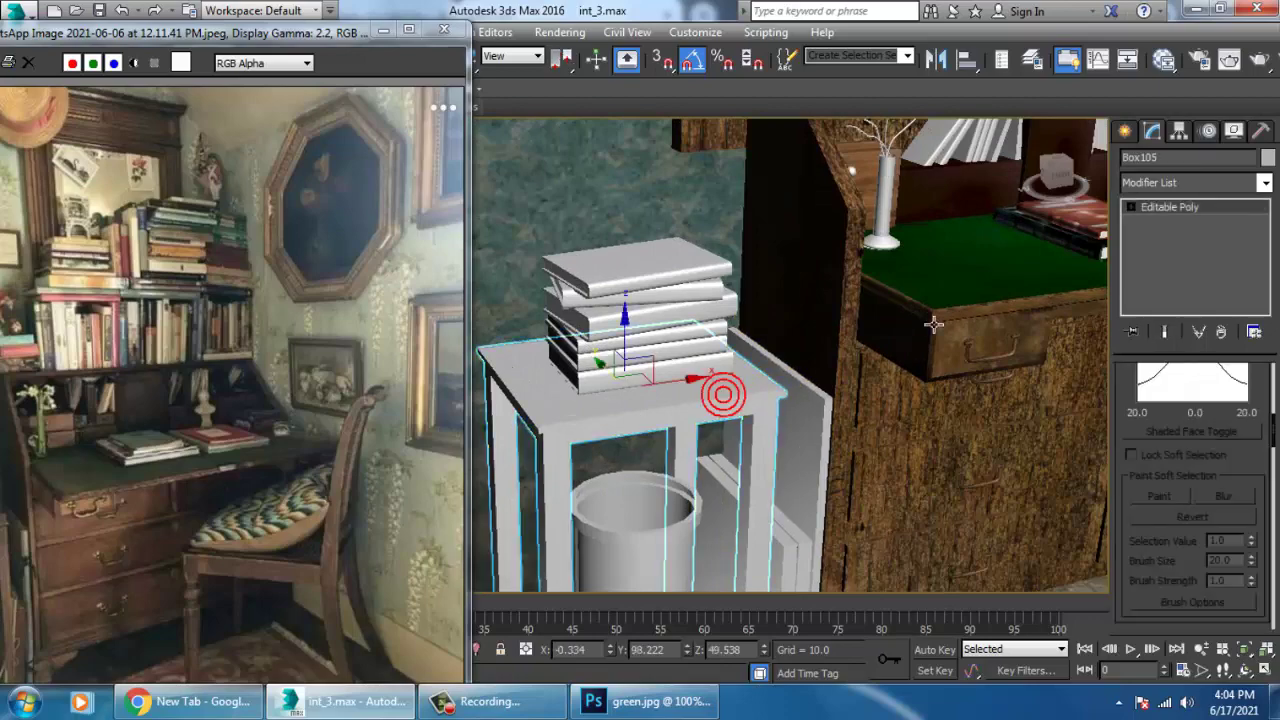
scroll(934, 322, down, 6)
scroll(872, 360, up, 8)
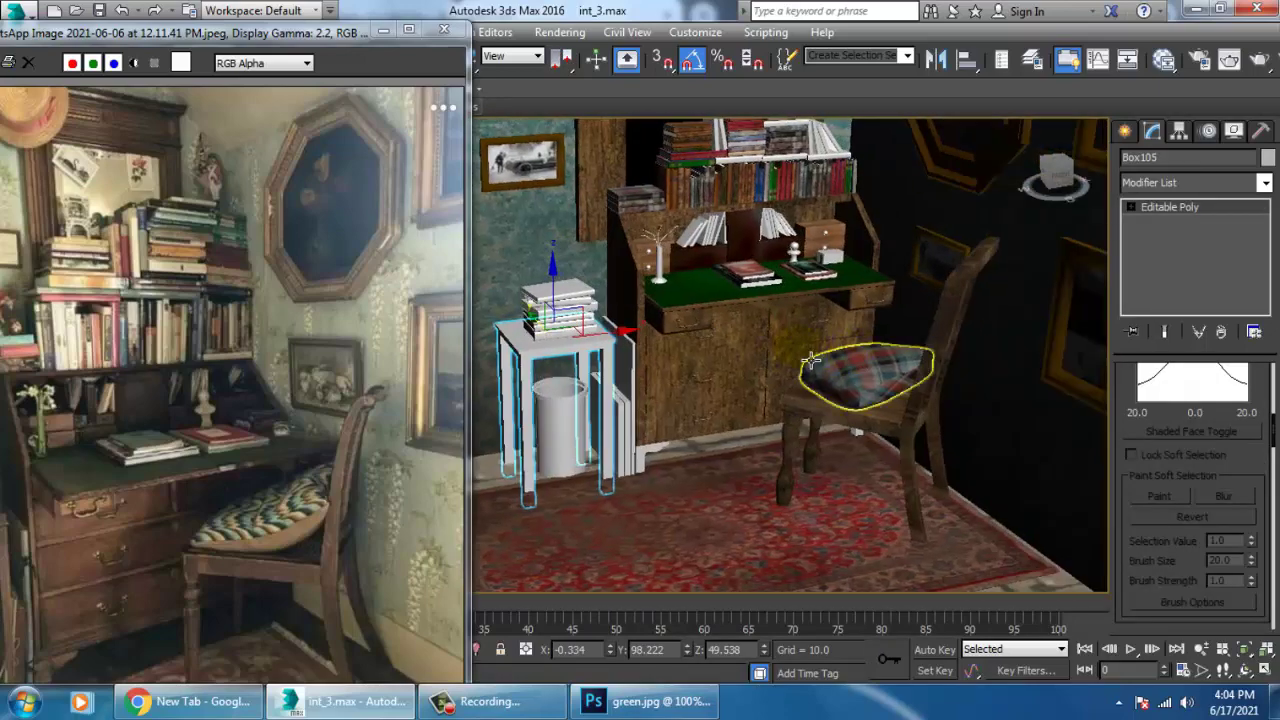
scroll(800, 450, up, 6)
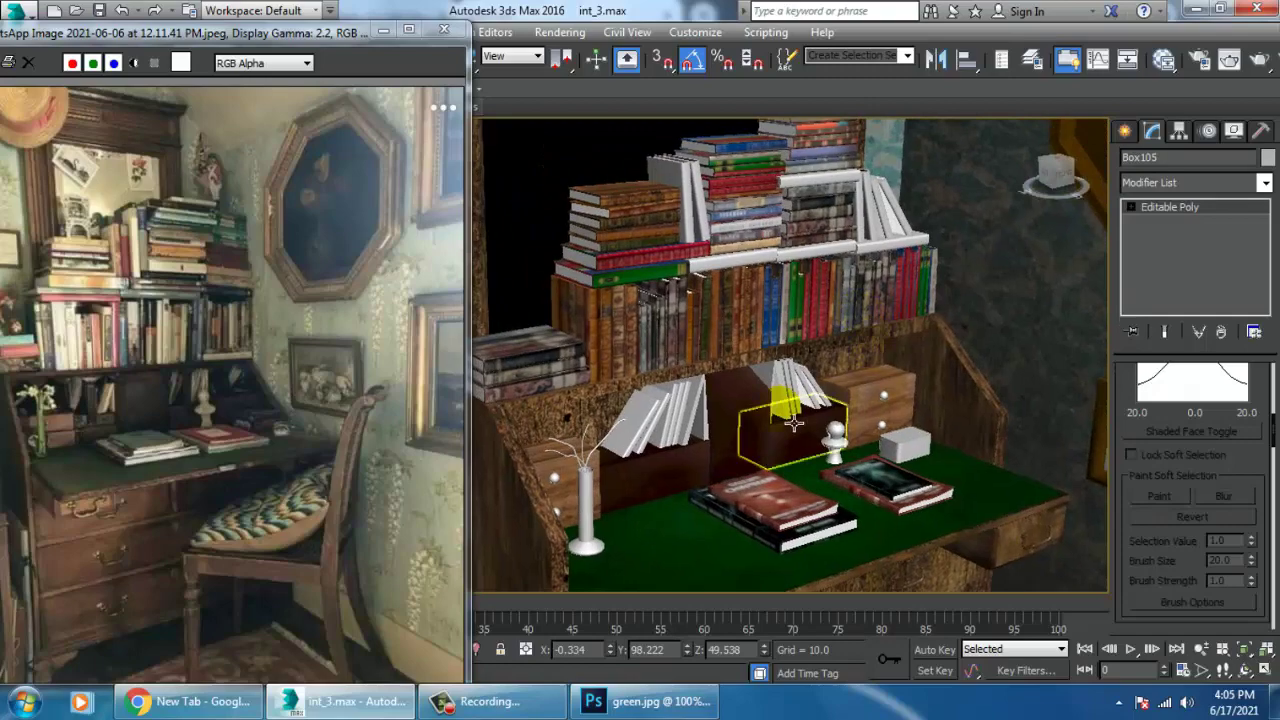
scroll(881, 468, up, 5)
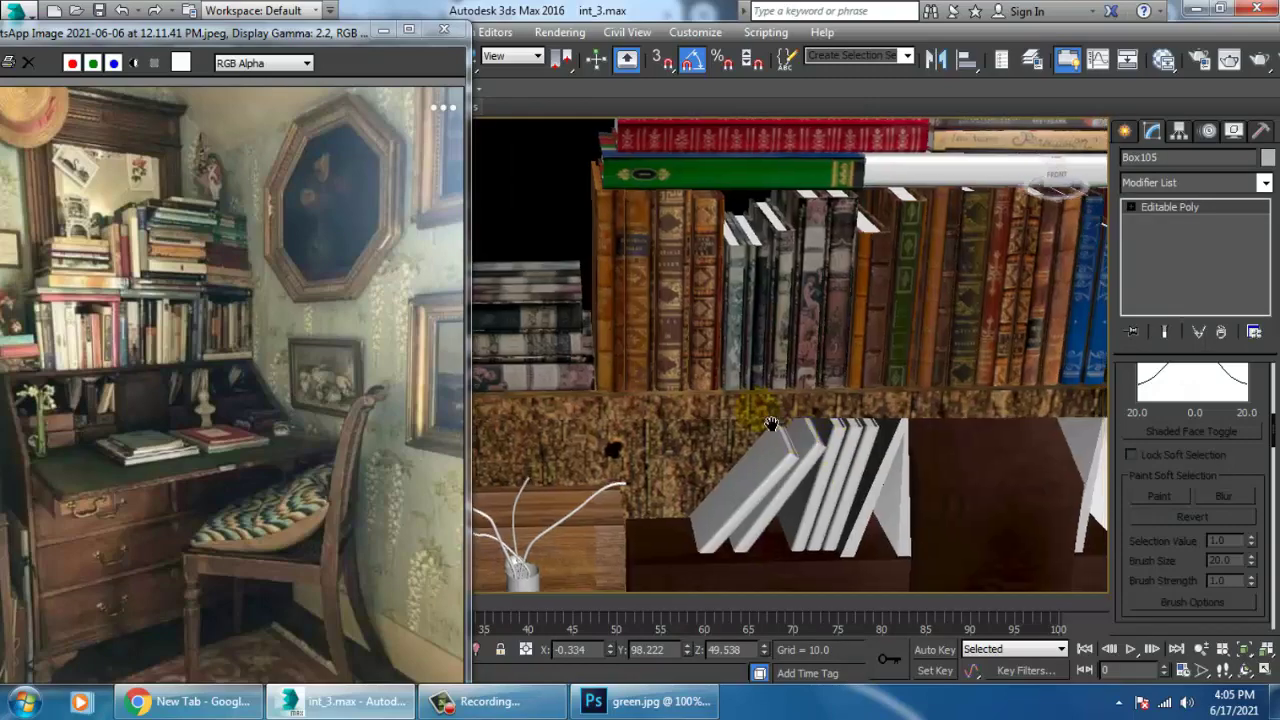
click(815, 476)
ctrl+click(815, 471)
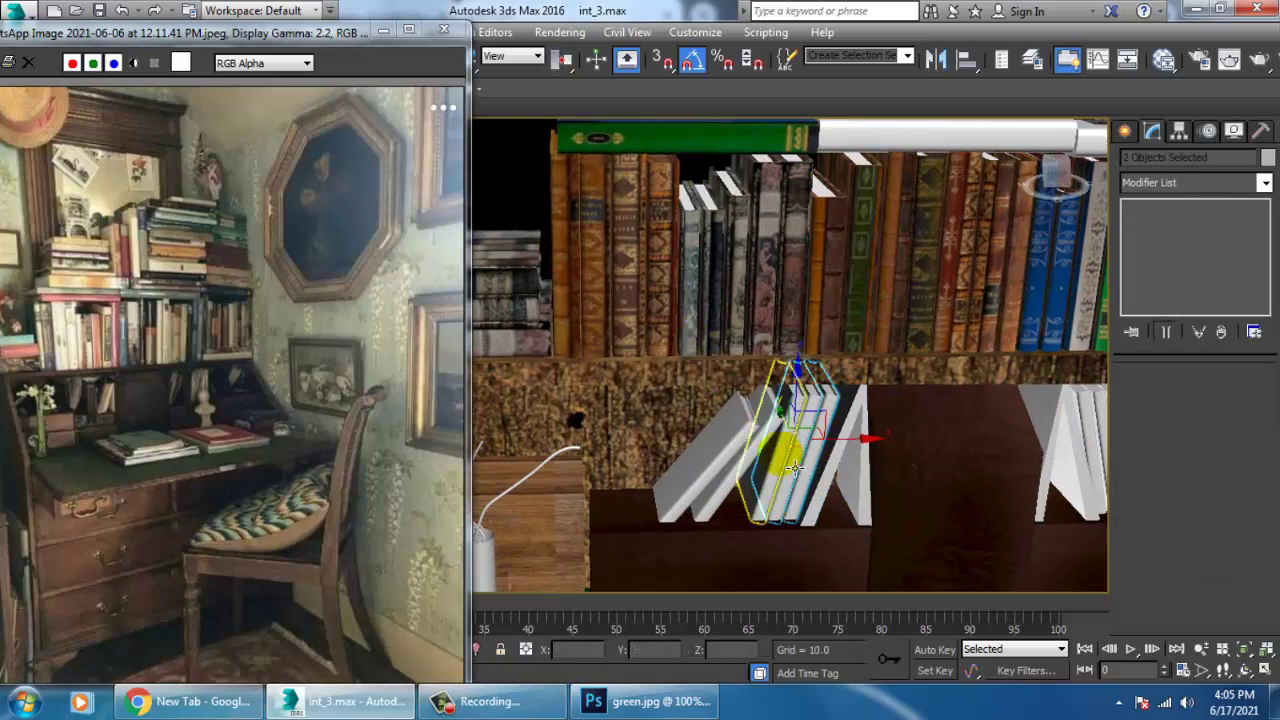
ctrl+click(775, 466)
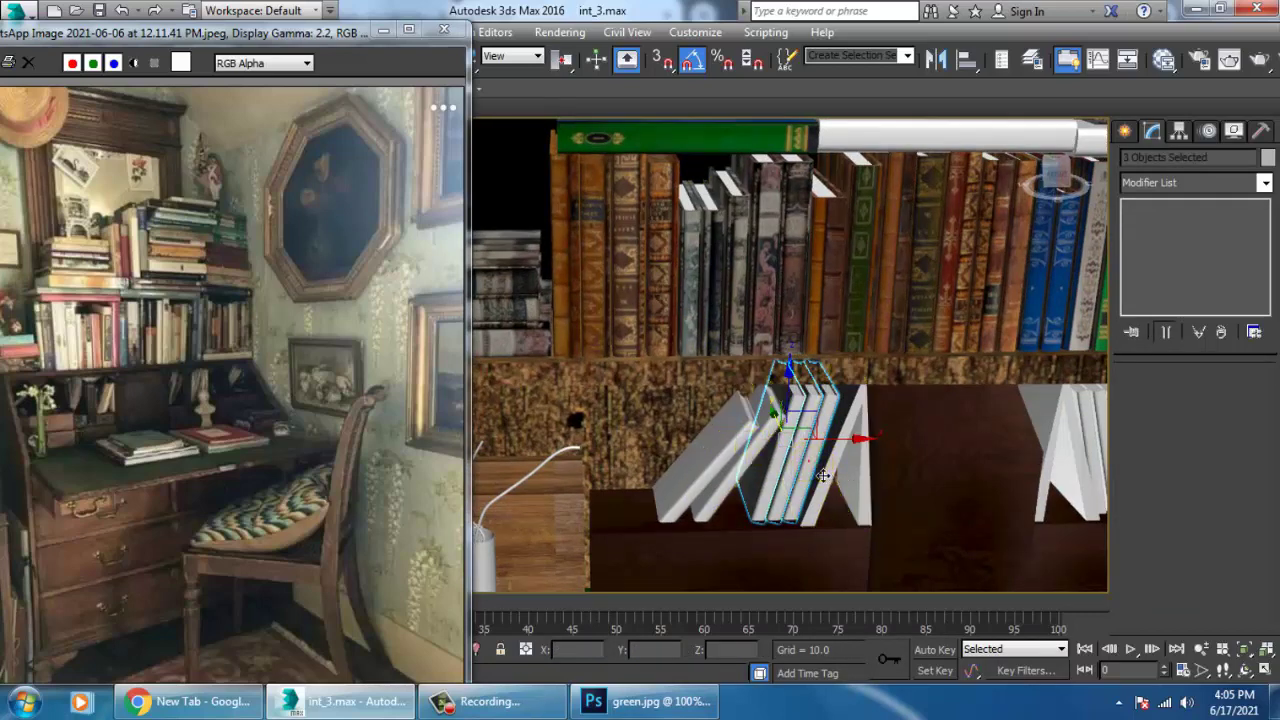
Attach all the white leaning books in the pigeonhole nearest the vase into one editable poly, matching material IDs to material.
click(823, 475)
middle_drag(876, 470, 798, 457)
drag(1156, 592, 1158, 386)
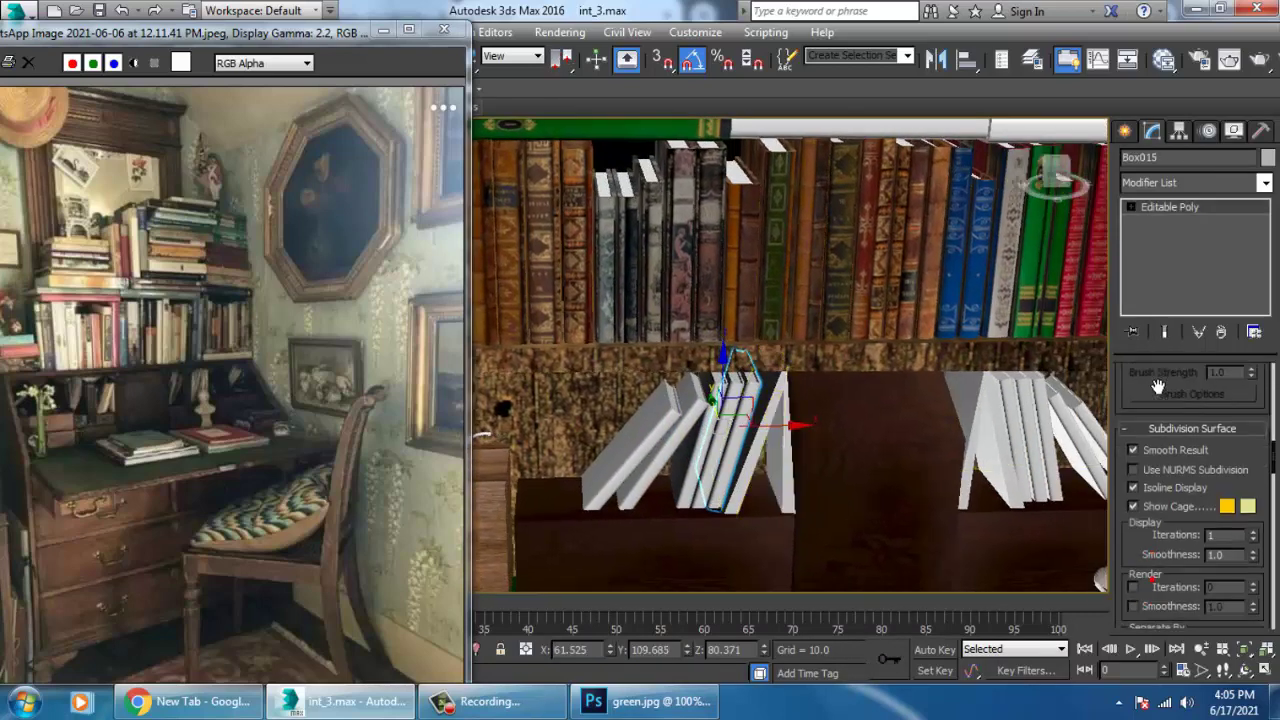
scroll(1165, 420, down, 5)
scroll(1138, 530, down, 8)
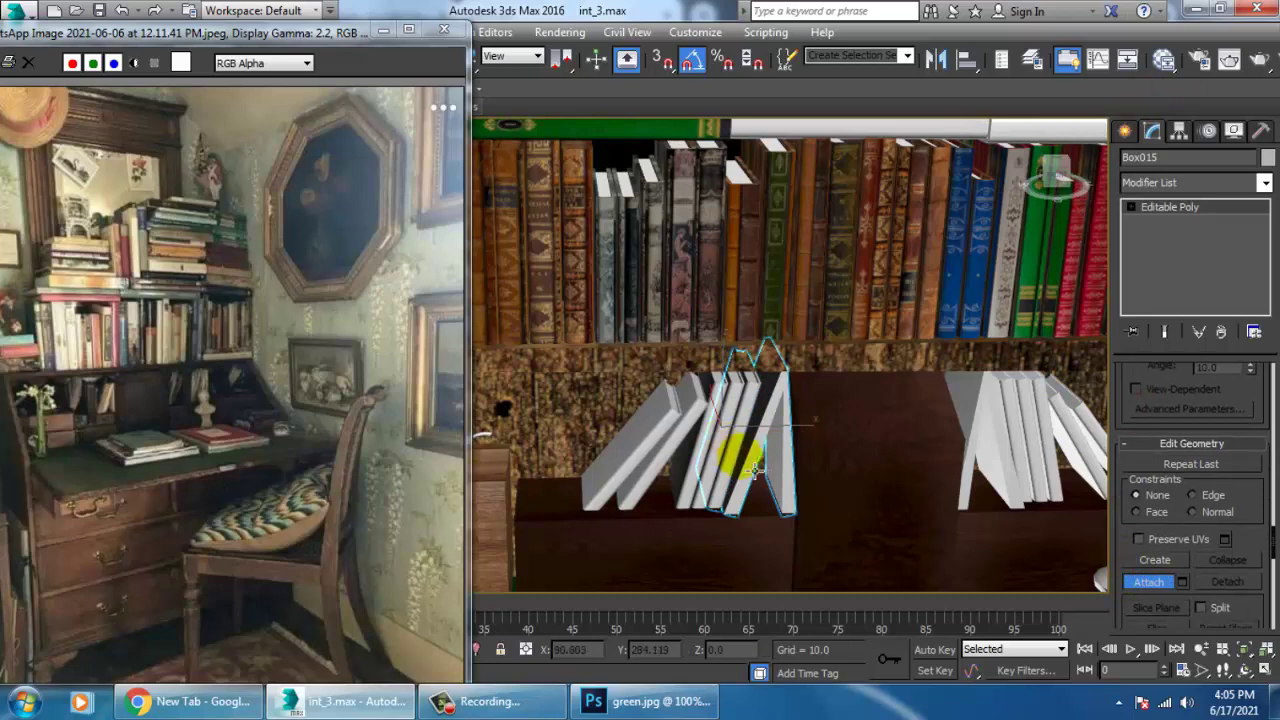
click(748, 463)
click(748, 322)
click(740, 418)
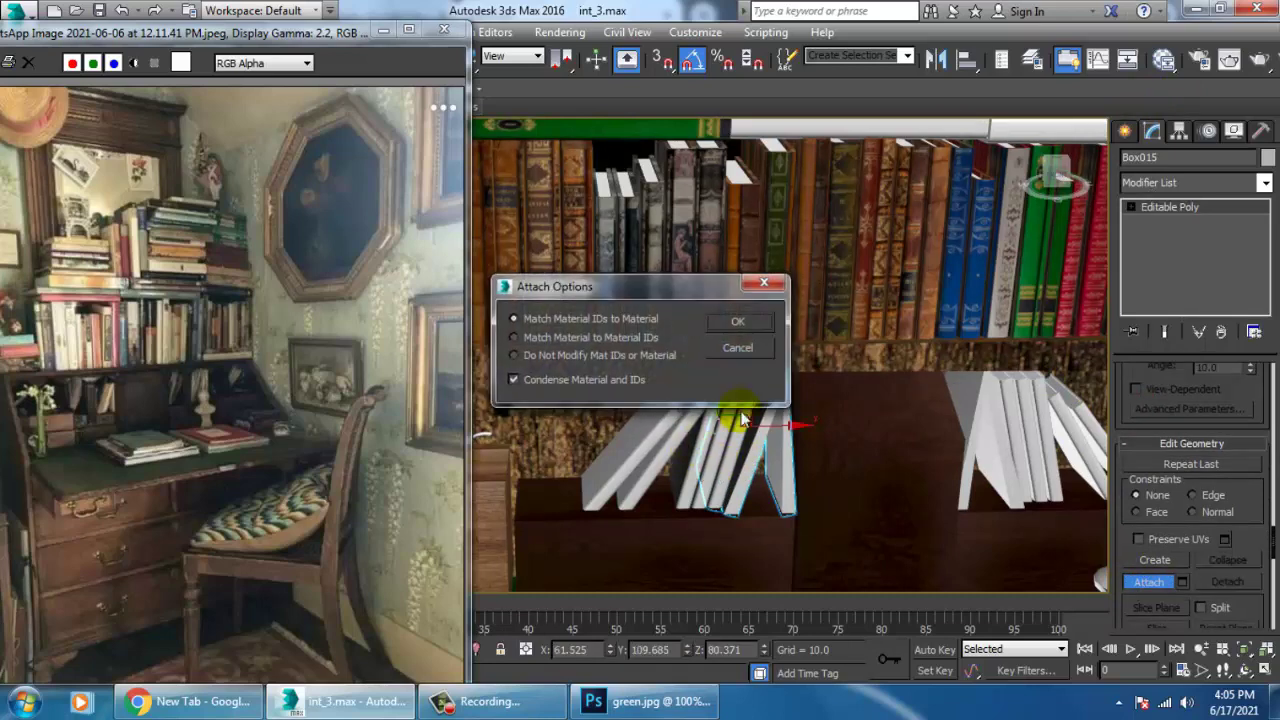
click(734, 347)
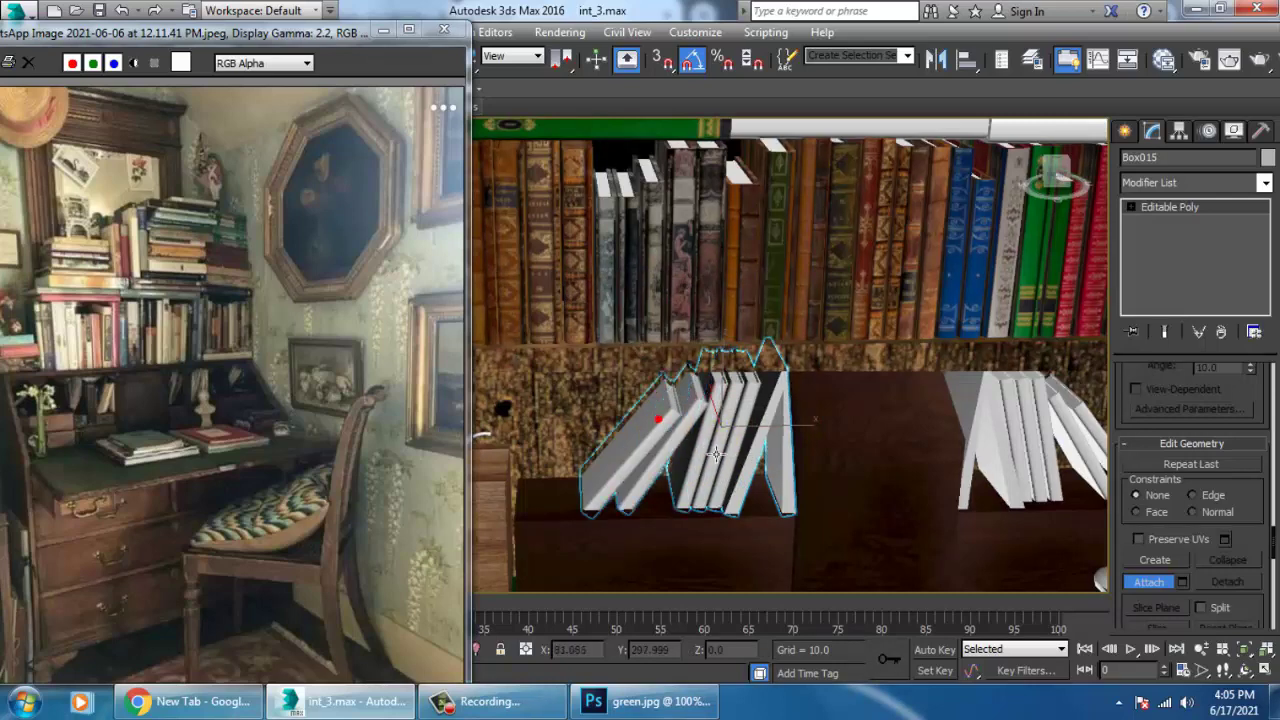
right_click(716, 454)
drag(772, 427, 642, 432)
scroll(642, 460, up, 3)
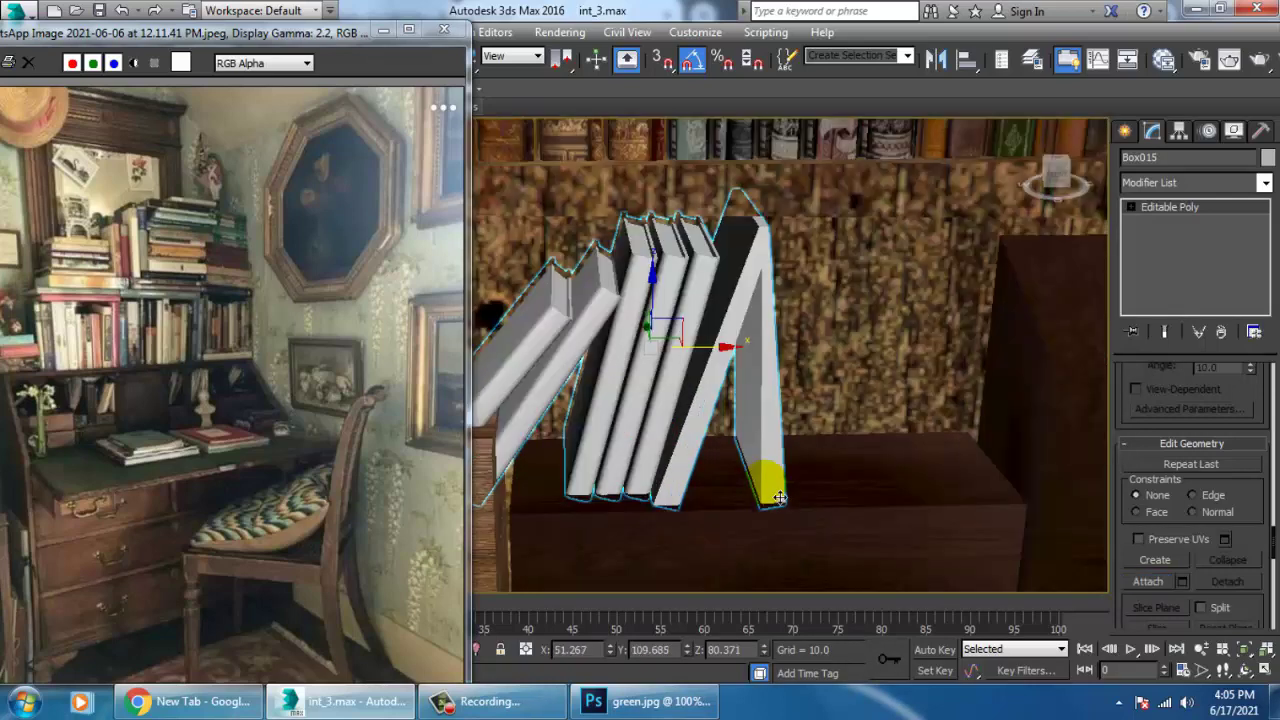
key(ctrl+z)
Try the Map #13 bitmap material, Material #99, on the attached leaning books and inspect them up close.
scroll(794, 440, down, 5)
alt+middle_drag(820, 428, 795, 438)
scroll(795, 441, up, 2)
key(m)
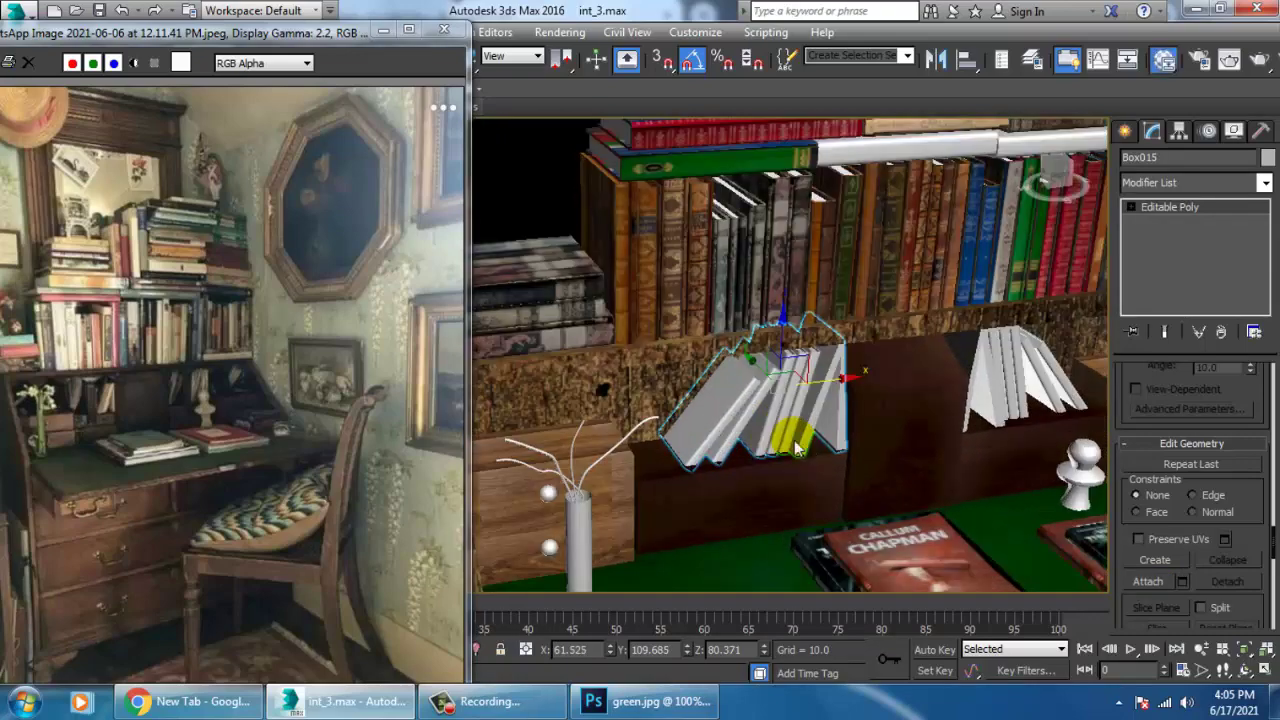
middle_drag(726, 303, 722, 626)
scroll(727, 434, down, 4)
middle_drag(768, 370, 767, 525)
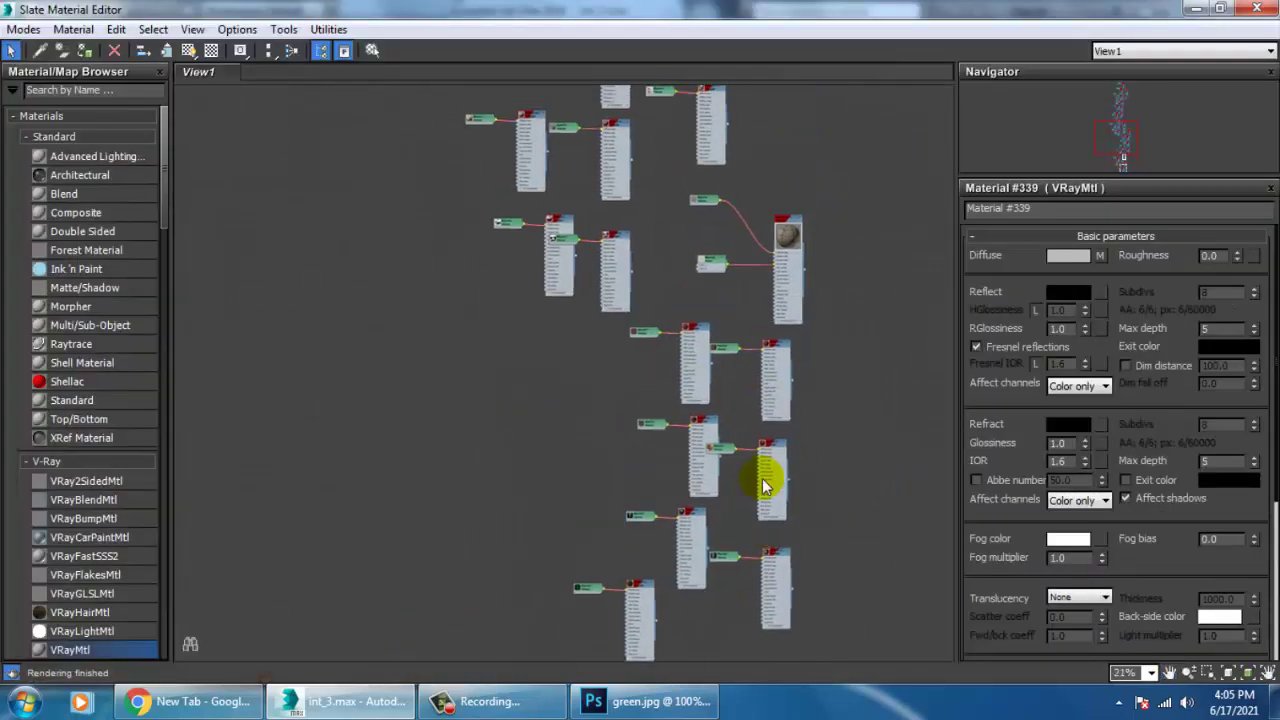
scroll(775, 460, up, 8)
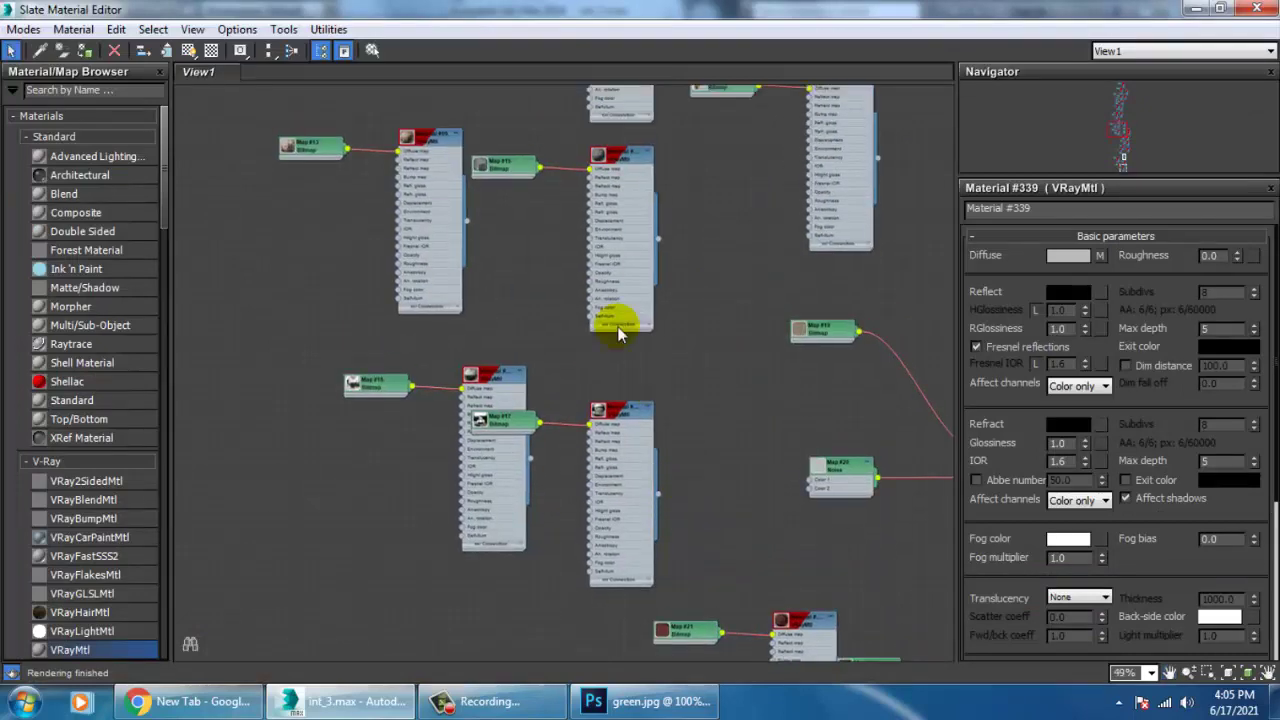
middle_drag(612, 200, 593, 332)
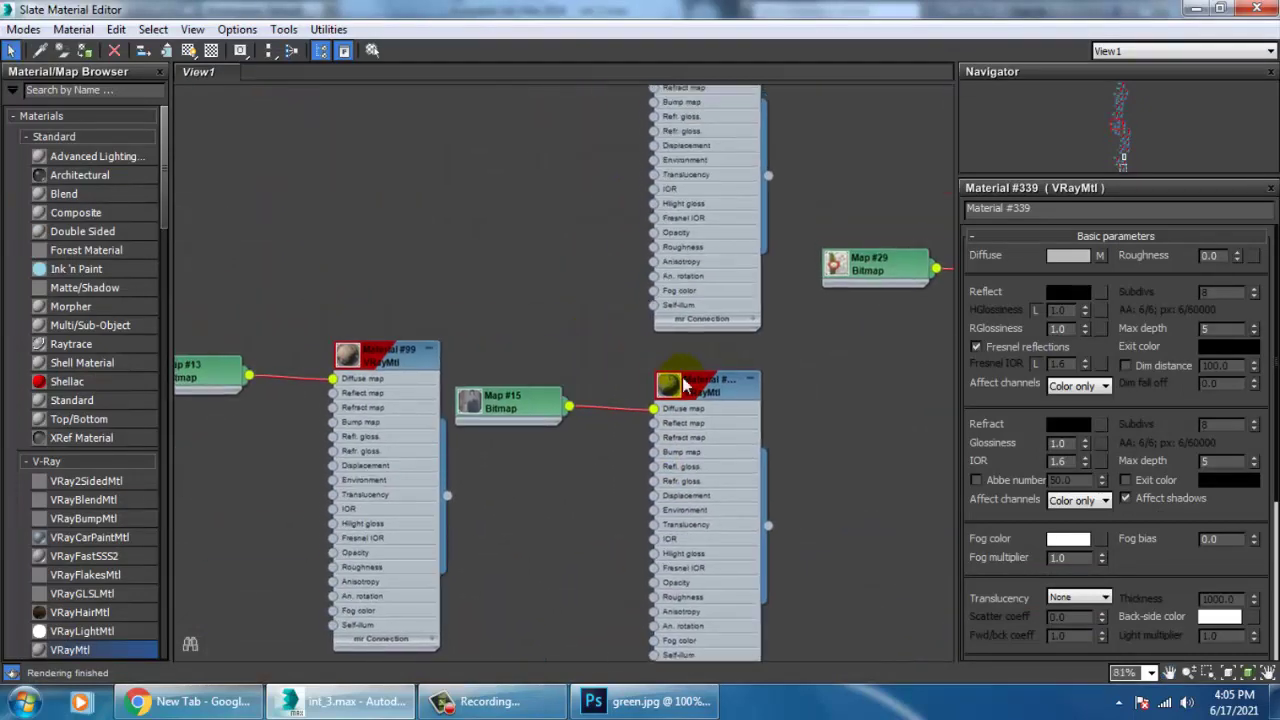
click(415, 386)
click(87, 52)
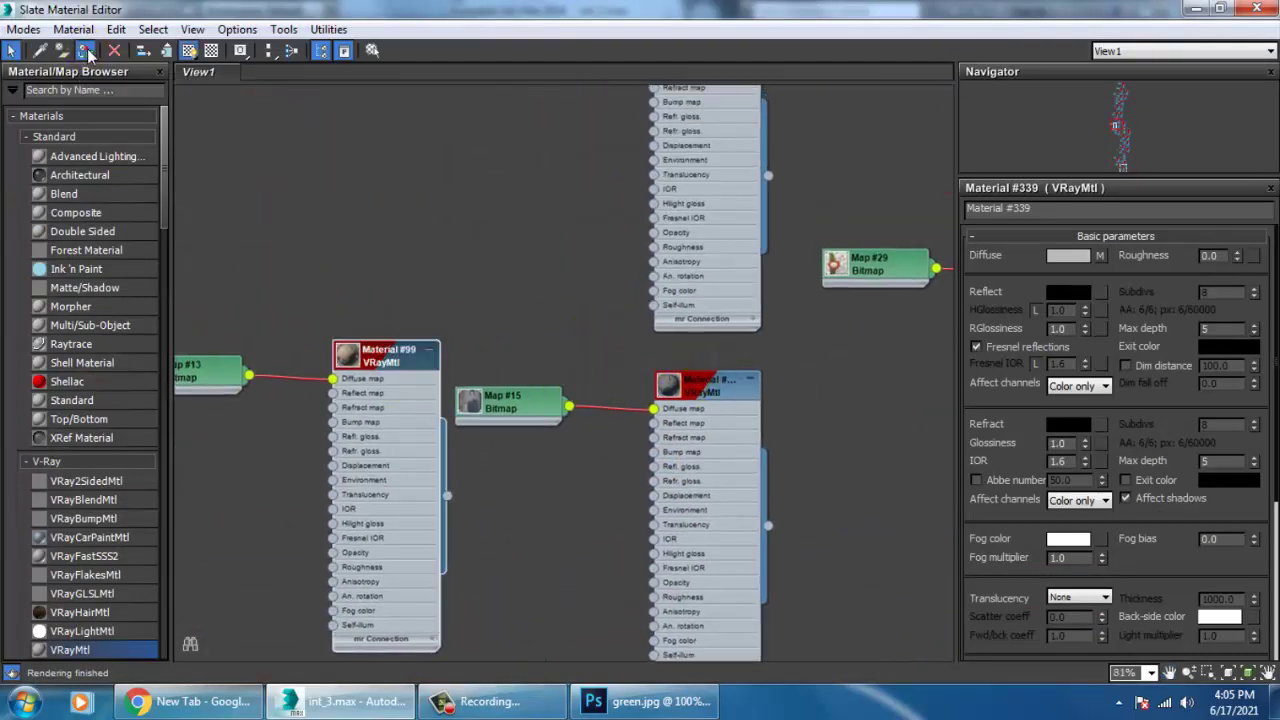
click(1195, 9)
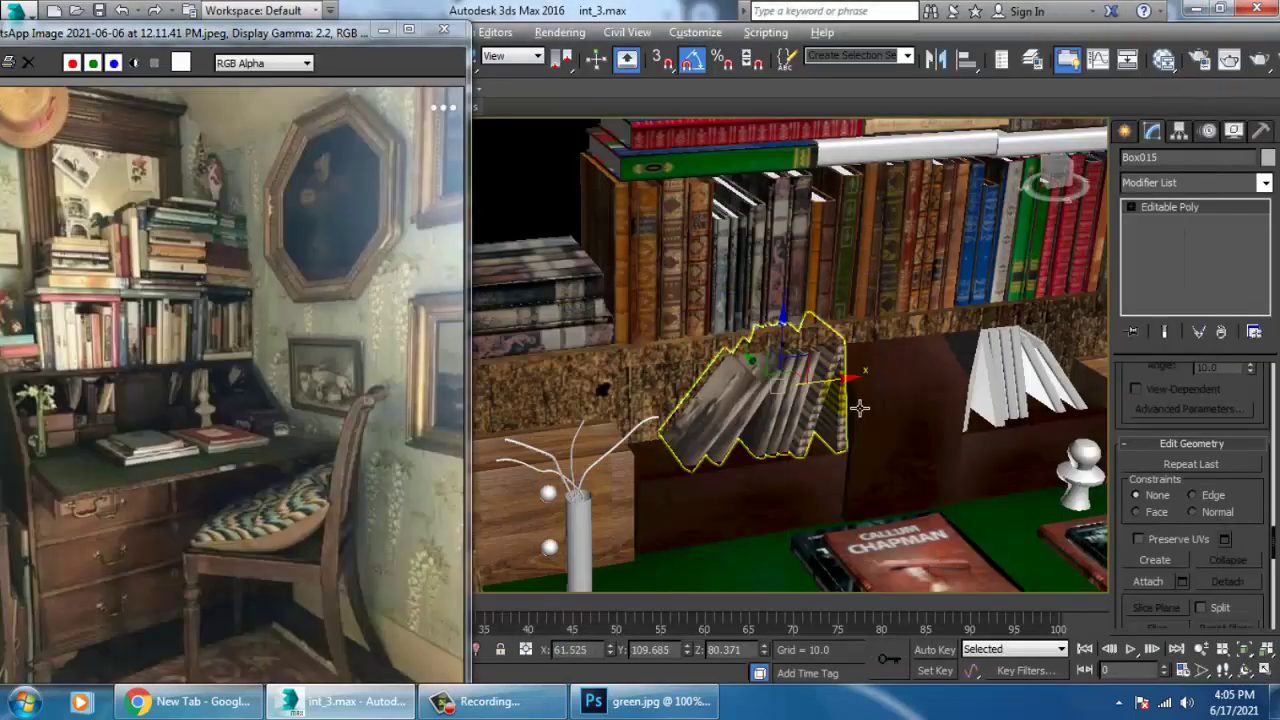
key(z)
alt+middle_drag(850, 460, 872, 451)
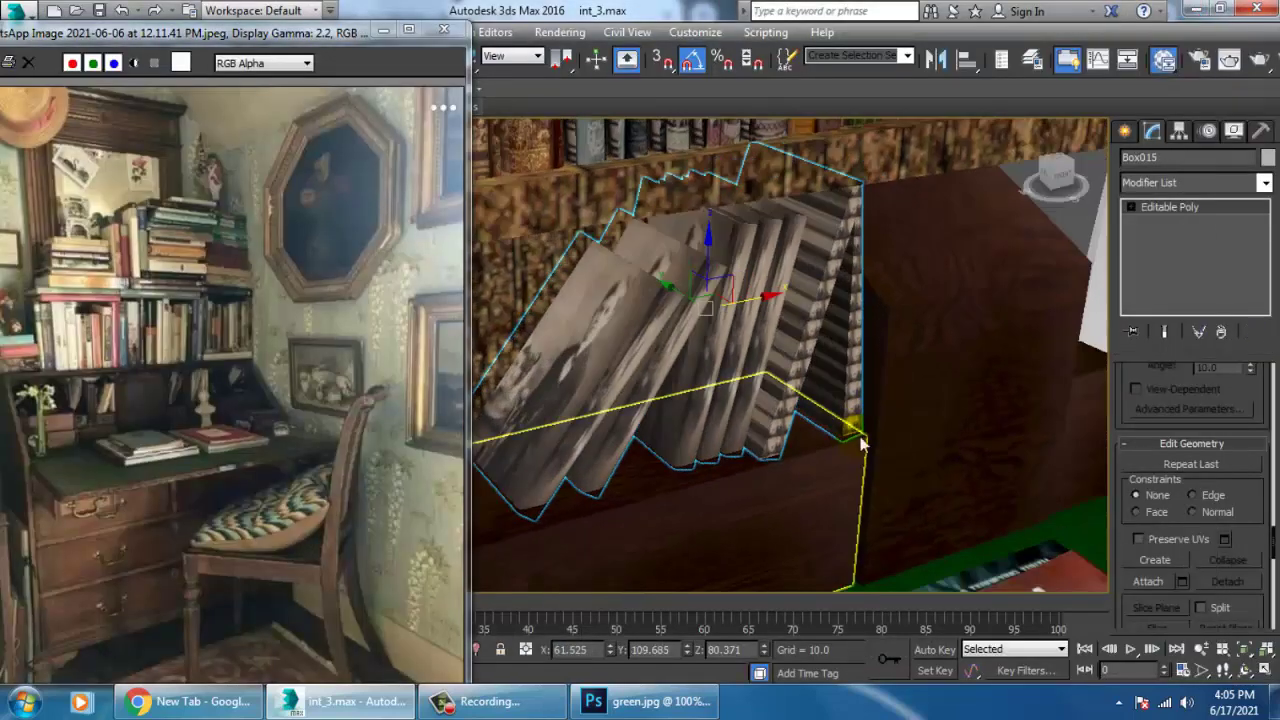
Try the red, green and blue book-spine material, Material #50 with Map #8, on the leaning books.
key(m)
middle_drag(770, 505, 707, 142)
middle_drag(702, 432, 645, 160)
middle_drag(663, 535, 590, 300)
scroll(780, 420, down, 1)
middle_drag(815, 425, 656, 60)
middle_drag(817, 349, 548, 286)
middle_drag(597, 329, 800, 166)
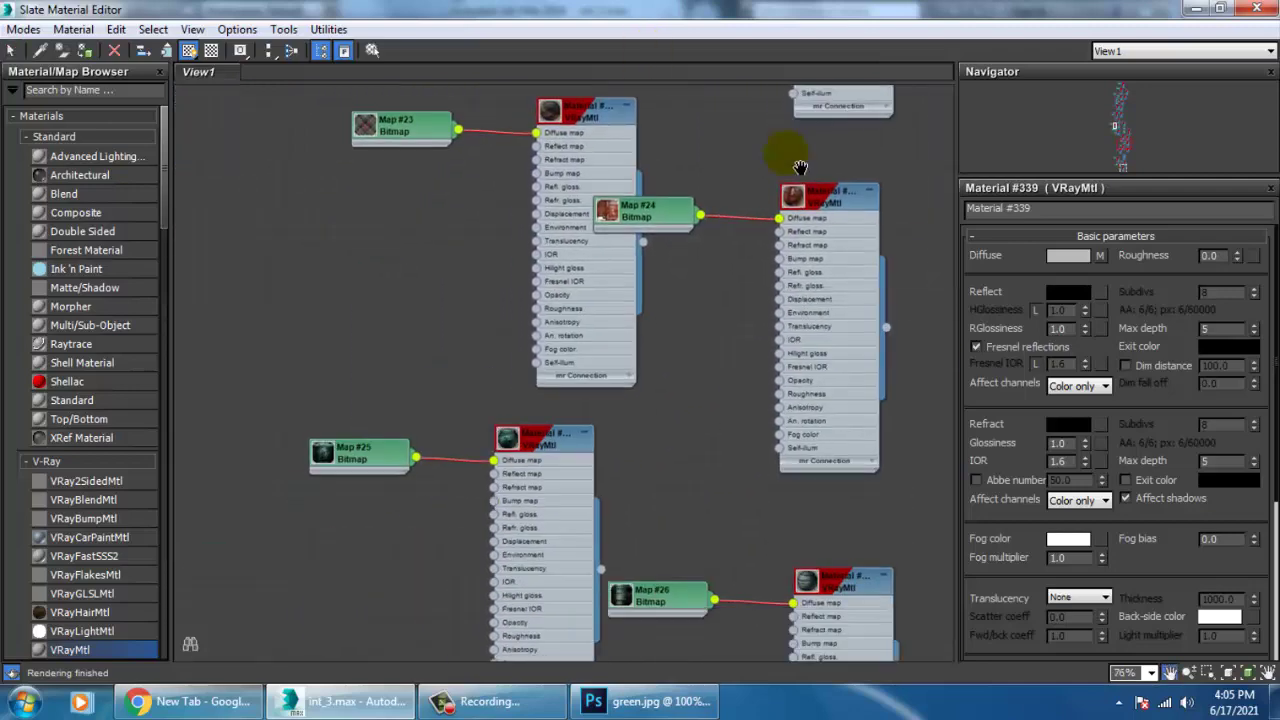
middle_drag(709, 316, 650, 91)
scroll(696, 365, down, 5)
middle_drag(730, 192, 752, 451)
middle_drag(746, 168, 746, 496)
middle_drag(774, 286, 871, 515)
middle_drag(592, 237, 669, 417)
middle_drag(641, 220, 683, 510)
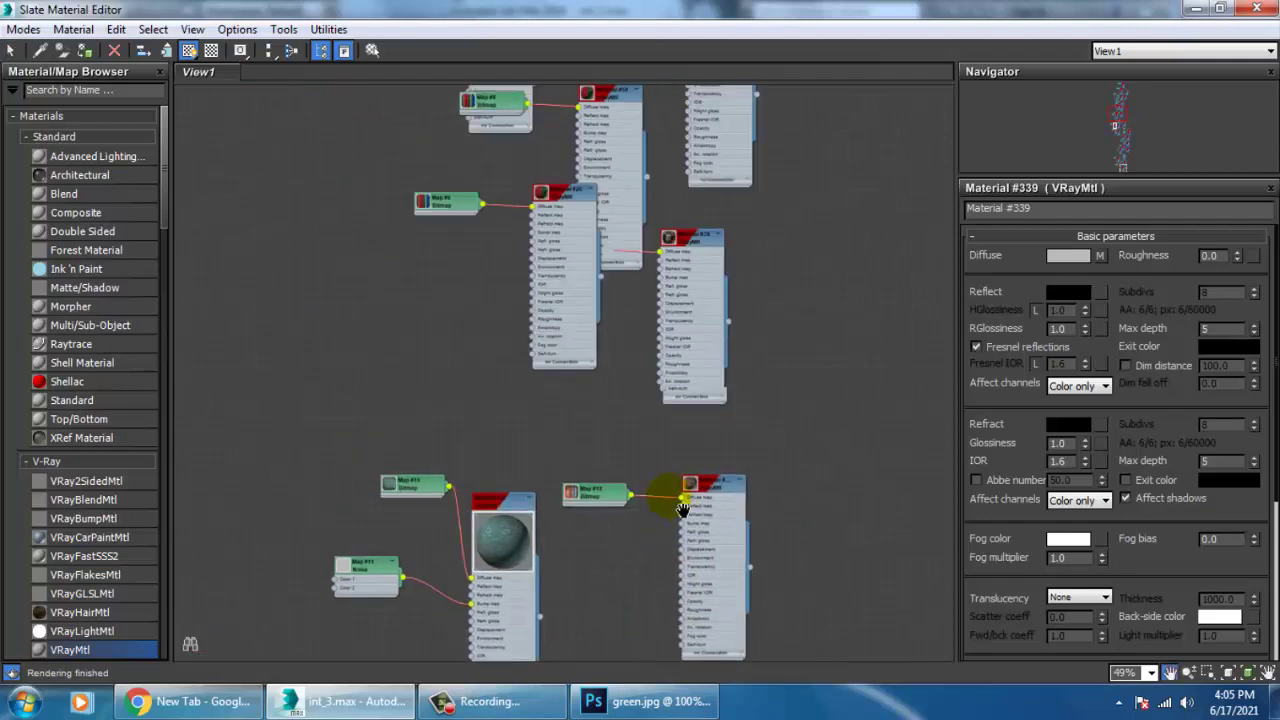
drag(706, 296, 697, 510)
scroll(631, 374, up, 5)
drag(685, 328, 691, 450)
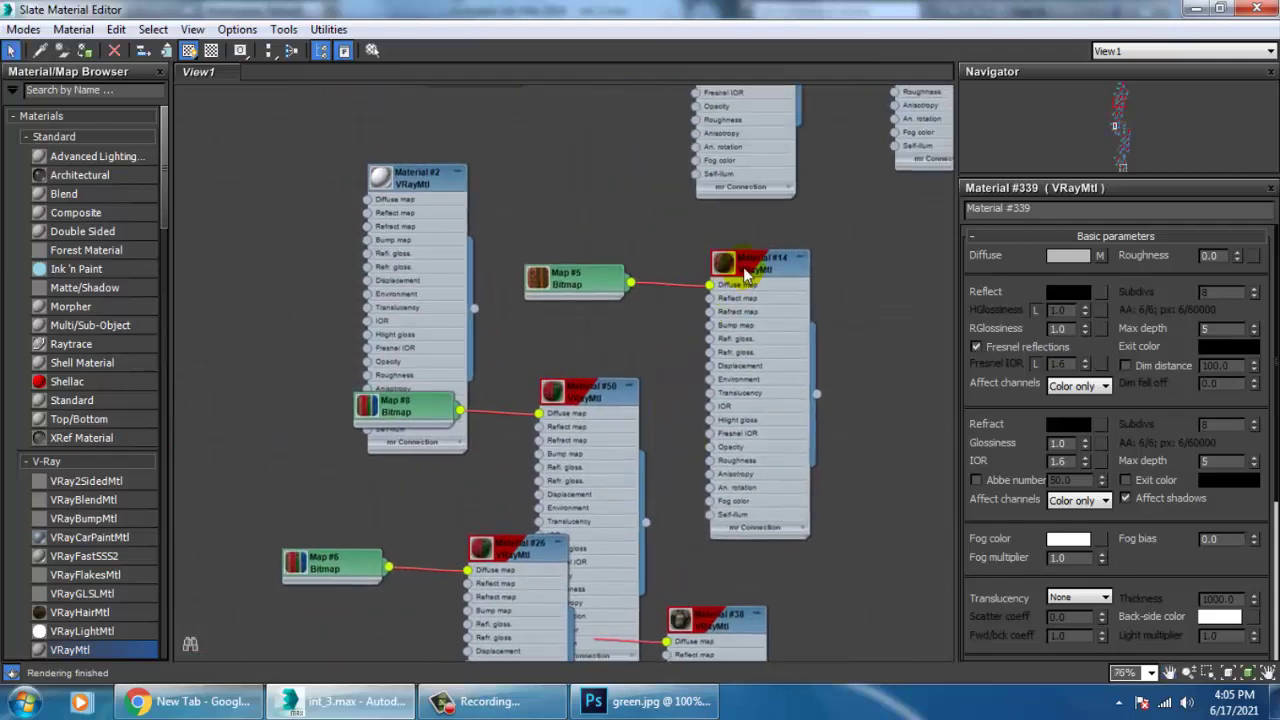
click(583, 399)
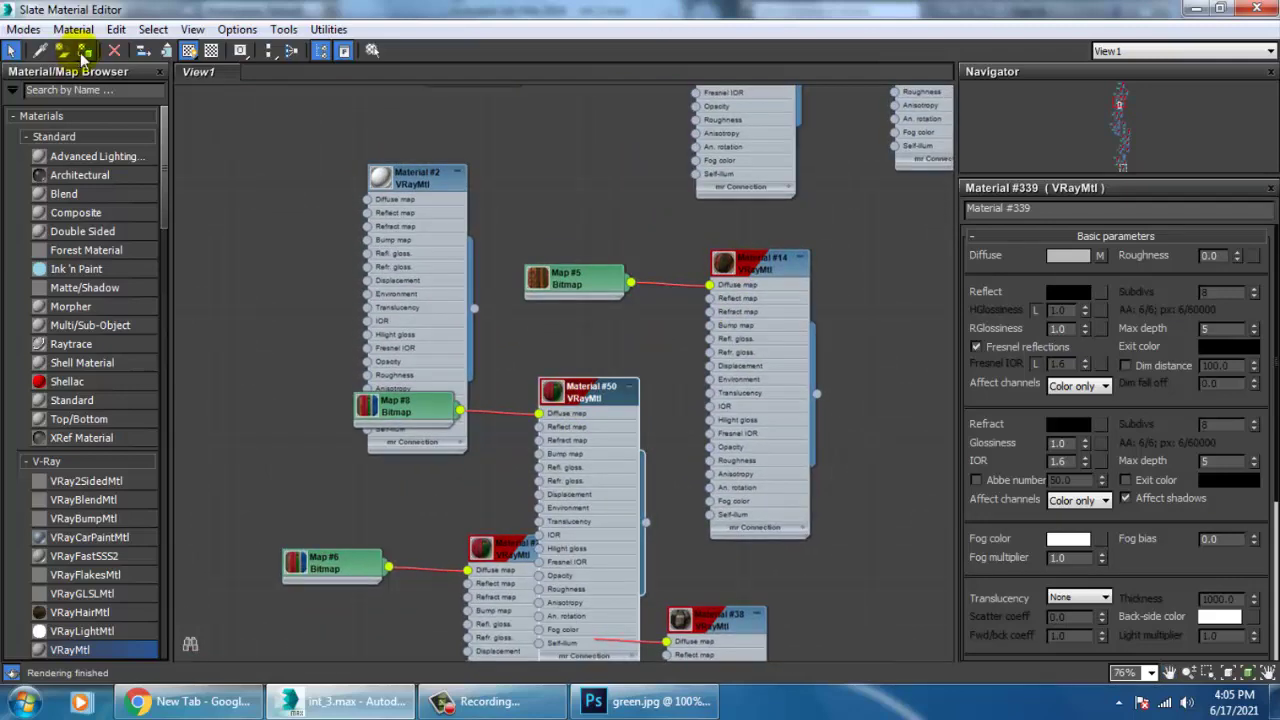
click(1196, 9)
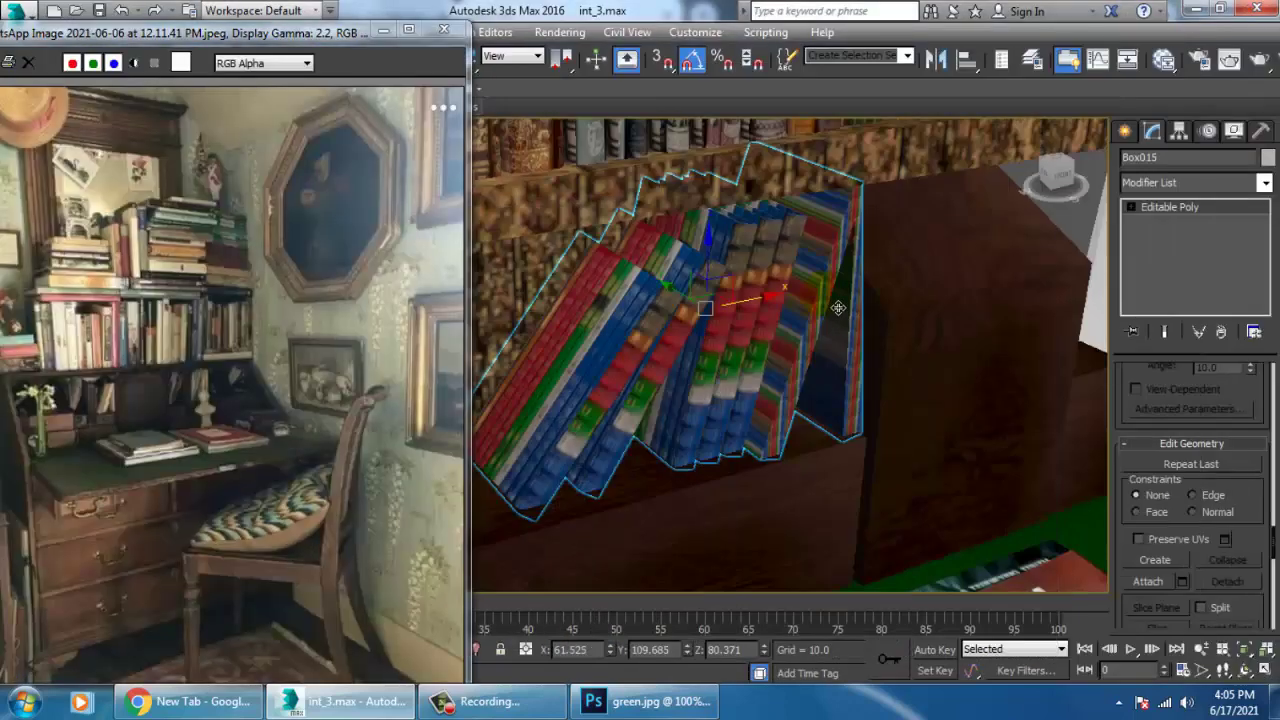
Assign the brown book-spine material, Material #14 with Map #5, to the attached leaning books.
scroll(838, 308, down, 6)
middle_drag(843, 359, 785, 366)
key(m)
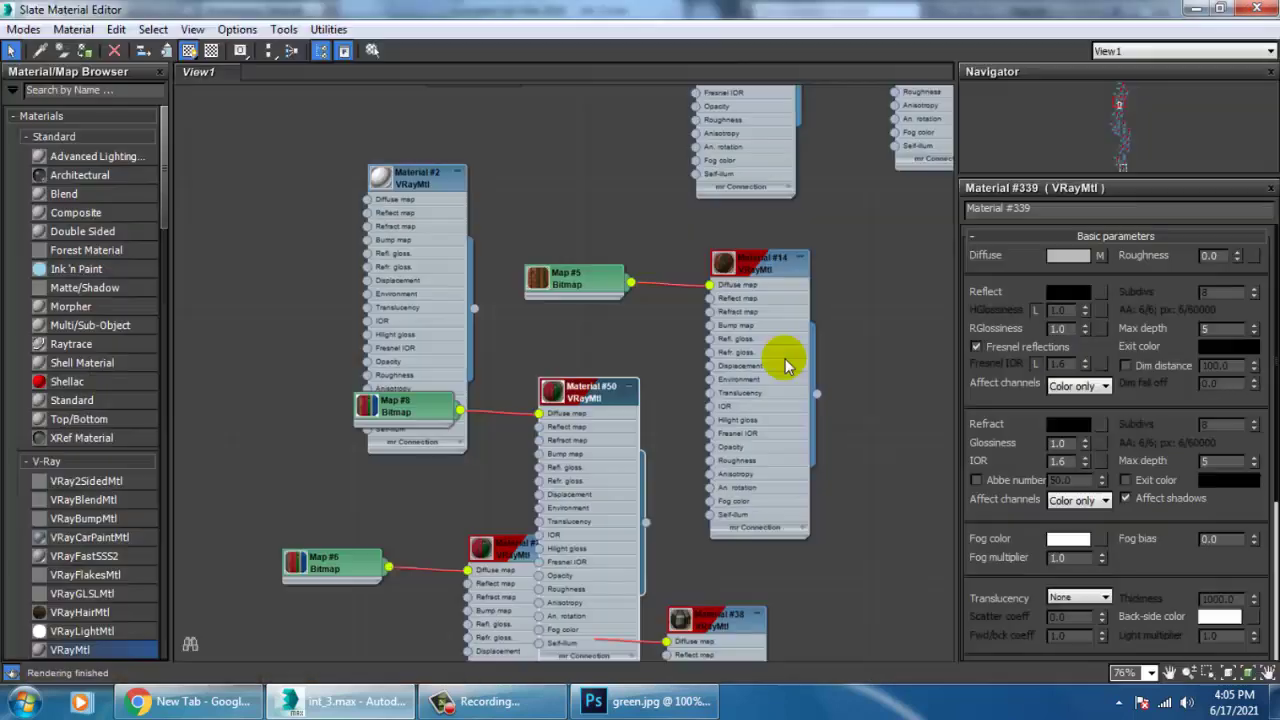
click(766, 296)
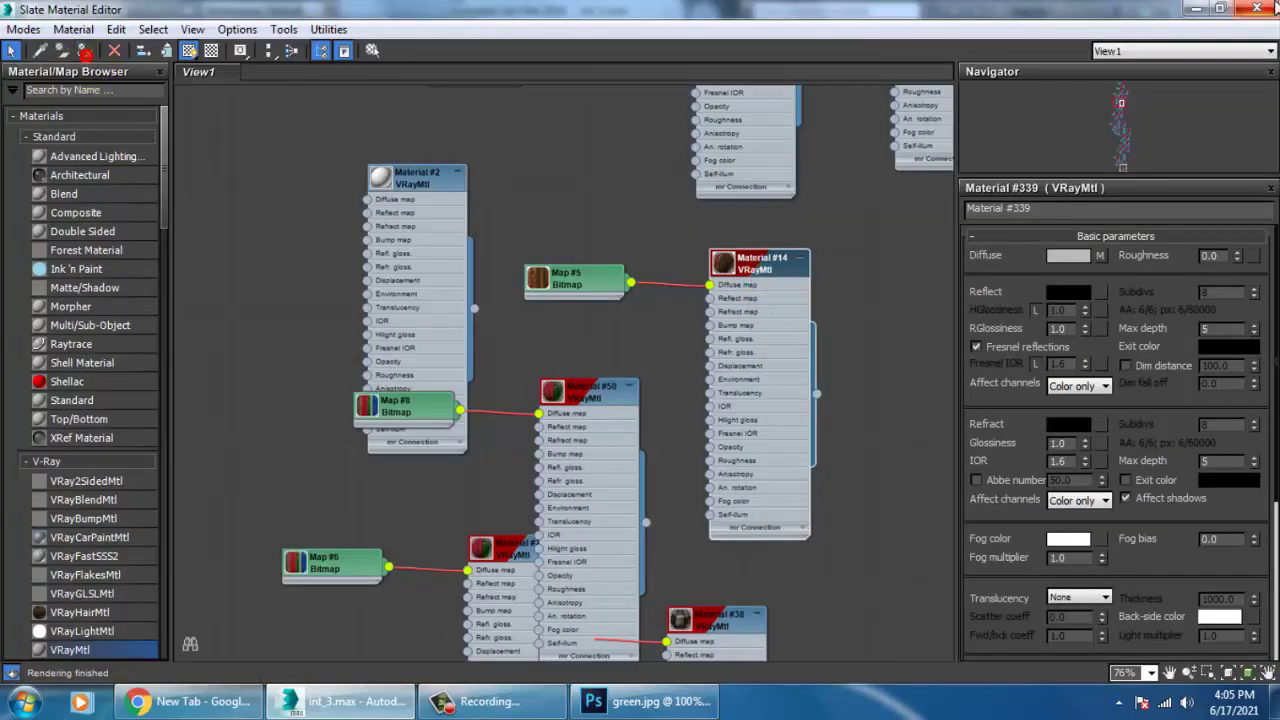
click(1194, 9)
Add a UVW Map modifier to the leaning books and set its mapping to Box.
click(1180, 183)
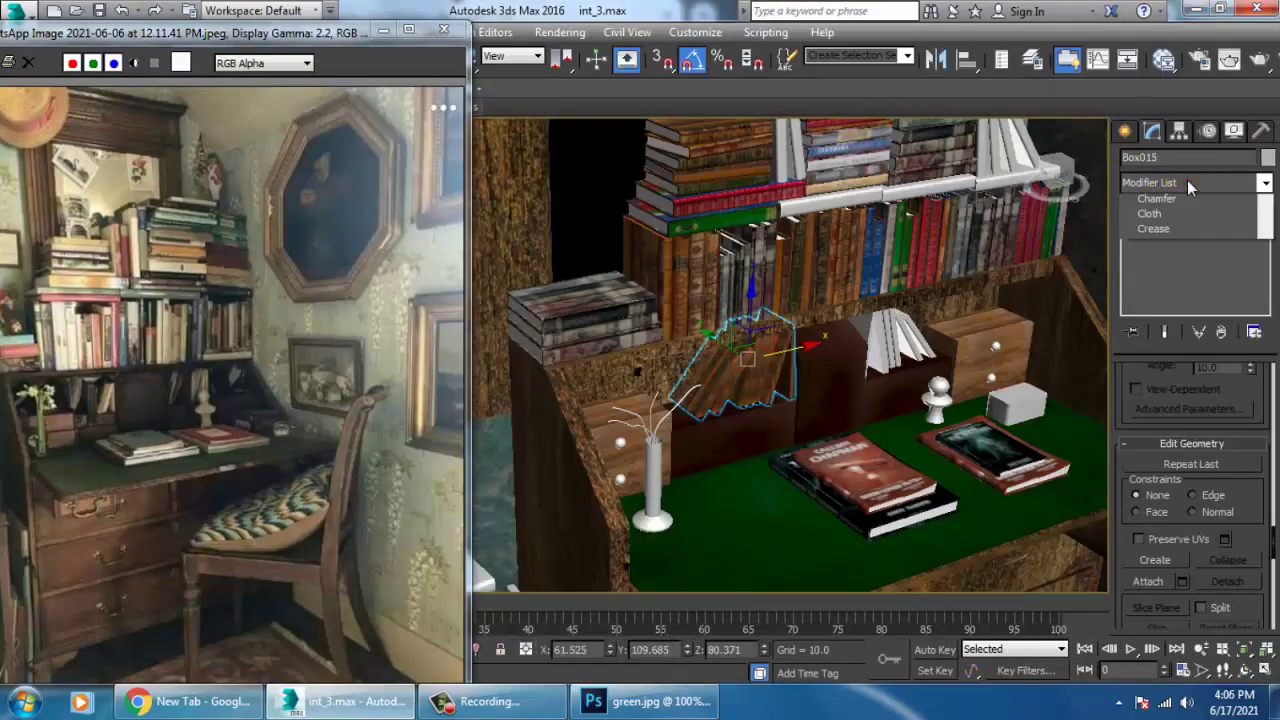
key(u)
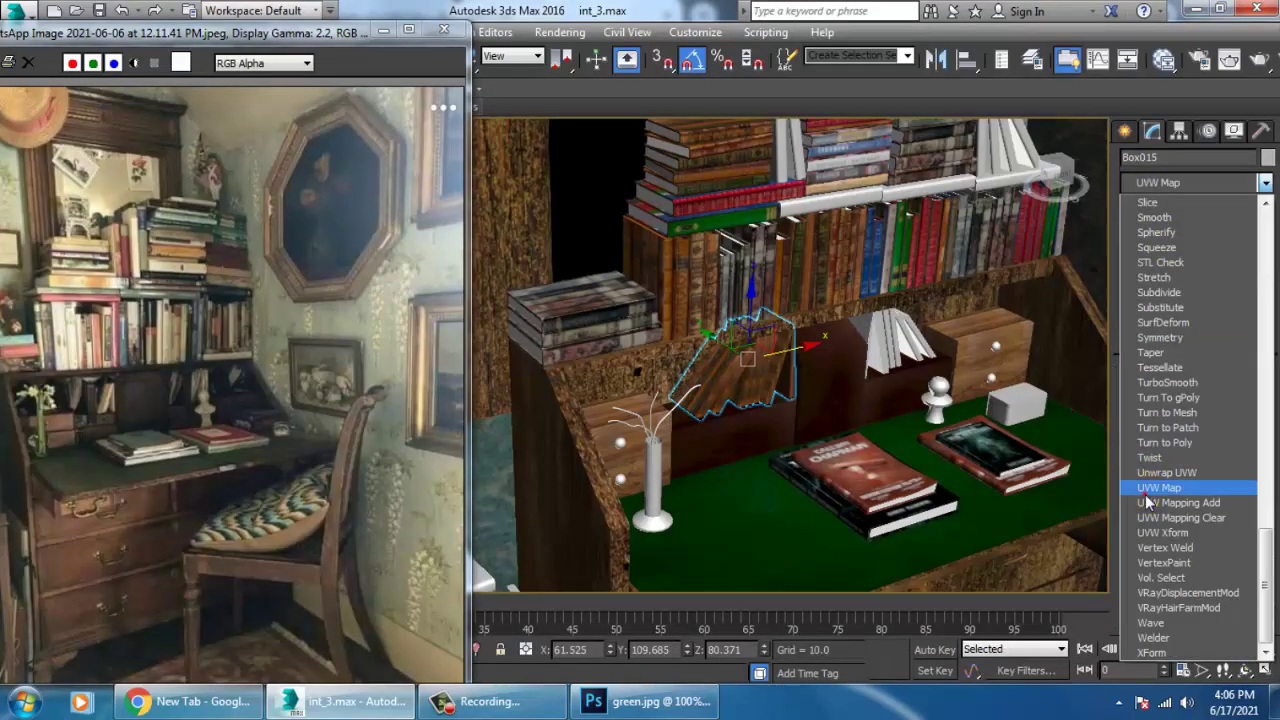
click(1147, 495)
alt+middle_drag(980, 440, 939, 443)
scroll(897, 449, up, 3)
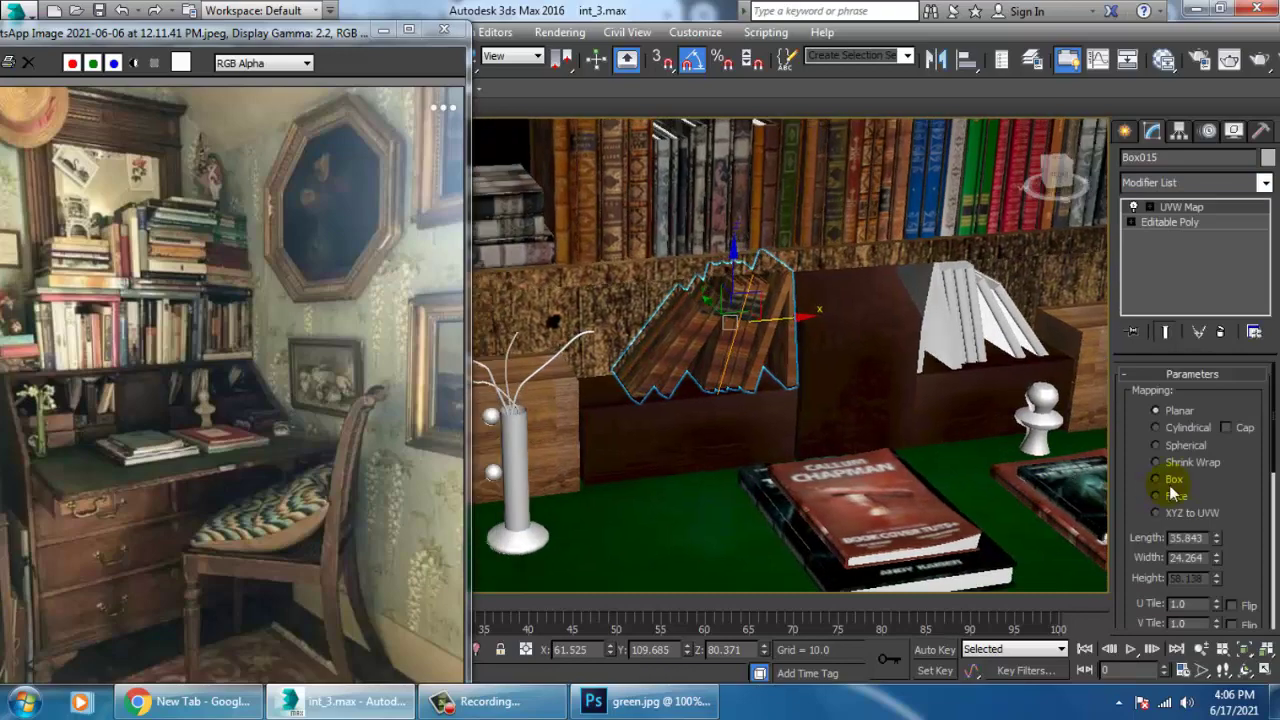
click(1156, 479)
scroll(940, 409, up, 5)
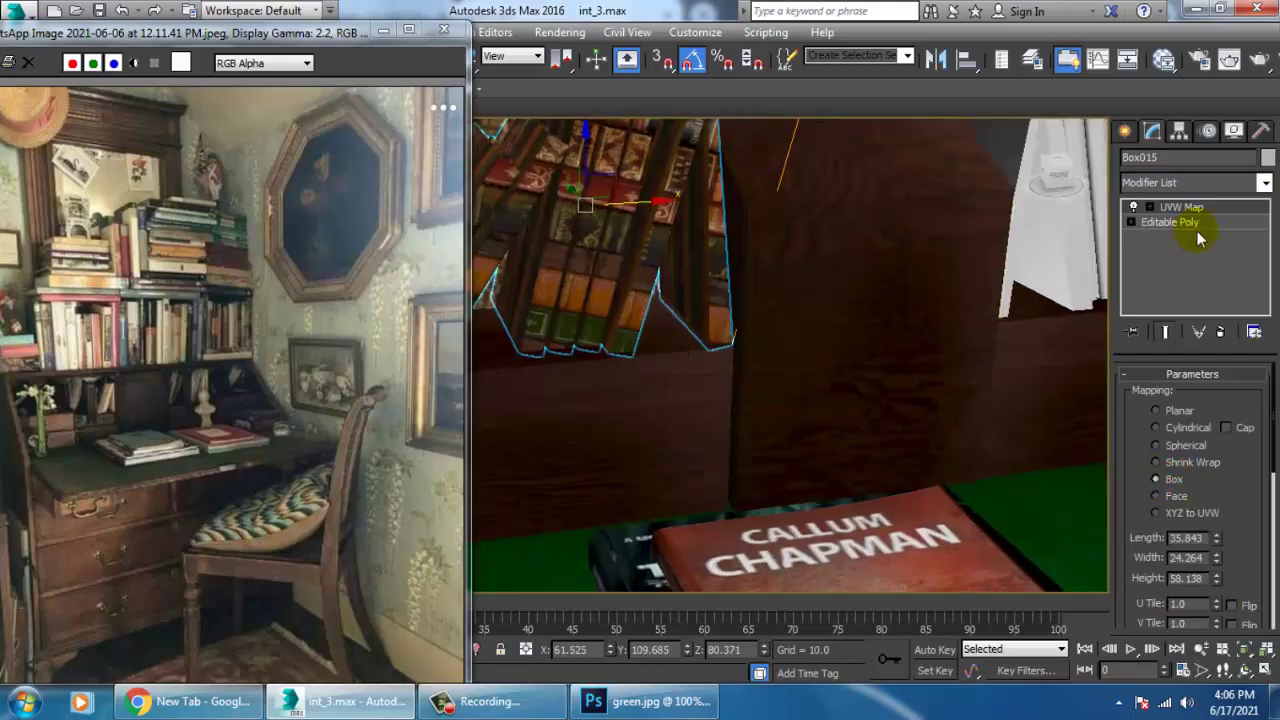
middle_drag(800, 326, 880, 391)
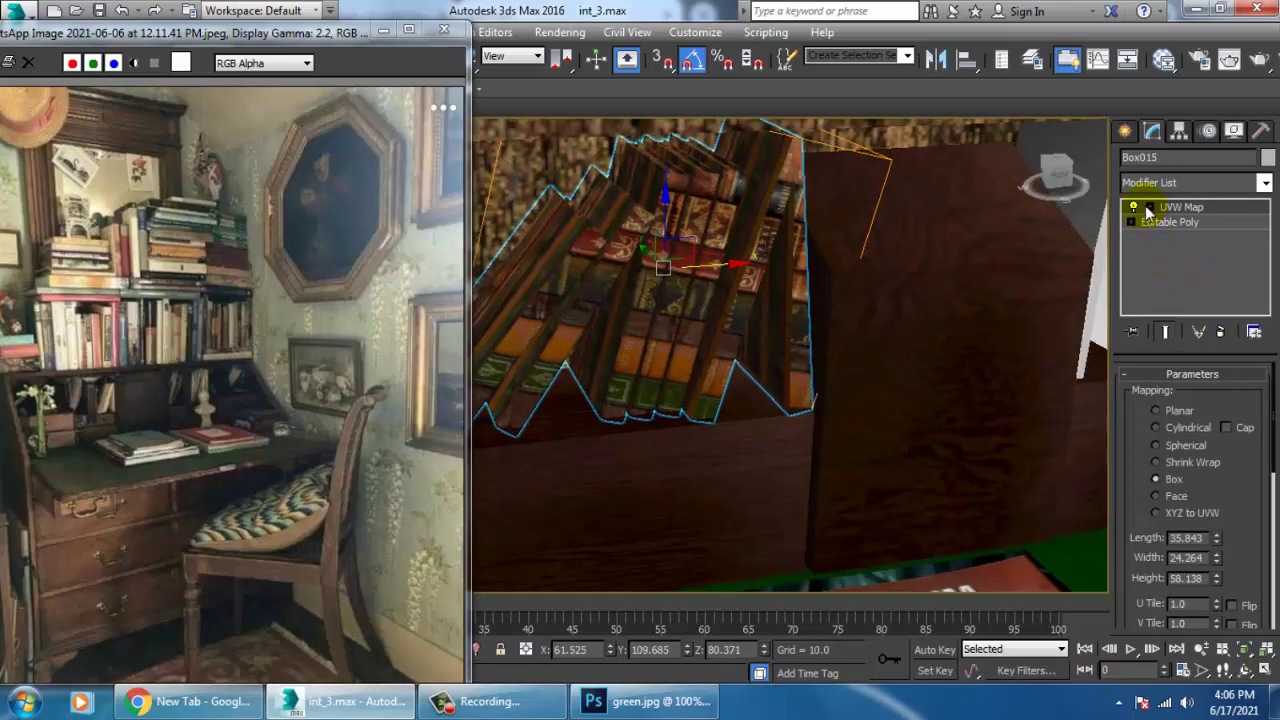
Rotate the UVW Map gizmo so the spines run along the leaning books and fit it to the mesh.
click(1182, 222)
key(e)
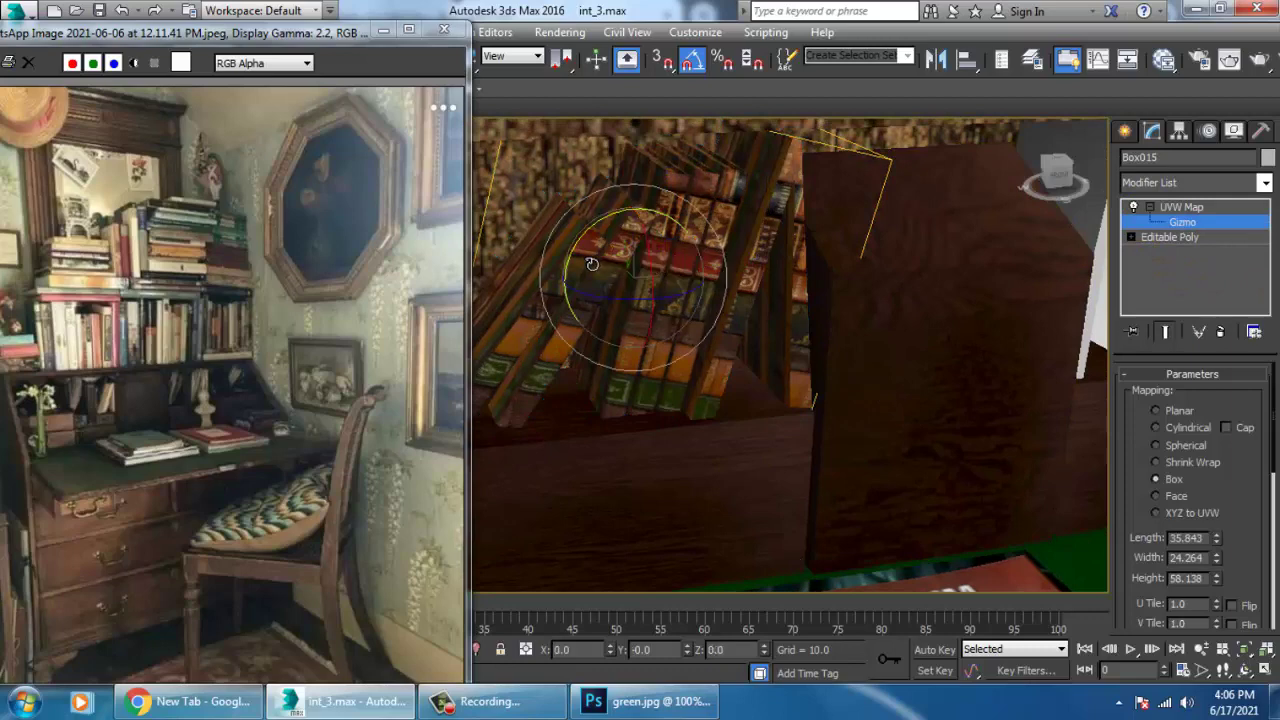
drag(591, 263, 602, 257)
scroll(1239, 557, down, 5)
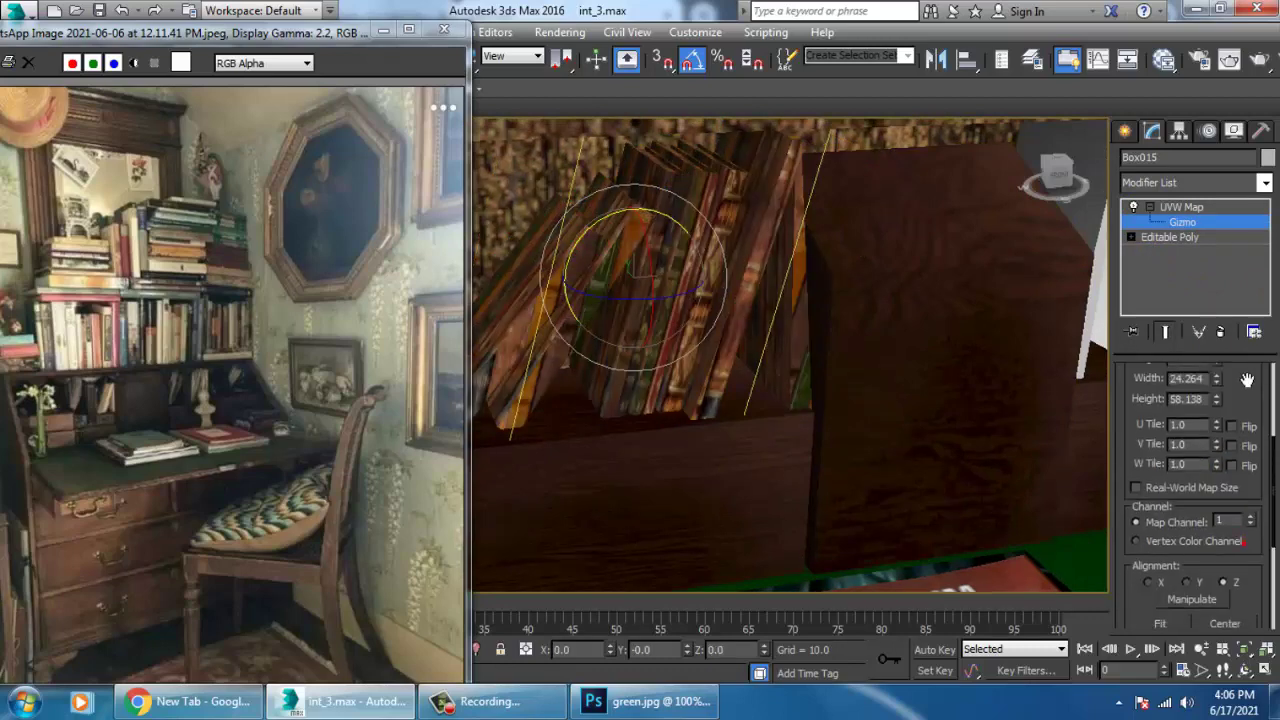
click(1183, 527)
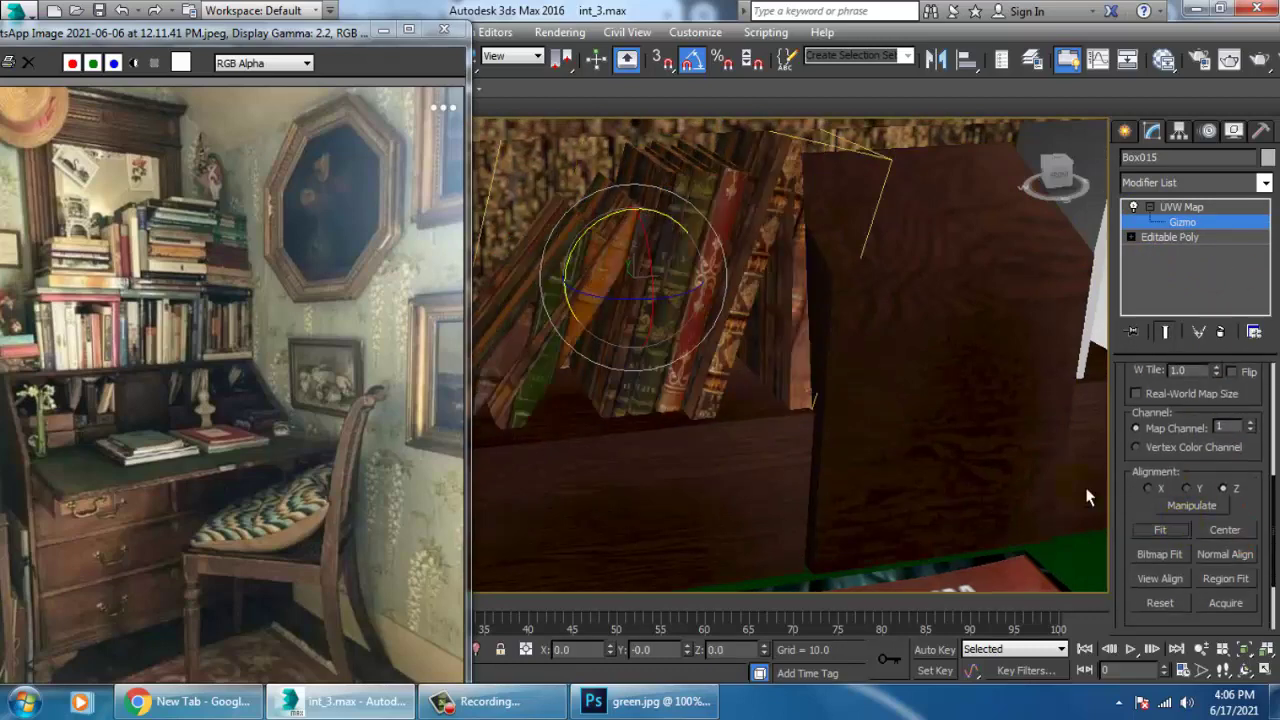
Collapse the leaning books' mapping by converting the object to an editable poly.
alt+middle_drag(880, 400, 684, 311)
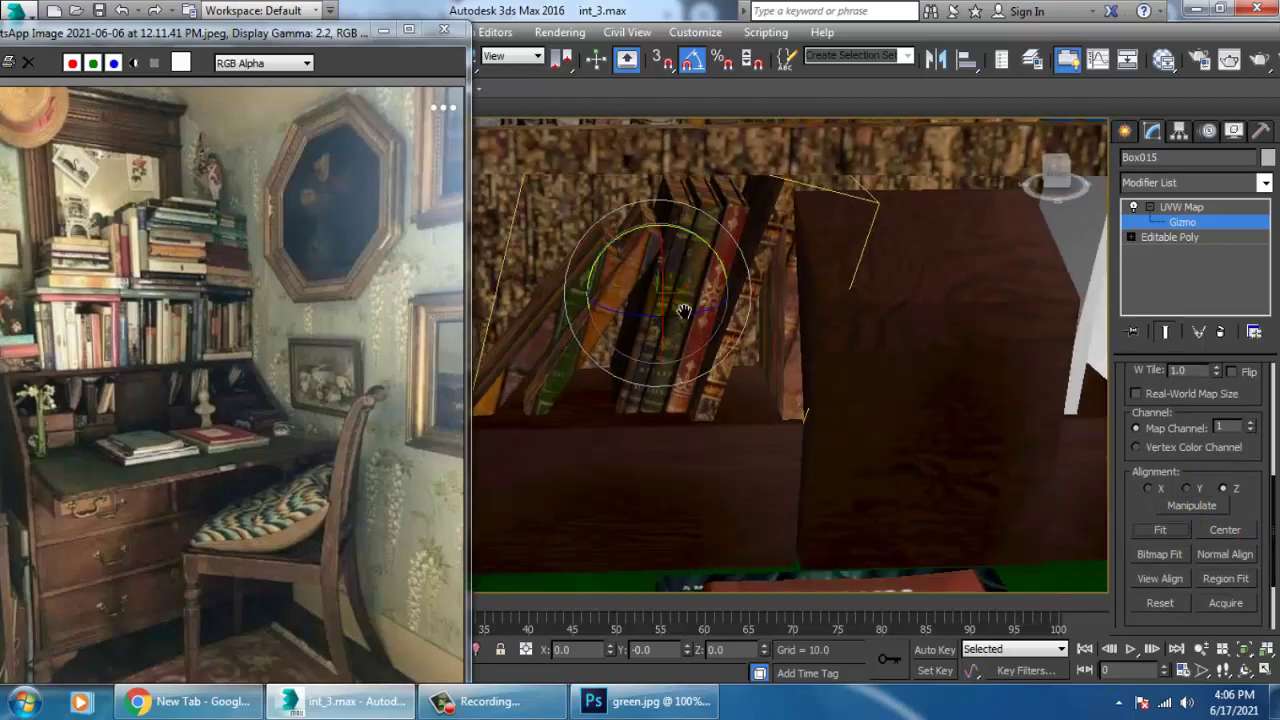
scroll(686, 311, down, 4)
scroll(697, 309, up, 3)
key(w)
right_click(684, 285)
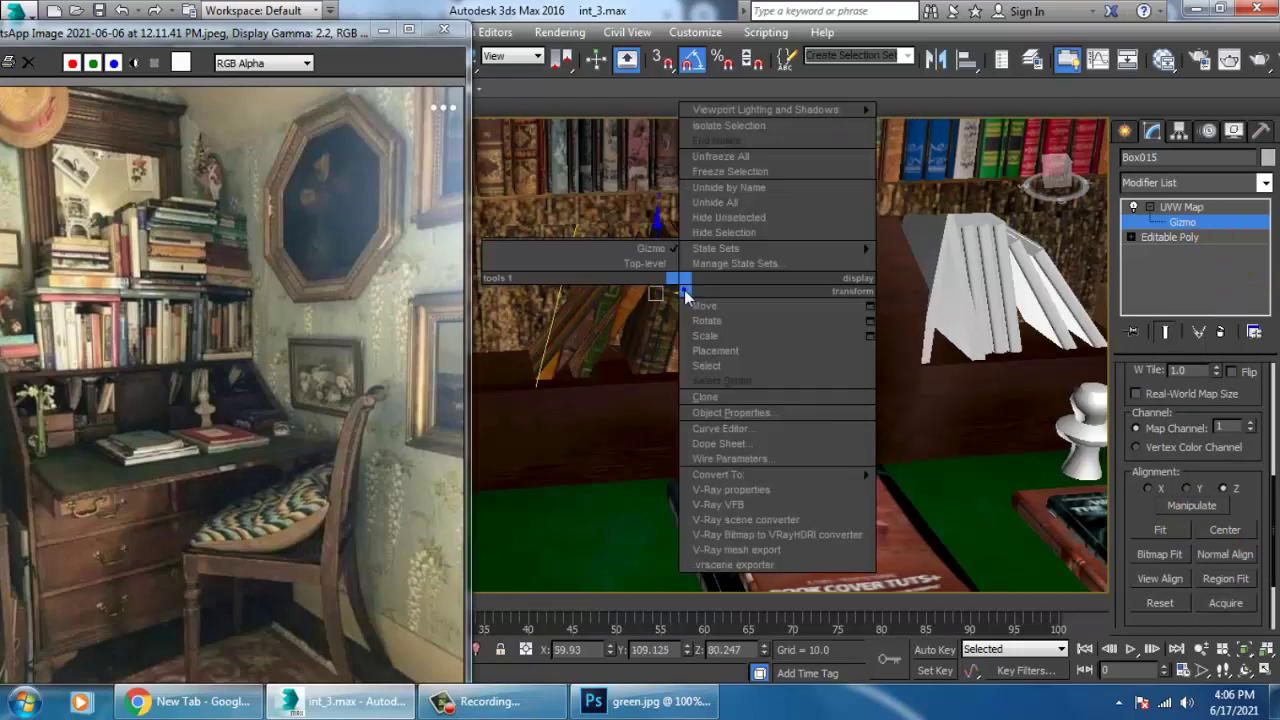
mouse_move(775, 474)
click(918, 490)
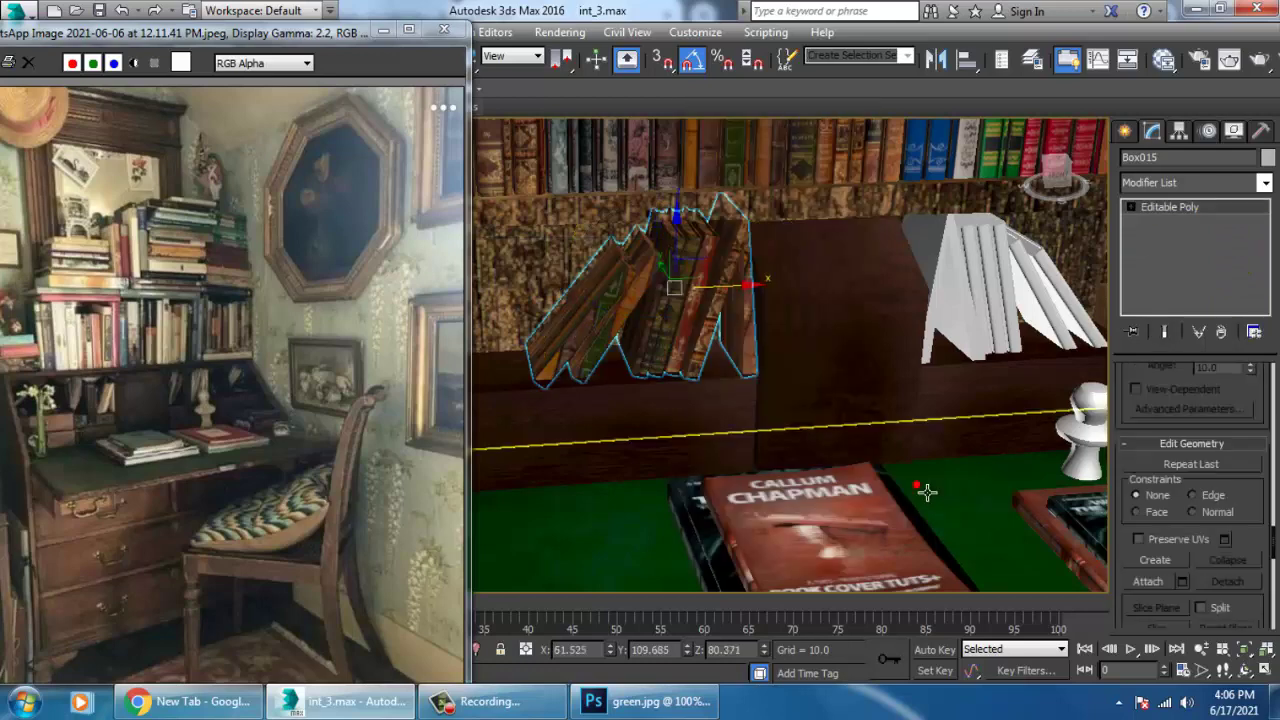
Assign the plain VRayMtl without a bitmap to the selected page faces of the leaning books and leave polygon editing.
key(m)
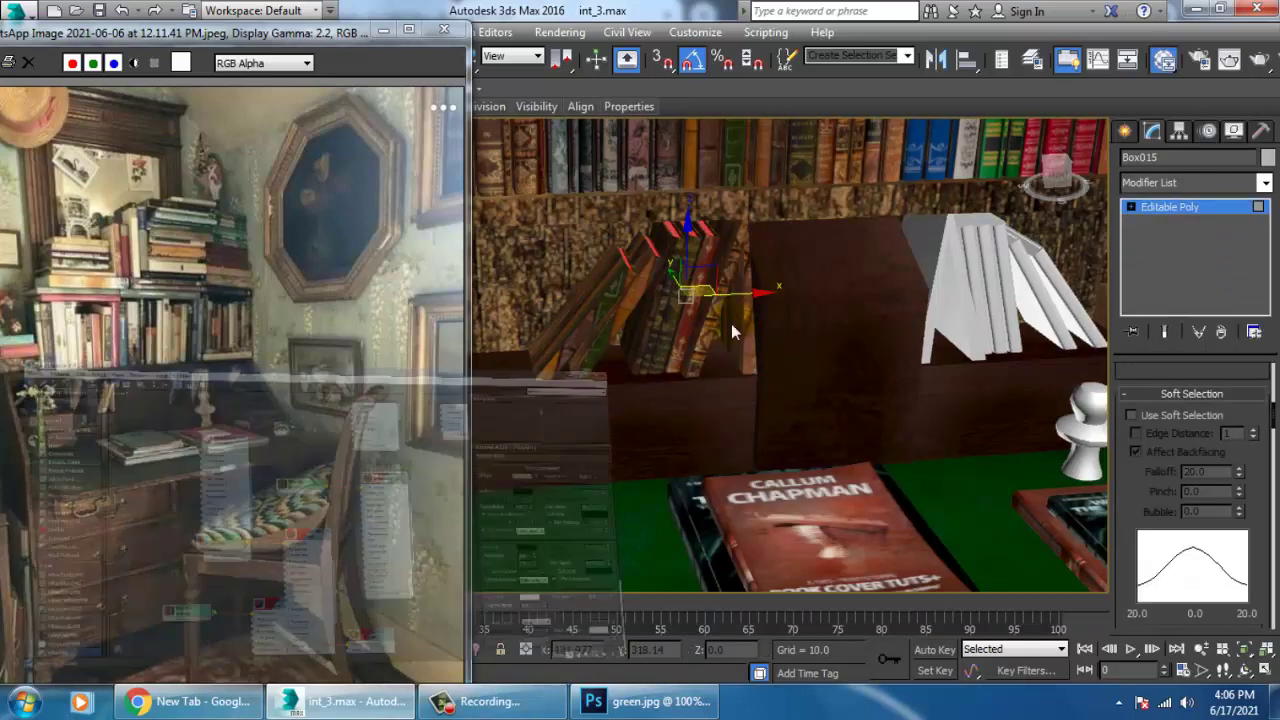
middle_drag(575, 511, 569, 263)
middle_drag(633, 482, 604, 198)
scroll(561, 451, down, 6)
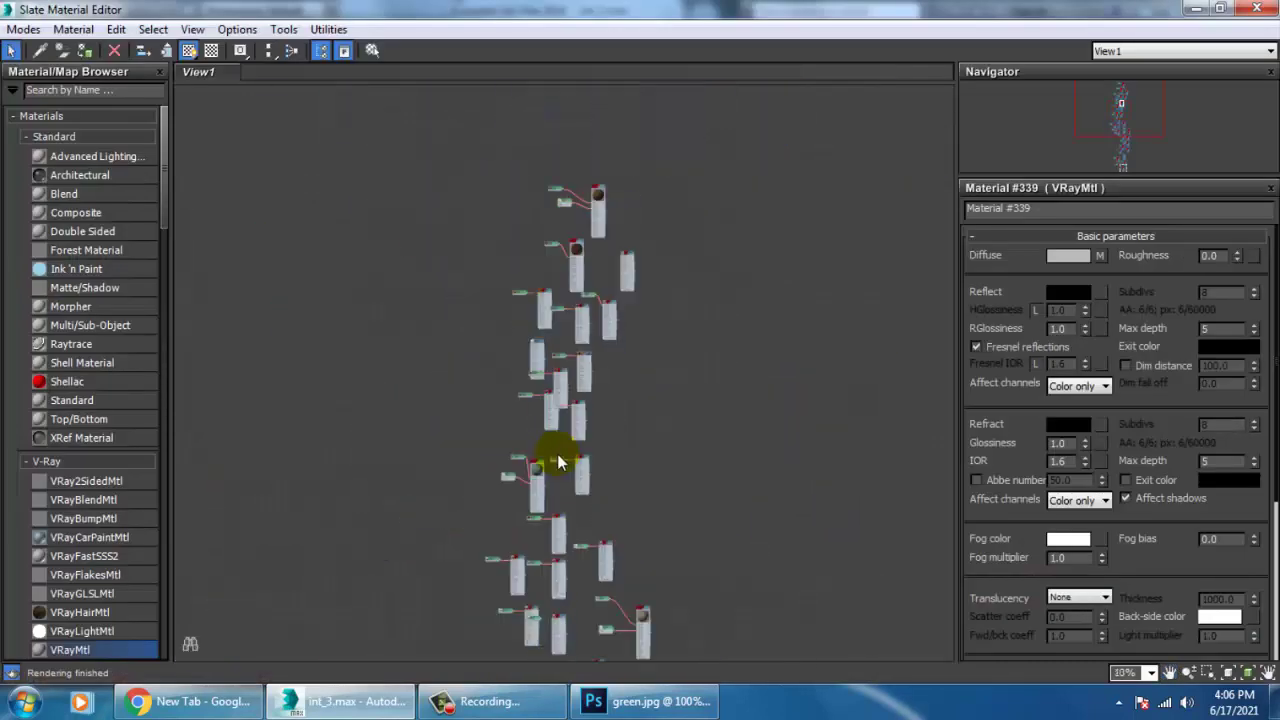
middle_drag(599, 543, 624, 346)
scroll(626, 425, up, 3)
middle_drag(645, 609, 636, 229)
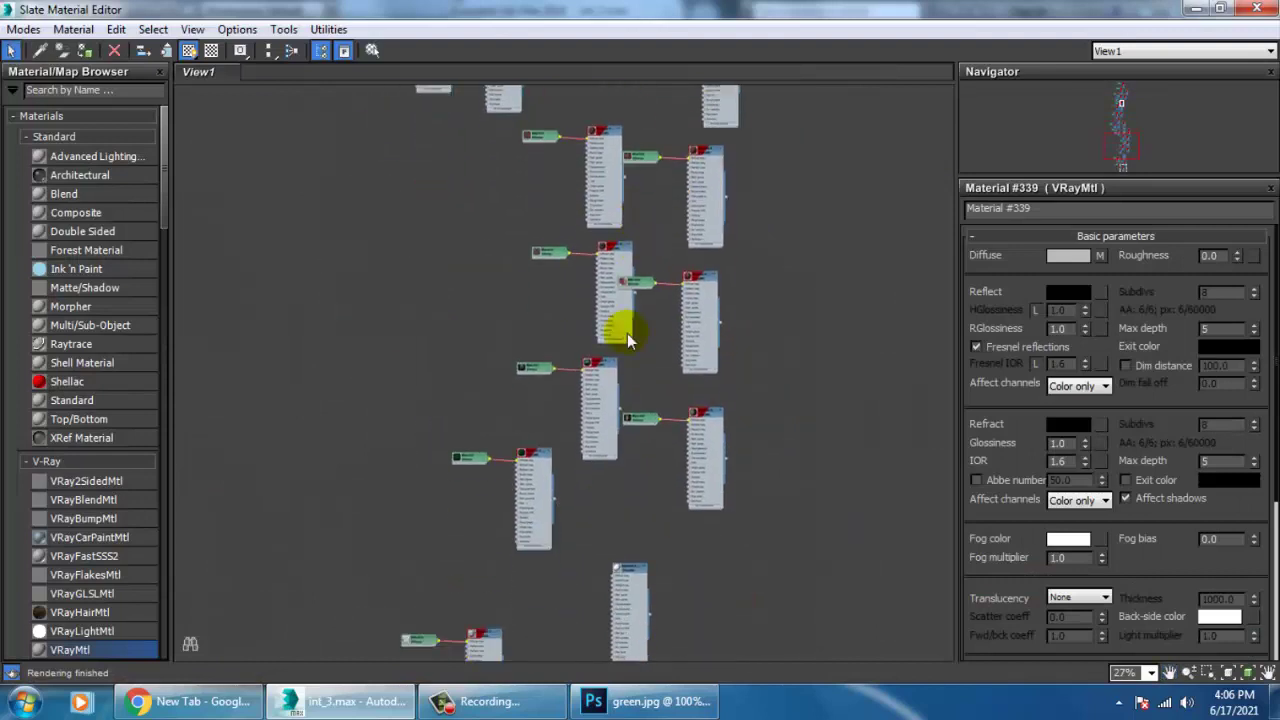
scroll(639, 410, up, 2)
middle_drag(640, 418, 718, 72)
middle_drag(697, 494, 684, 145)
middle_drag(669, 328, 668, 458)
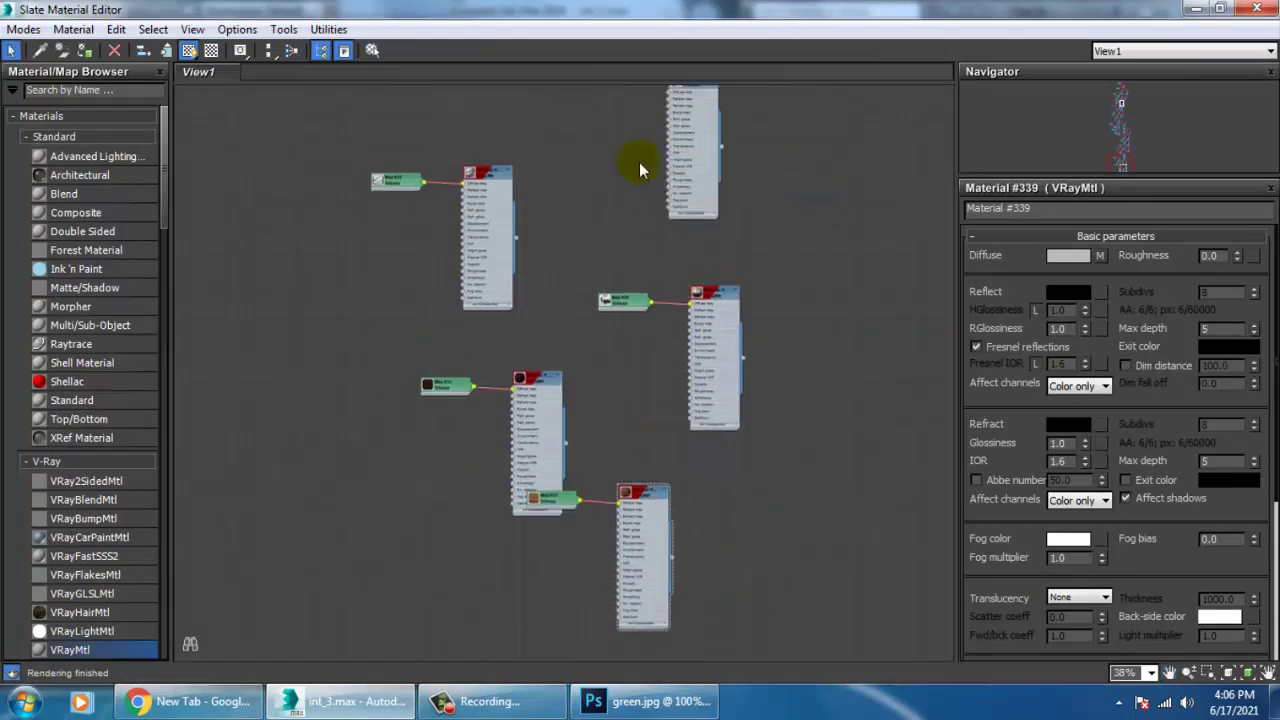
middle_drag(640, 166, 639, 377)
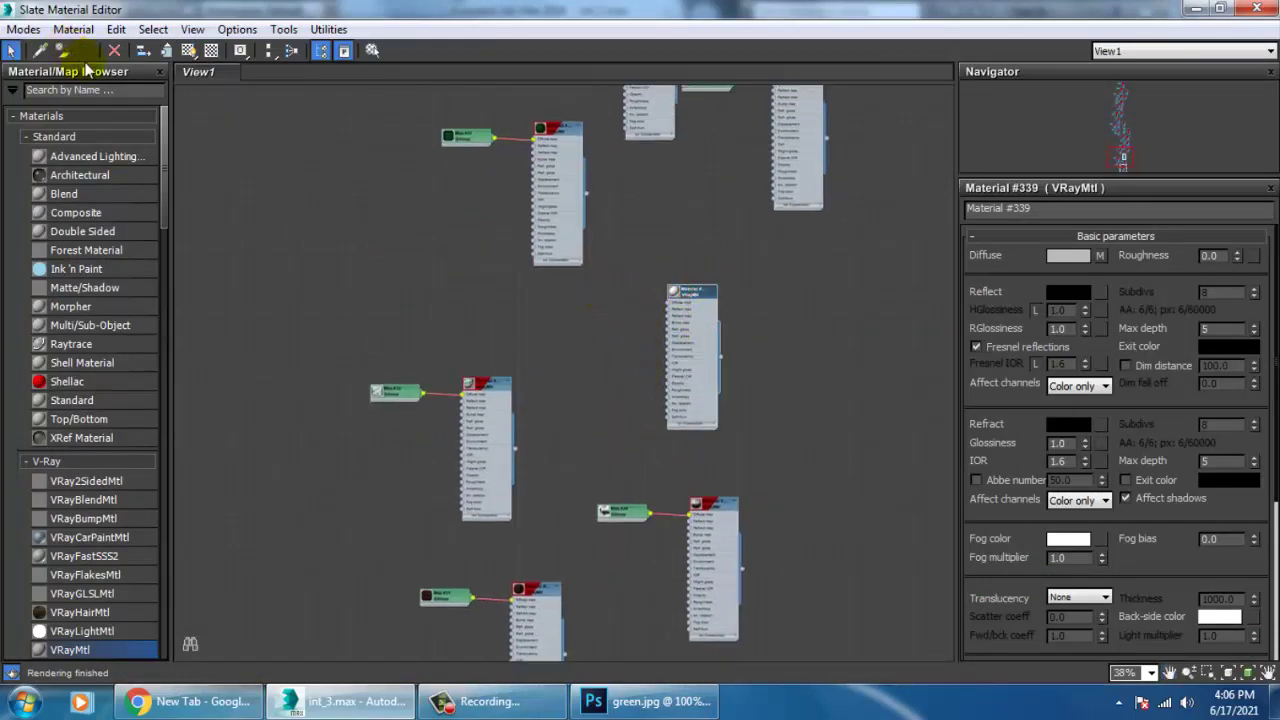
click(1194, 8)
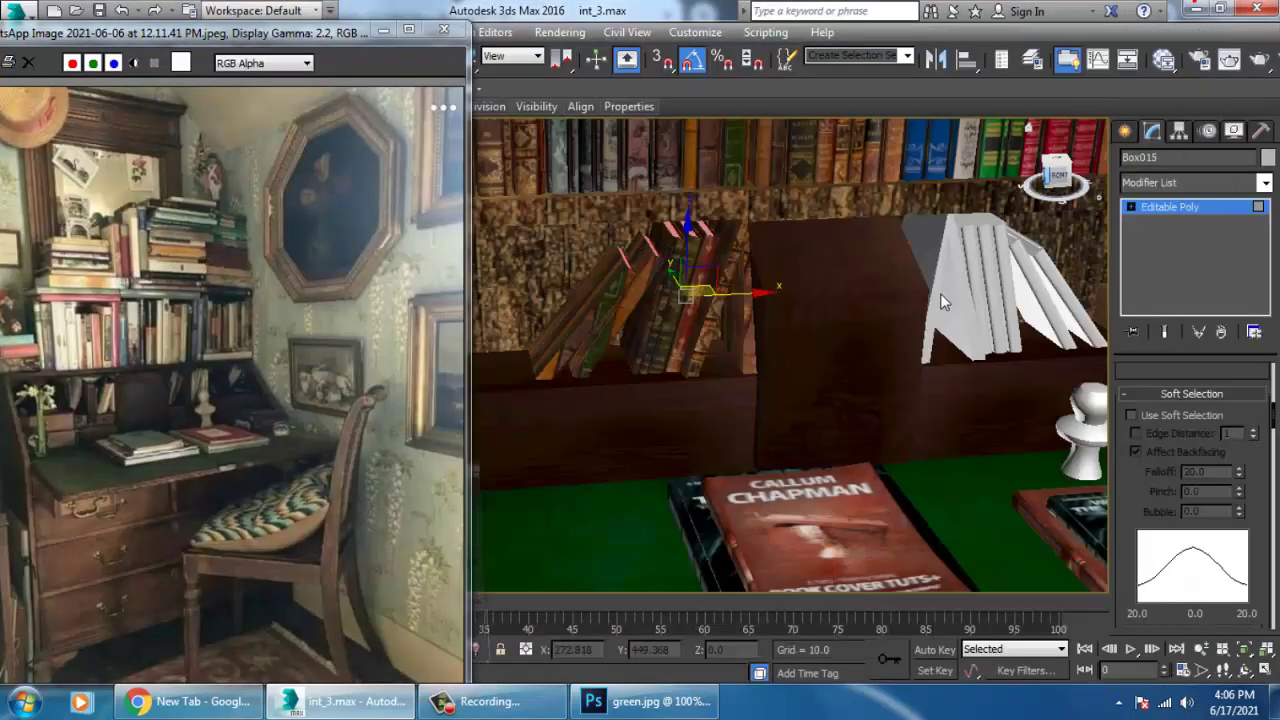
scroll(867, 348, down, 7)
middle_drag(866, 349, 888, 465)
click(1155, 208)
middle_drag(996, 300, 886, 328)
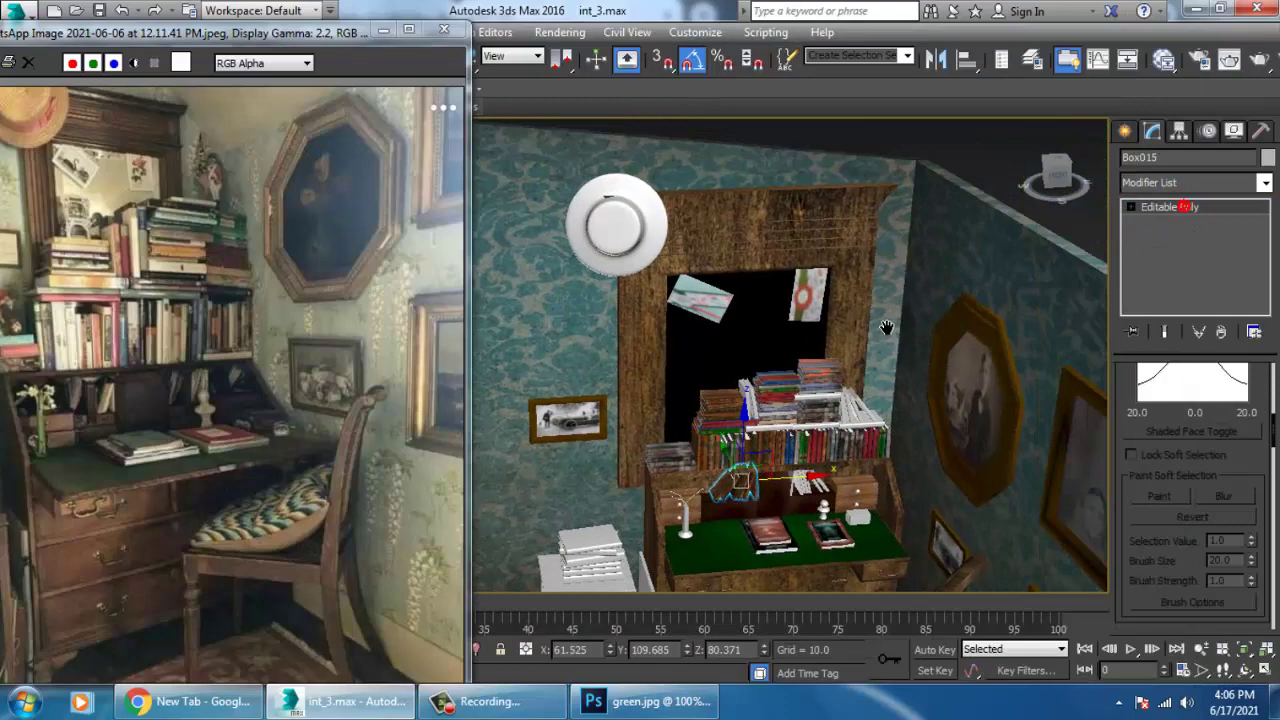
Assign the dark wood VRayMtl that uses bitmap Map #22 to the small side table beside the desk.
scroll(886, 330, up, 3)
middle_drag(856, 388, 966, 277)
scroll(792, 434, down, 6)
scroll(743, 490, up, 4)
middle_drag(743, 490, 830, 350)
scroll(749, 414, up, 4)
click(746, 333)
alt+middle_drag(900, 408, 927, 385)
key(m)
middle_drag(556, 516, 597, 114)
middle_drag(743, 354, 742, 463)
middle_drag(706, 148, 636, 457)
scroll(669, 416, up, 3)
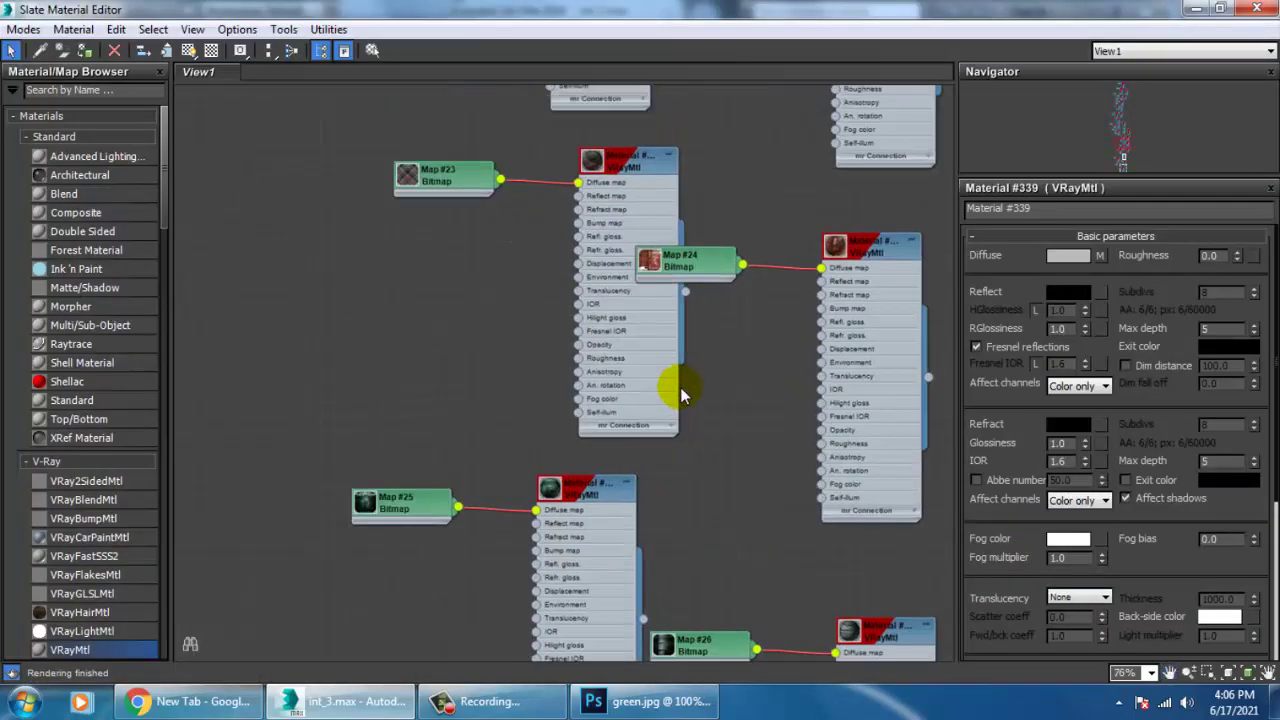
middle_drag(800, 212, 696, 491)
scroll(697, 489, up, 2)
middle_drag(793, 92, 787, 272)
scroll(790, 290, up, 1)
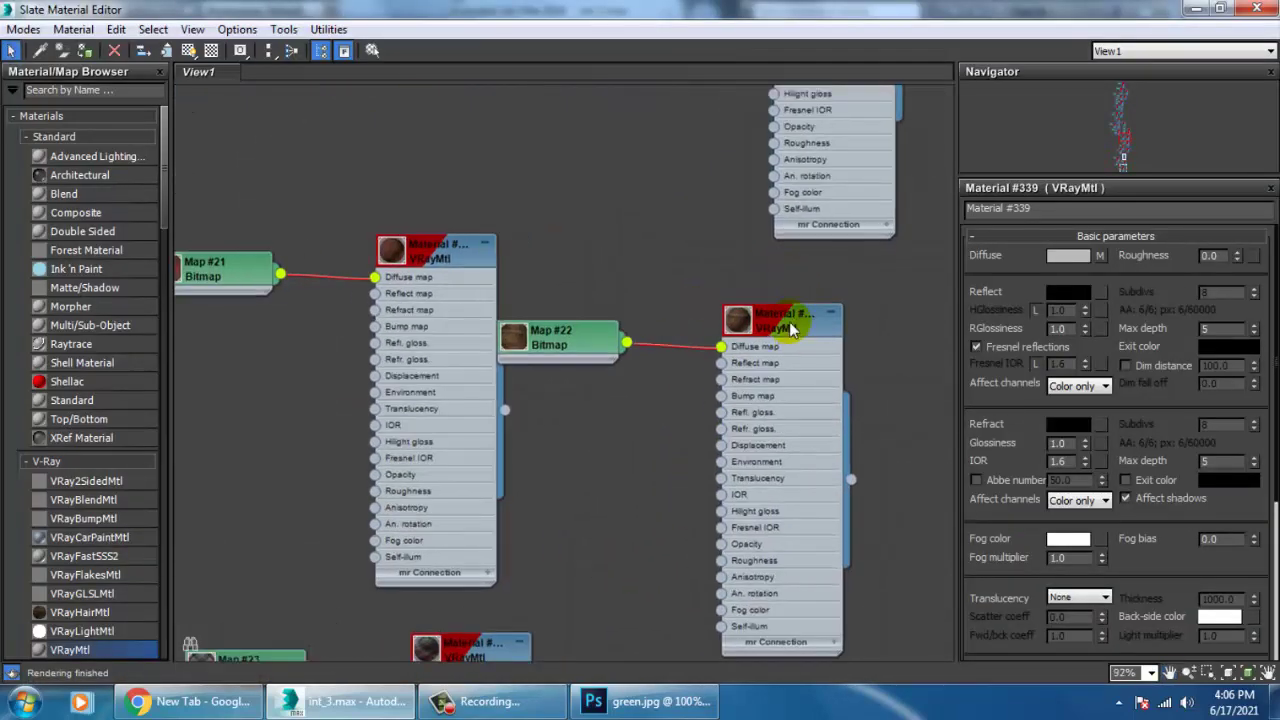
click(790, 330)
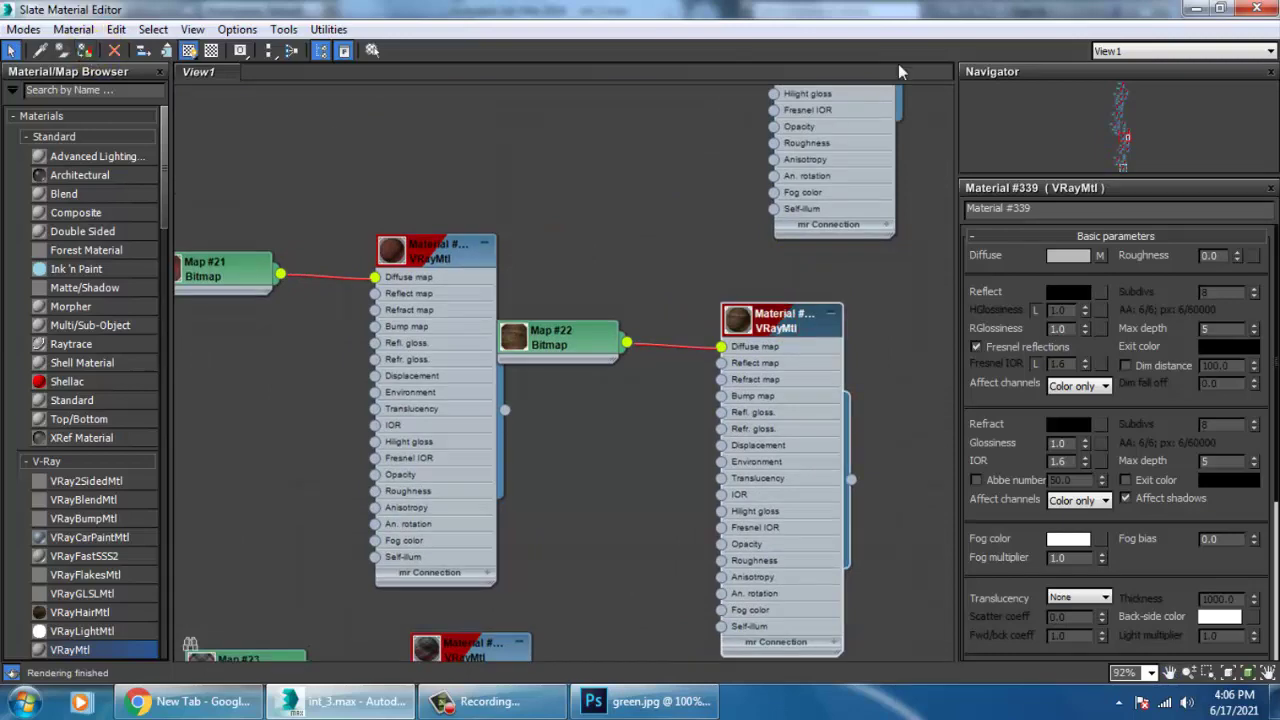
click(1197, 9)
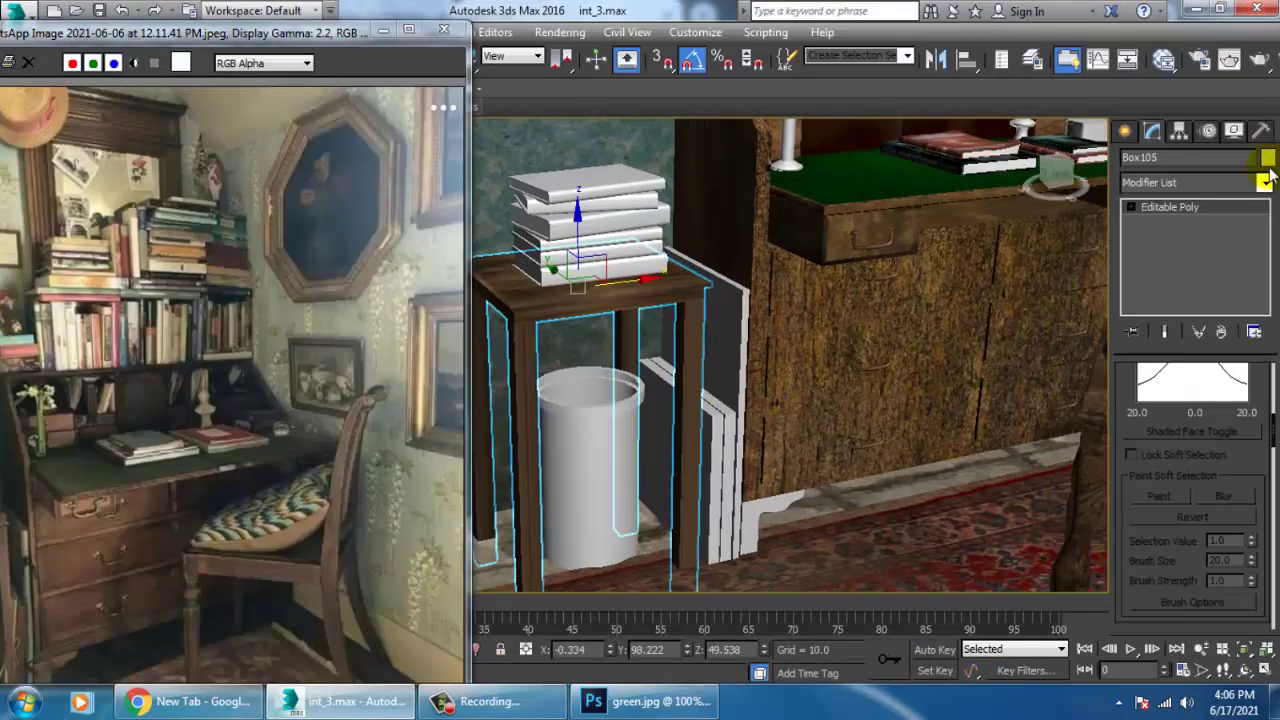
Add a UVW Map modifier to the side table and set its mapping to Box.
click(1192, 184)
scroll(1182, 279, down, 10)
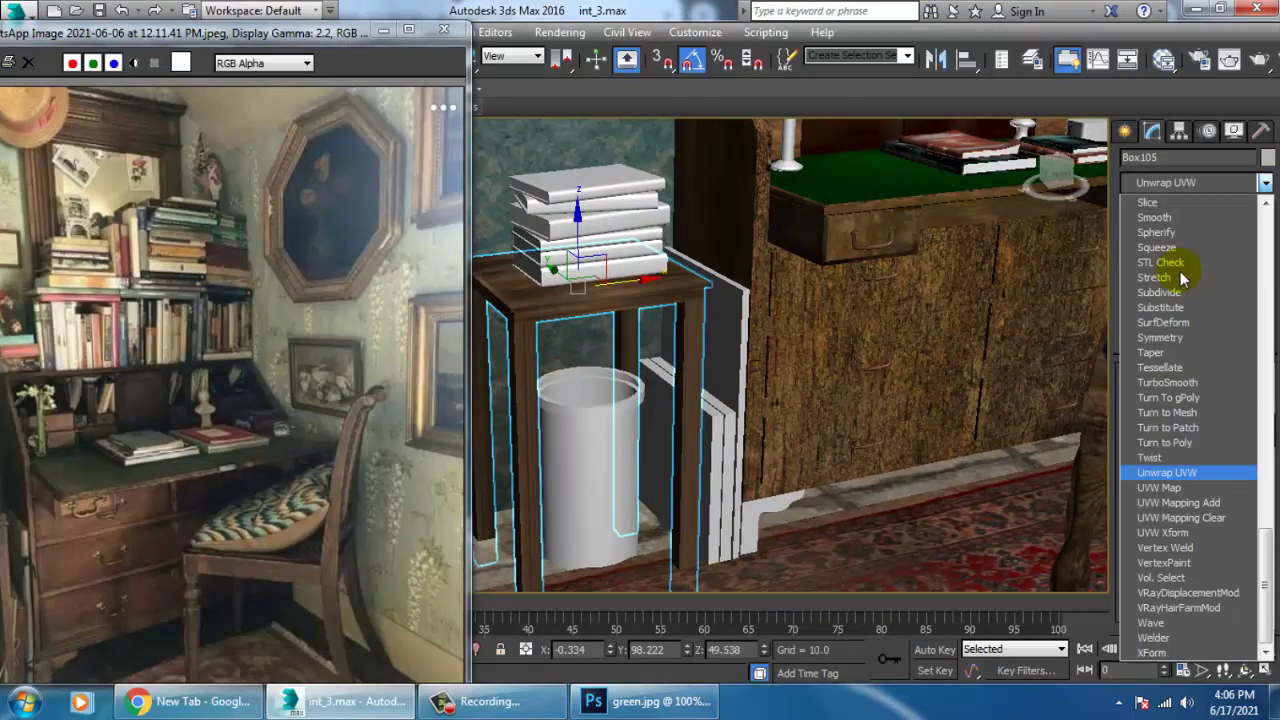
click(1178, 491)
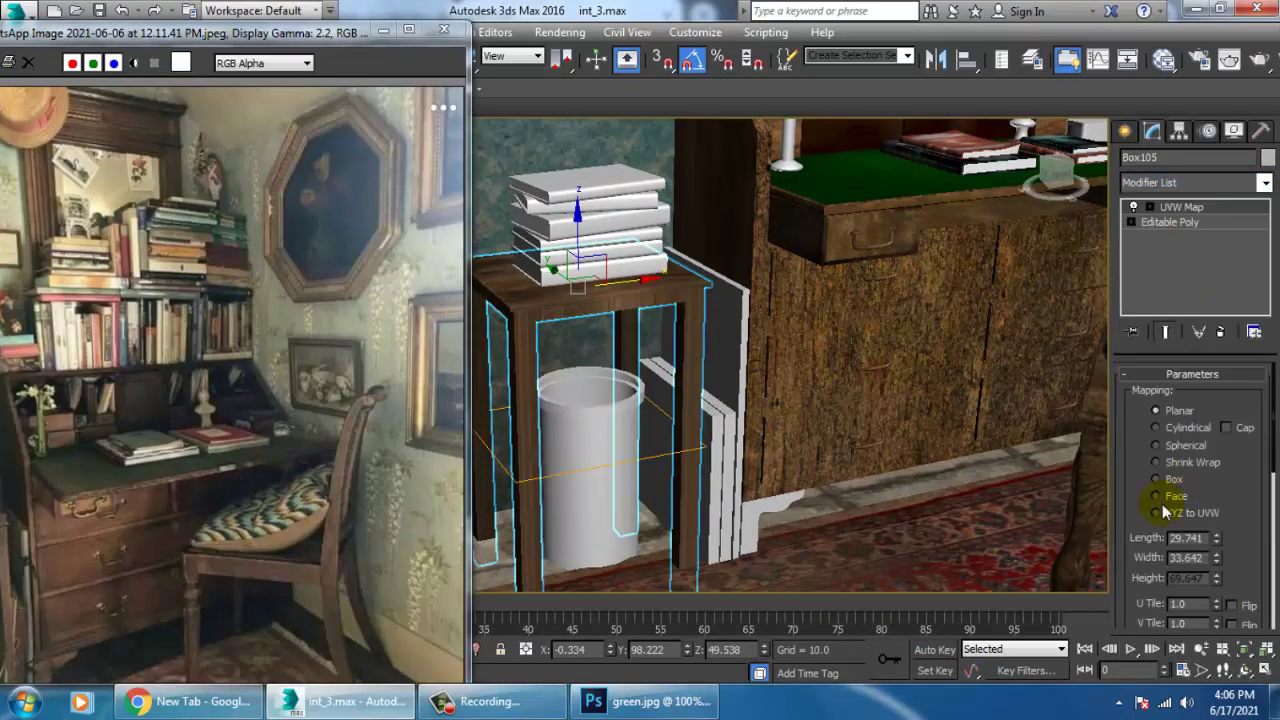
click(1174, 480)
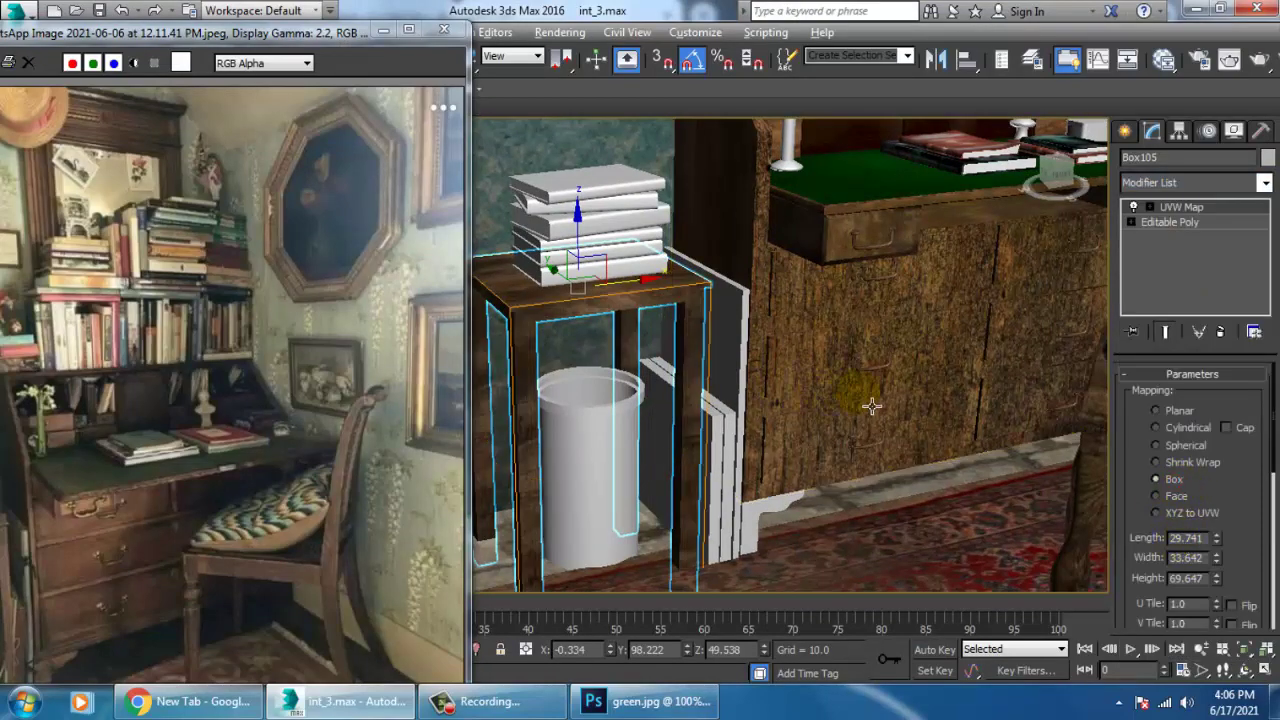
Attach the upper books of the side-table stack to the bottom book to make one object.
alt+middle_drag(872, 406, 757, 412)
mouse_move(757, 412)
middle_down()
mouse_move(856, 337)
mouse_move(823, 371)
mouse_move(809, 314)
mouse_move(729, 400)
mouse_move(741, 418)
middle_up()
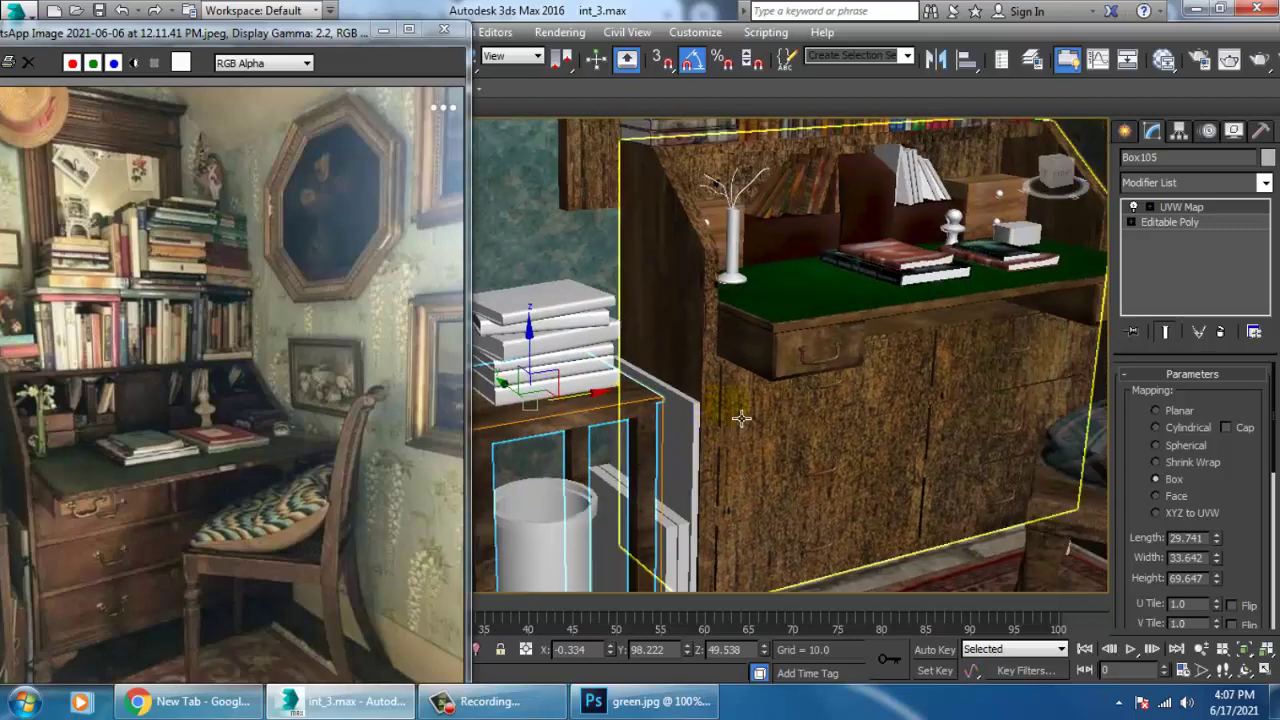
middle_drag(981, 319, 920, 474)
alt+middle_drag(777, 371, 920, 297)
middle_drag(817, 320, 915, 251)
scroll(786, 440, up, 4)
middle_drag(754, 442, 877, 206)
click(725, 410)
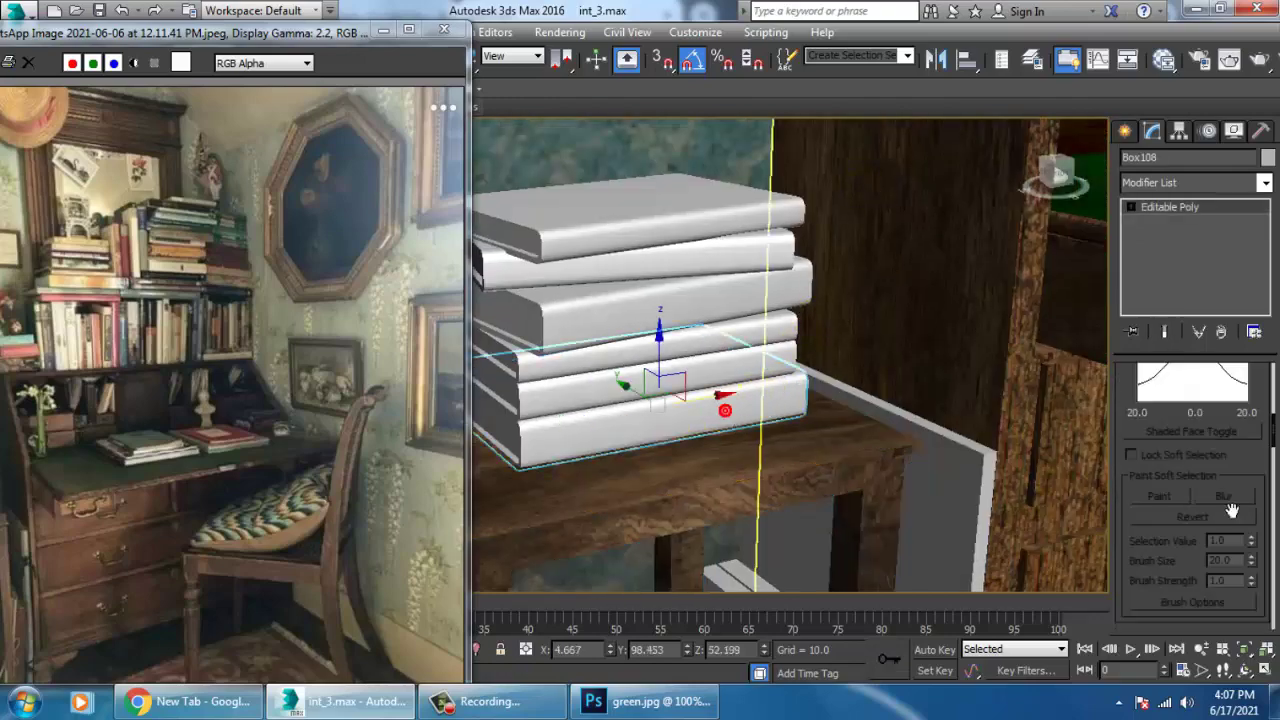
scroll(1196, 590, down, 10)
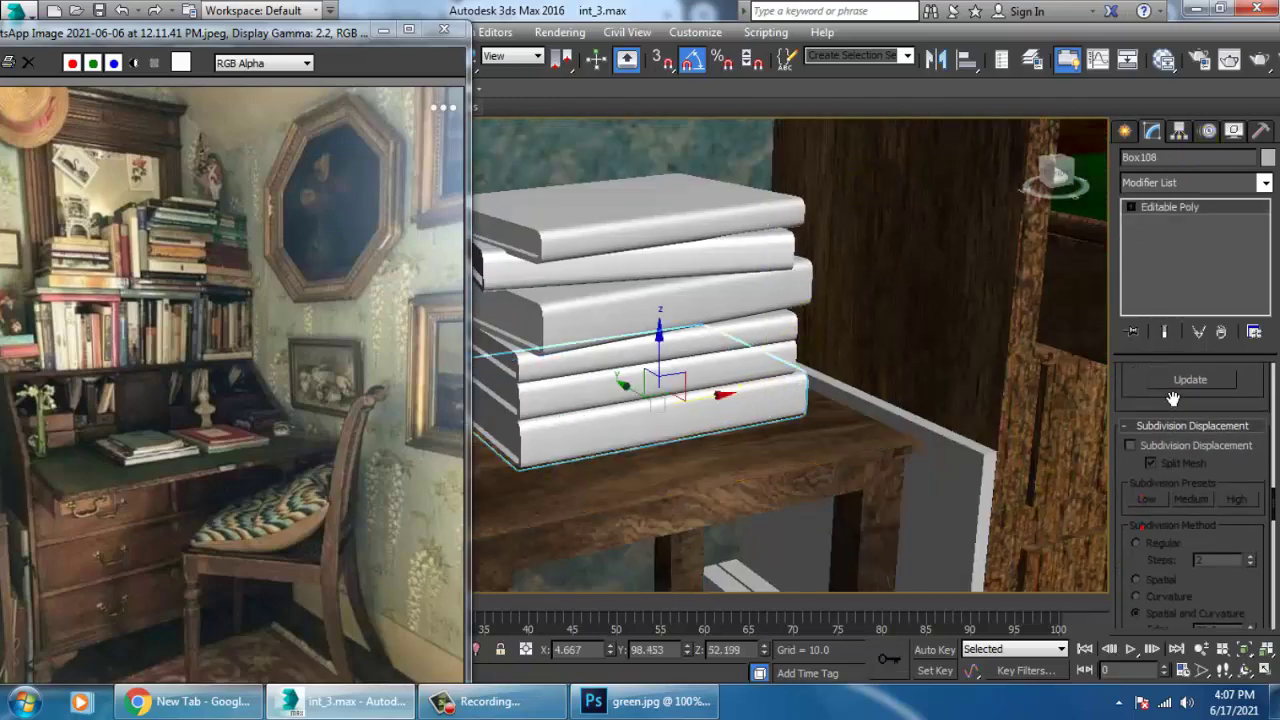
scroll(1165, 458, down, 5)
scroll(1140, 500, down, 4)
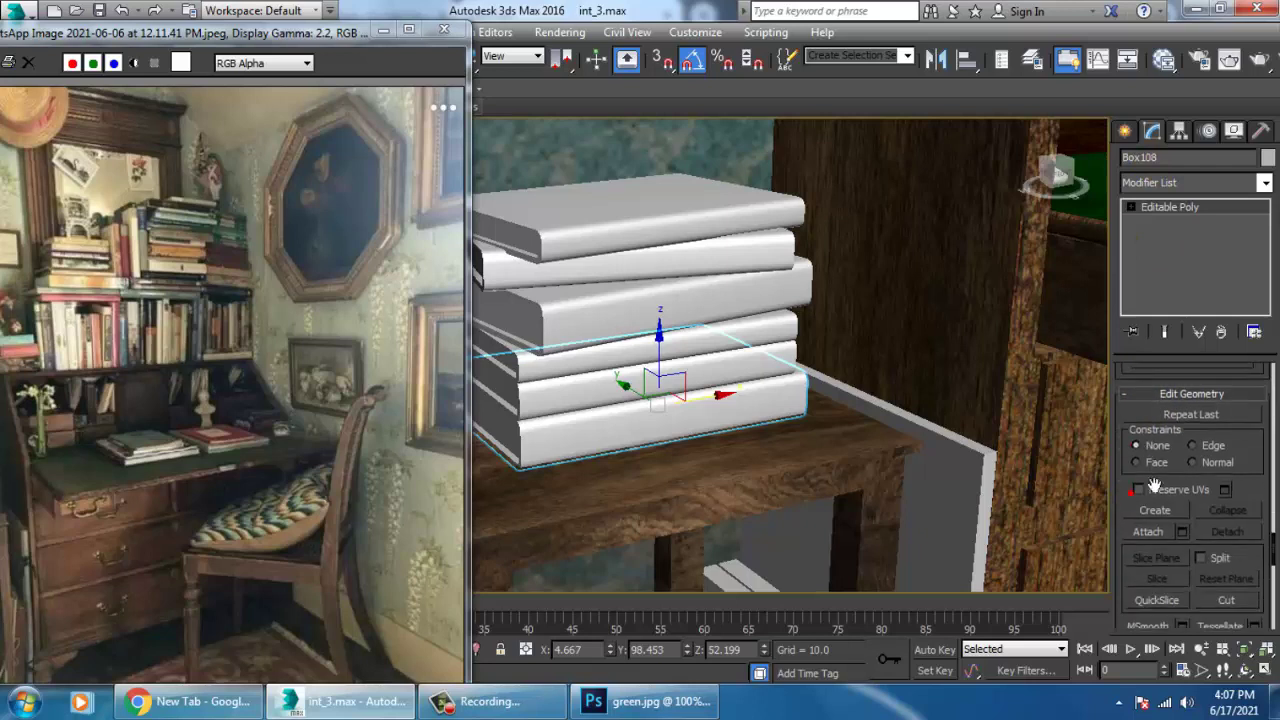
click(623, 393)
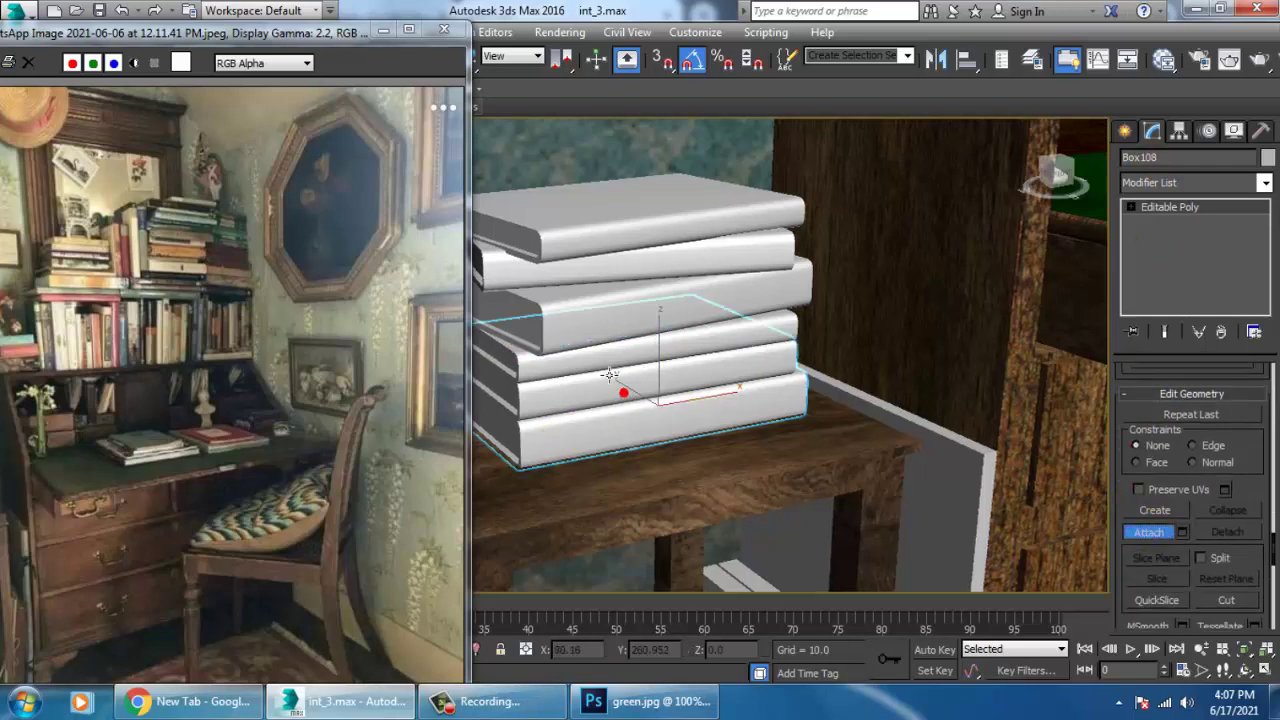
right_click(586, 250)
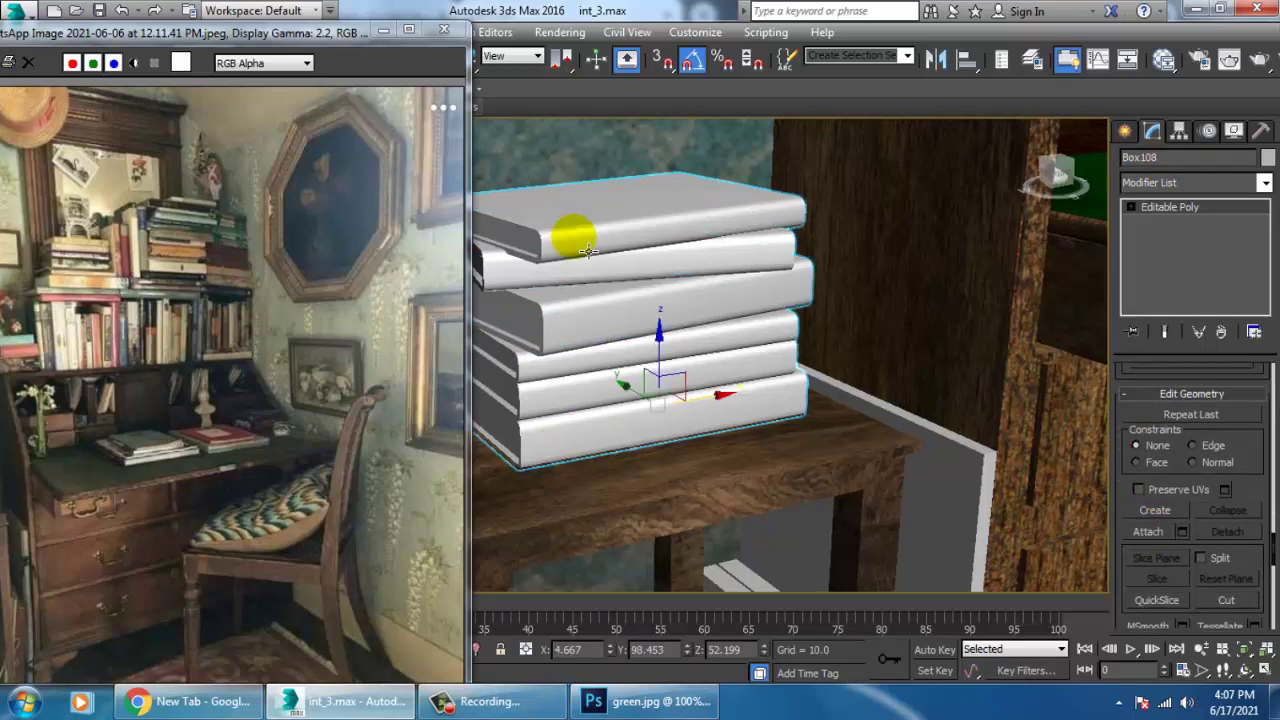
Assign the book-spine VRayMtl Material #1, which uses bitmap Map #4, to the side-table book stack.
middle_drag(697, 313, 742, 302)
key(m)
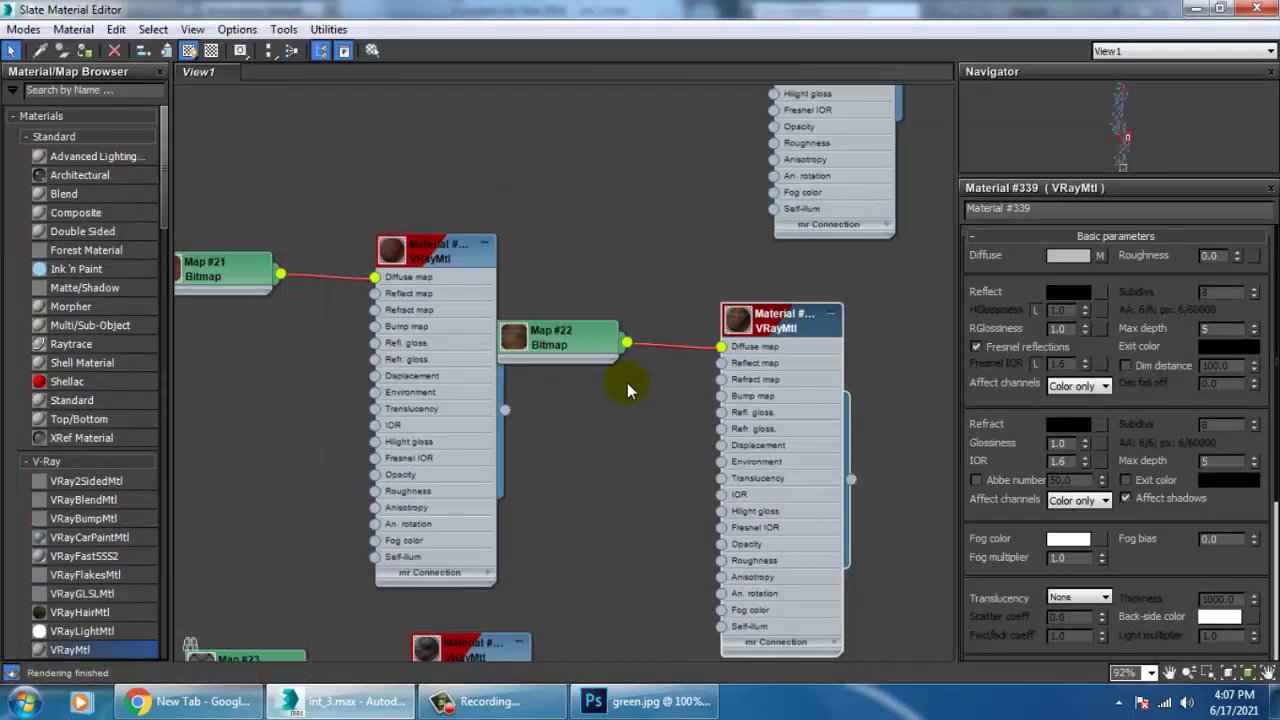
middle_drag(627, 385, 693, 443)
scroll(693, 443, down, 8)
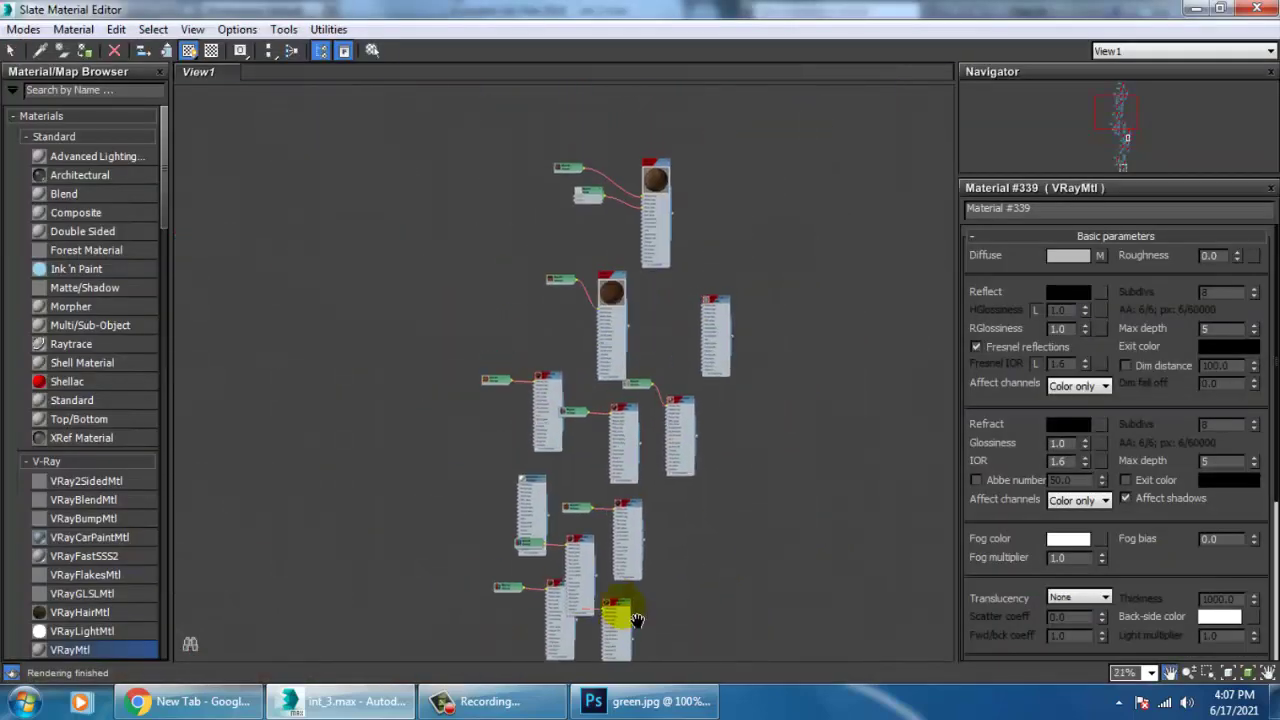
scroll(634, 366, up, 7)
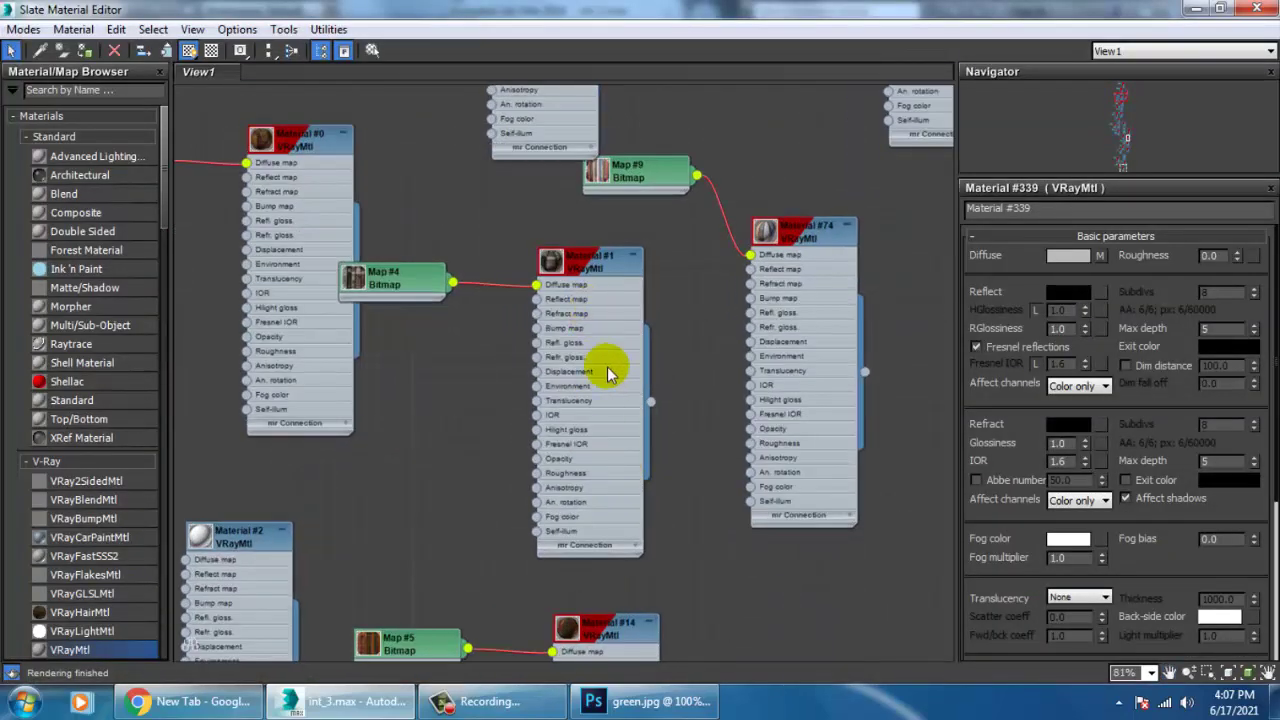
click(603, 270)
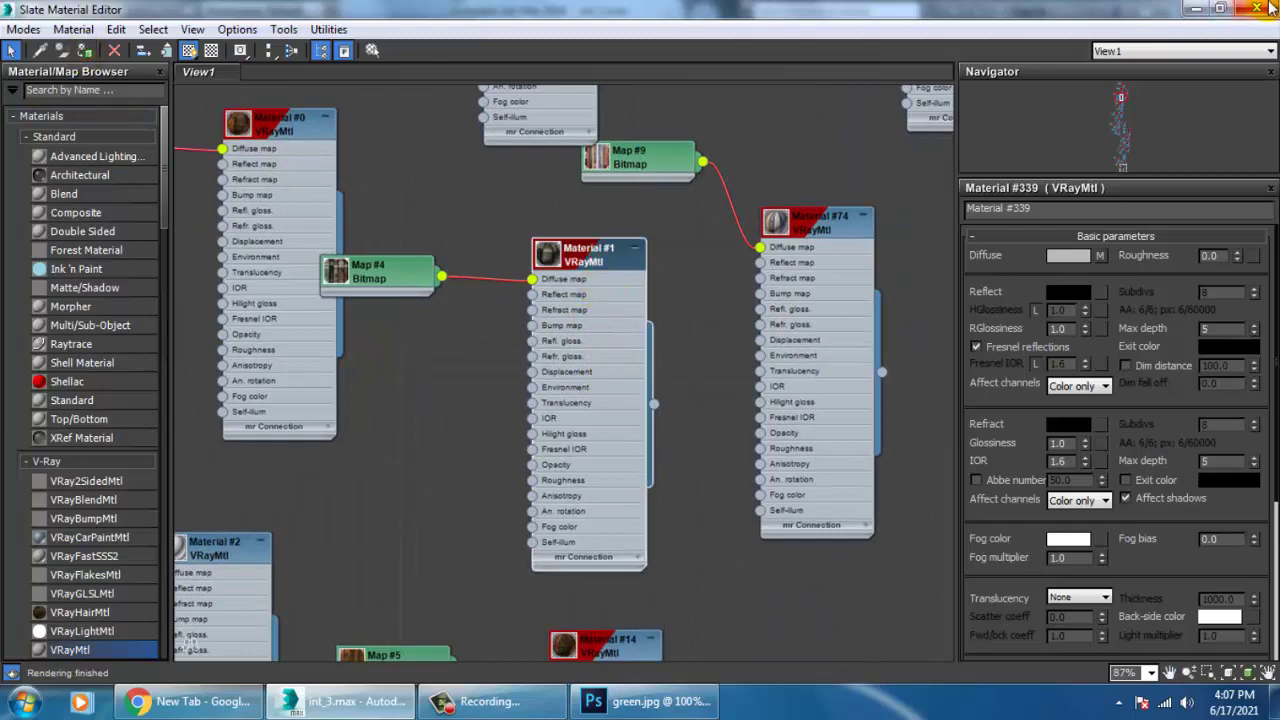
click(1193, 11)
Add a UVW Map modifier to the side-table book stack and set its mapping to Box.
click(1151, 183)
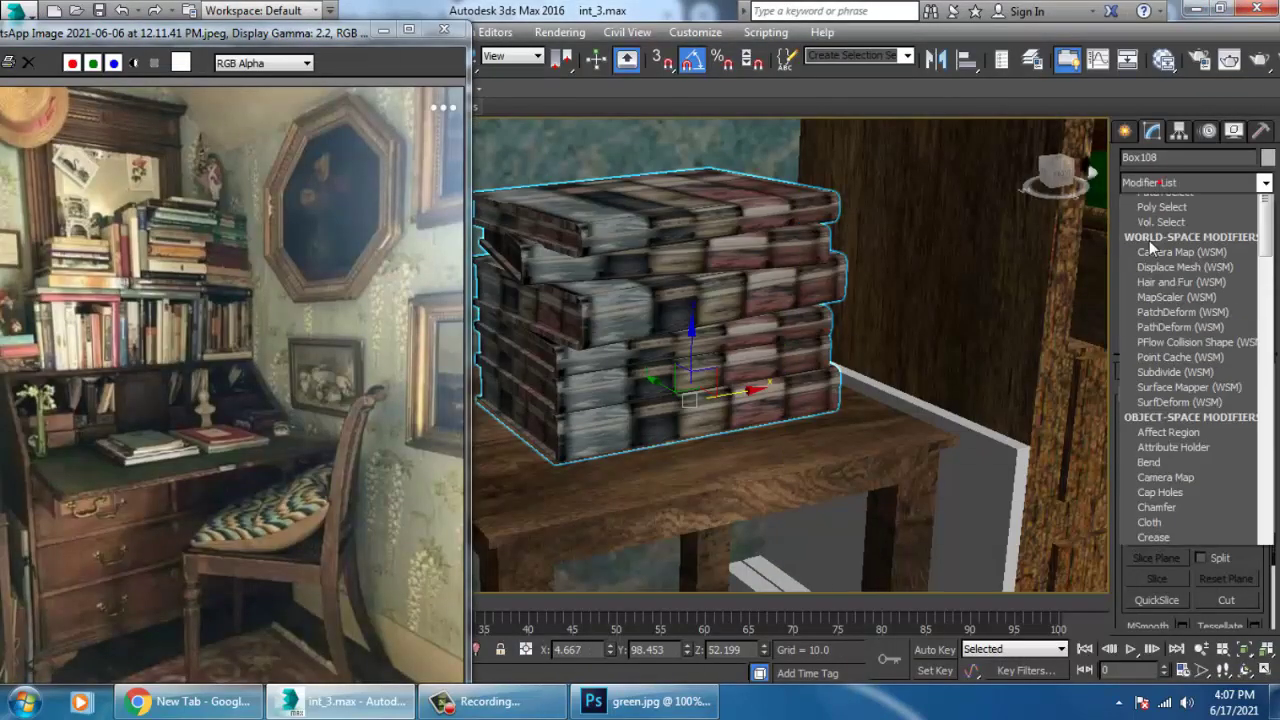
key(u)
click(1172, 487)
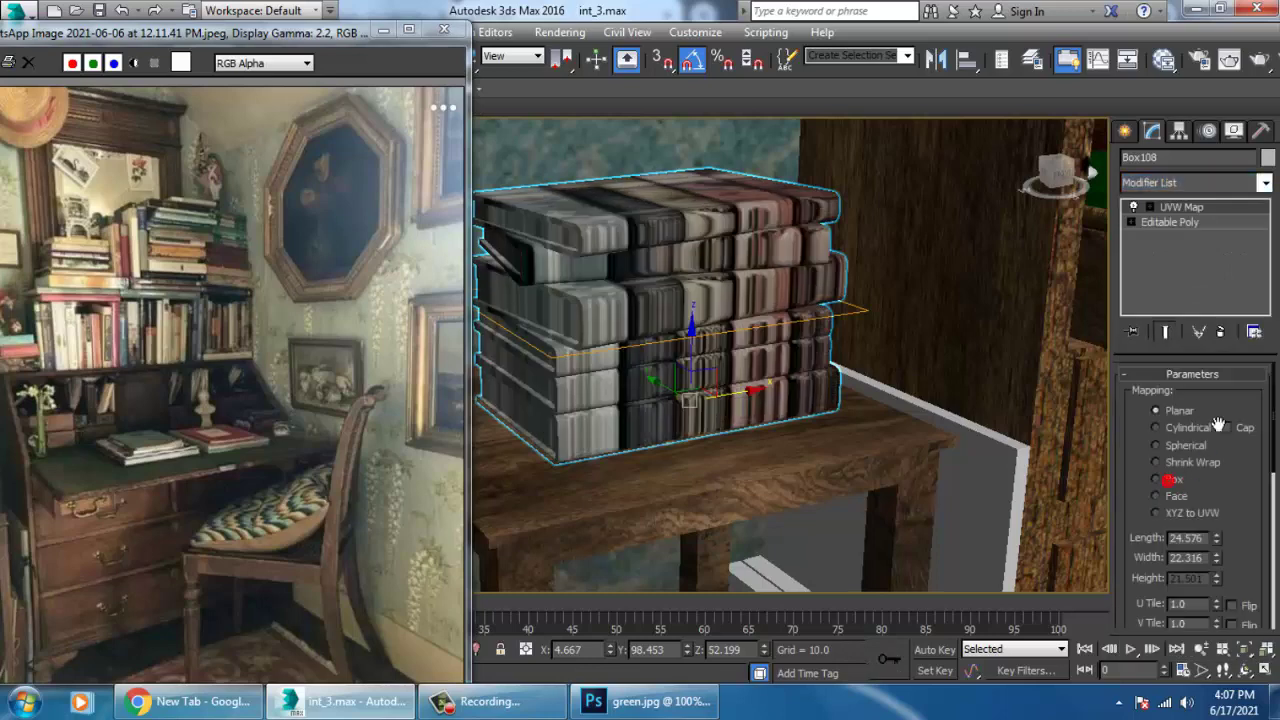
click(1157, 479)
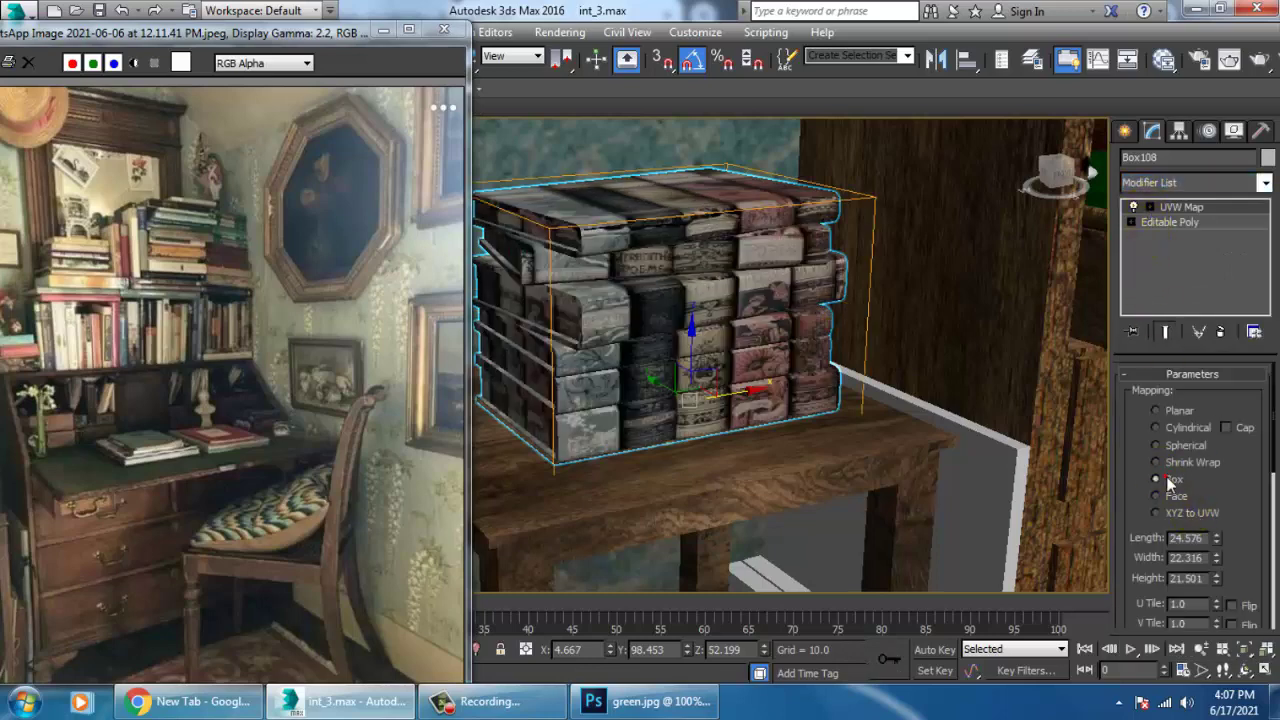
Rotate the UVW Map gizmo so the spines lie horizontally along the stacked books and fit it to the mesh.
click(1177, 224)
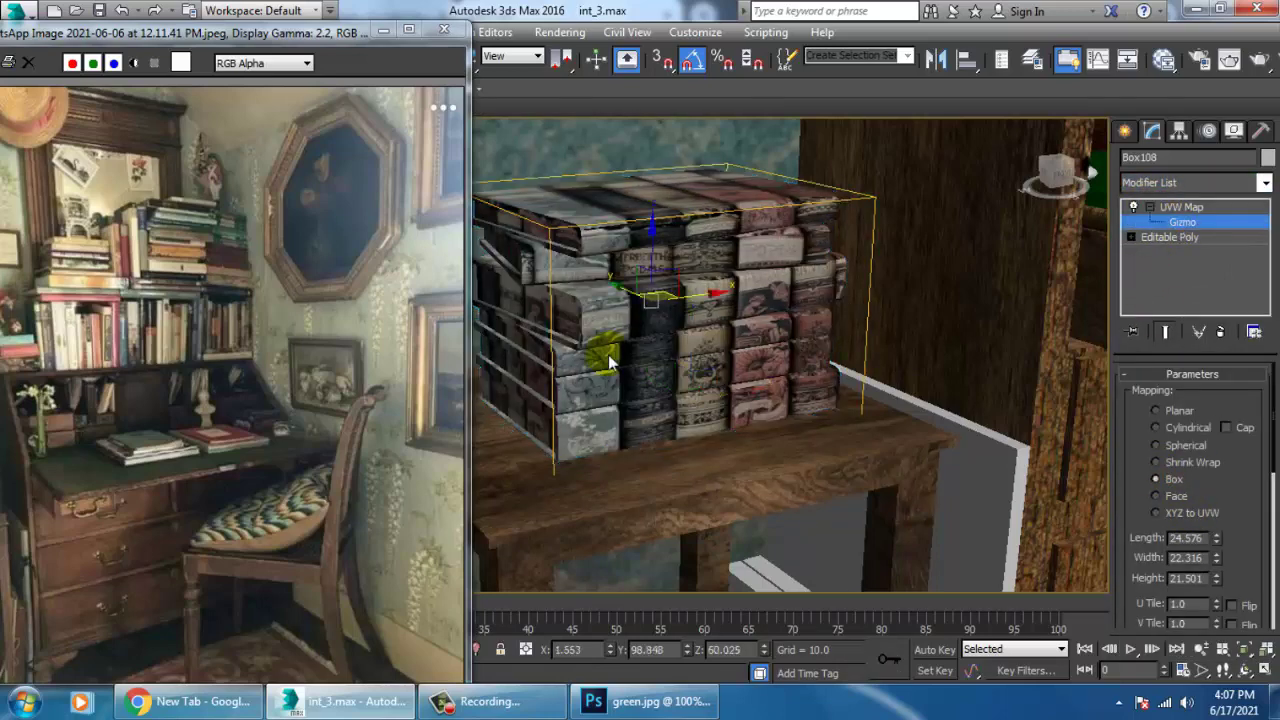
key(e)
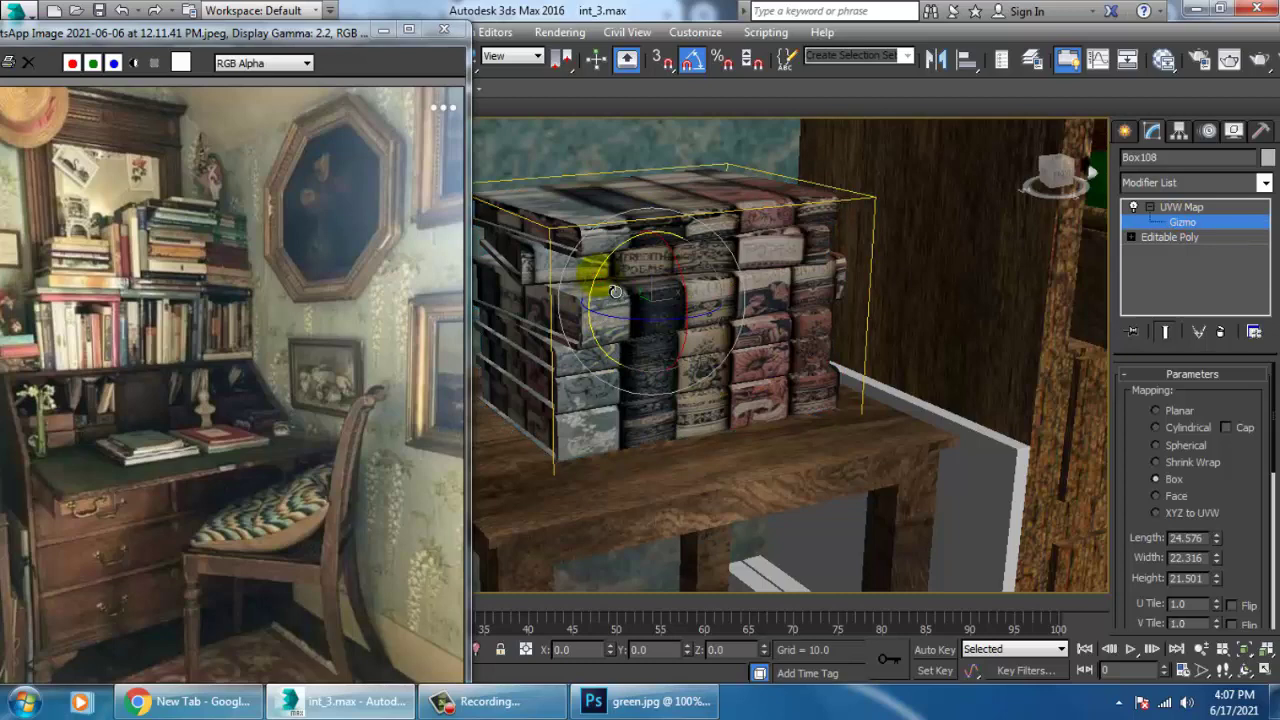
drag(614, 291, 619, 286)
drag(1241, 537, 1222, 338)
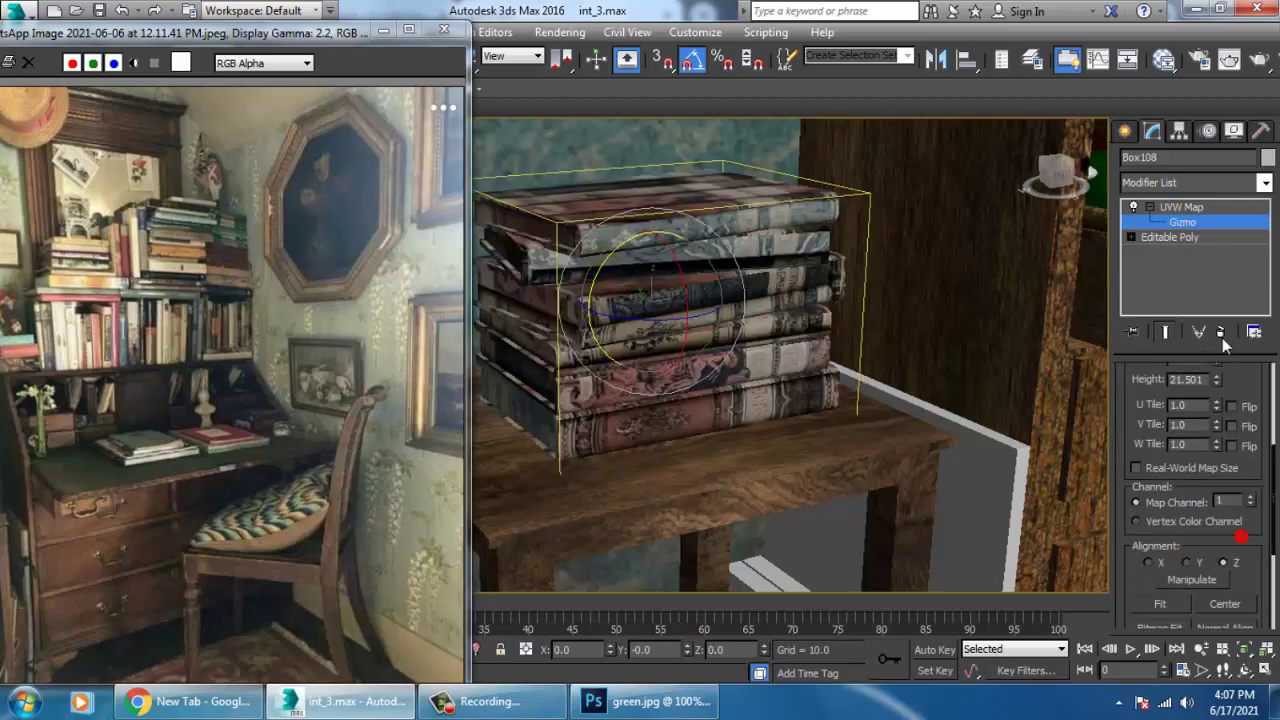
click(1160, 605)
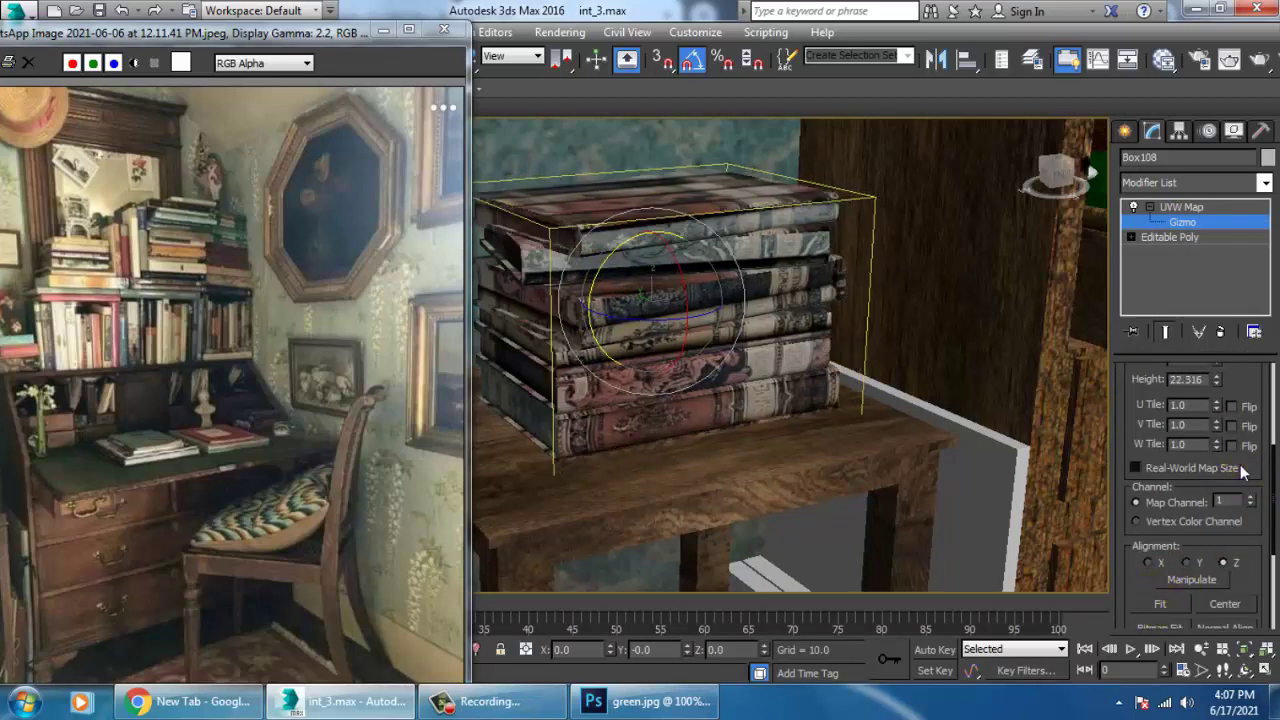
Set the book stack's mapping width to 21.286 and convert the object to an editable poly.
drag(1155, 444, 1172, 648)
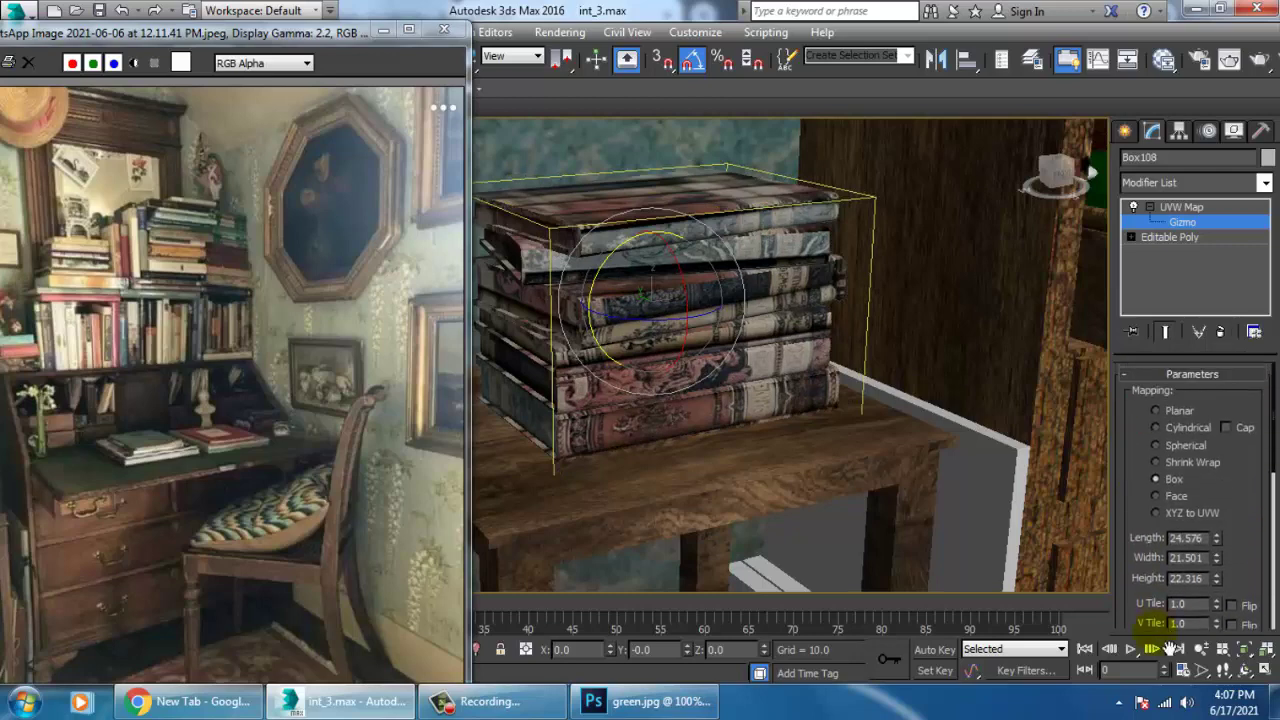
drag(1216, 557, 1243, 575)
alt+middle_drag(824, 302, 862, 328)
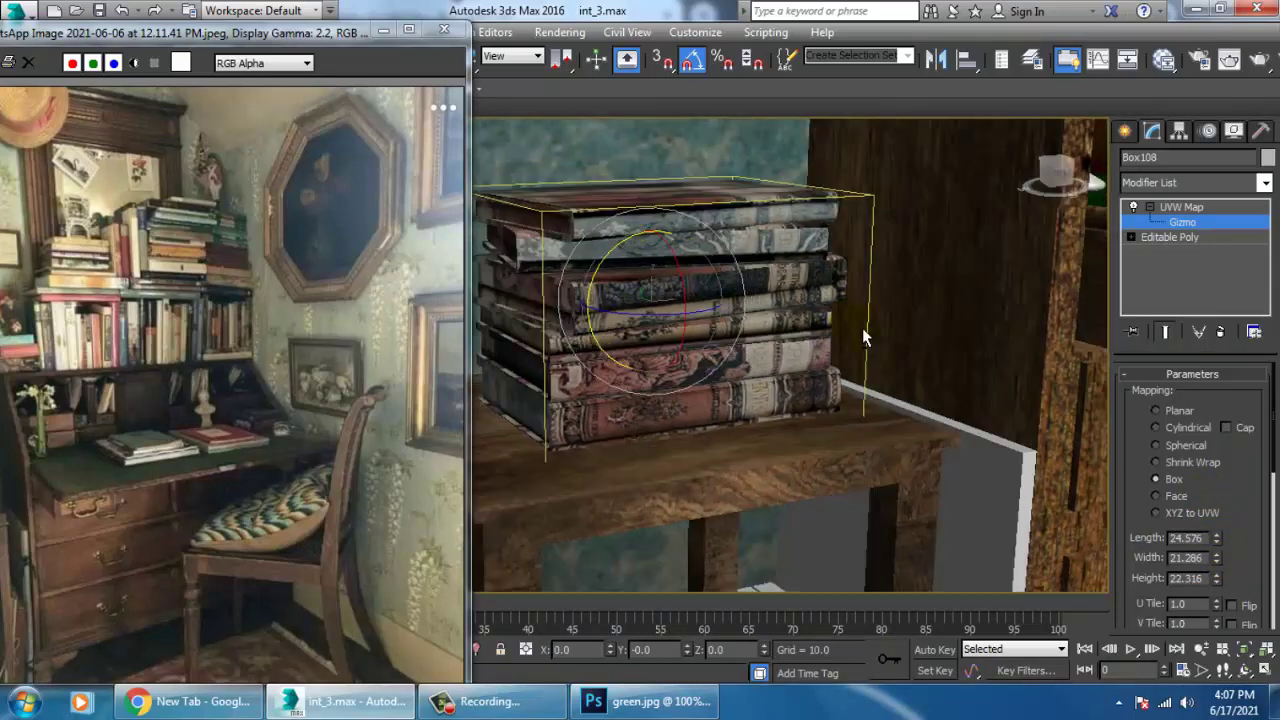
key(w)
right_click(724, 254)
mouse_move(815, 445)
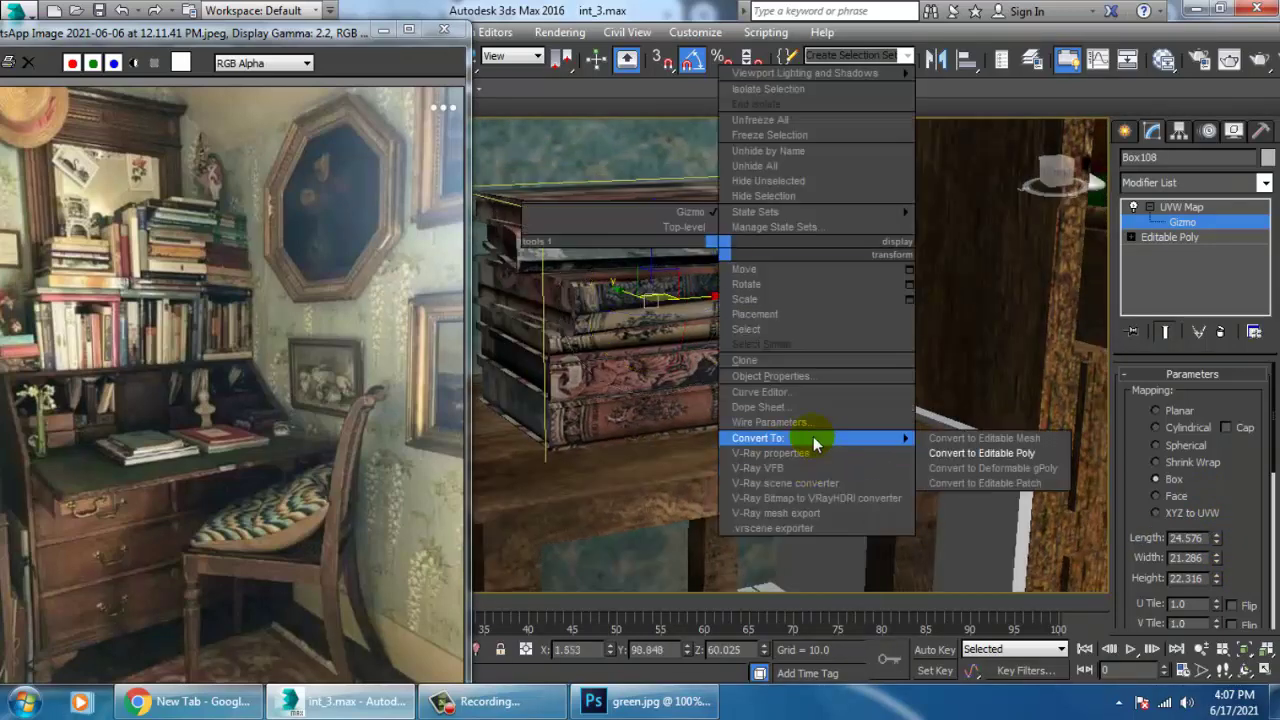
click(995, 452)
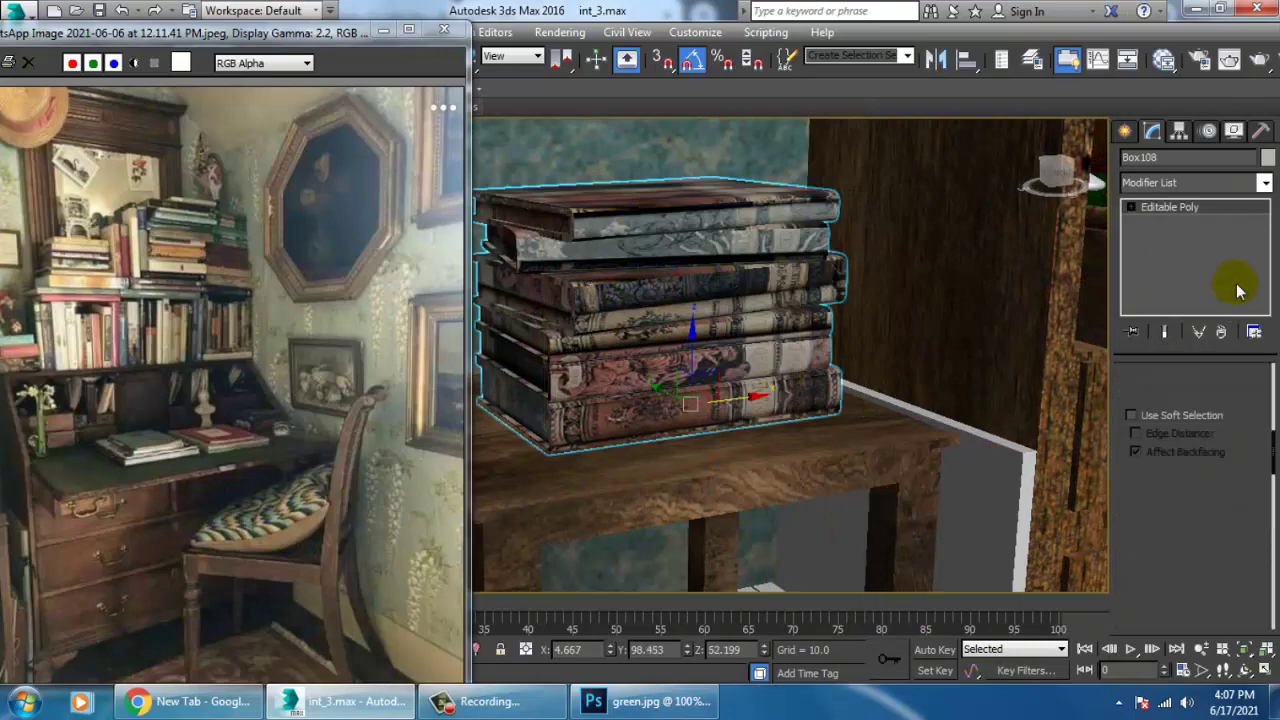
Assign the plain VRayMtl without a bitmap to the page faces of the side-table books, leave polygon editing and deselect the stack.
middle_drag(704, 208, 755, 12)
scroll(646, 449, down, 8)
middle_drag(668, 509, 631, 333)
scroll(629, 521, up, 8)
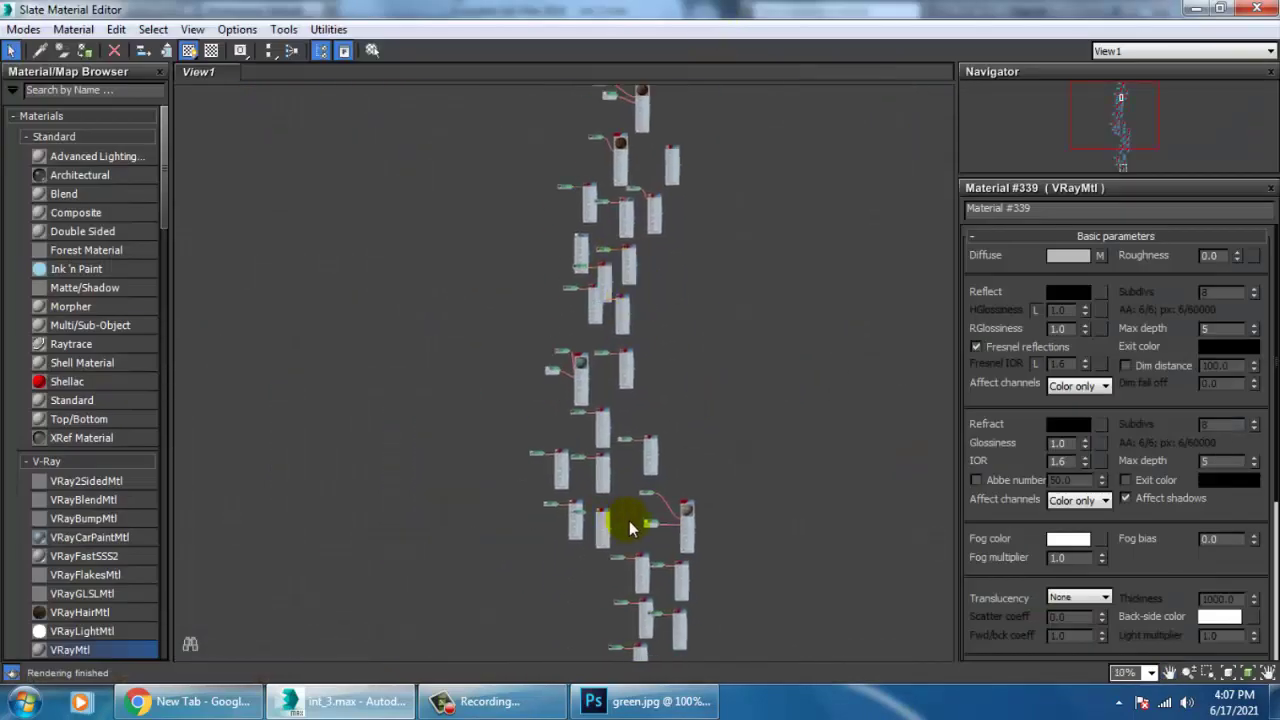
scroll(605, 540, up, 1)
middle_drag(645, 582, 701, 567)
middle_drag(642, 323, 673, 583)
middle_drag(700, 262, 727, 408)
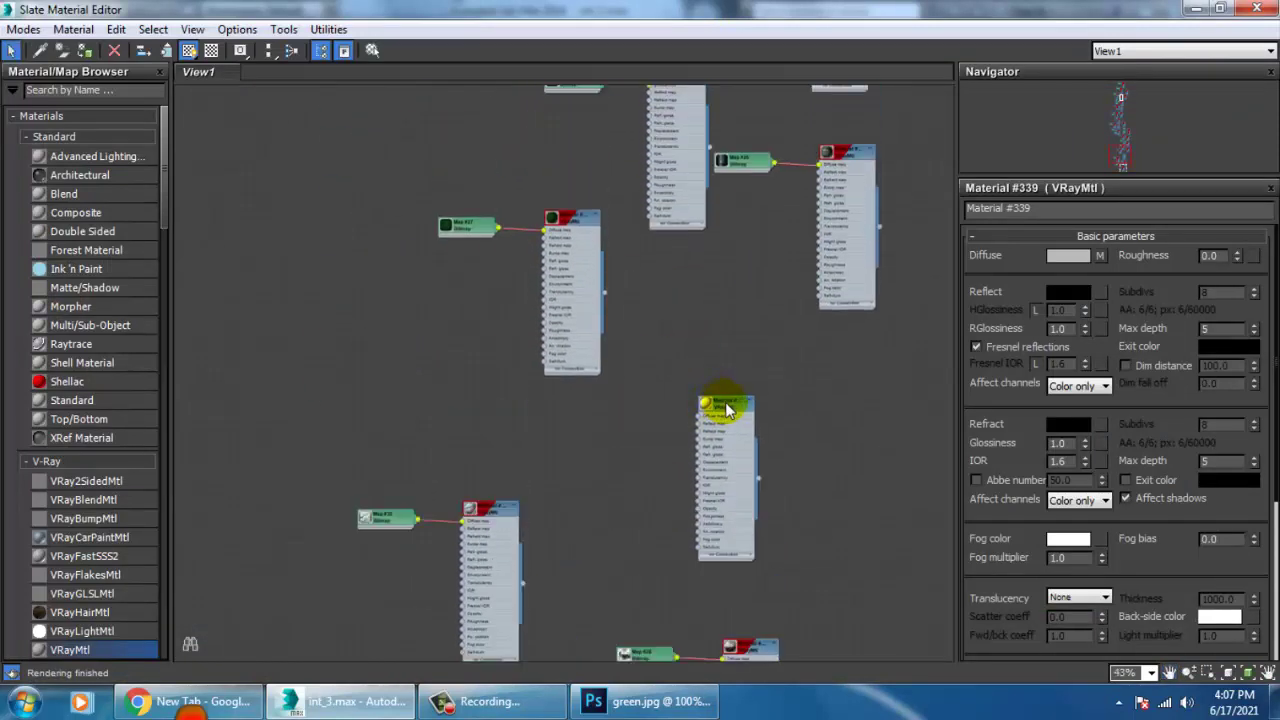
click(1197, 9)
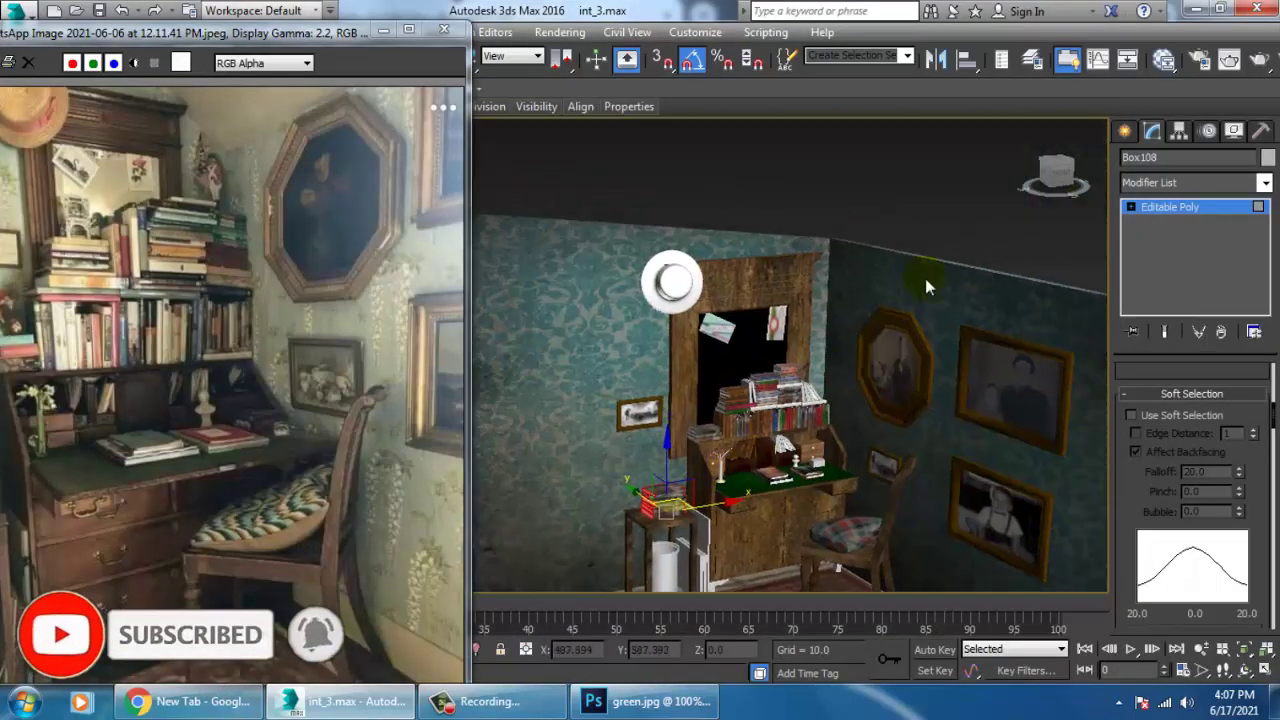
click(1156, 210)
click(899, 224)
Minimize the reference photo and examine the textured desk, side table, chair and wall frames from several angles.
middle_drag(760, 470, 752, 363)
scroll(682, 445, up, 4)
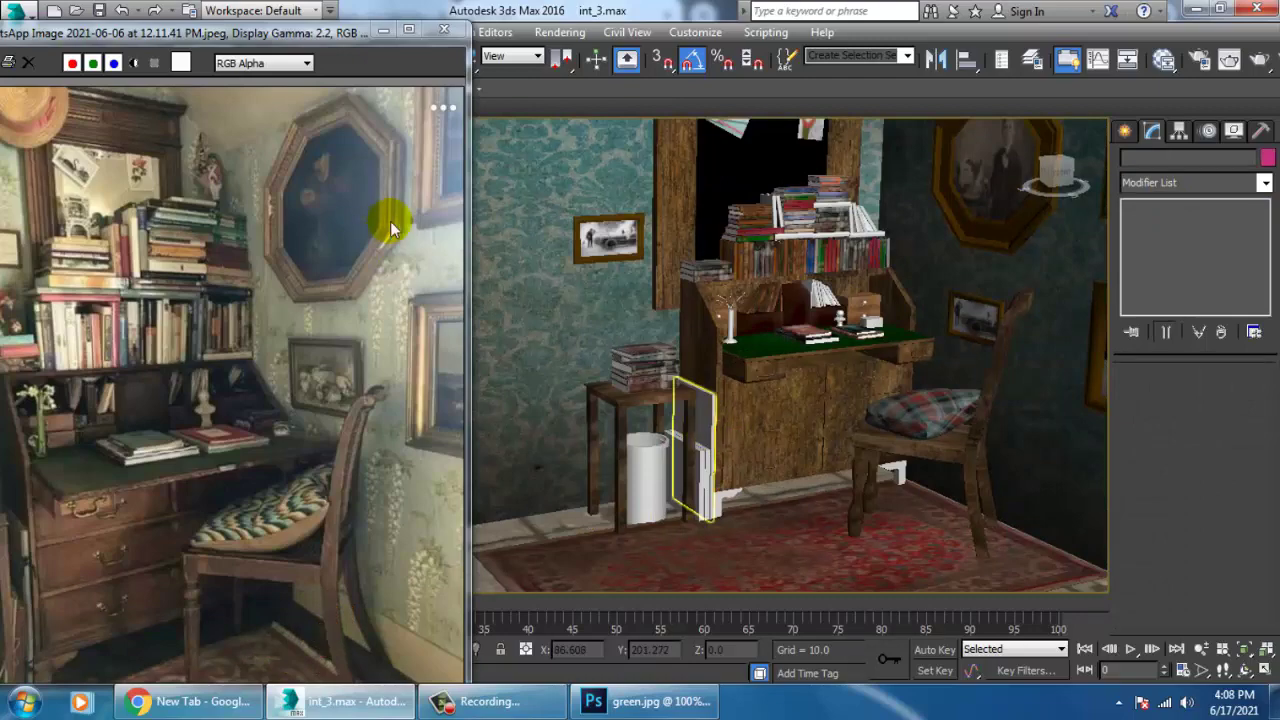
click(383, 30)
alt+middle_drag(803, 420, 766, 305)
scroll(734, 370, up, 5)
alt+middle_drag(714, 386, 764, 392)
middle_drag(597, 337, 652, 440)
alt+middle_drag(652, 440, 694, 434)
scroll(696, 420, down, 3)
scroll(729, 390, up, 3)
alt+middle_drag(729, 390, 720, 320)
middle_drag(738, 275, 781, 399)
scroll(763, 350, down, 4)
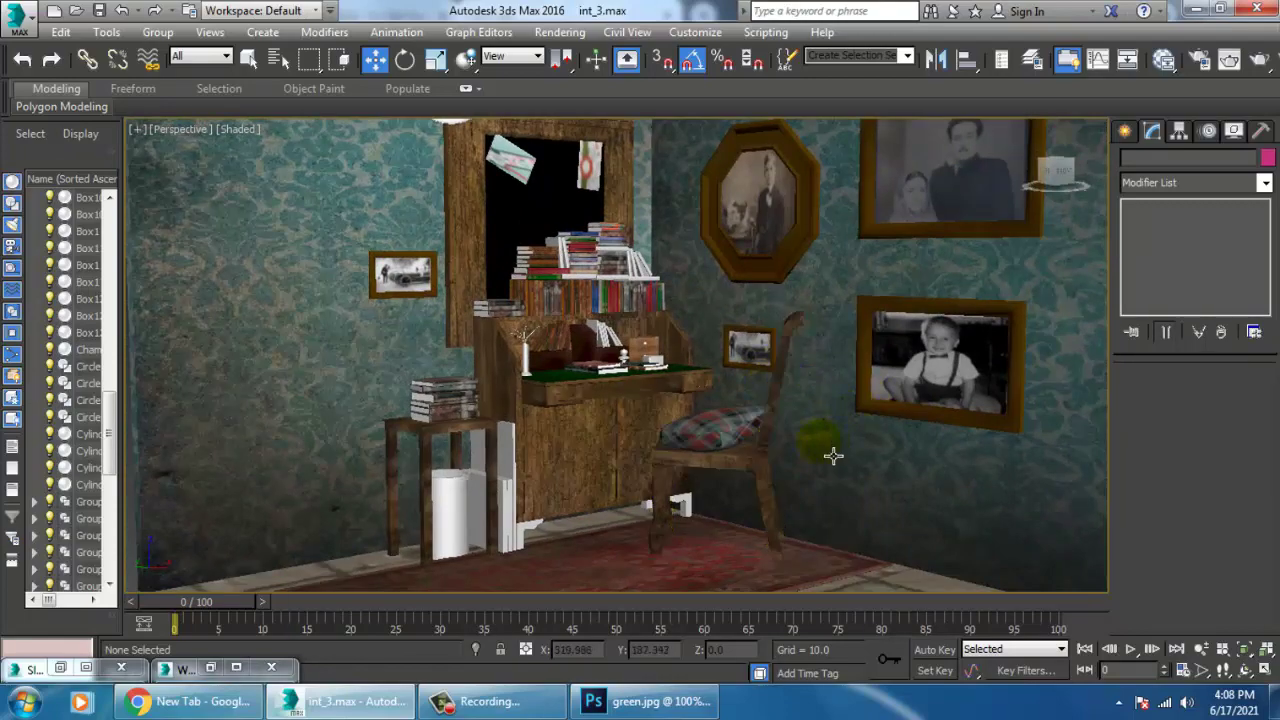
alt+middle_drag(833, 456, 871, 457)
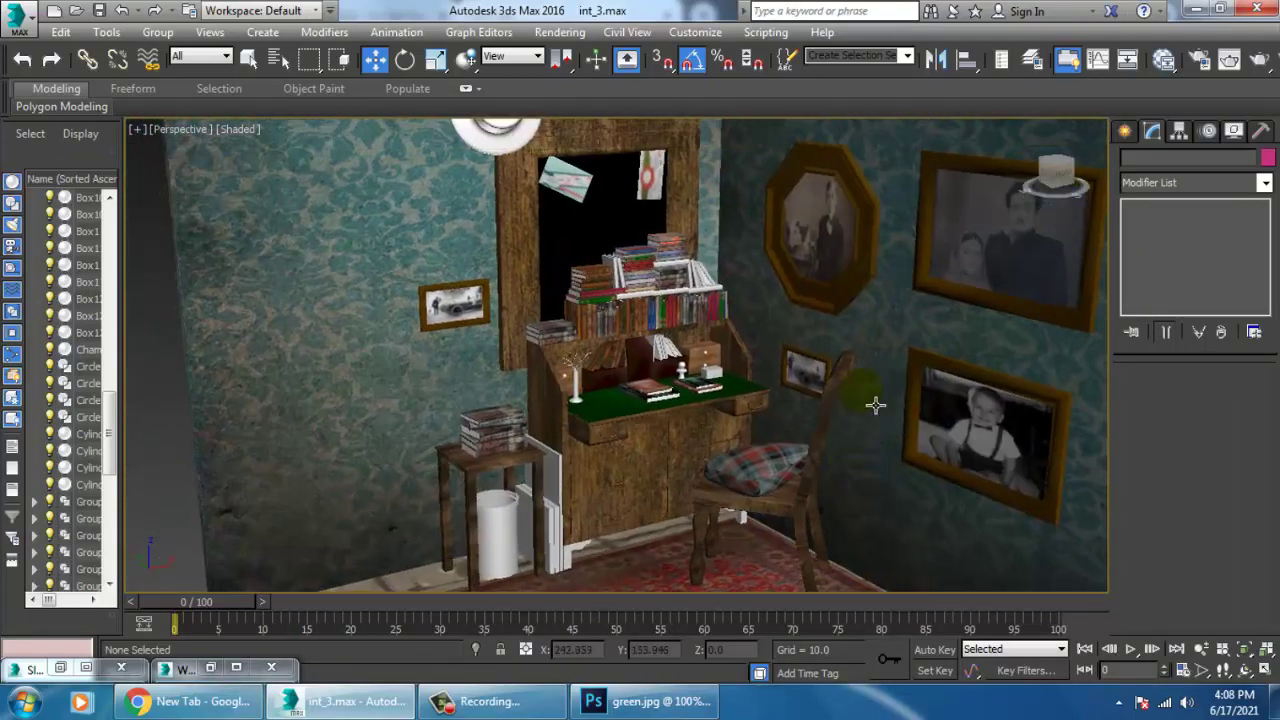
mouse_move(875, 405)
middle_down()
mouse_move(918, 461)
mouse_move(885, 406)
middle_up()
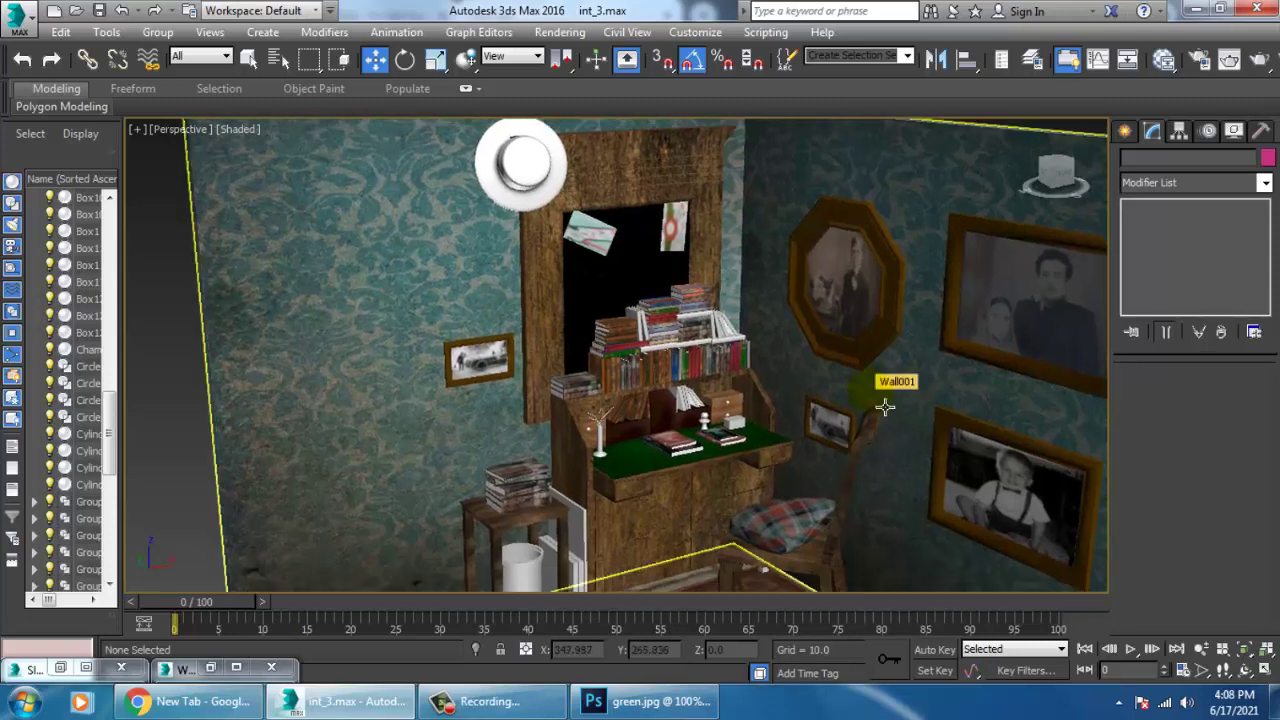